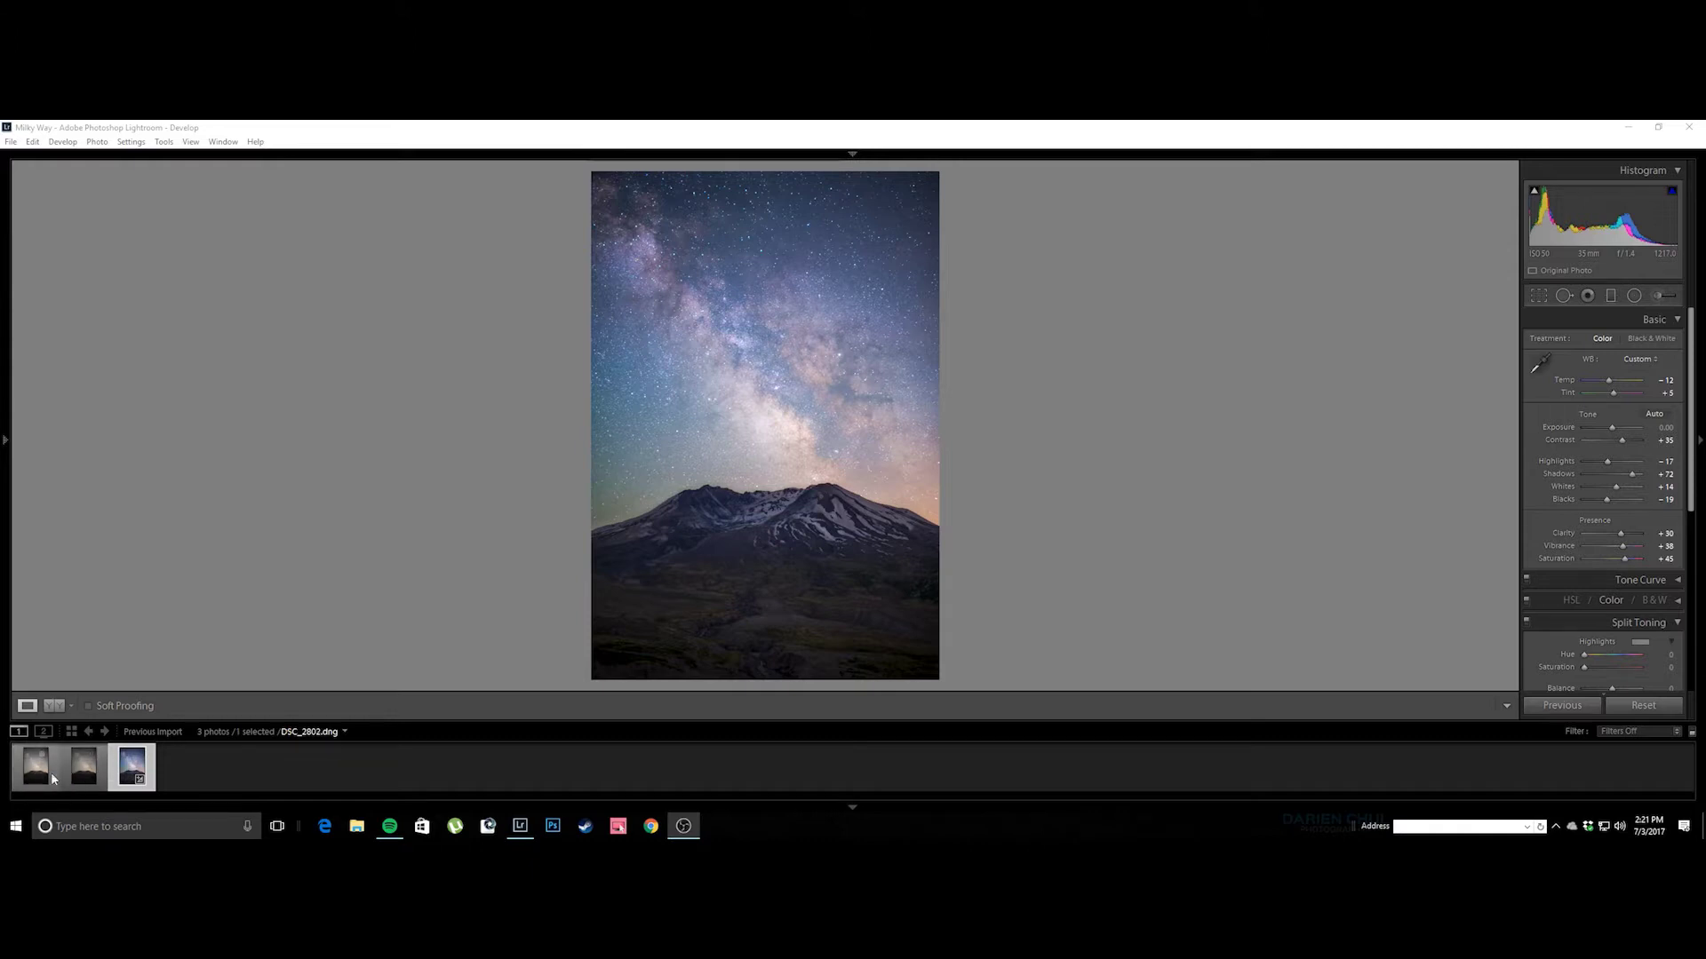
# Open the unedited Milky Way exposure DSC_2802.dng and examine the stars in the sky up close.
pyautogui.click(82, 770)
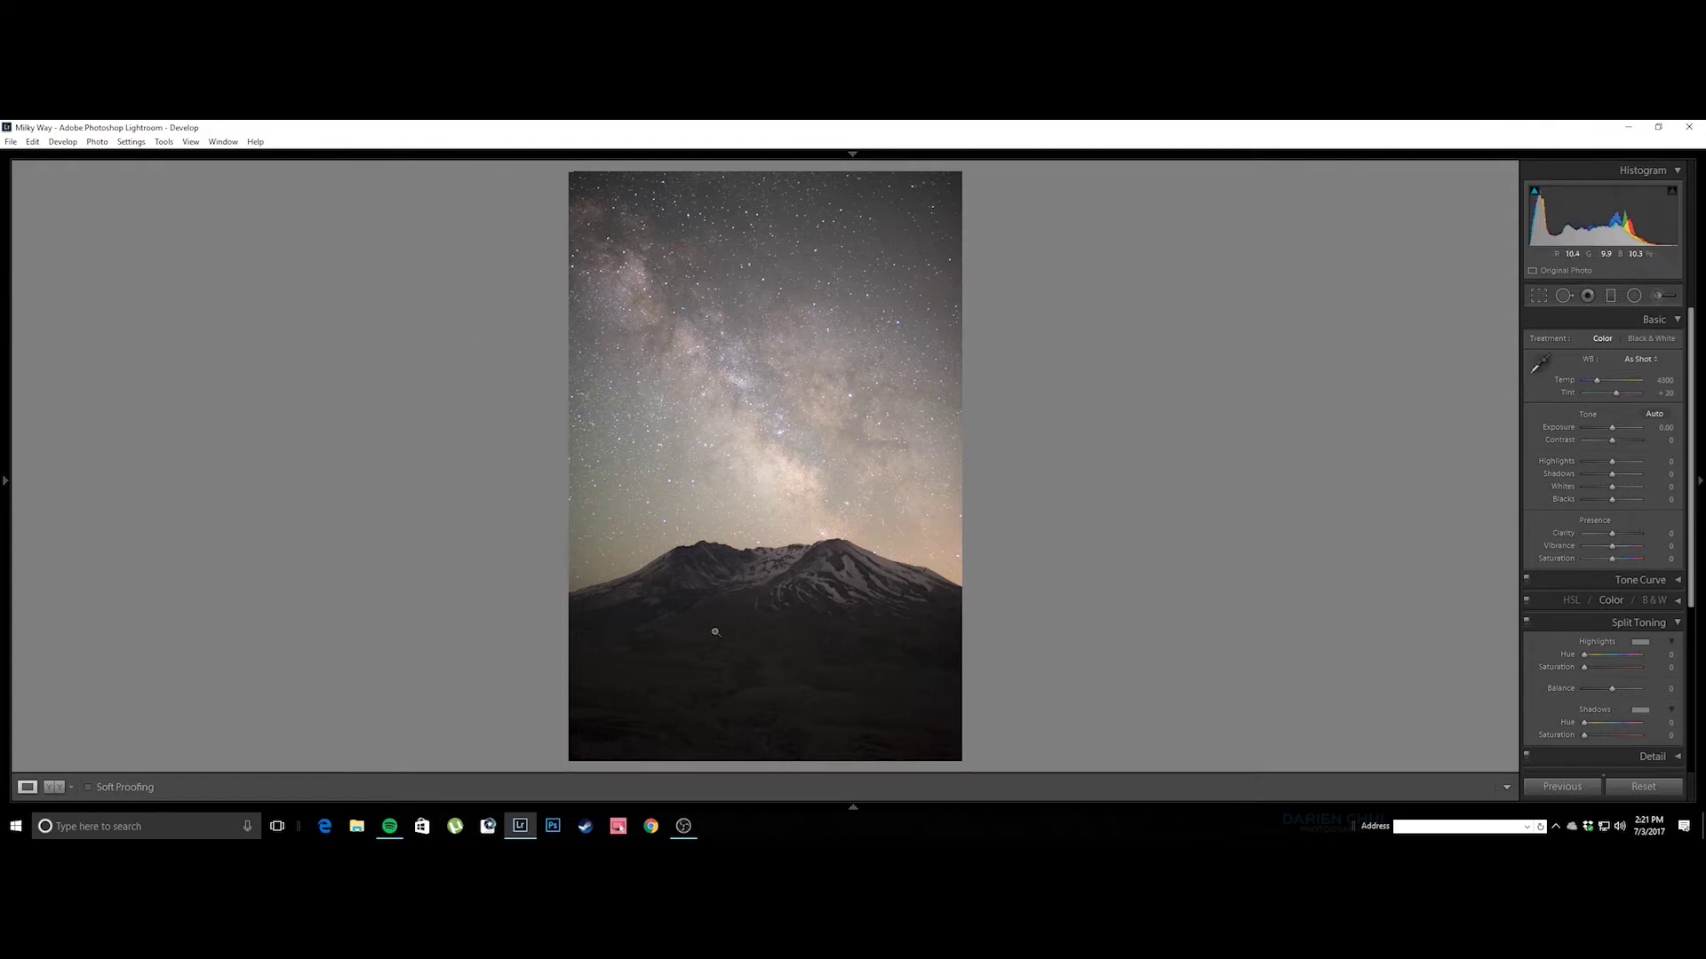
pyautogui.click(683, 479)
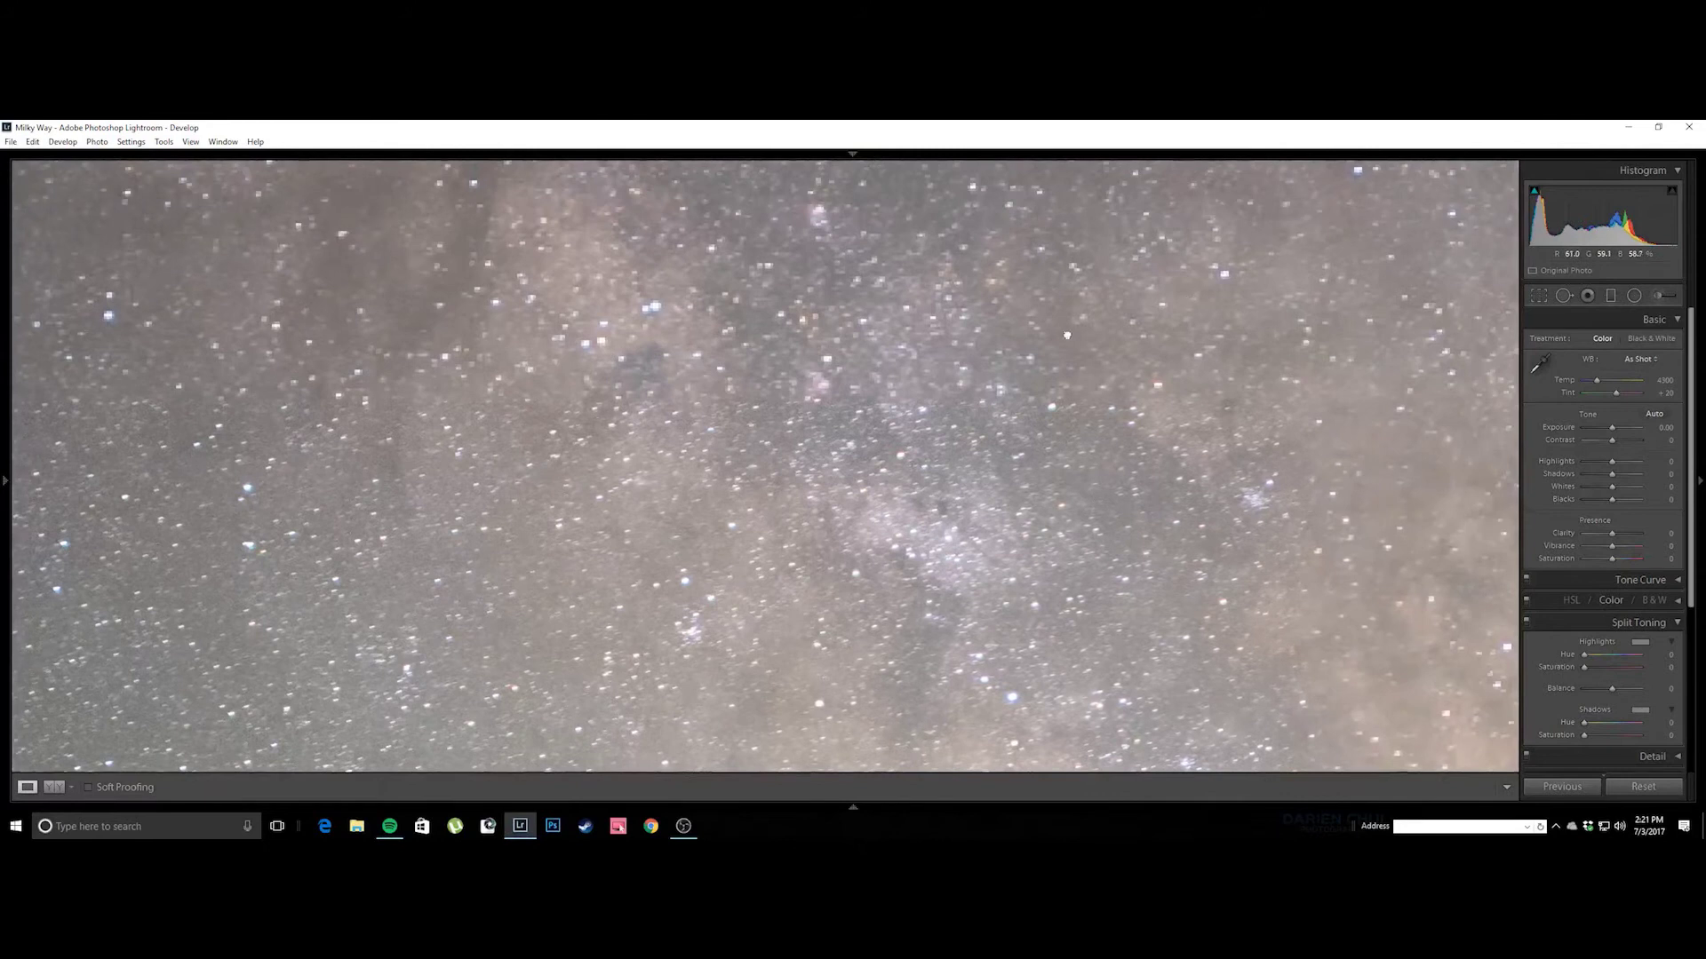
pyautogui.moveTo(1067, 335); pyautogui.dragTo(1000, 427)
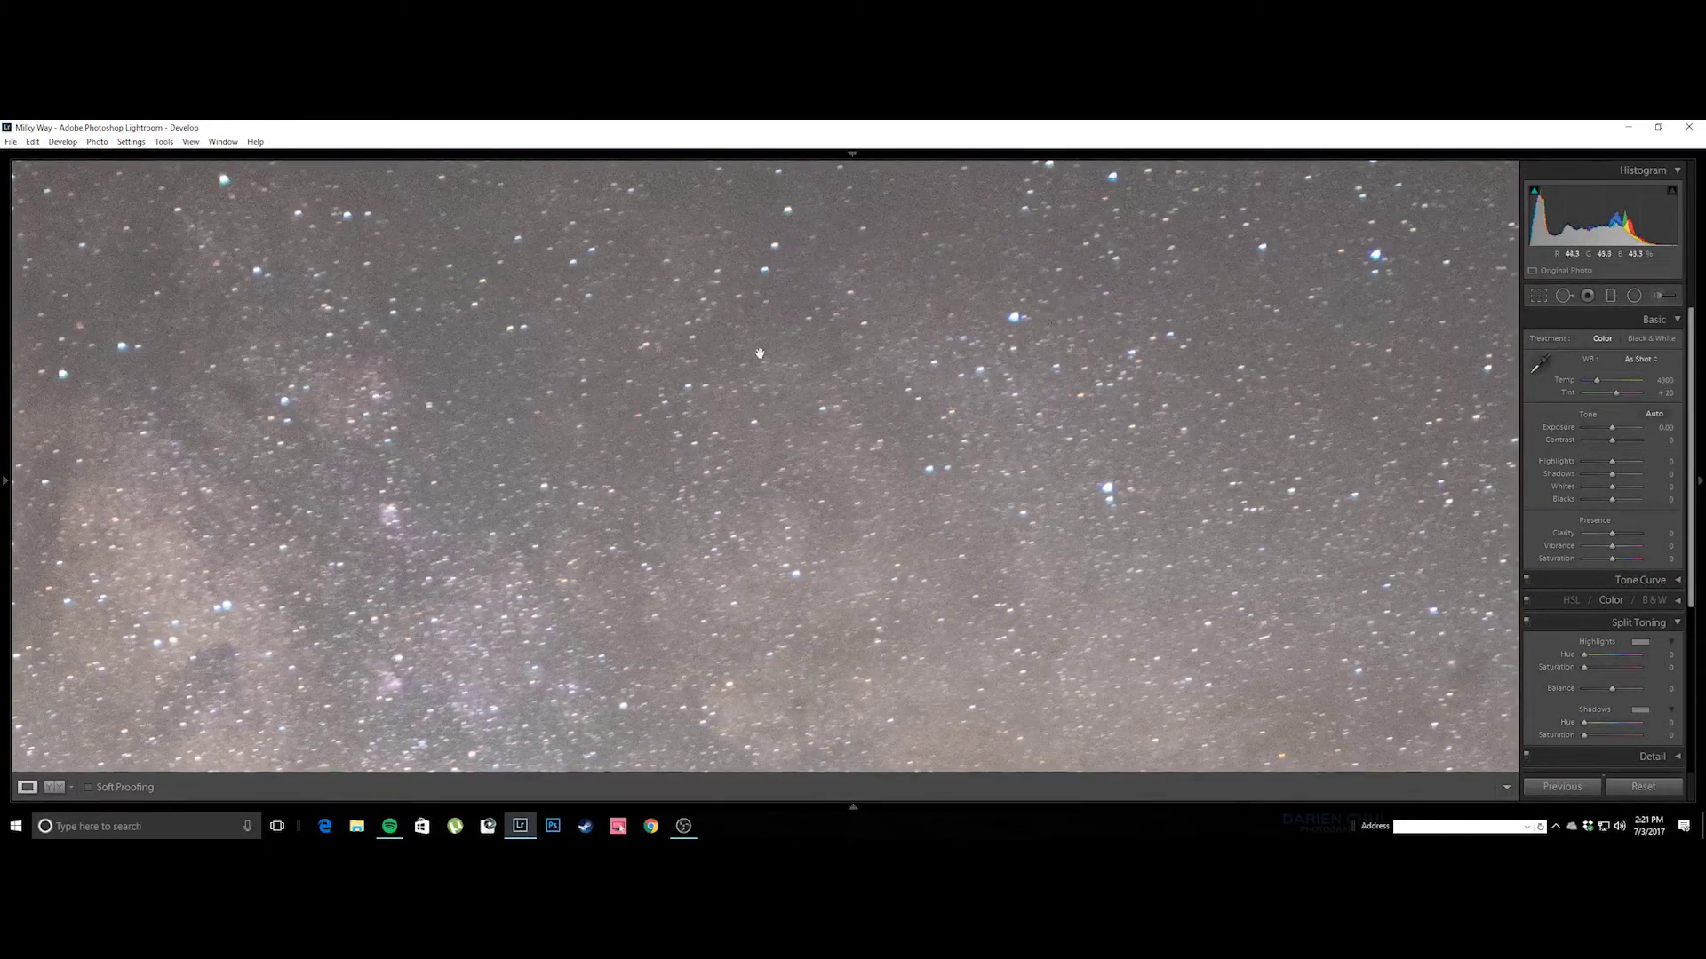
pyautogui.click(711, 307)
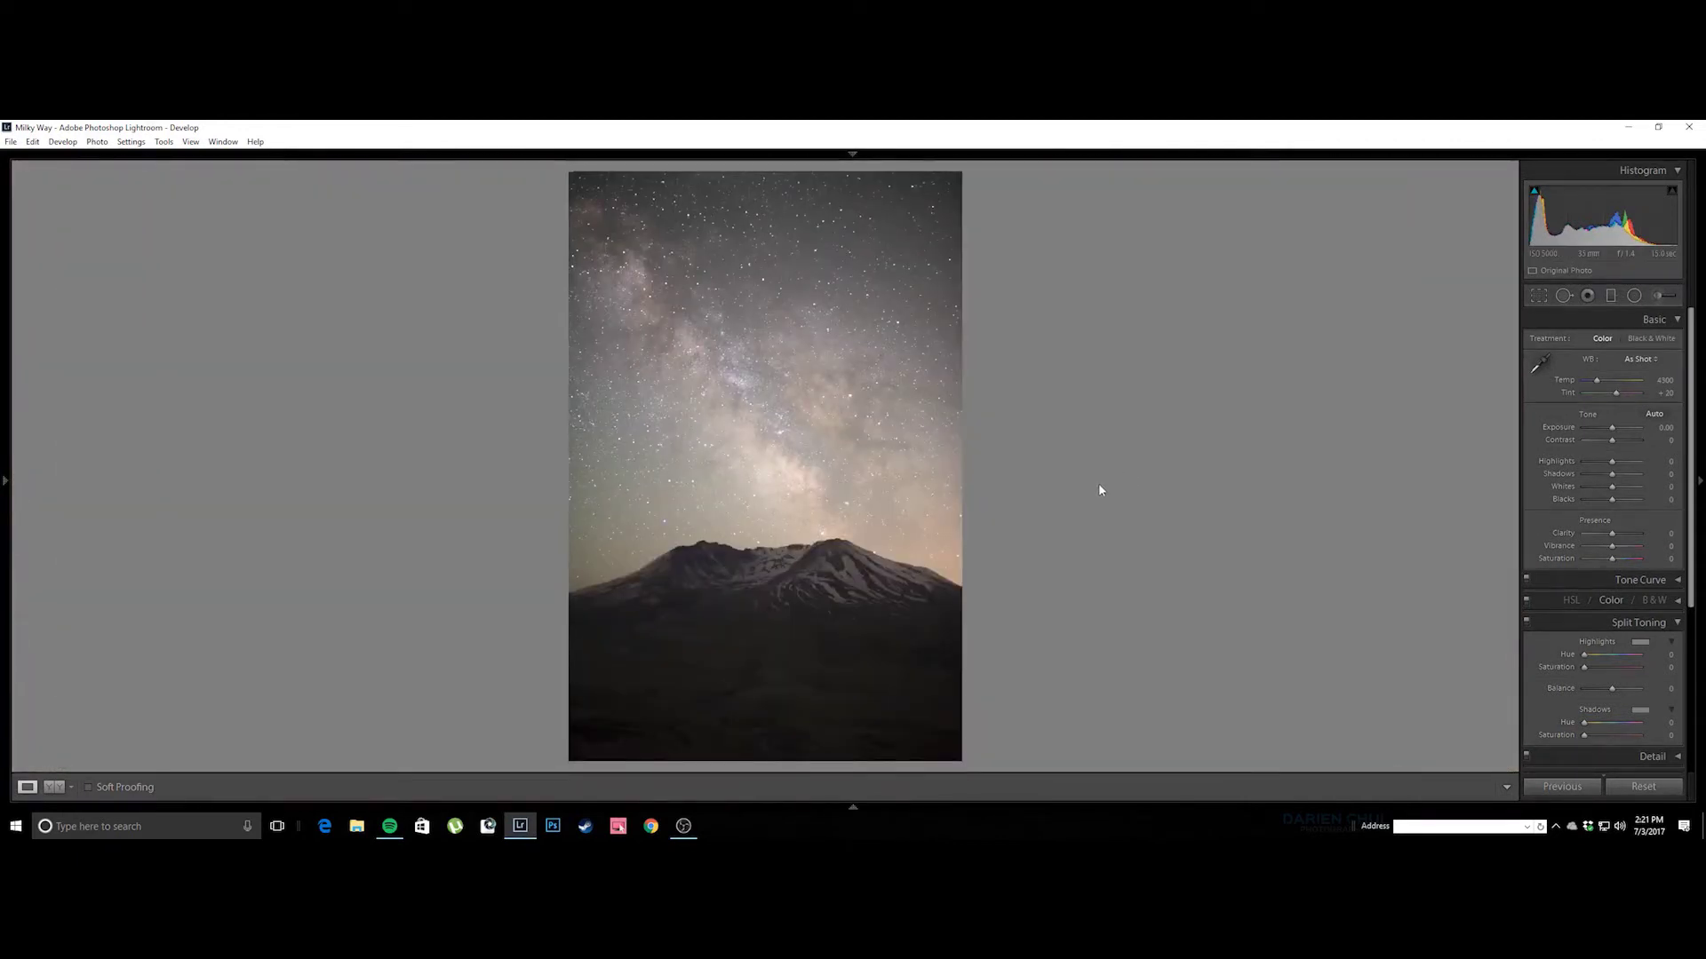
# Set Shadows to +100 on the Milky Way exposure and inspect the mountain and foreground for noise up close.
pyautogui.click(812, 579)
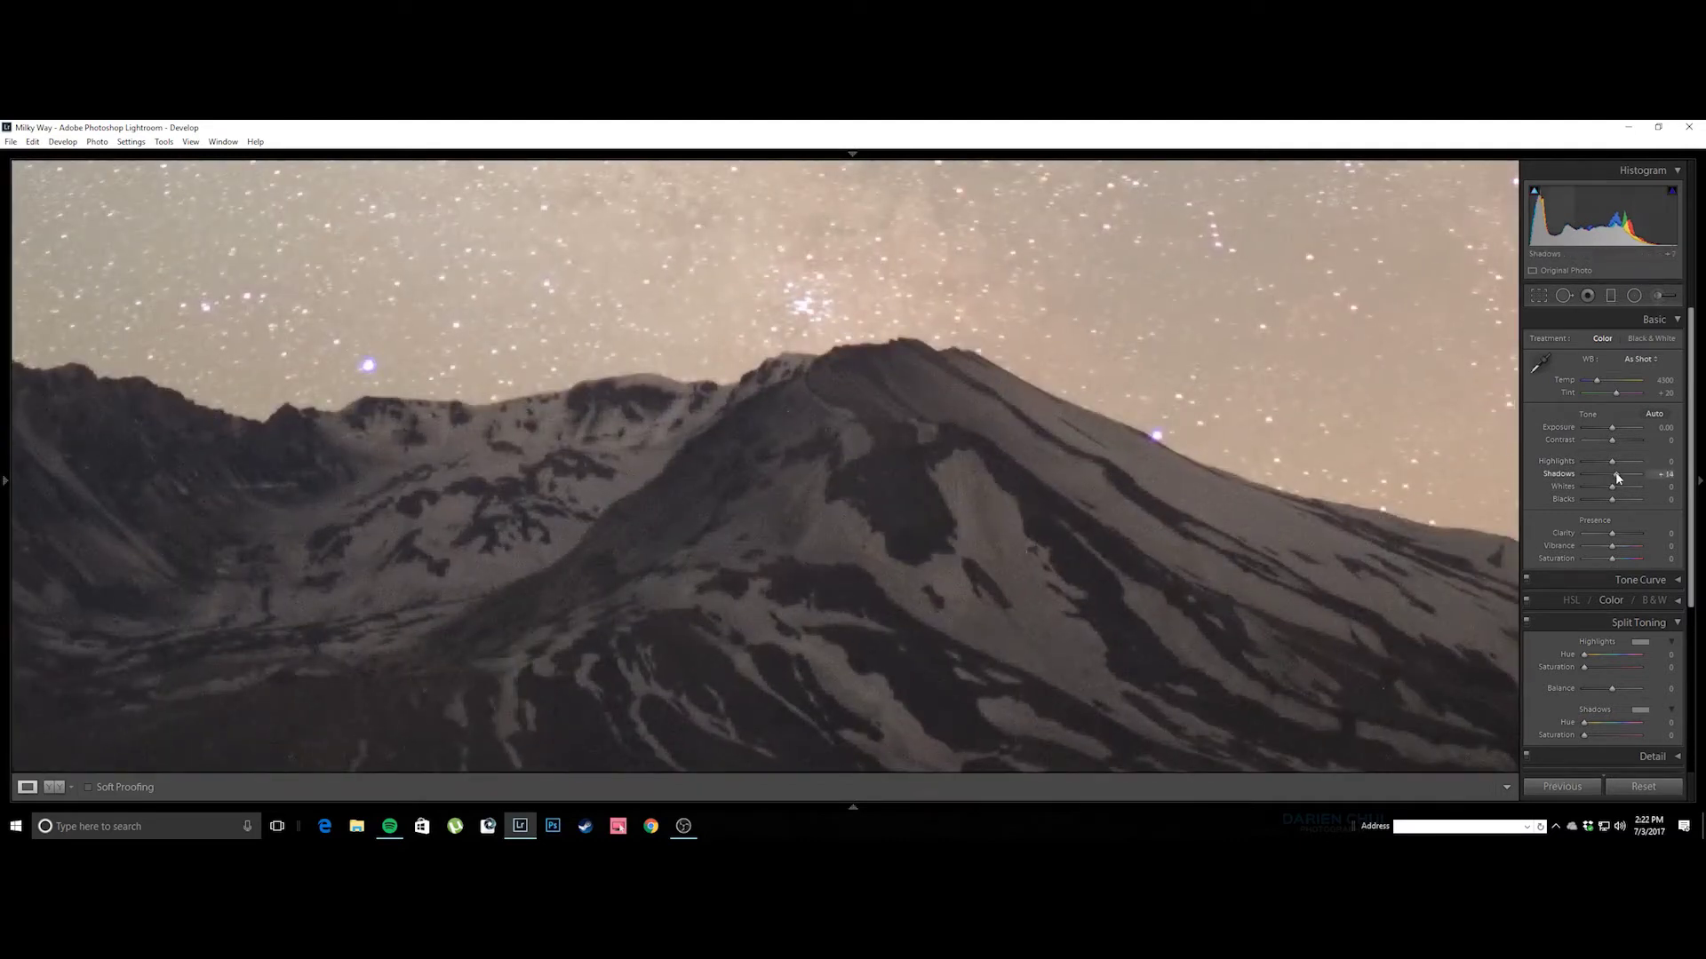
pyautogui.moveTo(1615, 476); pyautogui.dragTo(1633, 477)
pyautogui.click(985, 540)
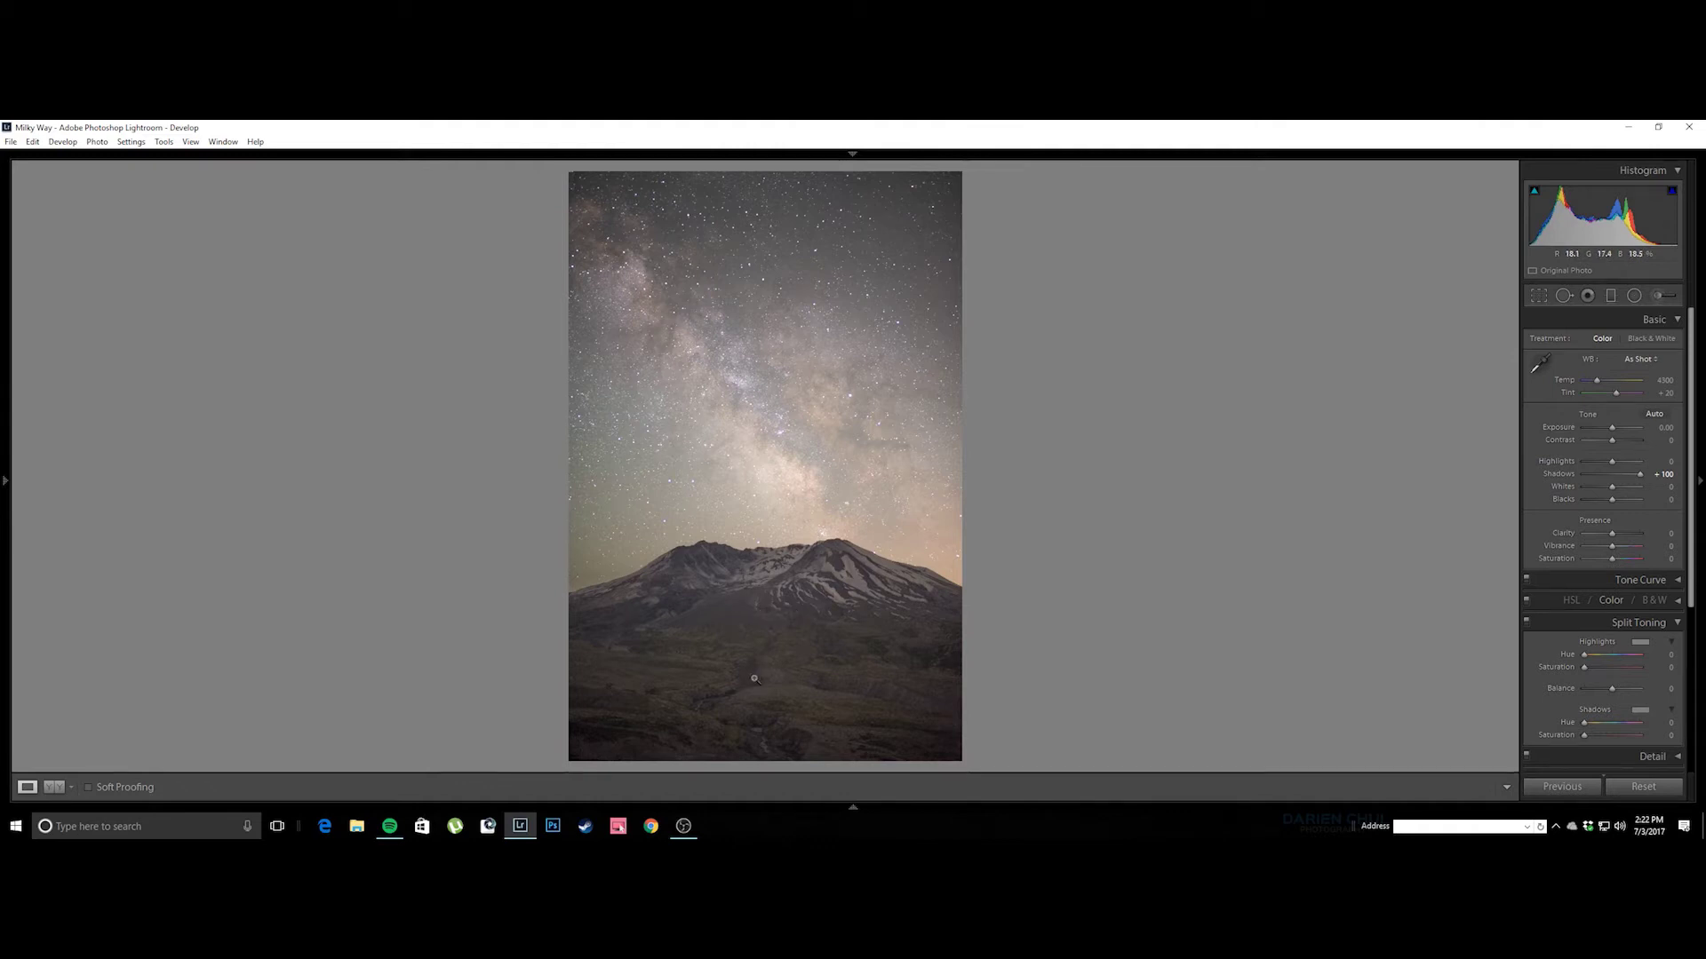
pyautogui.click(848, 585)
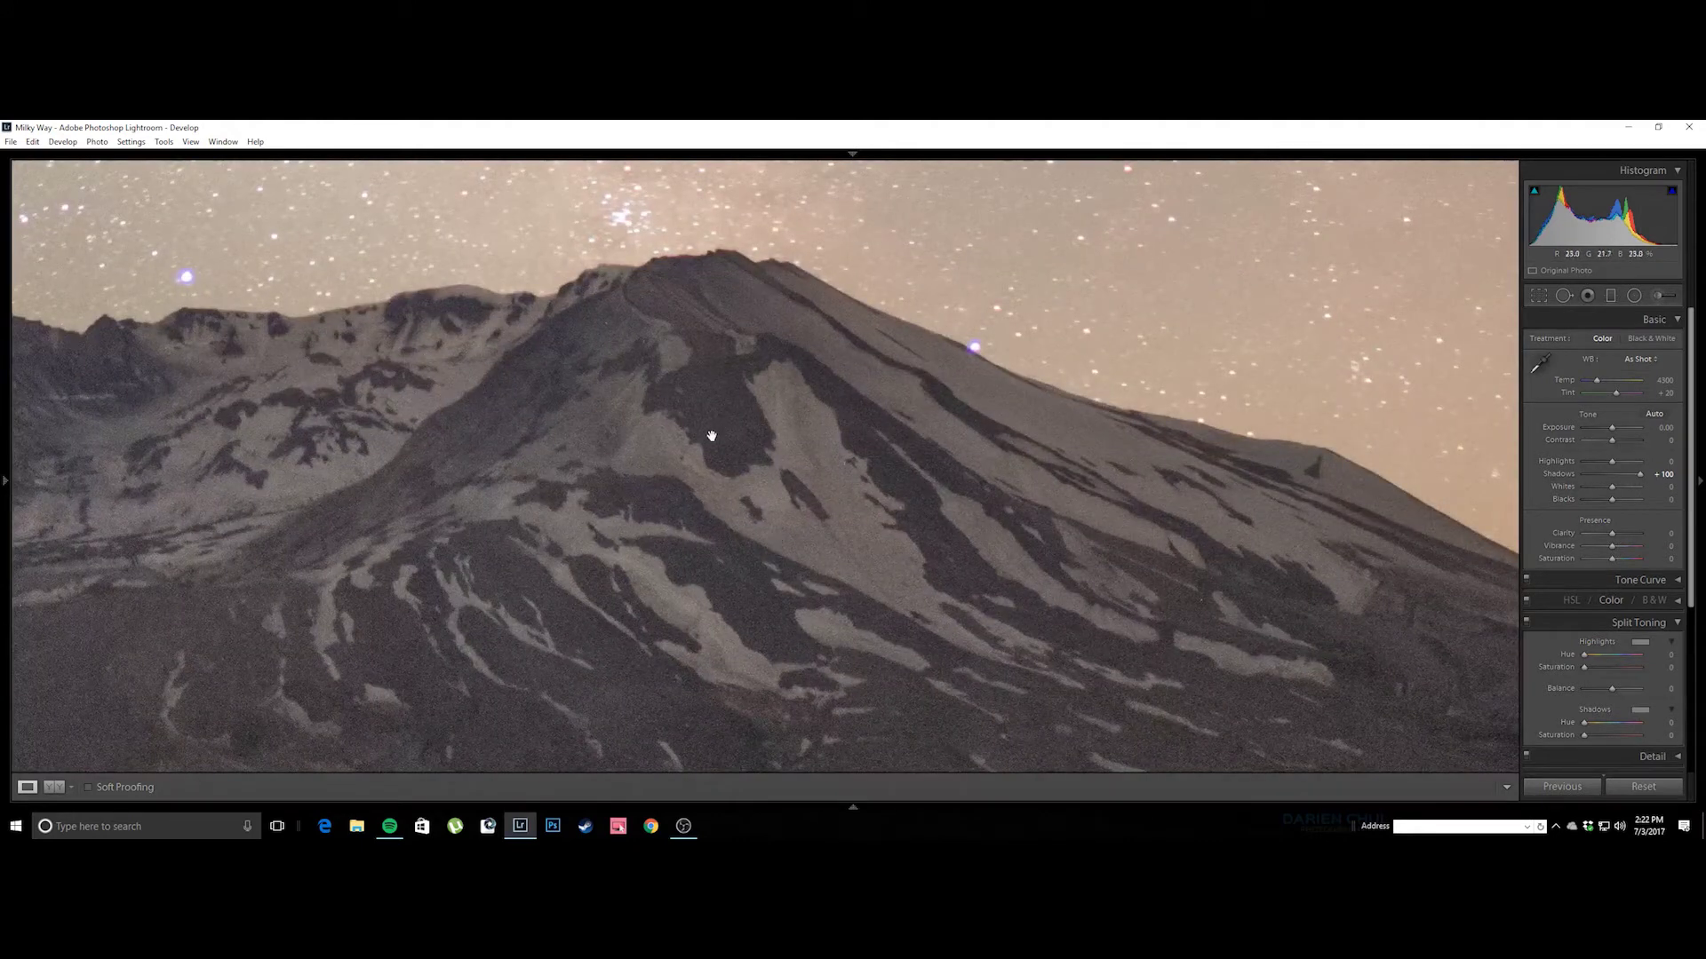
pyautogui.moveTo(967, 562); pyautogui.dragTo(675, 416)
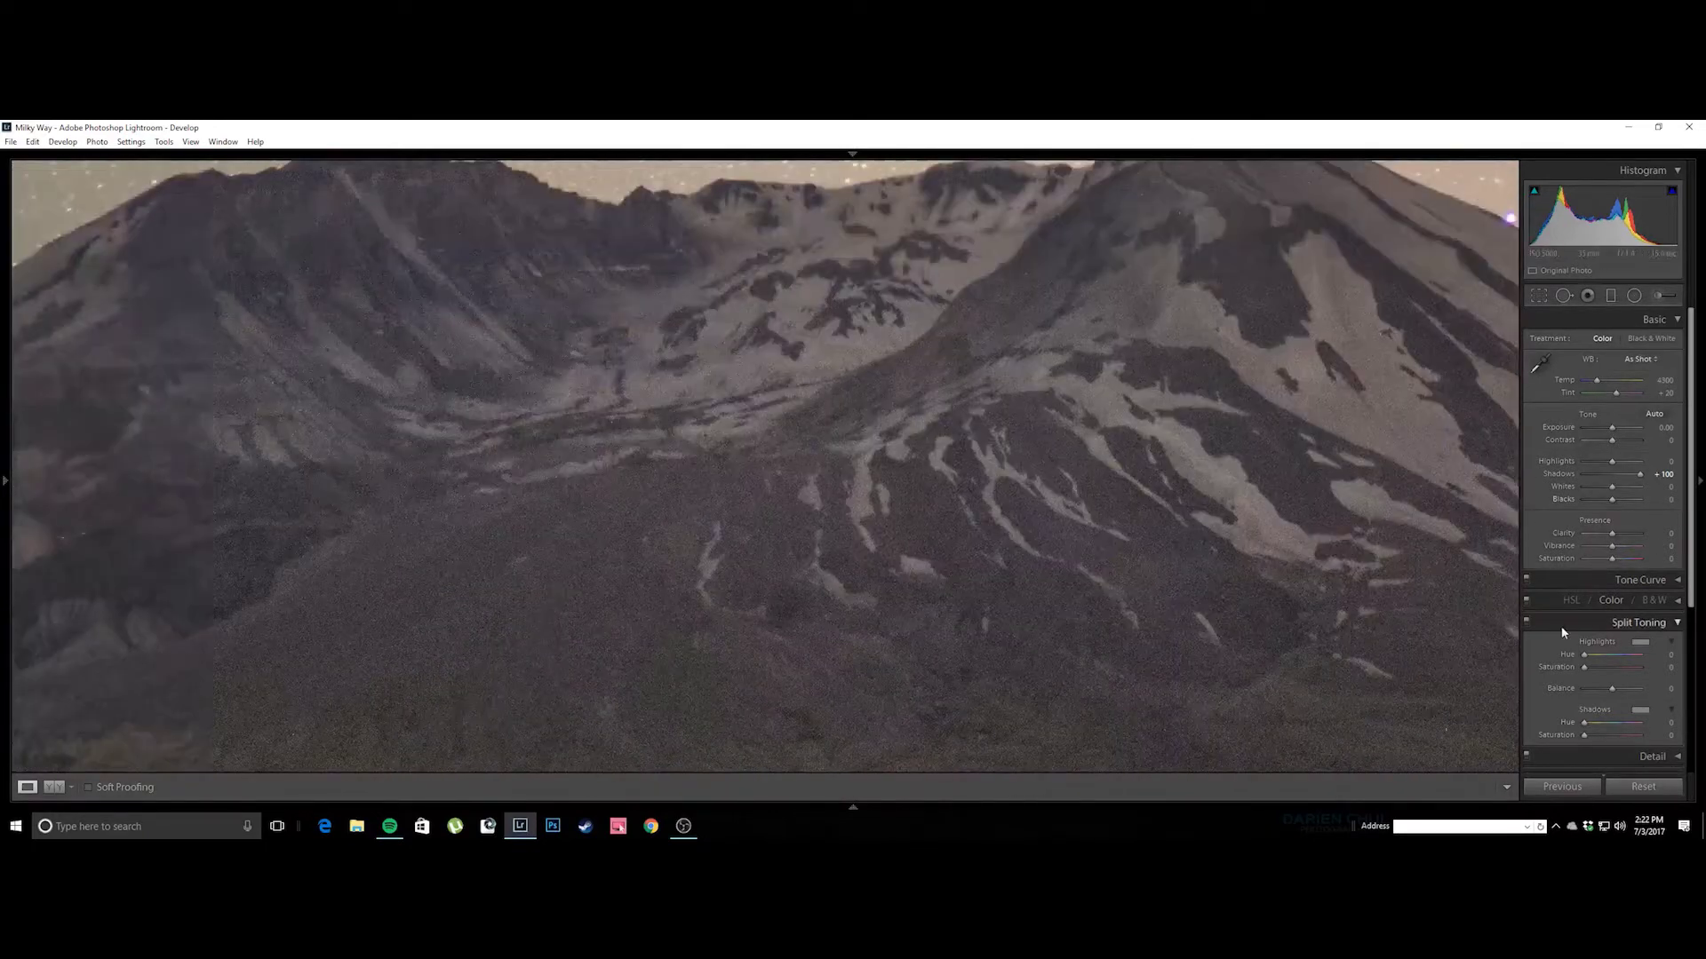
pyautogui.scroll(-3, 1590, 667)
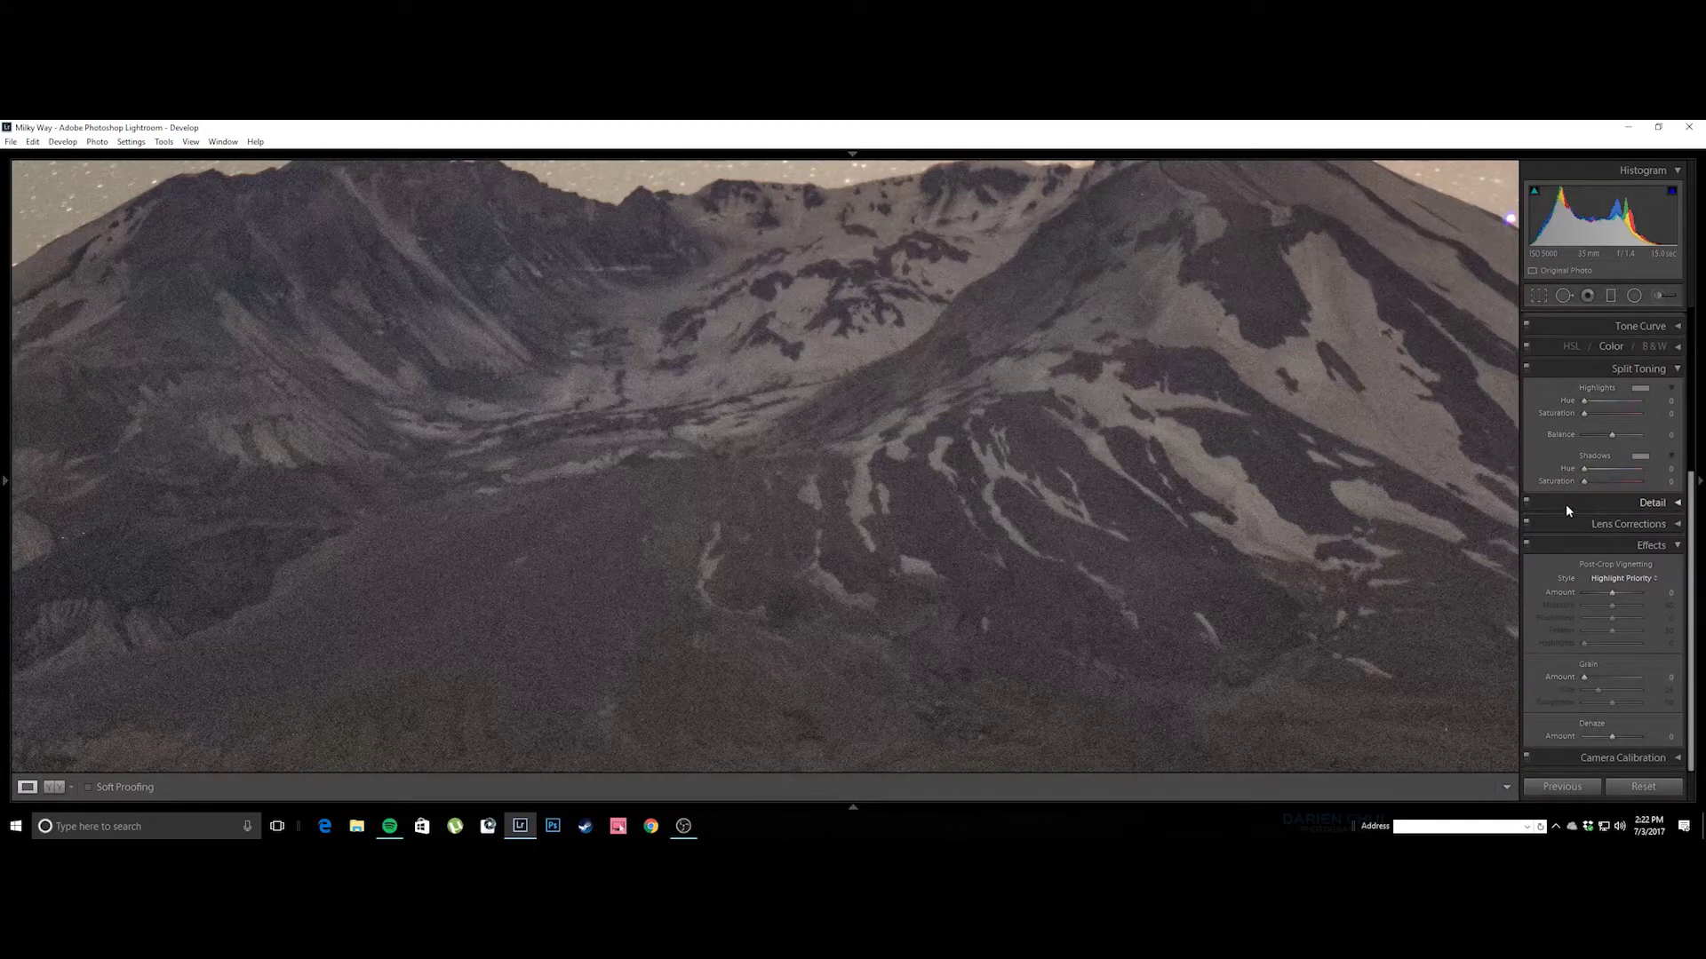
pyautogui.click(1065, 418)
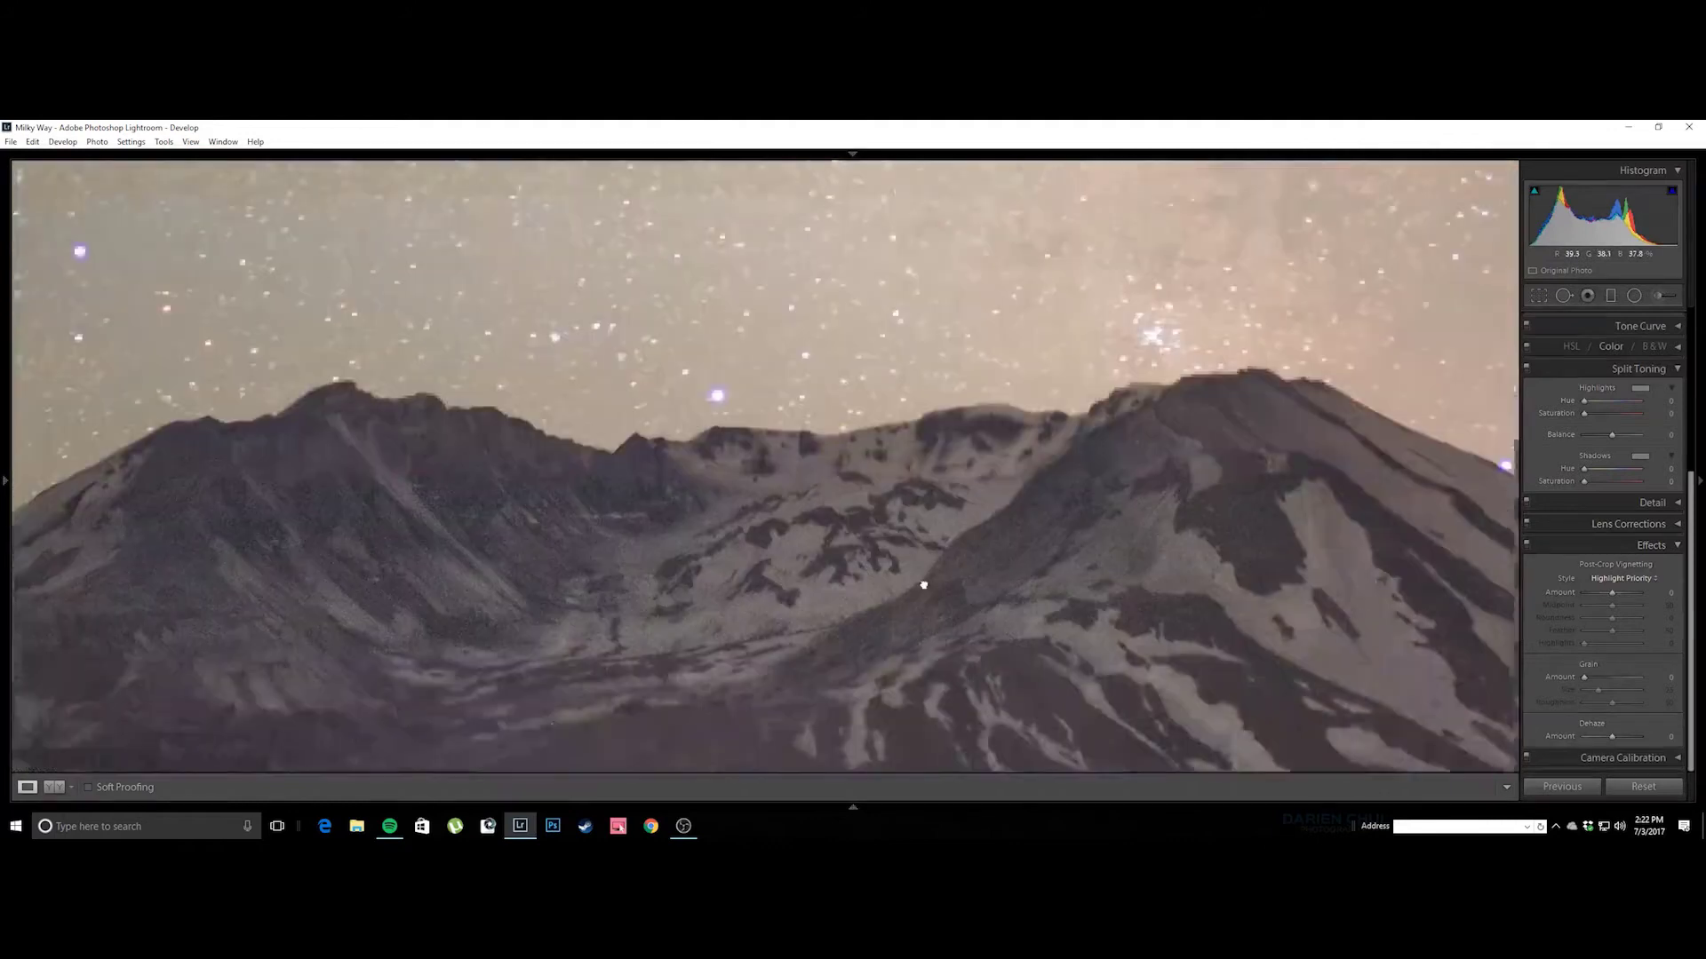
pyautogui.moveTo(921, 579); pyautogui.dragTo(981, 469)
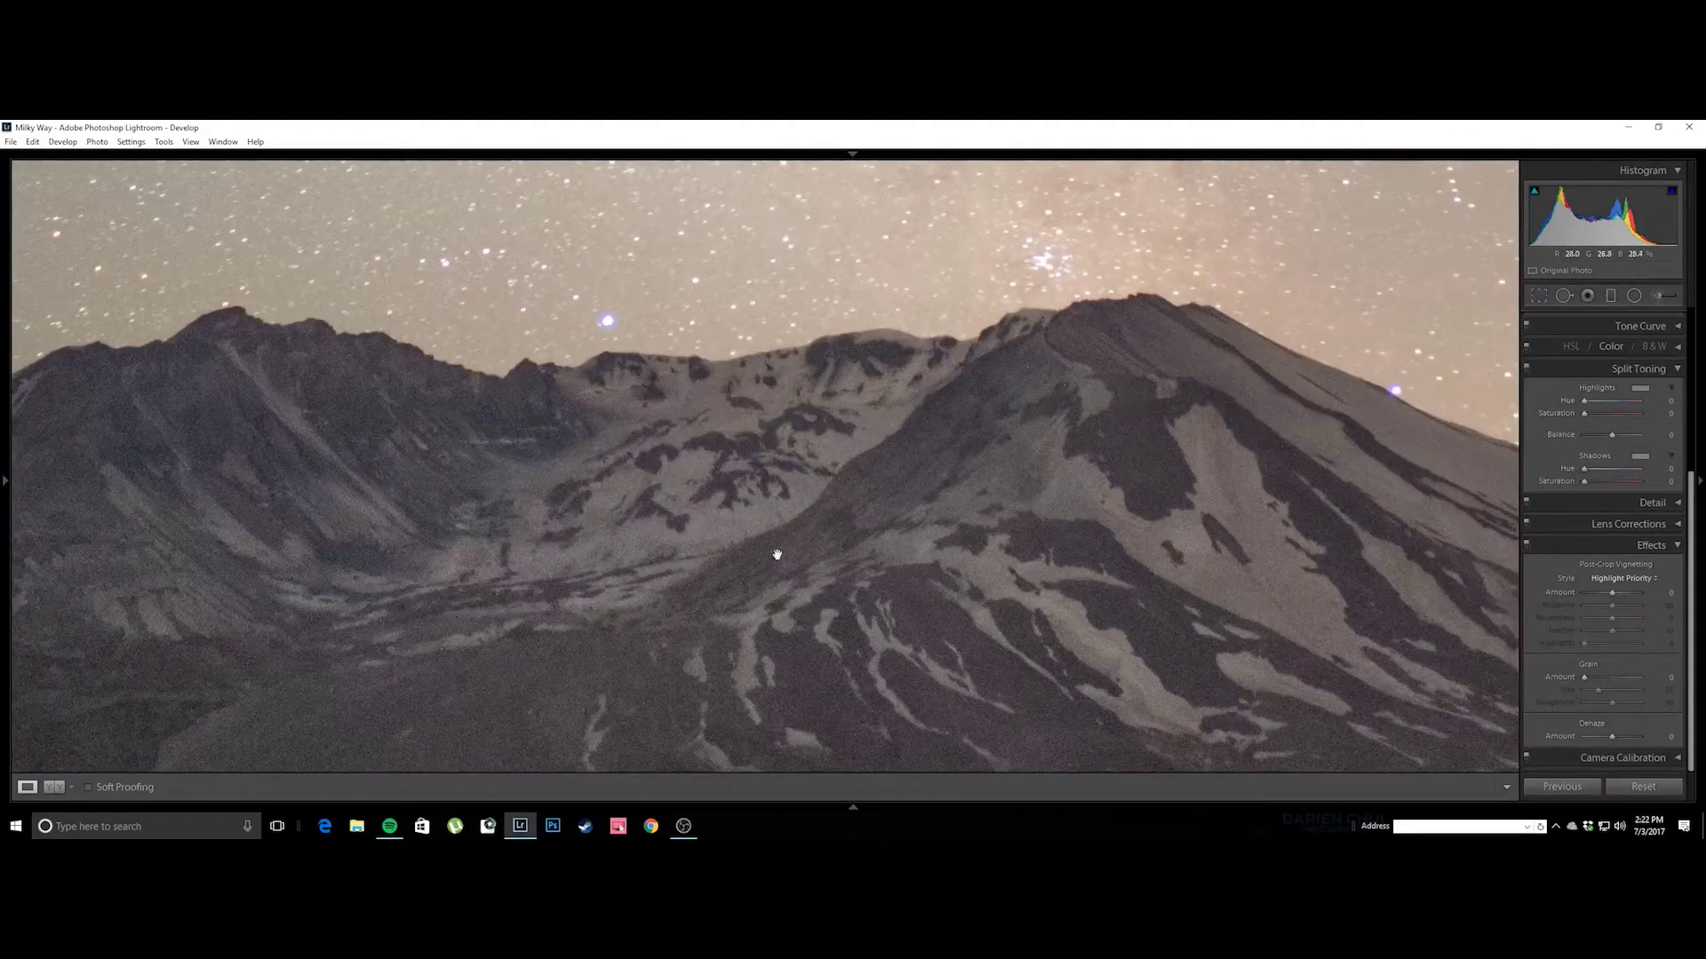
pyautogui.click(871, 366)
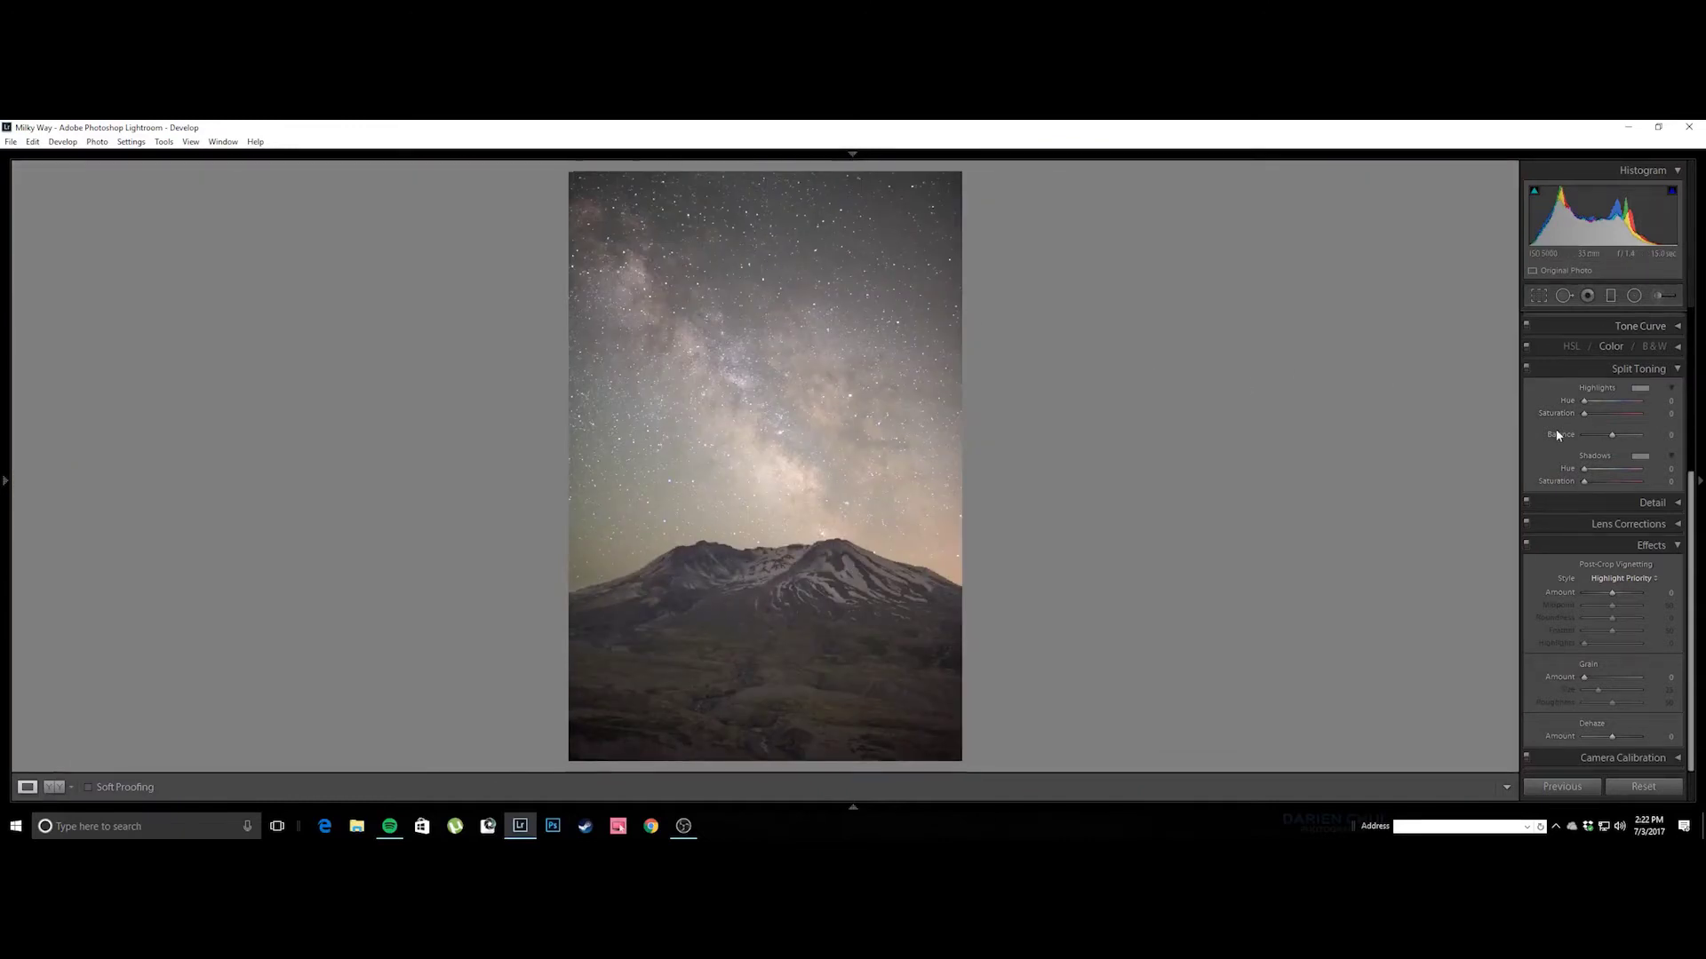
# Try raising the Luminance noise reduction on the Milky Way exposure while inspecting the mountain up close.
pyautogui.click(1574, 503)
pyautogui.scroll(-3, 1563, 581)
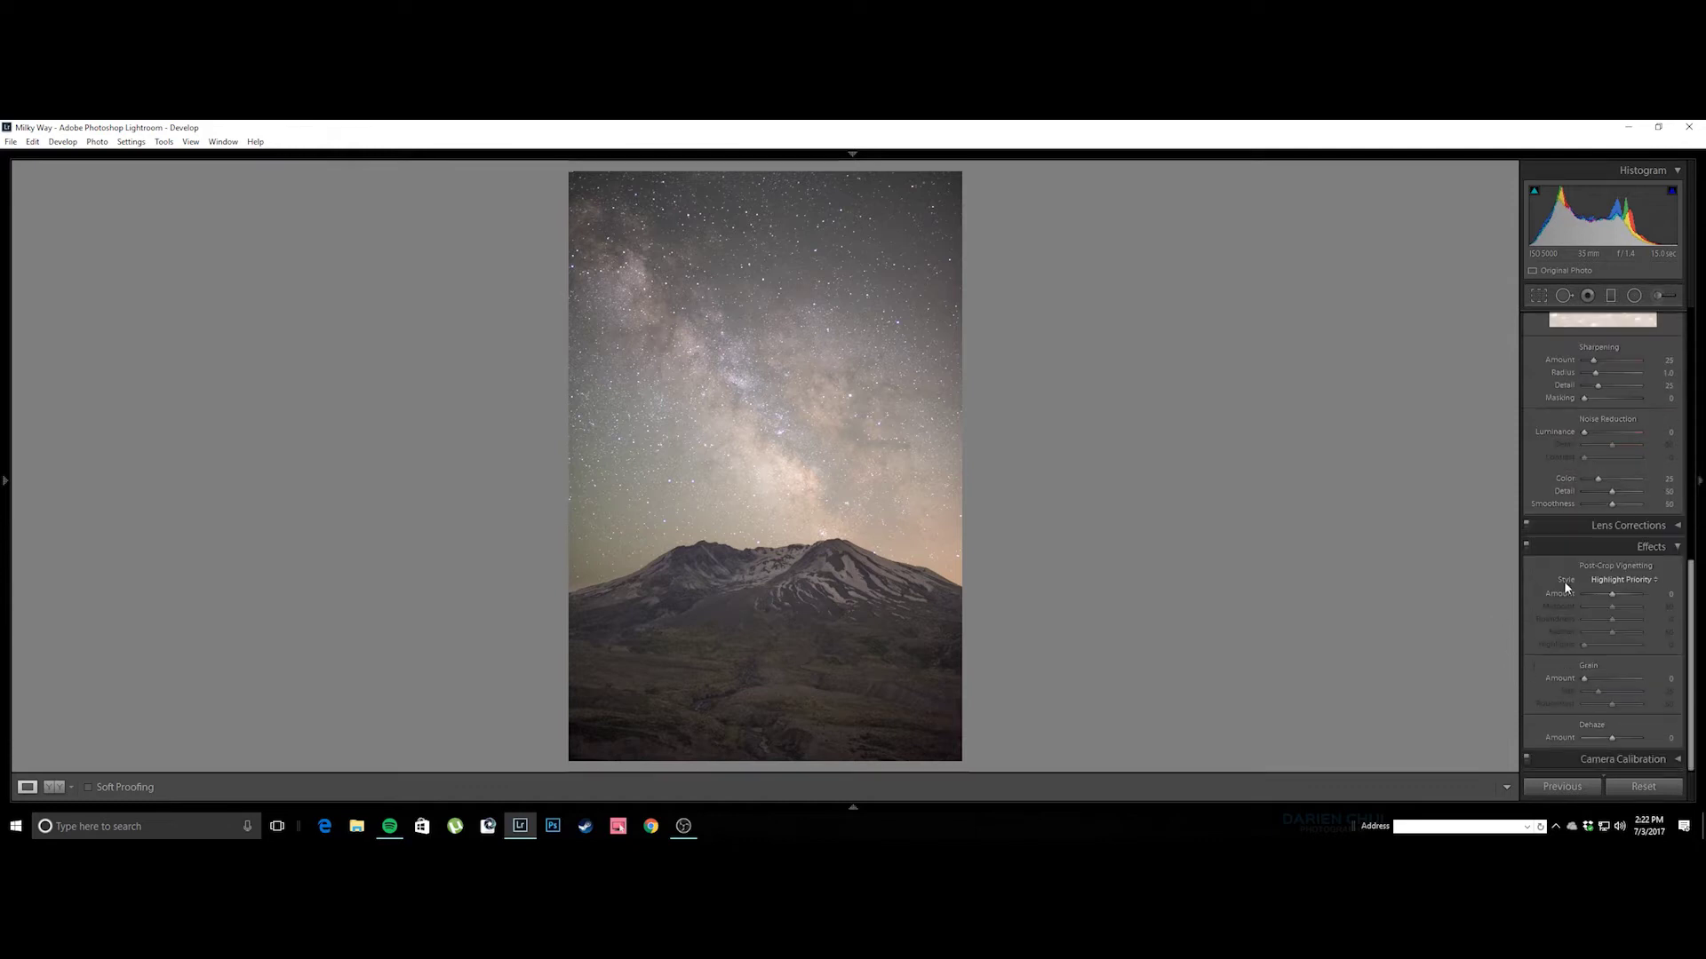
pyautogui.moveTo(1585, 433); pyautogui.dragTo(1598, 432)
pyautogui.click(837, 565)
pyautogui.moveTo(903, 608); pyautogui.dragTo(901, 466)
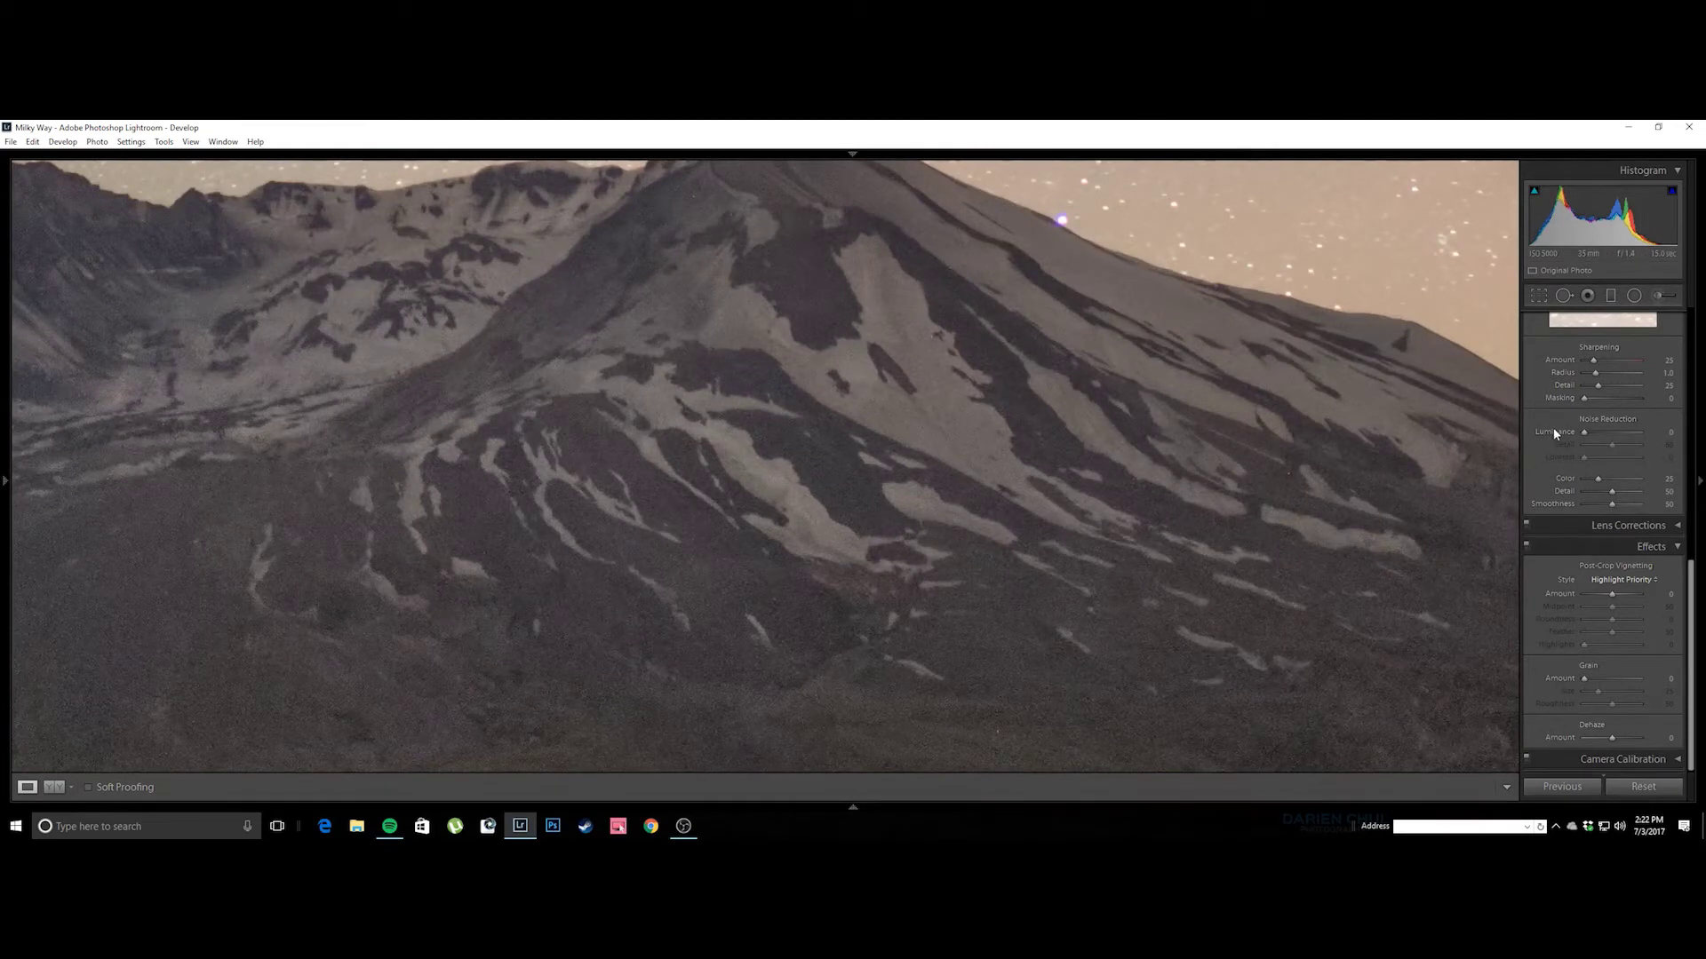
pyautogui.click(1603, 432)
pyautogui.click(905, 395)
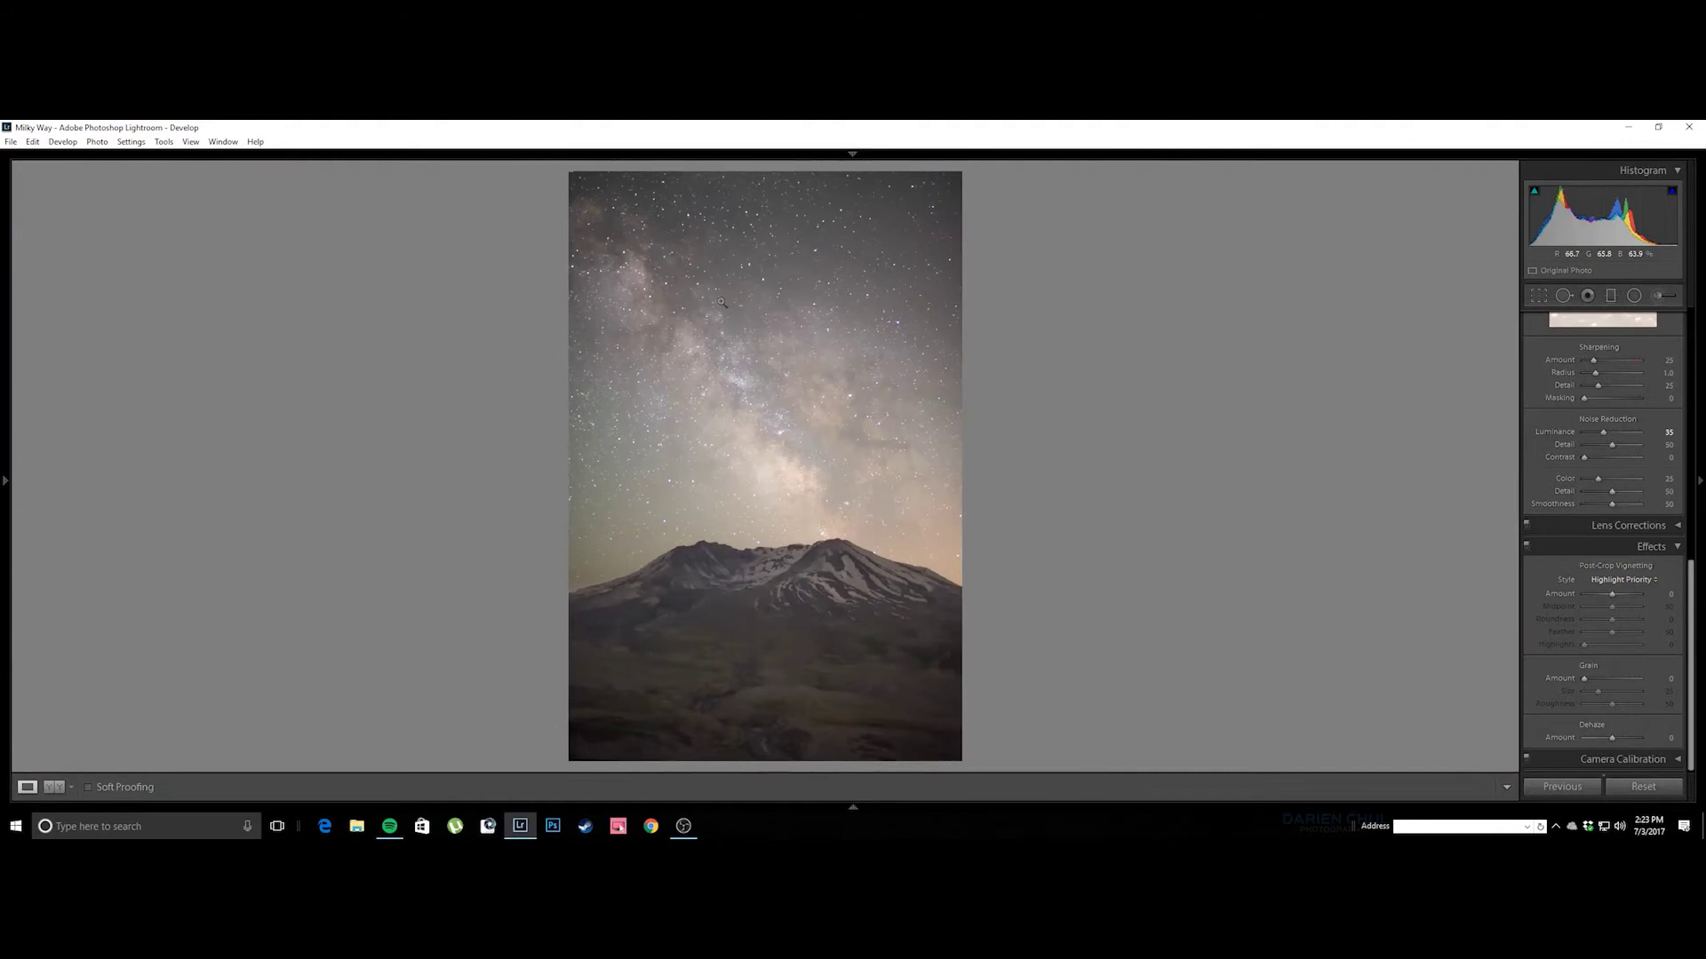
# Check the noise reduction's effect on the stars and reset Luminance to 0.
pyautogui.click(770, 417)
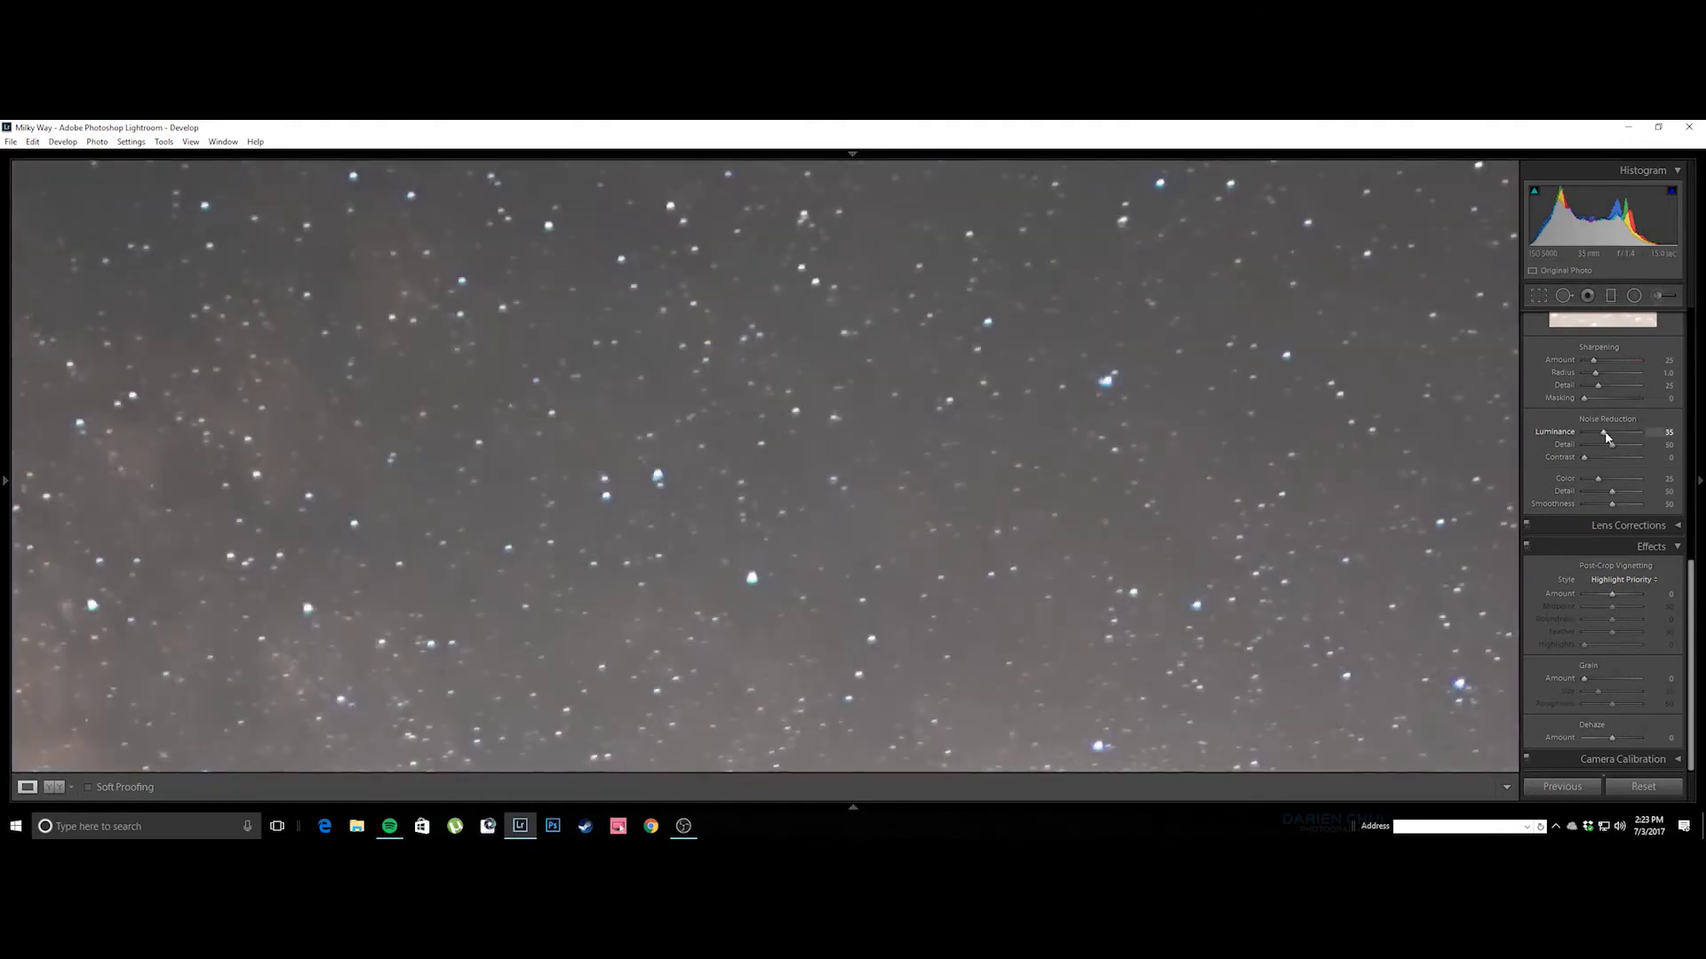
pyautogui.doubleClick(1551, 433)
pyautogui.click(1004, 414)
pyautogui.doubleClick(1598, 431)
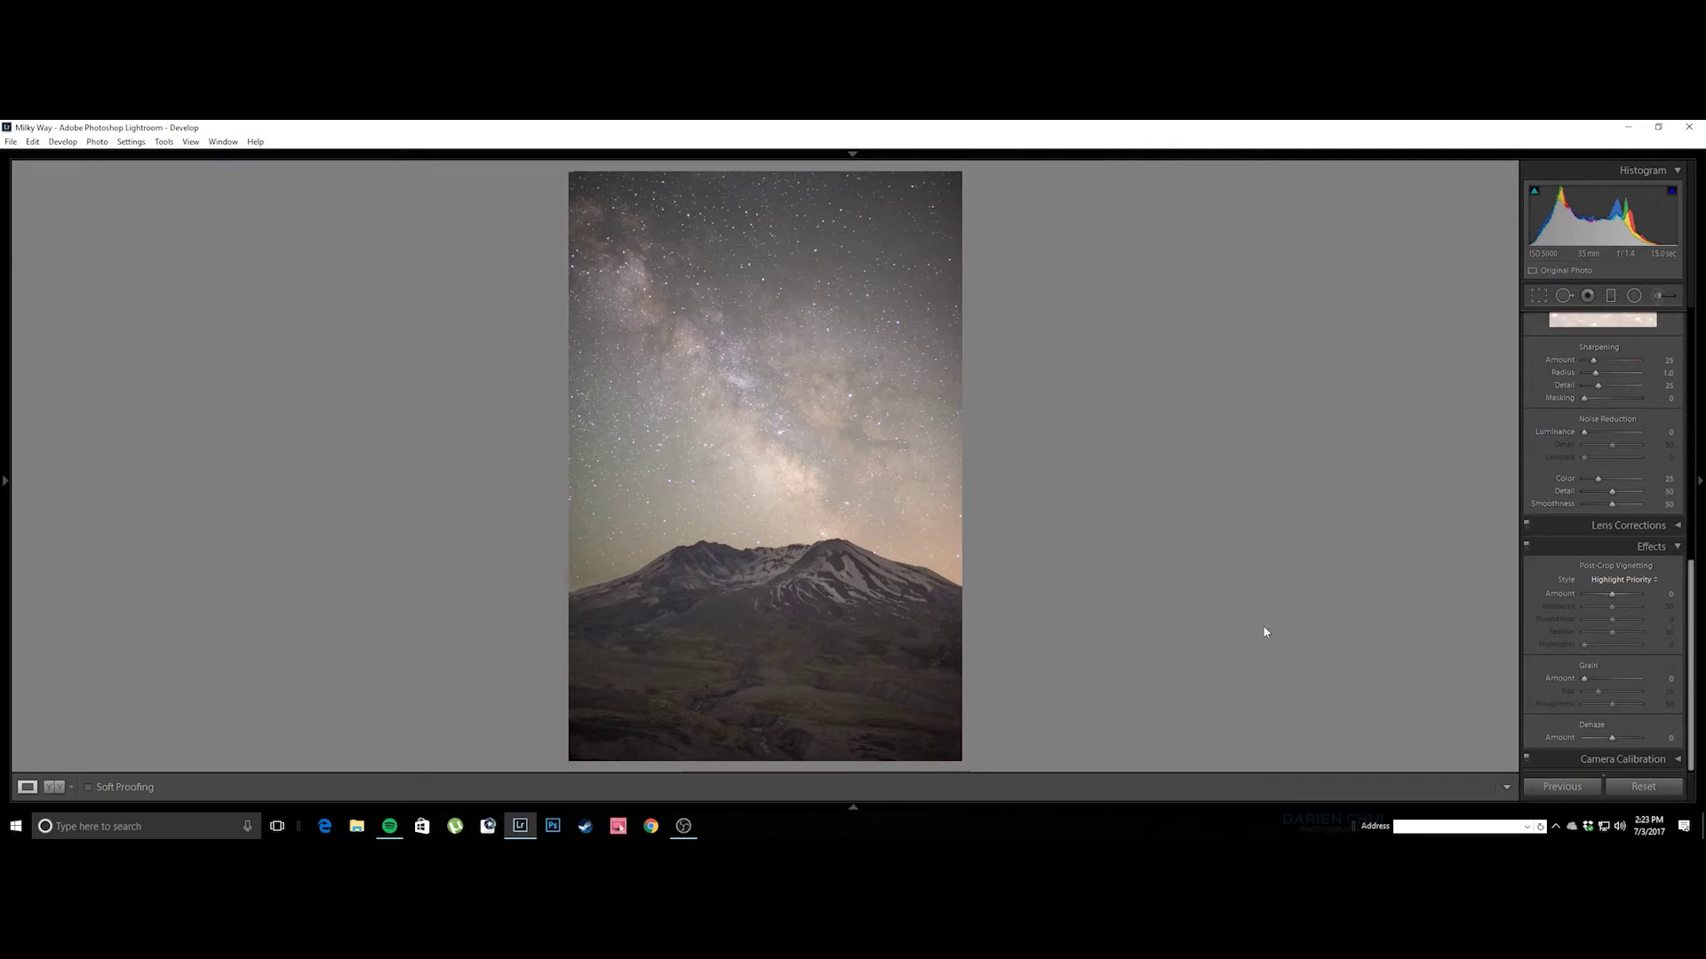
# Switch to the star-trail exposure DSC_2803.dng and examine its mountain slopes up close.
pyautogui.moveTo(868, 810)
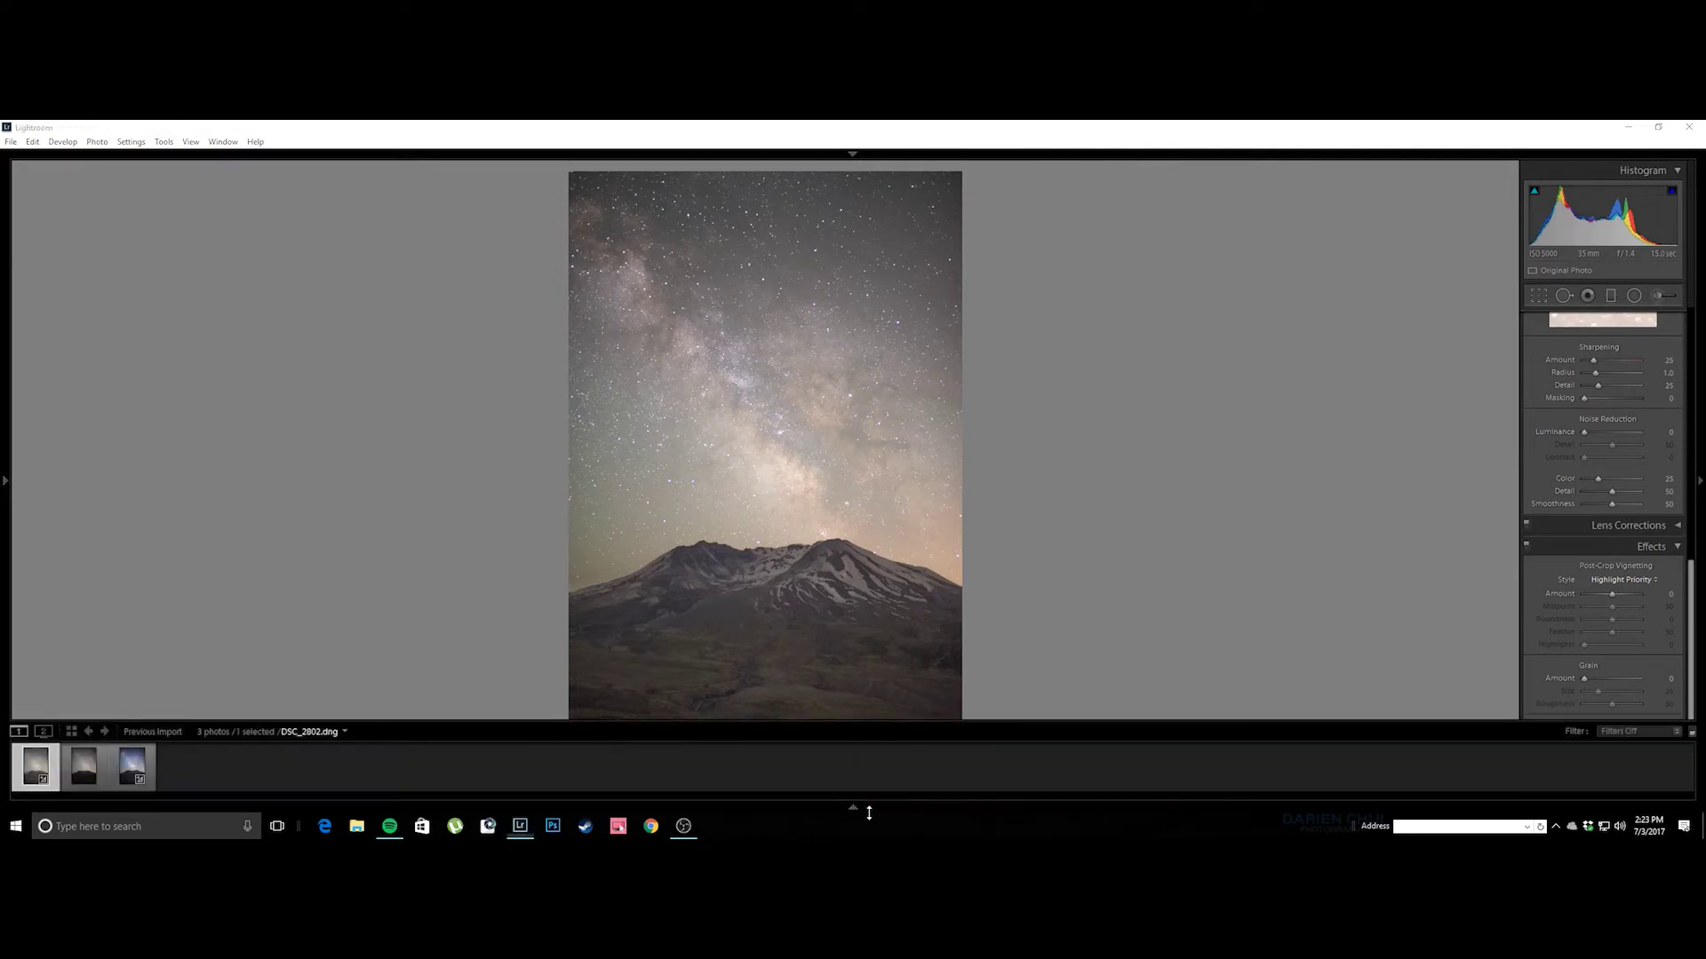
pyautogui.click(95, 781)
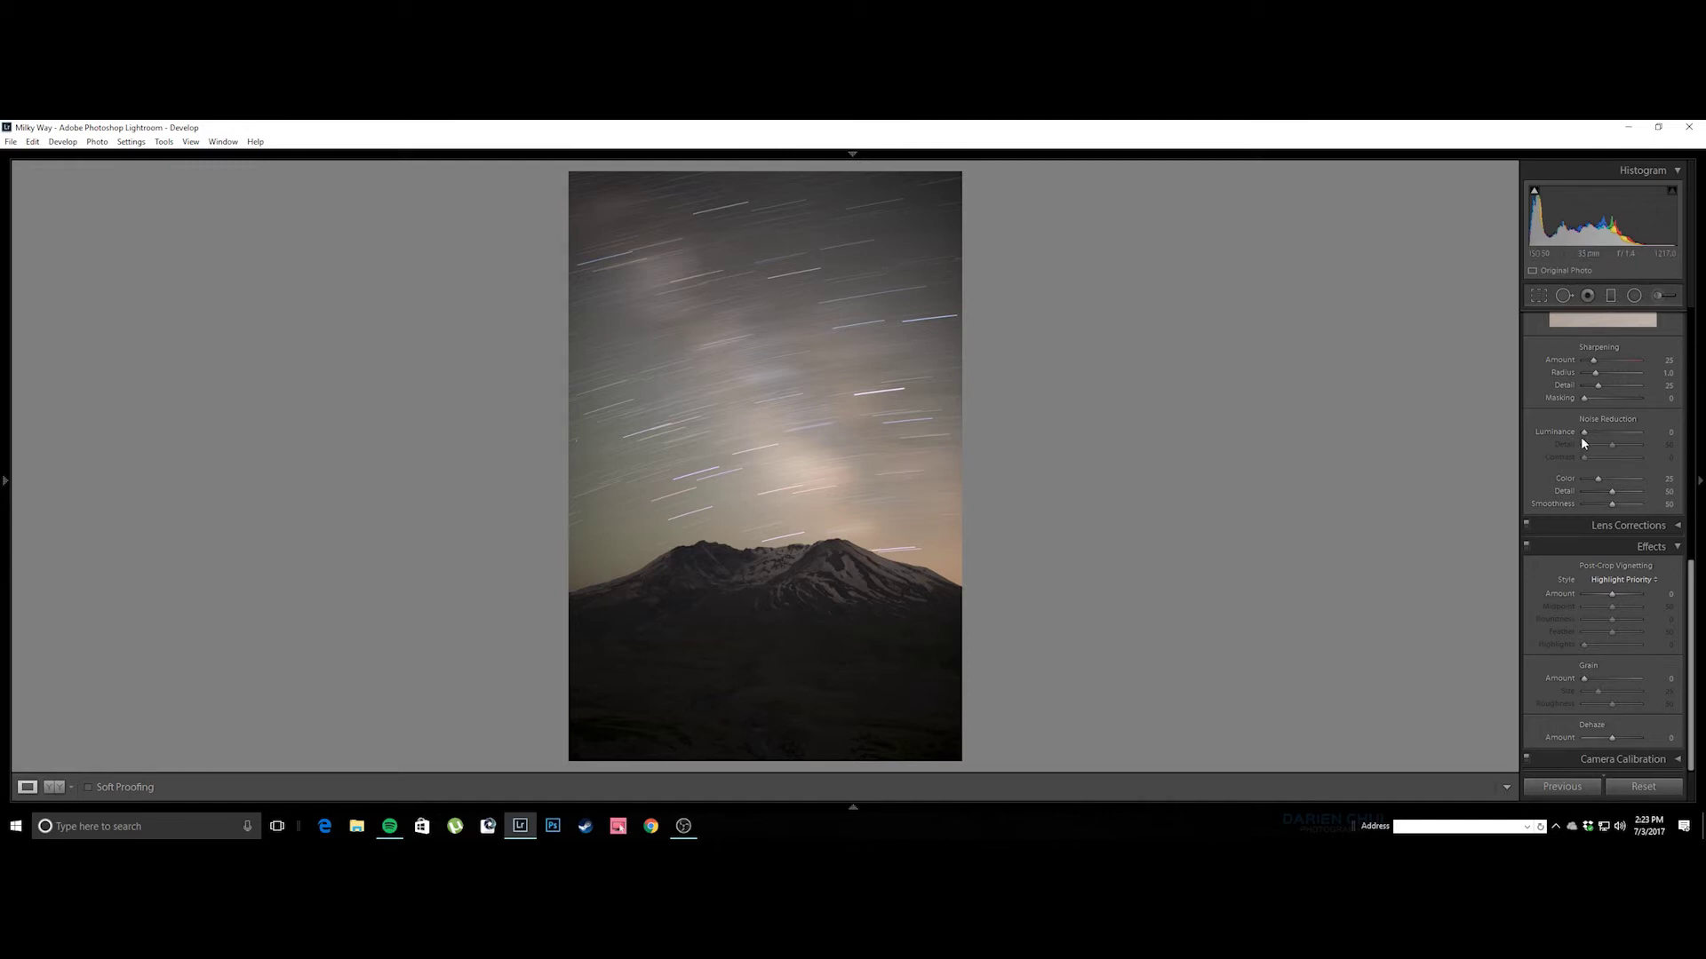
pyautogui.click(848, 579)
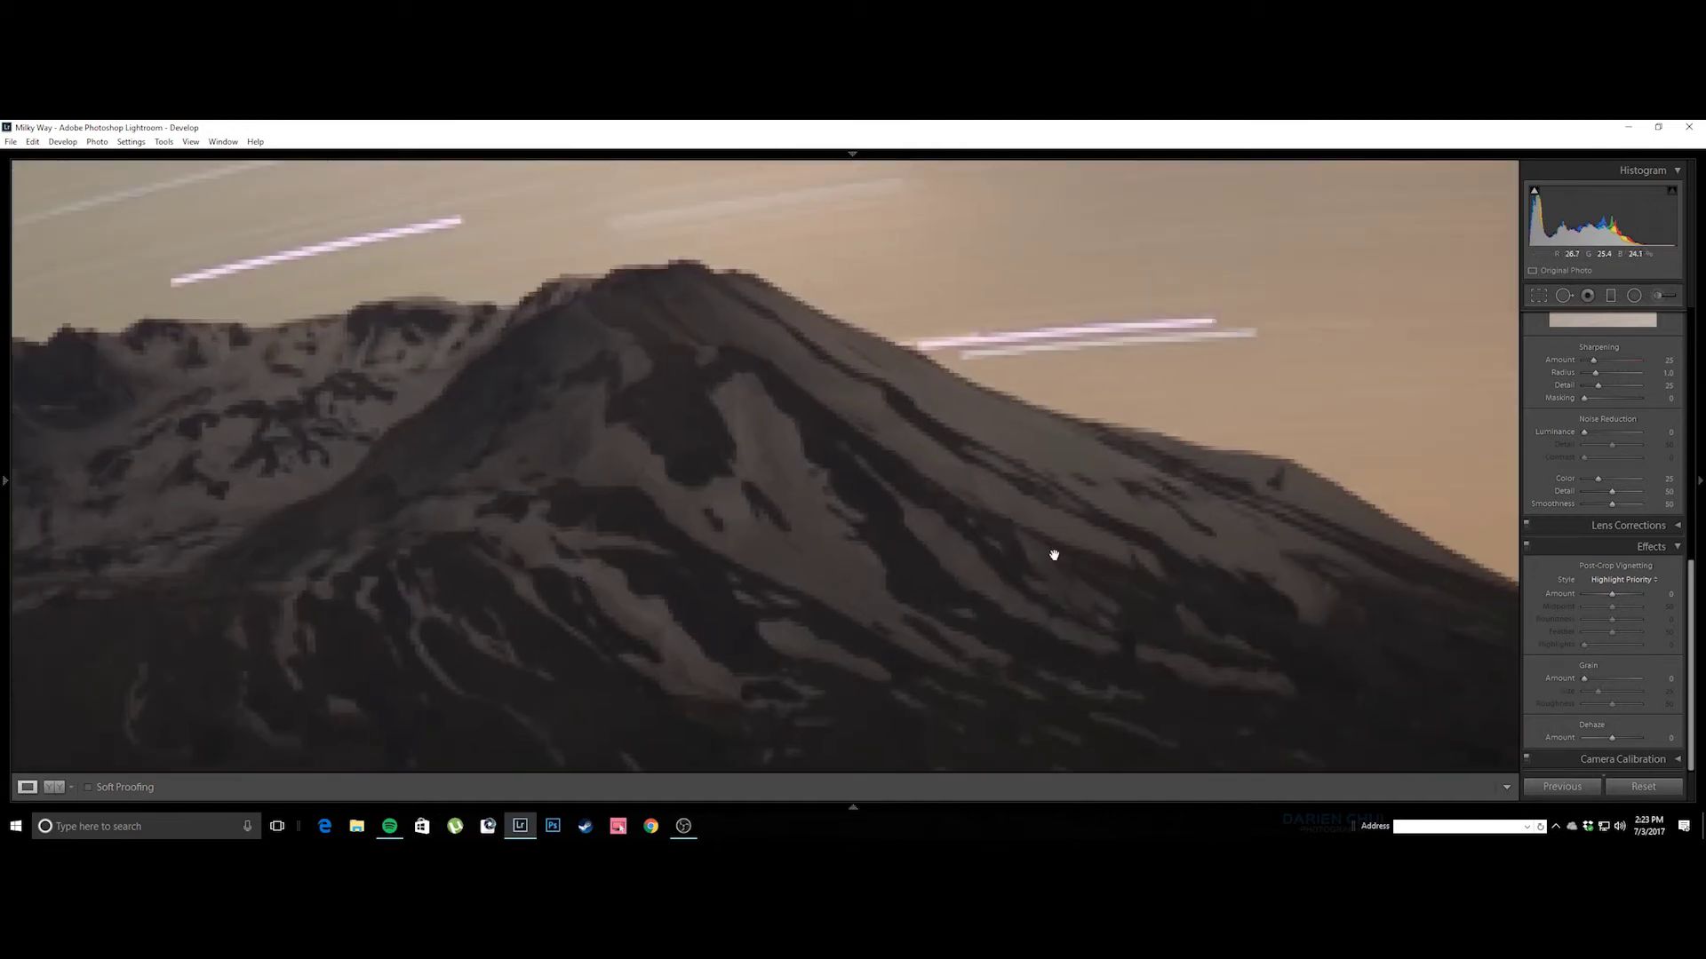
pyautogui.click(997, 437)
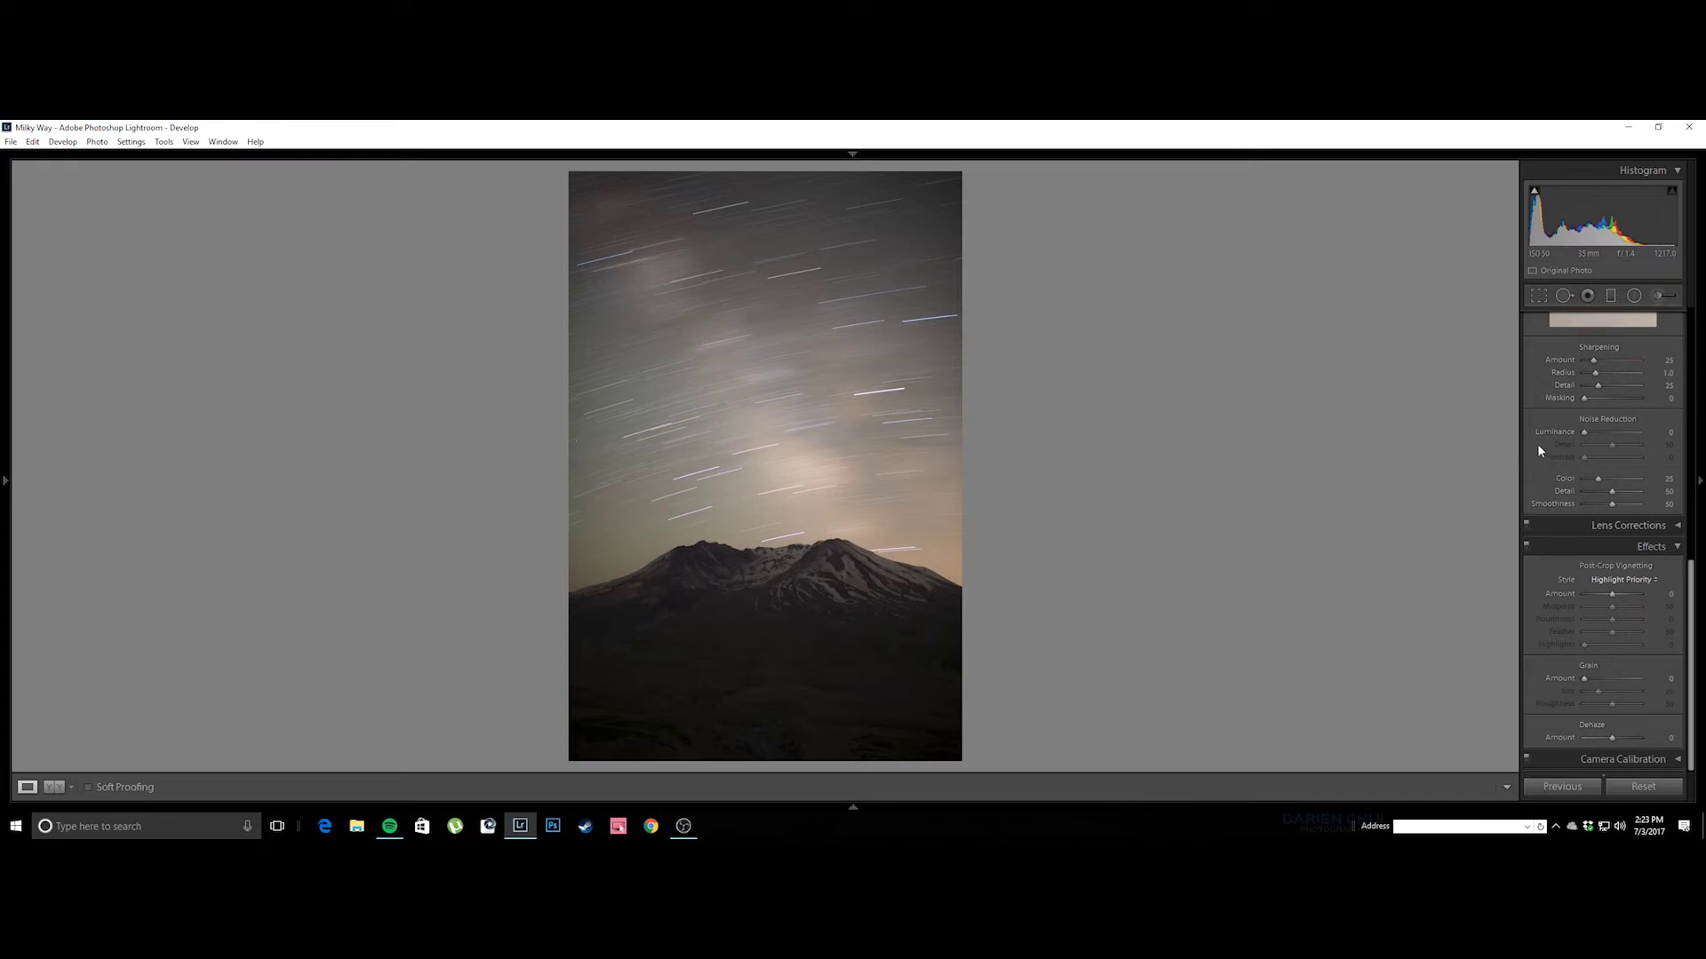
pyautogui.click(1004, 670)
pyautogui.moveTo(803, 621); pyautogui.dragTo(1020, 483)
# Set Shadows to +100 on the star-trail exposure and inspect its mountain and foreground for noise.
pyautogui.scroll(3, 1586, 510)
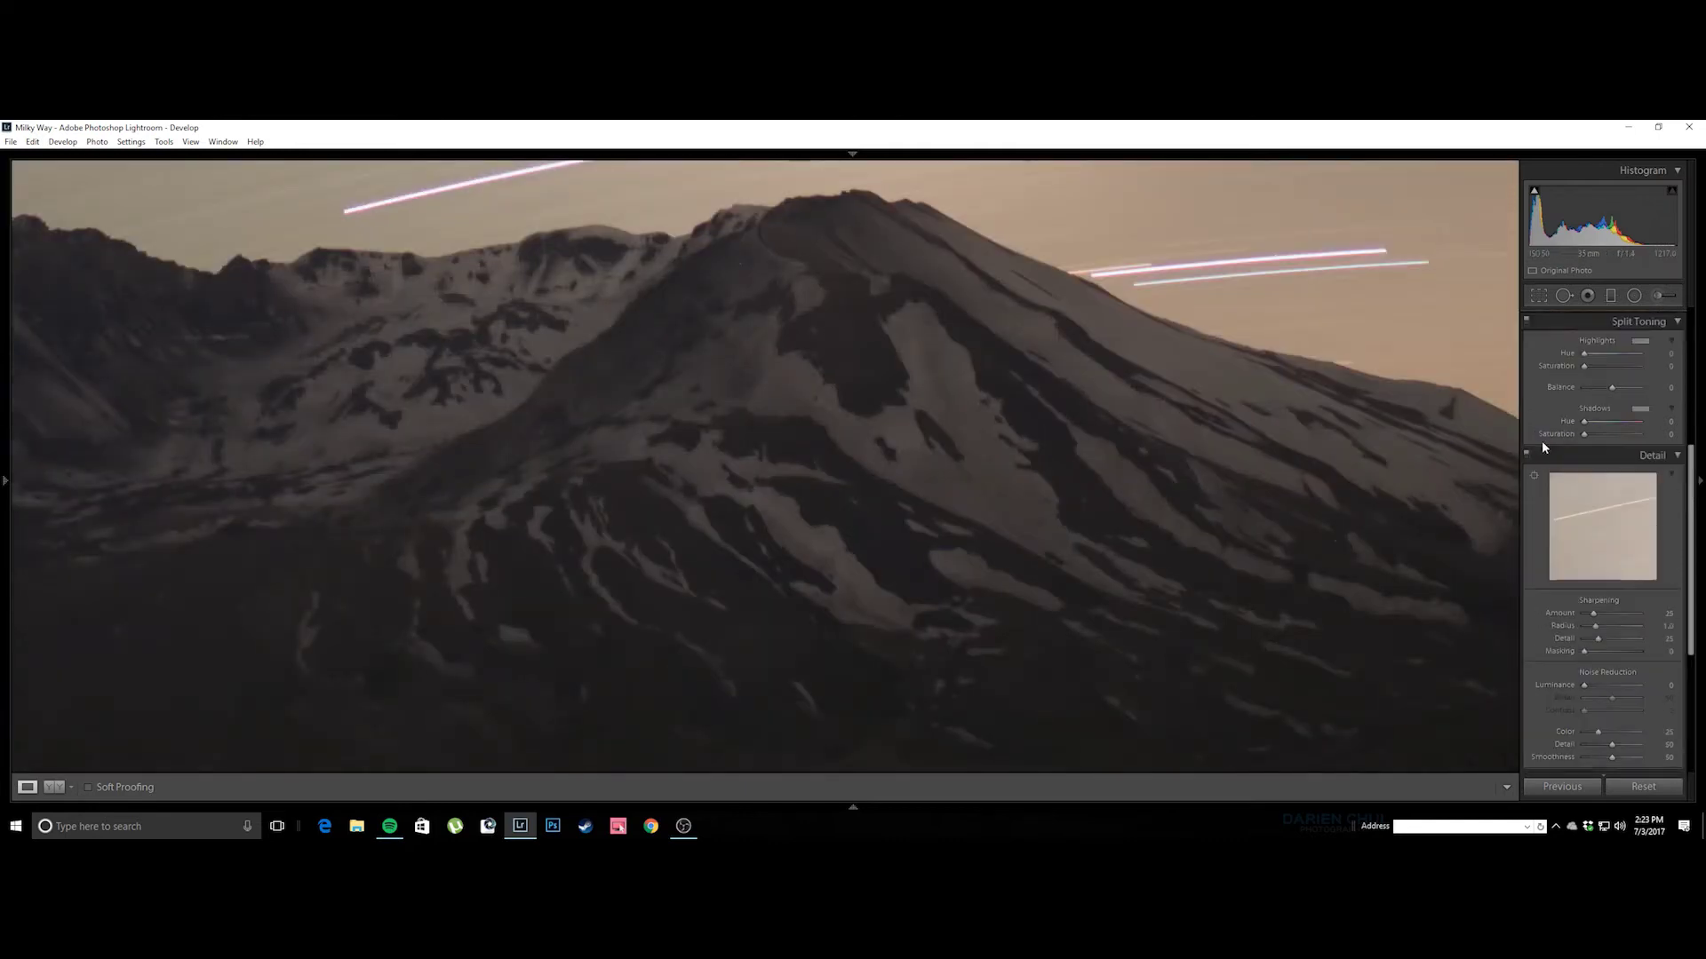
pyautogui.scroll(4, 1647, 508)
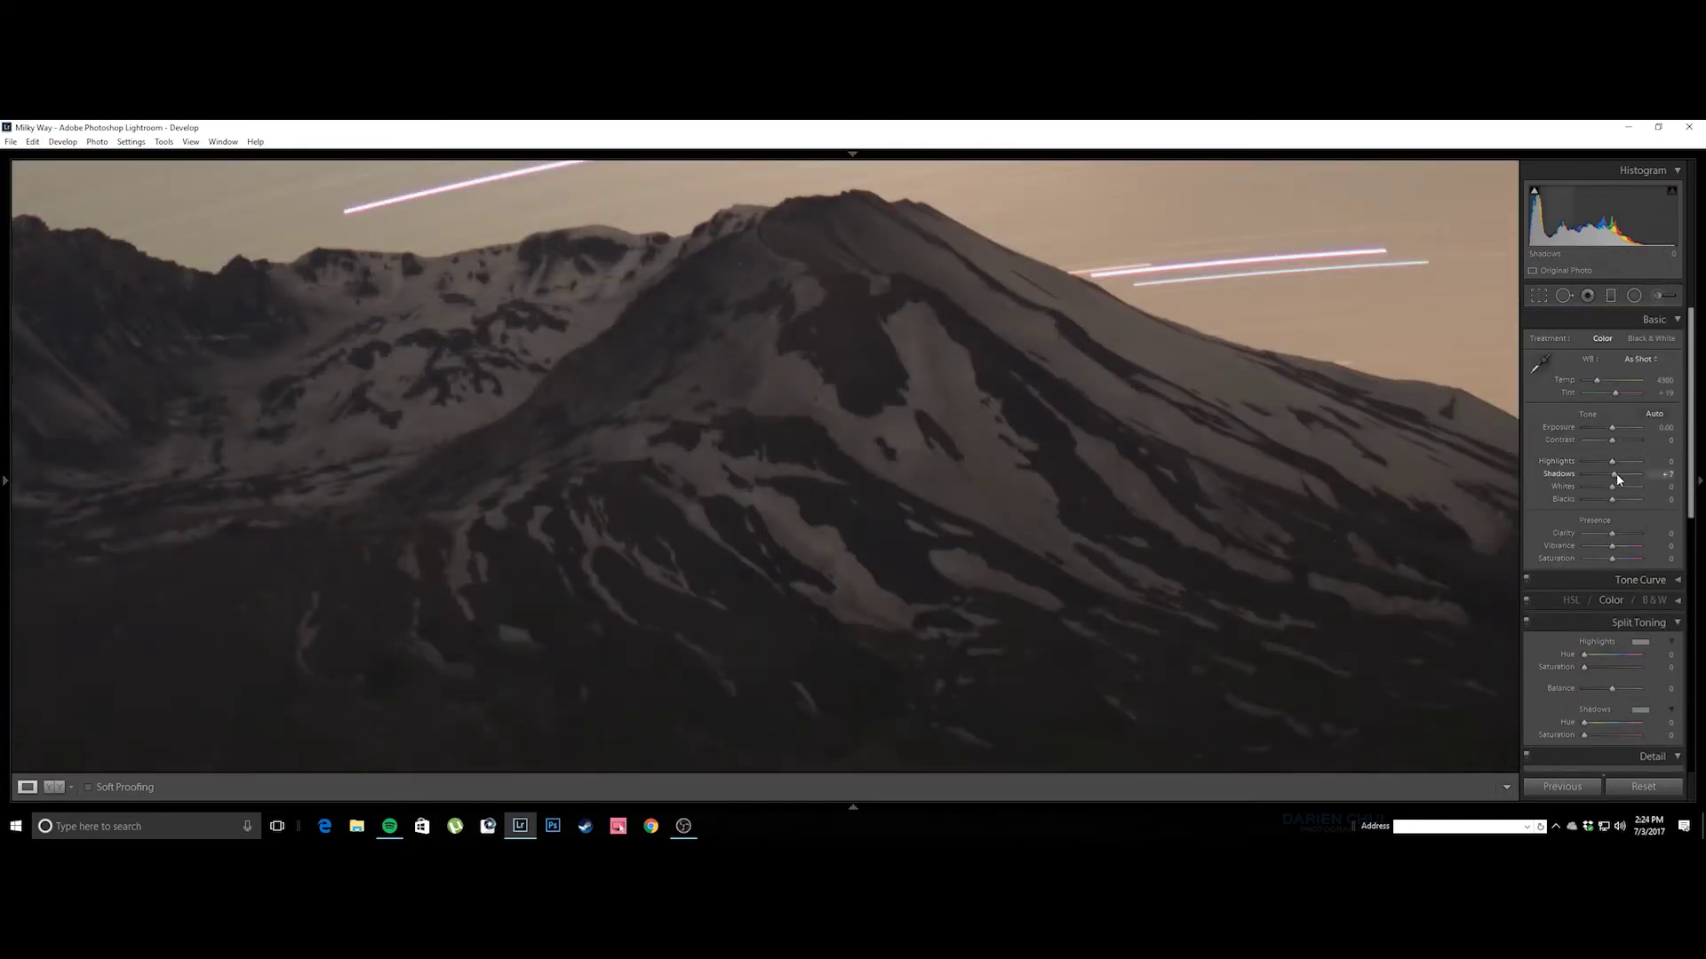
pyautogui.moveTo(1617, 477); pyautogui.dragTo(1640, 476)
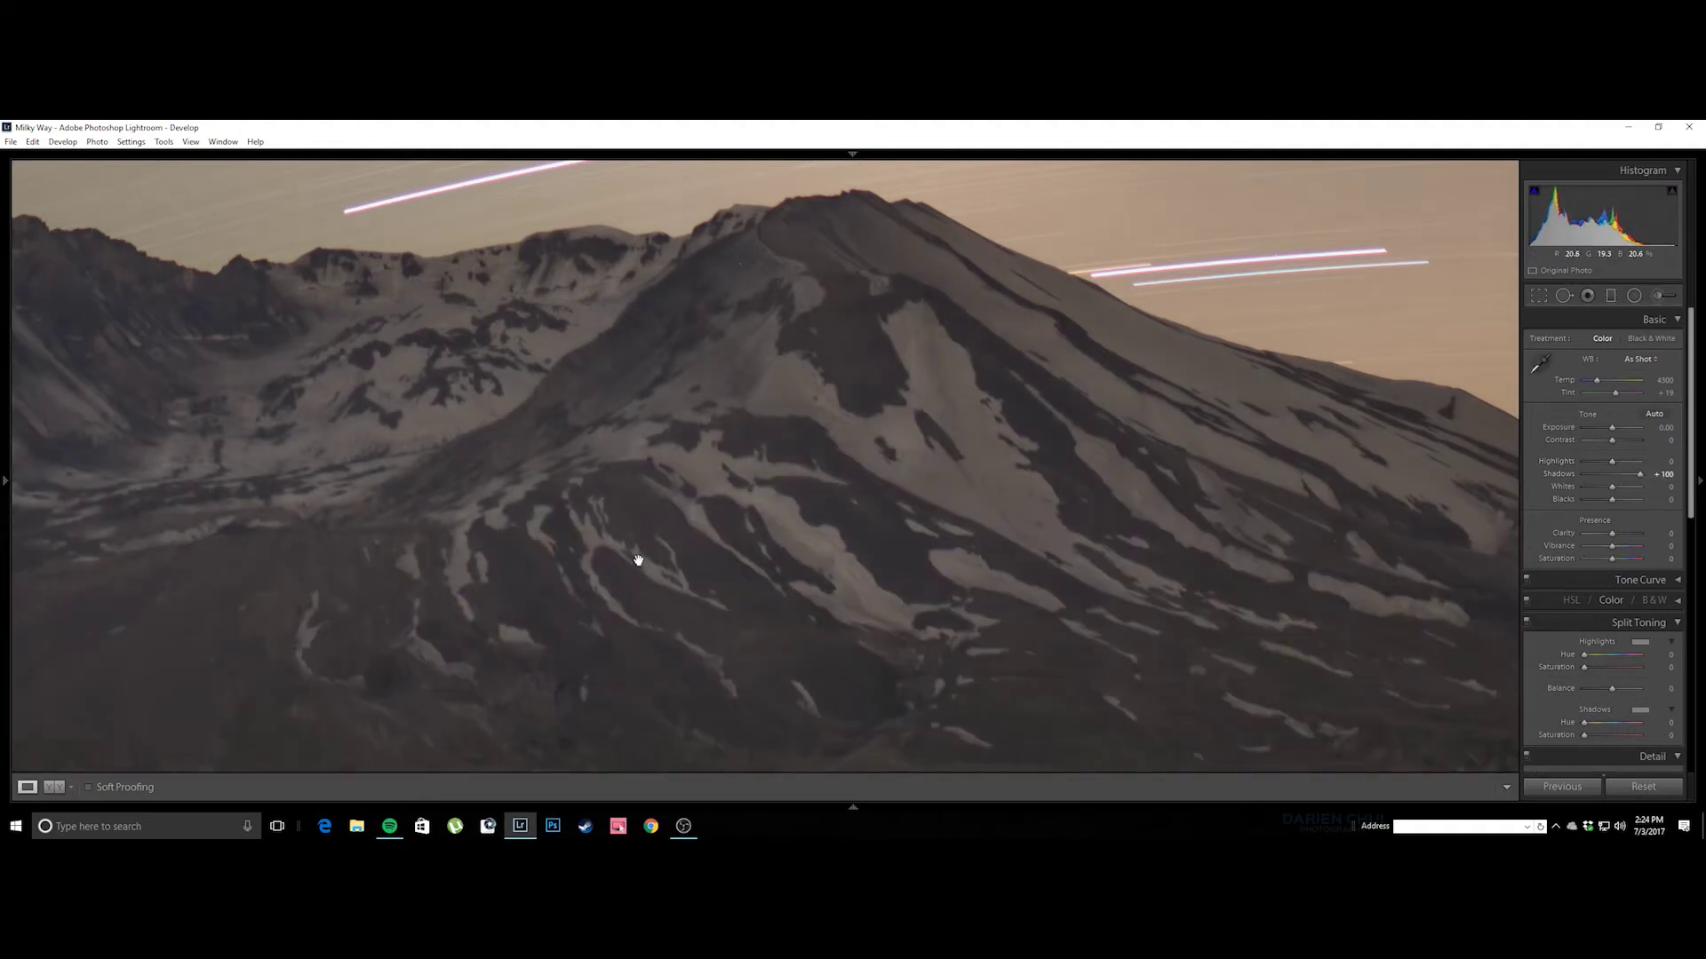
pyautogui.click(621, 598)
pyautogui.click(653, 641)
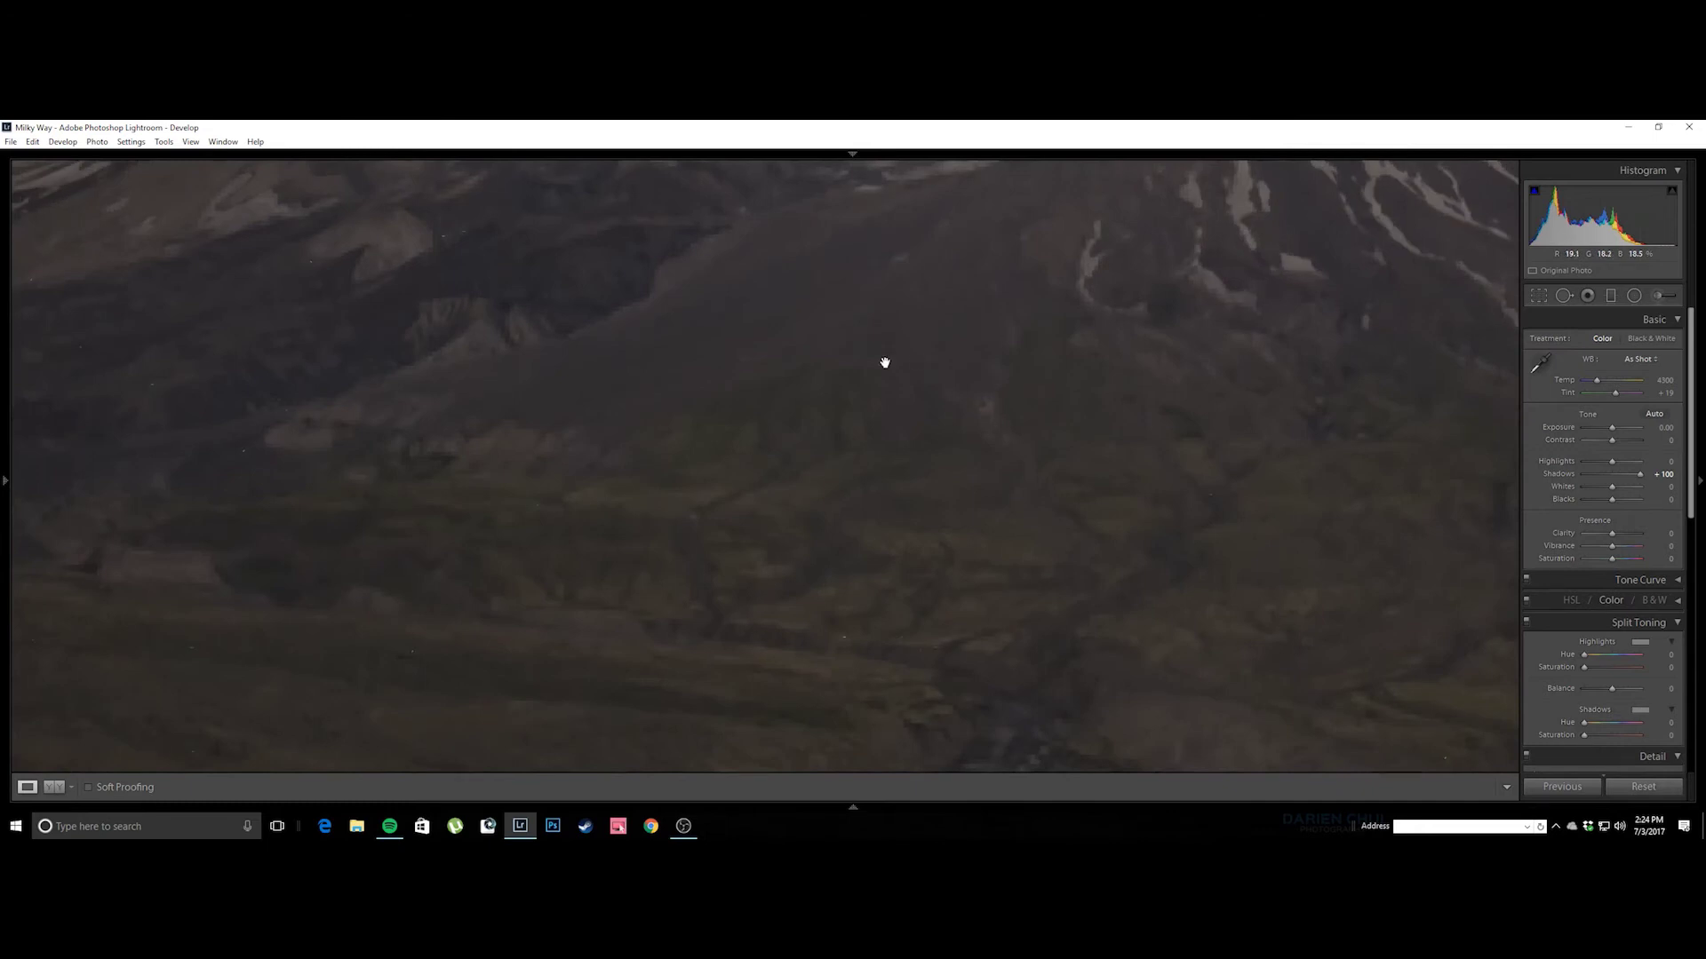
pyautogui.moveTo(1085, 232); pyautogui.dragTo(1185, 350)
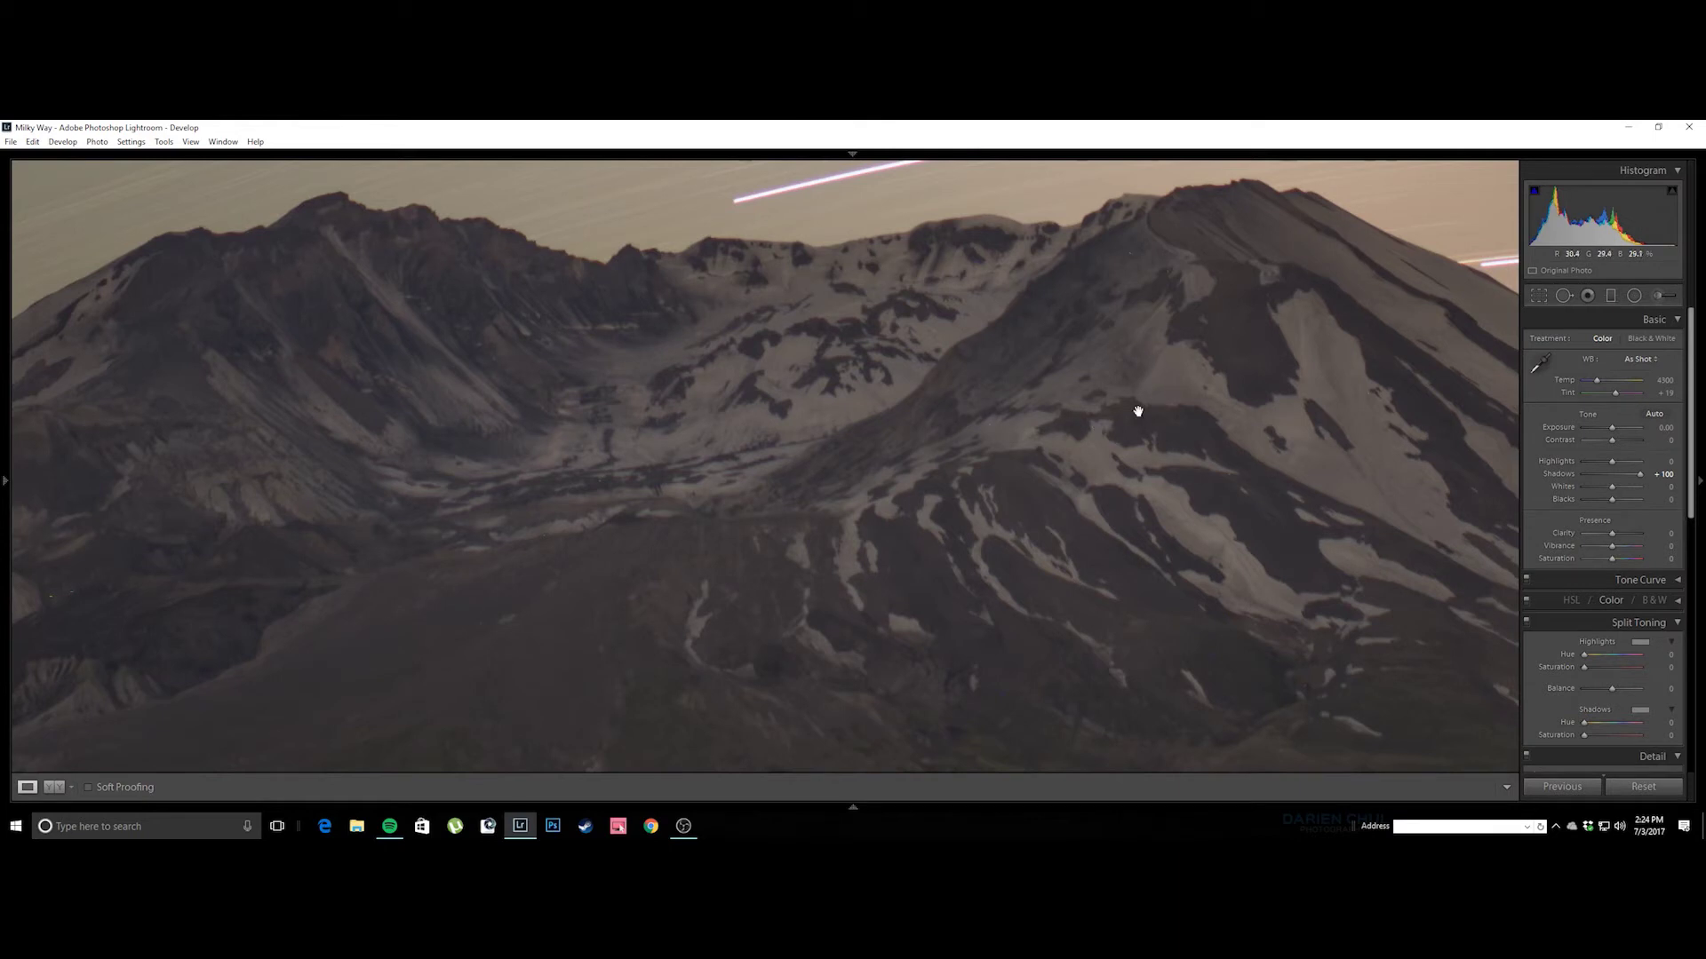
pyautogui.click(1091, 385)
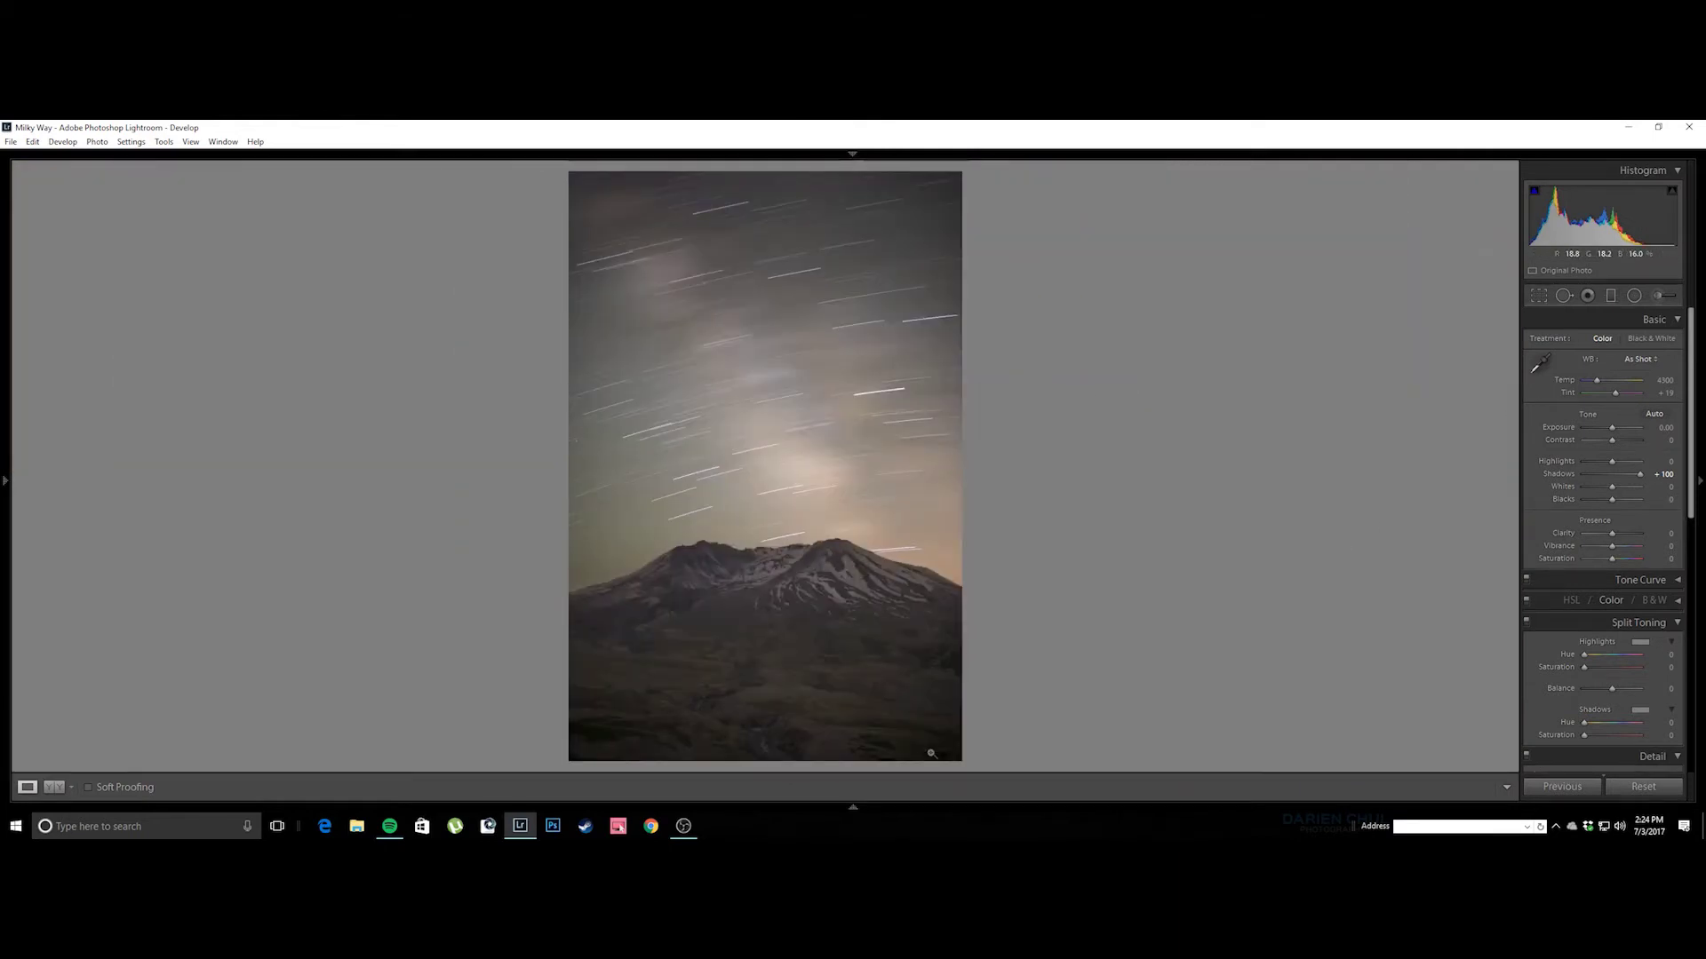
# Select the DSC_2802.dng and DSC_2803.dng exposures together and open them as layers in Photoshop.
pyautogui.click(852, 806)
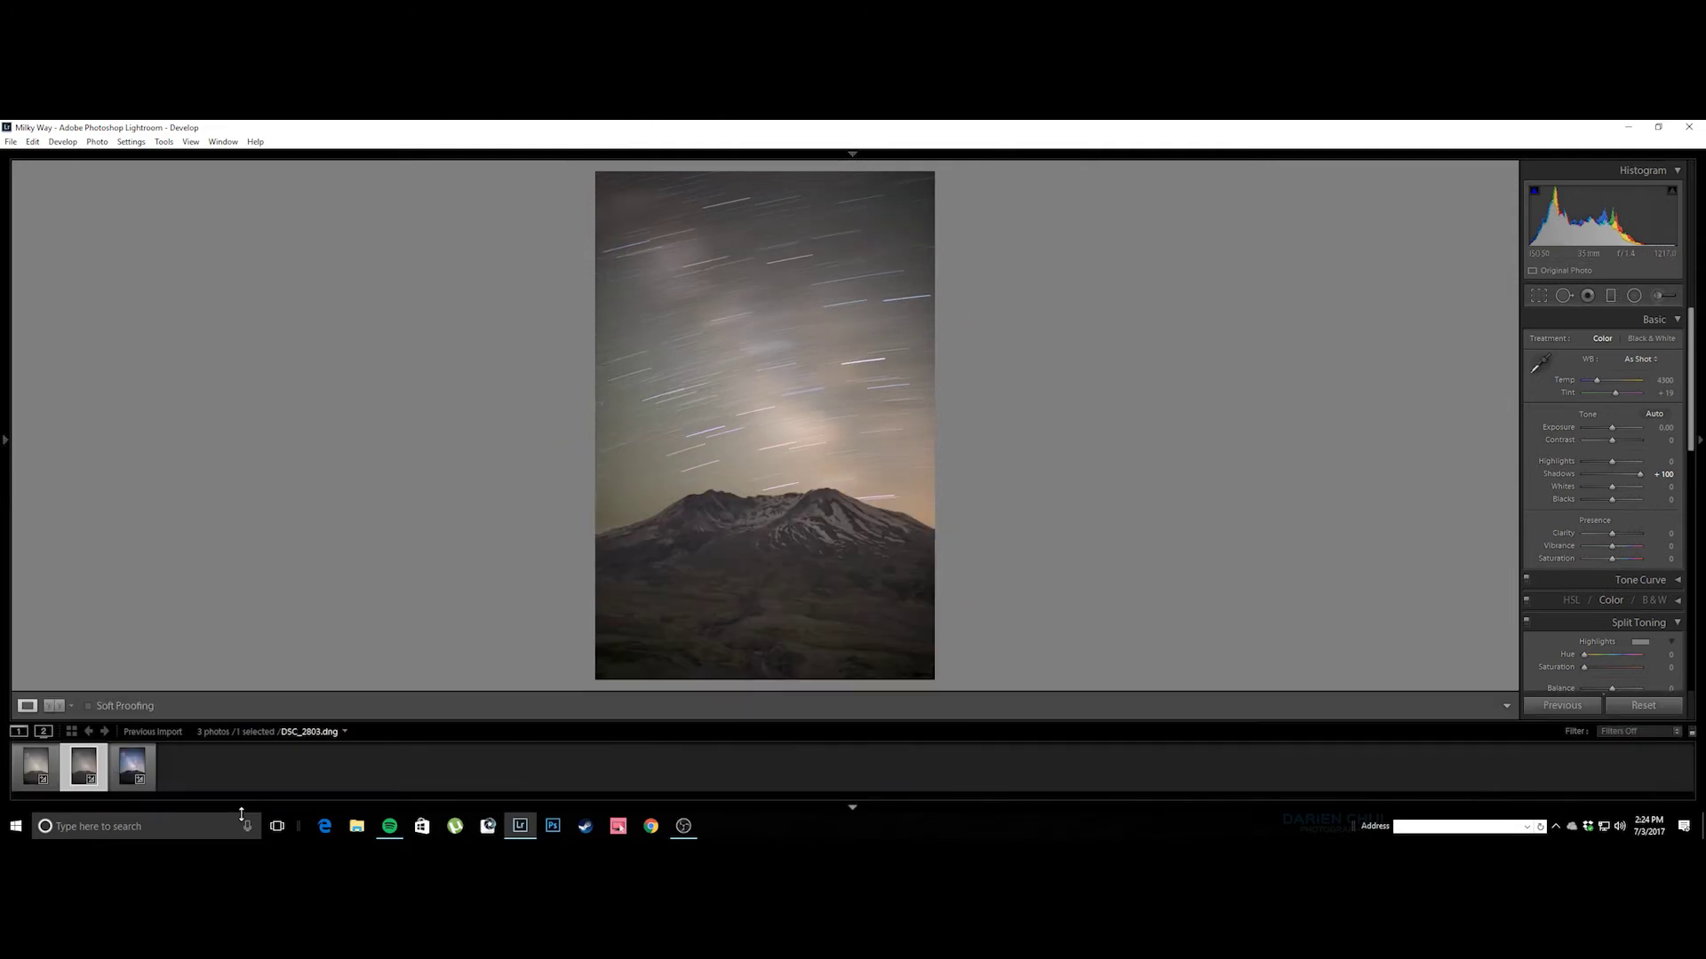
pyautogui.click(36, 766)
pyautogui.click(88, 769)
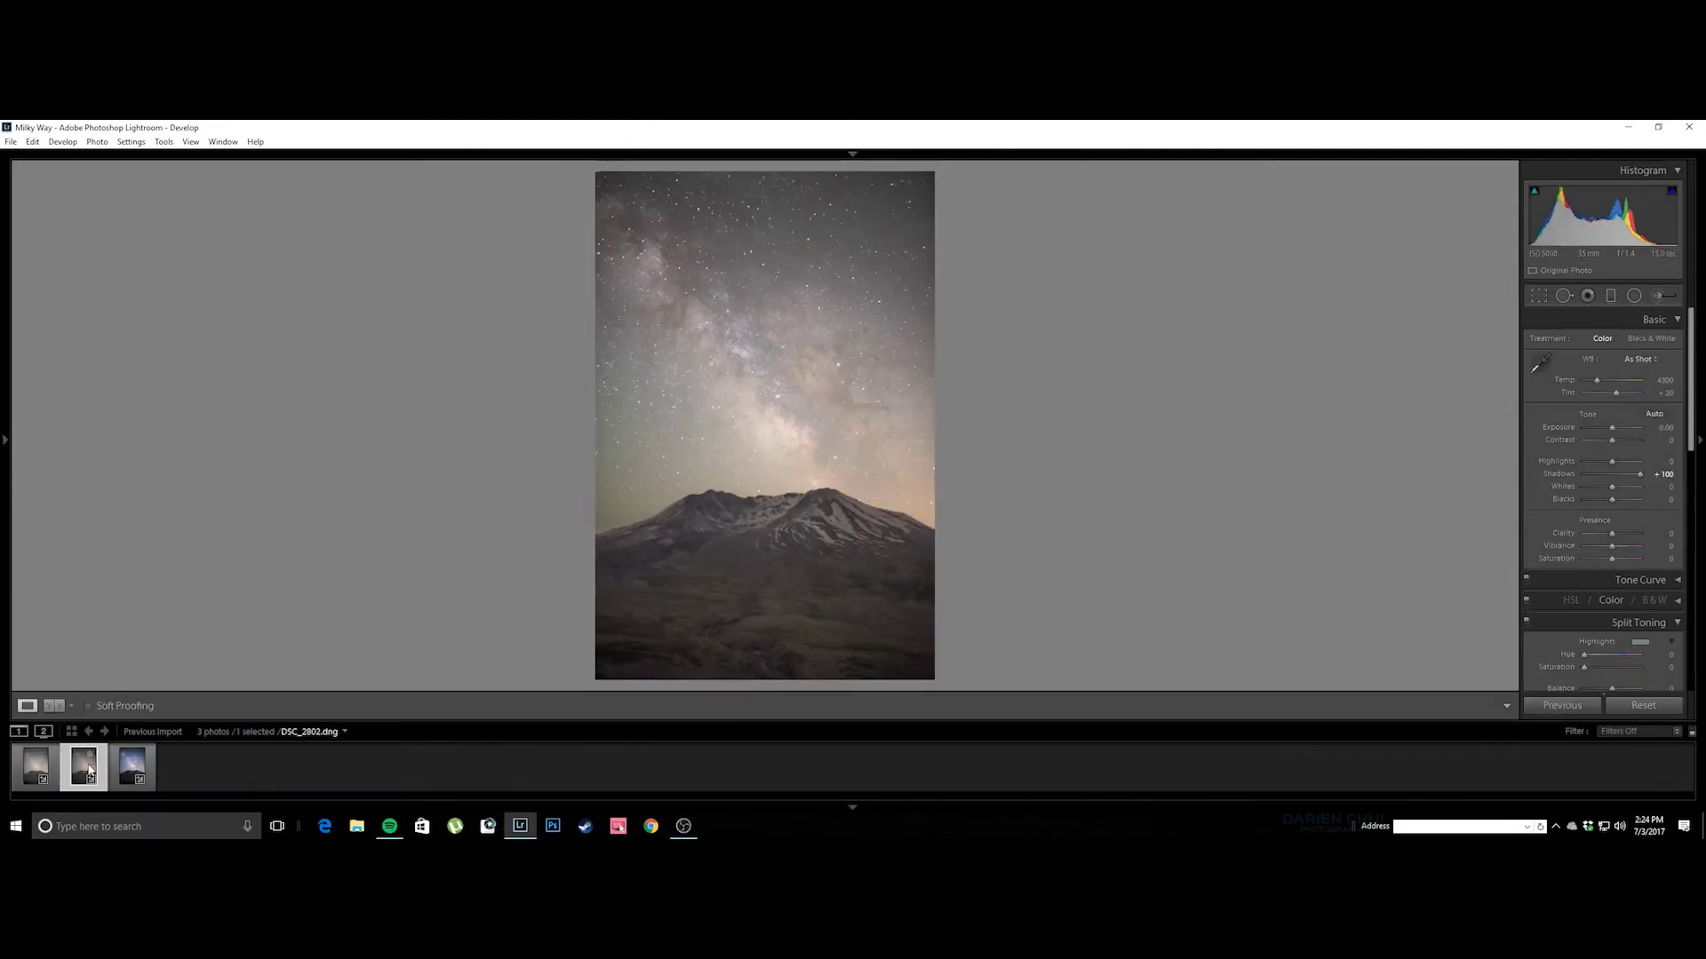
pyautogui.keyDown('ctrl'); pyautogui.click(33, 767); pyautogui.keyUp('ctrl')
pyautogui.keyDown('ctrl'); pyautogui.click(33, 767); pyautogui.keyUp('ctrl')
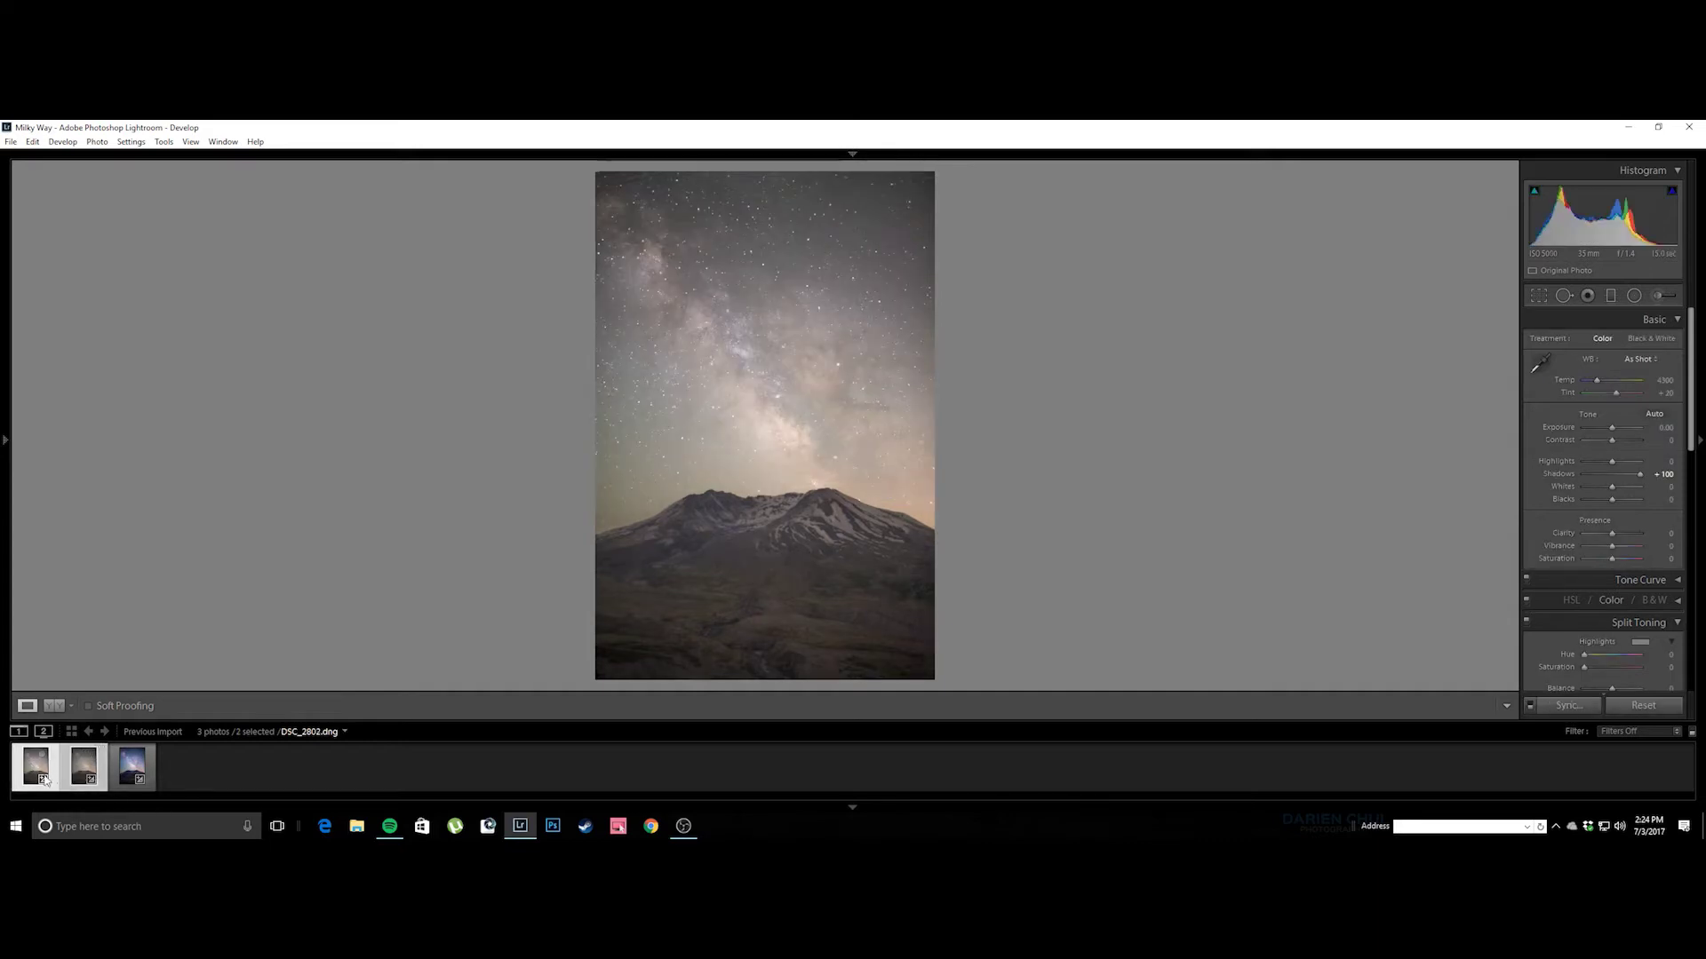
pyautogui.rightClick(77, 769)
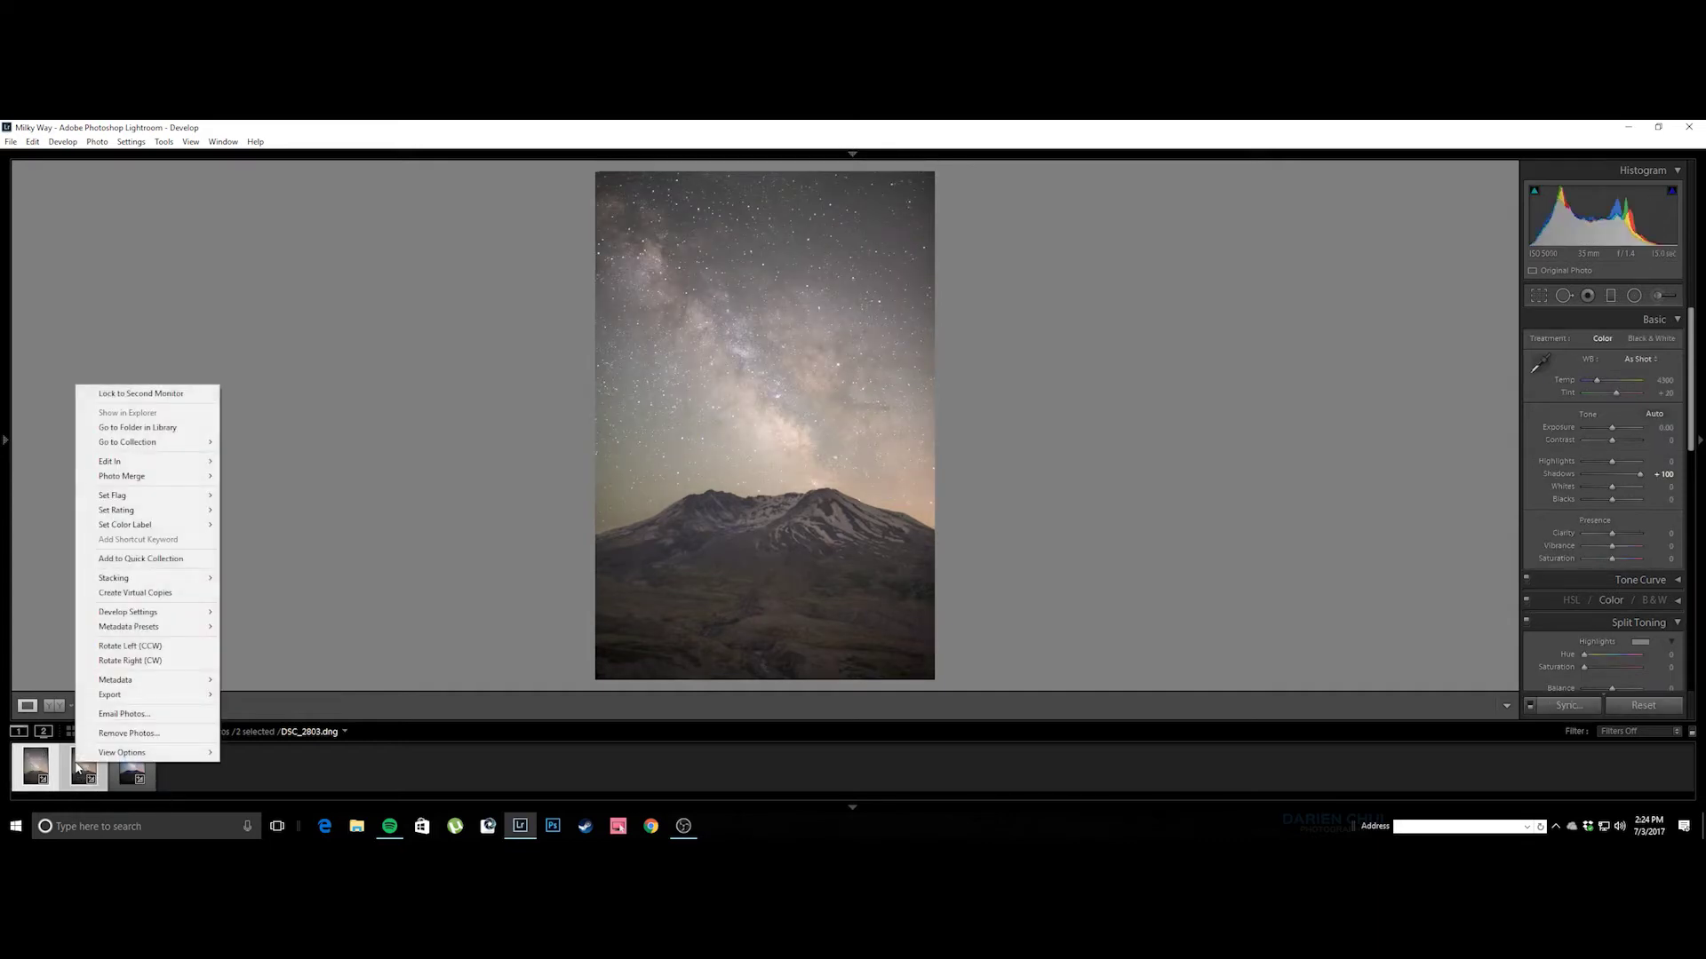
pyautogui.moveTo(131, 462)
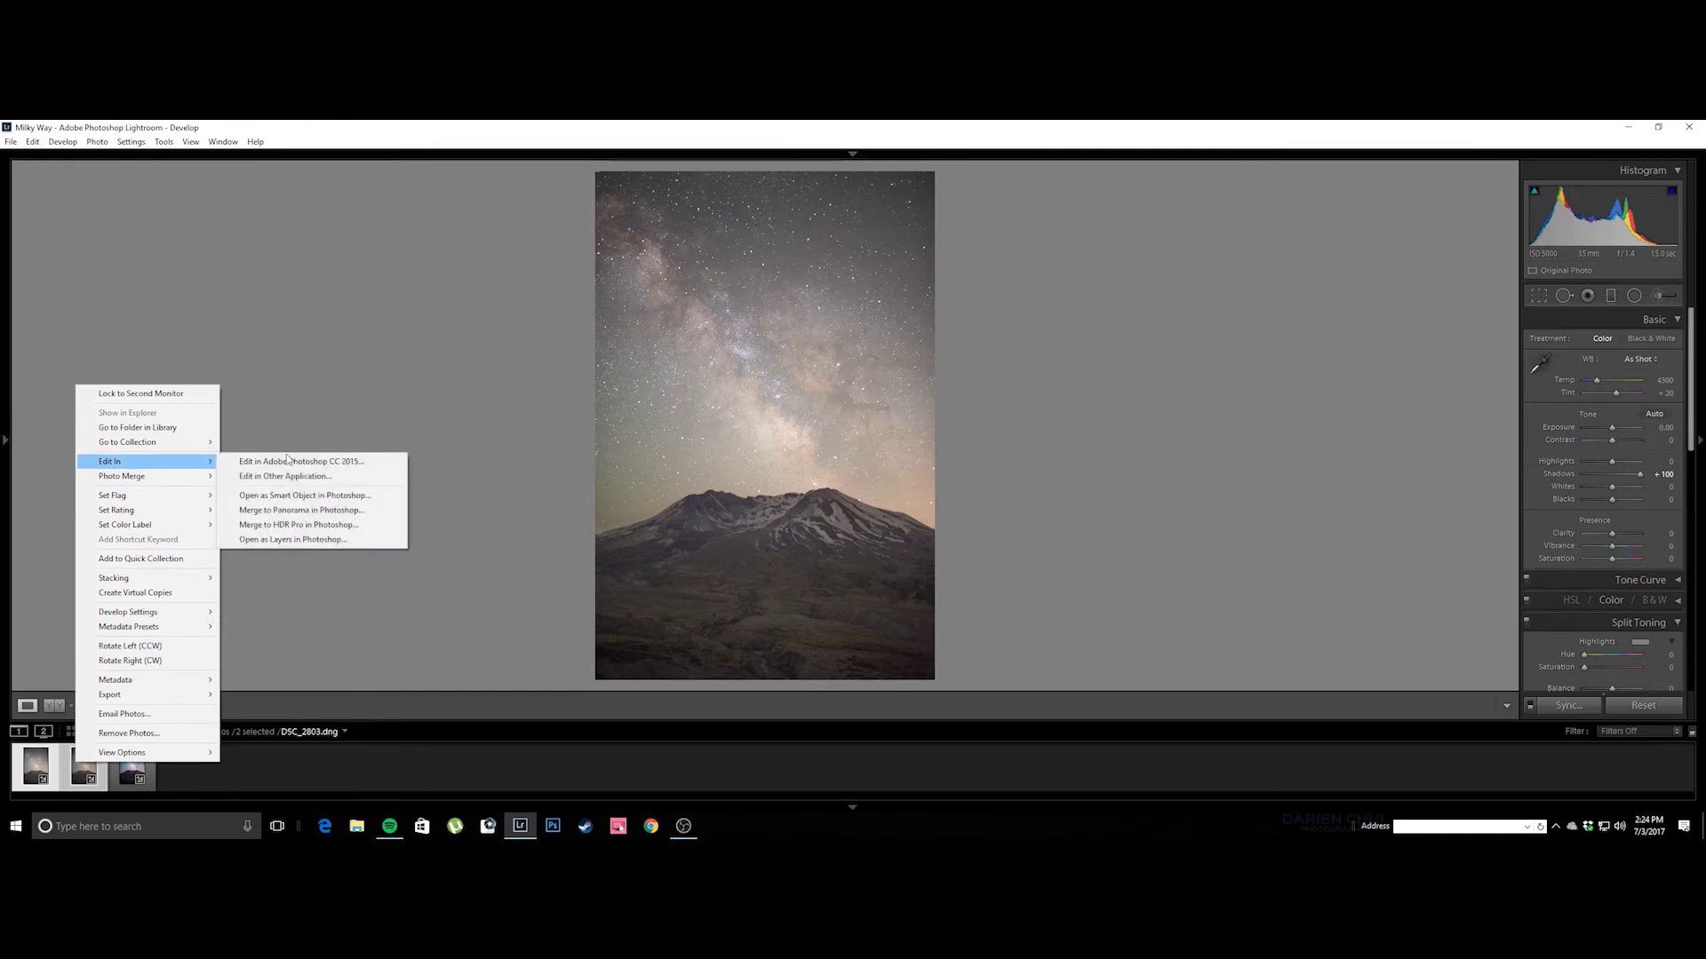
pyautogui.click(262, 528)
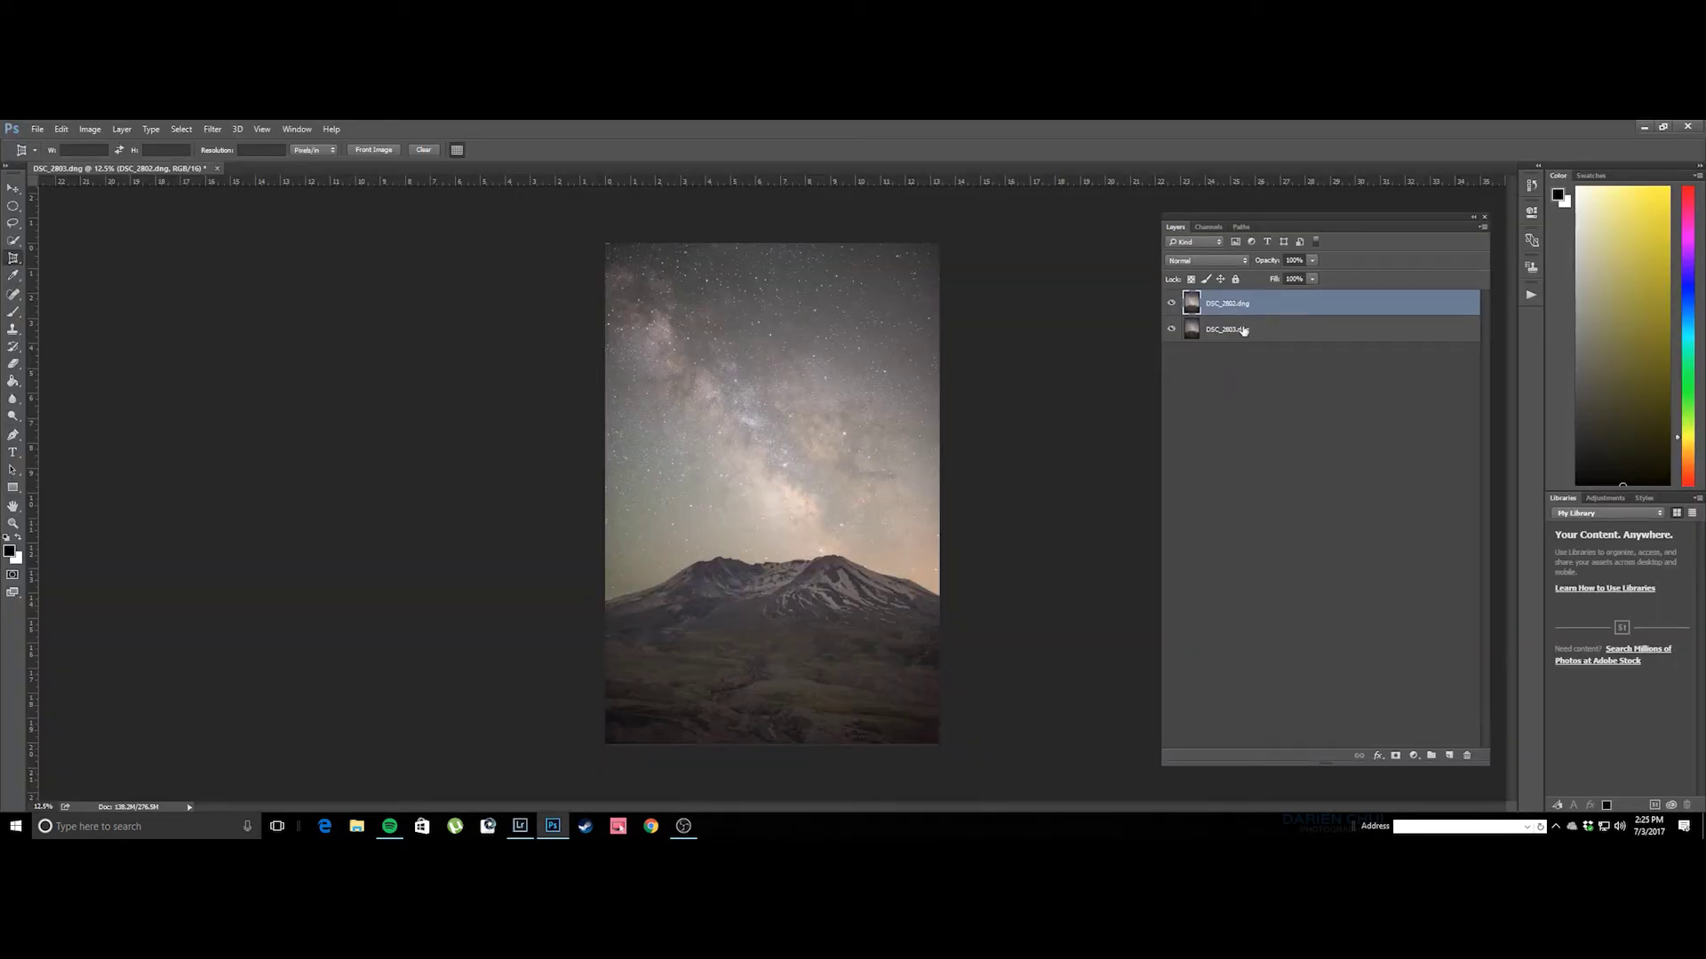
# Hide the Milky Way layer DSC_2802.dng to view the star-trail layer beneath it.
pyautogui.click(1221, 330)
pyautogui.click(1214, 304)
pyautogui.click(1208, 332)
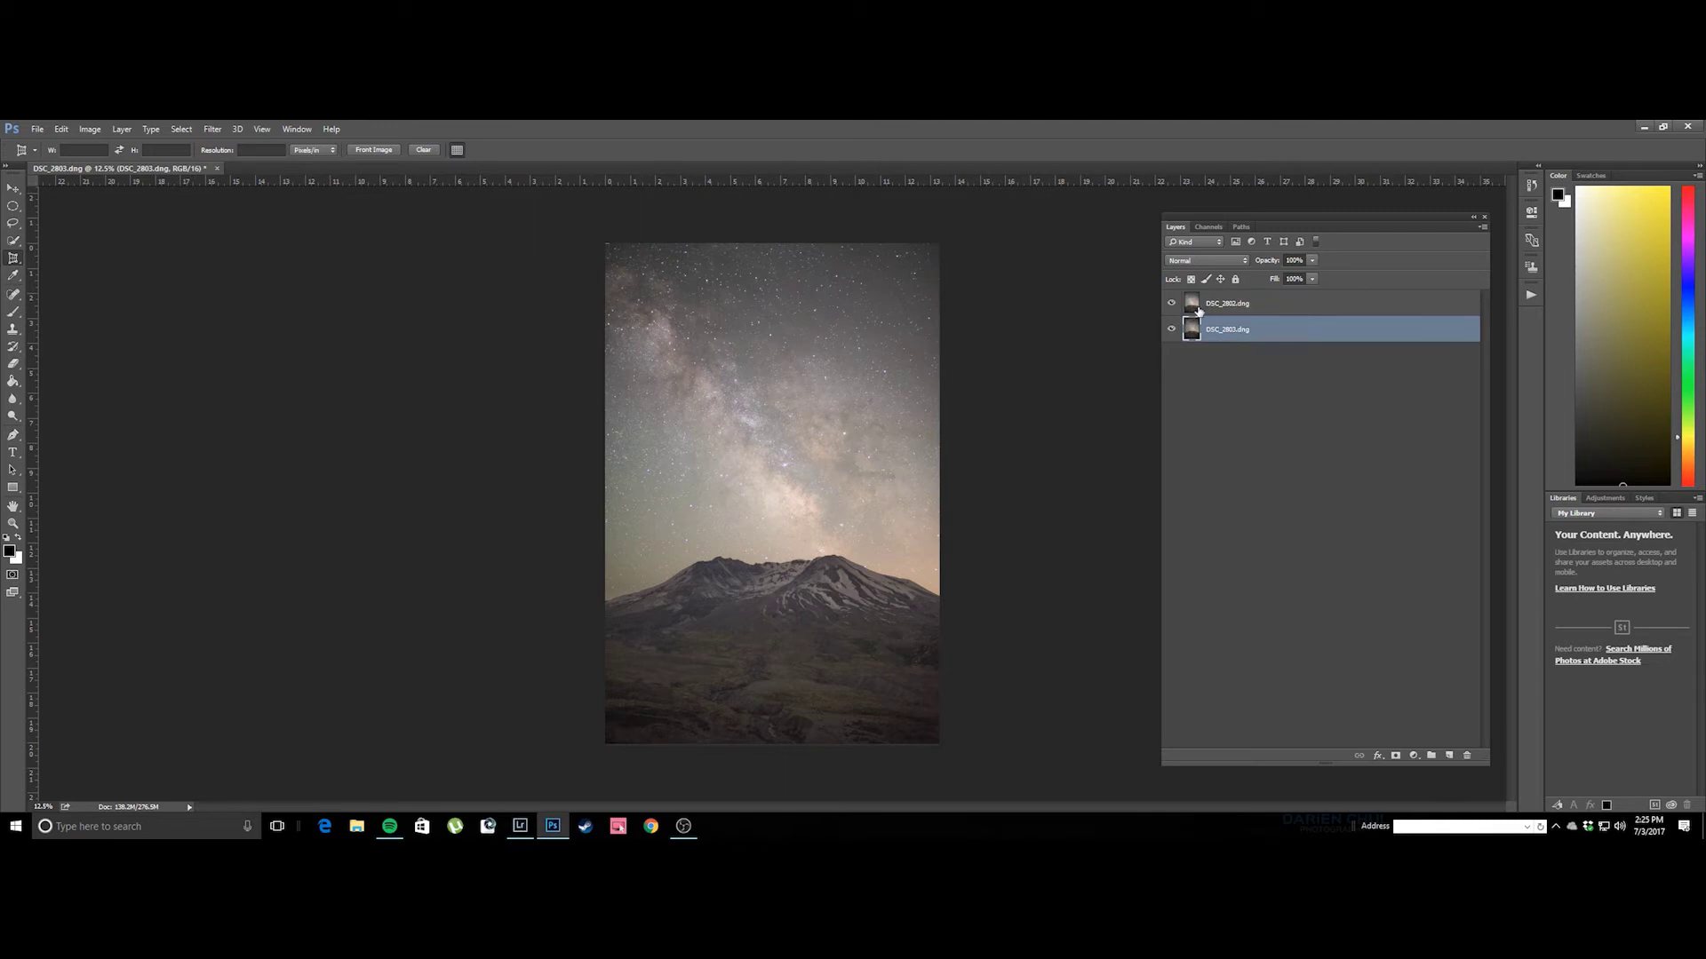
pyautogui.click(1196, 311)
pyautogui.click(1171, 305)
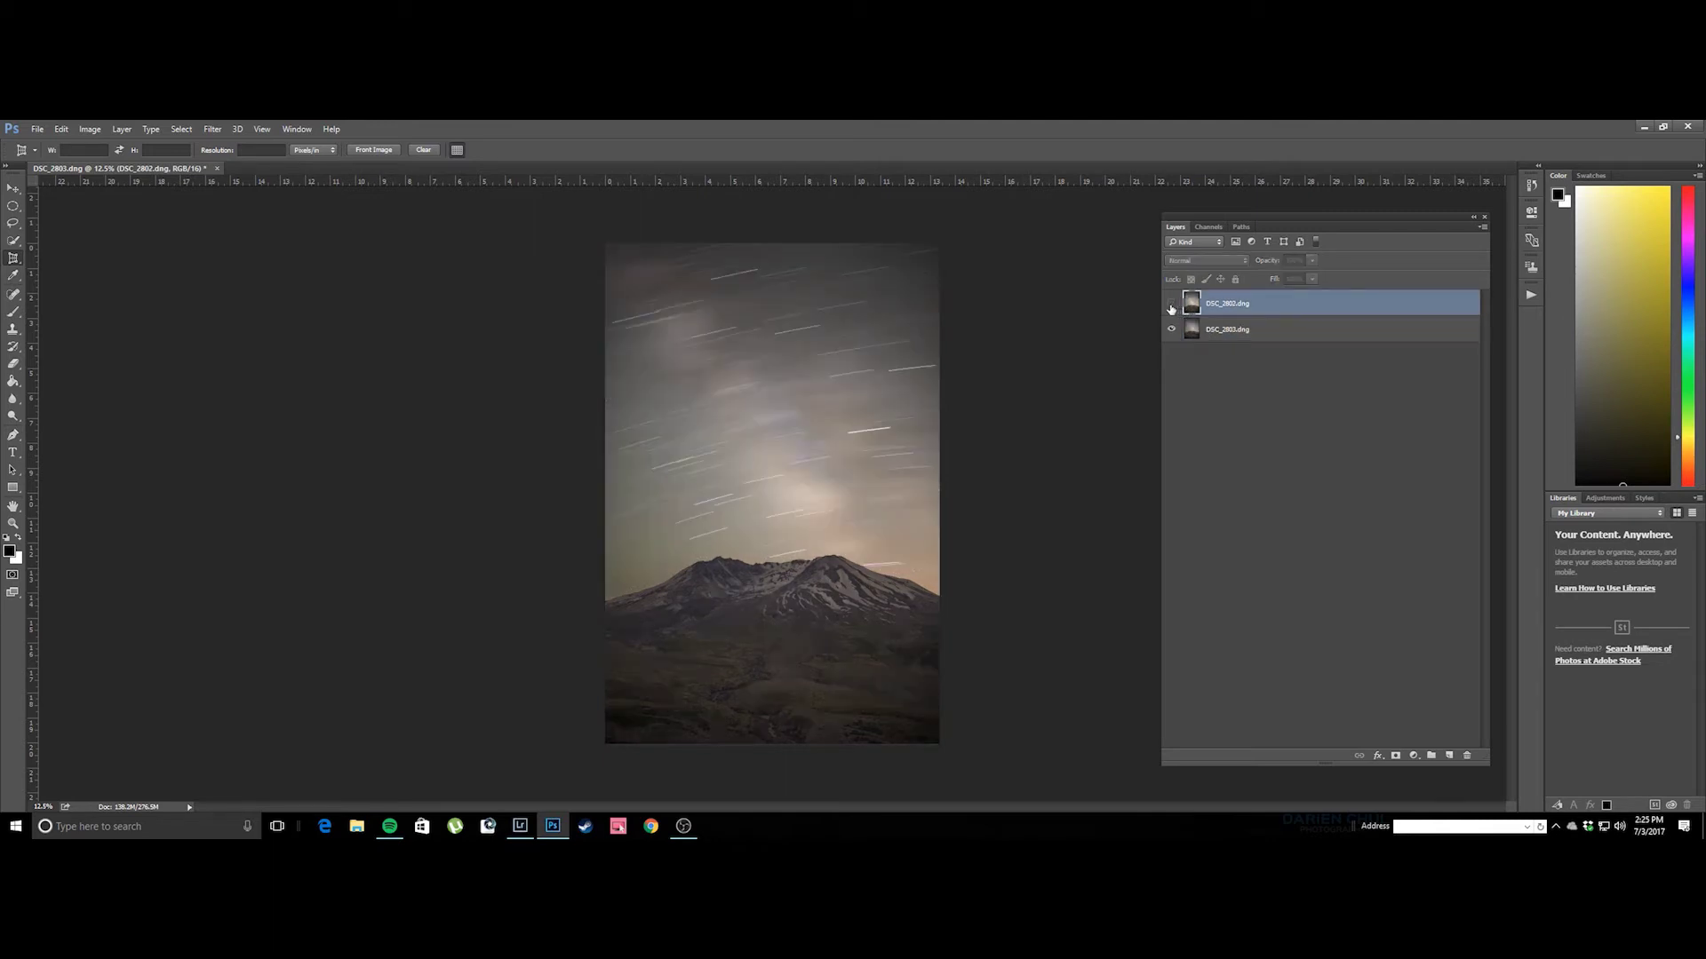
# Show the Milky Way layer DSC_2802.dng again and move the star-trail layer DSC_2803.dng above it.
pyautogui.click(1171, 305)
pyautogui.click(1171, 304)
pyautogui.click(1170, 305)
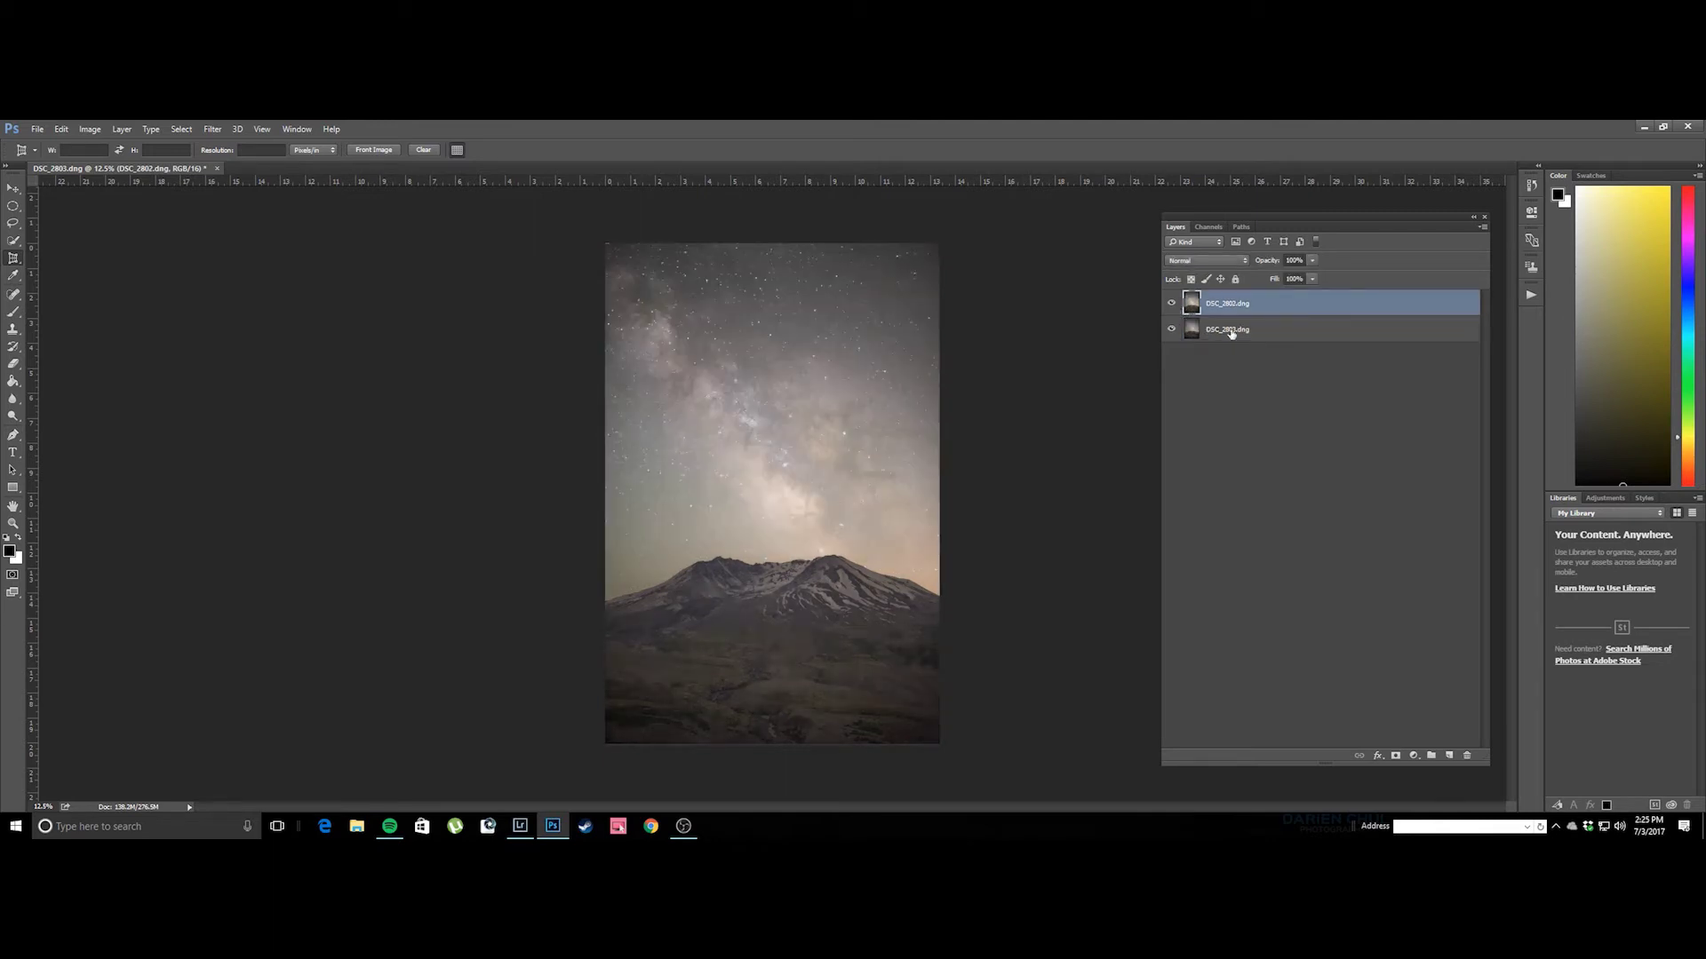
pyautogui.click(1231, 334)
pyautogui.moveTo(1227, 342); pyautogui.dragTo(1209, 306)
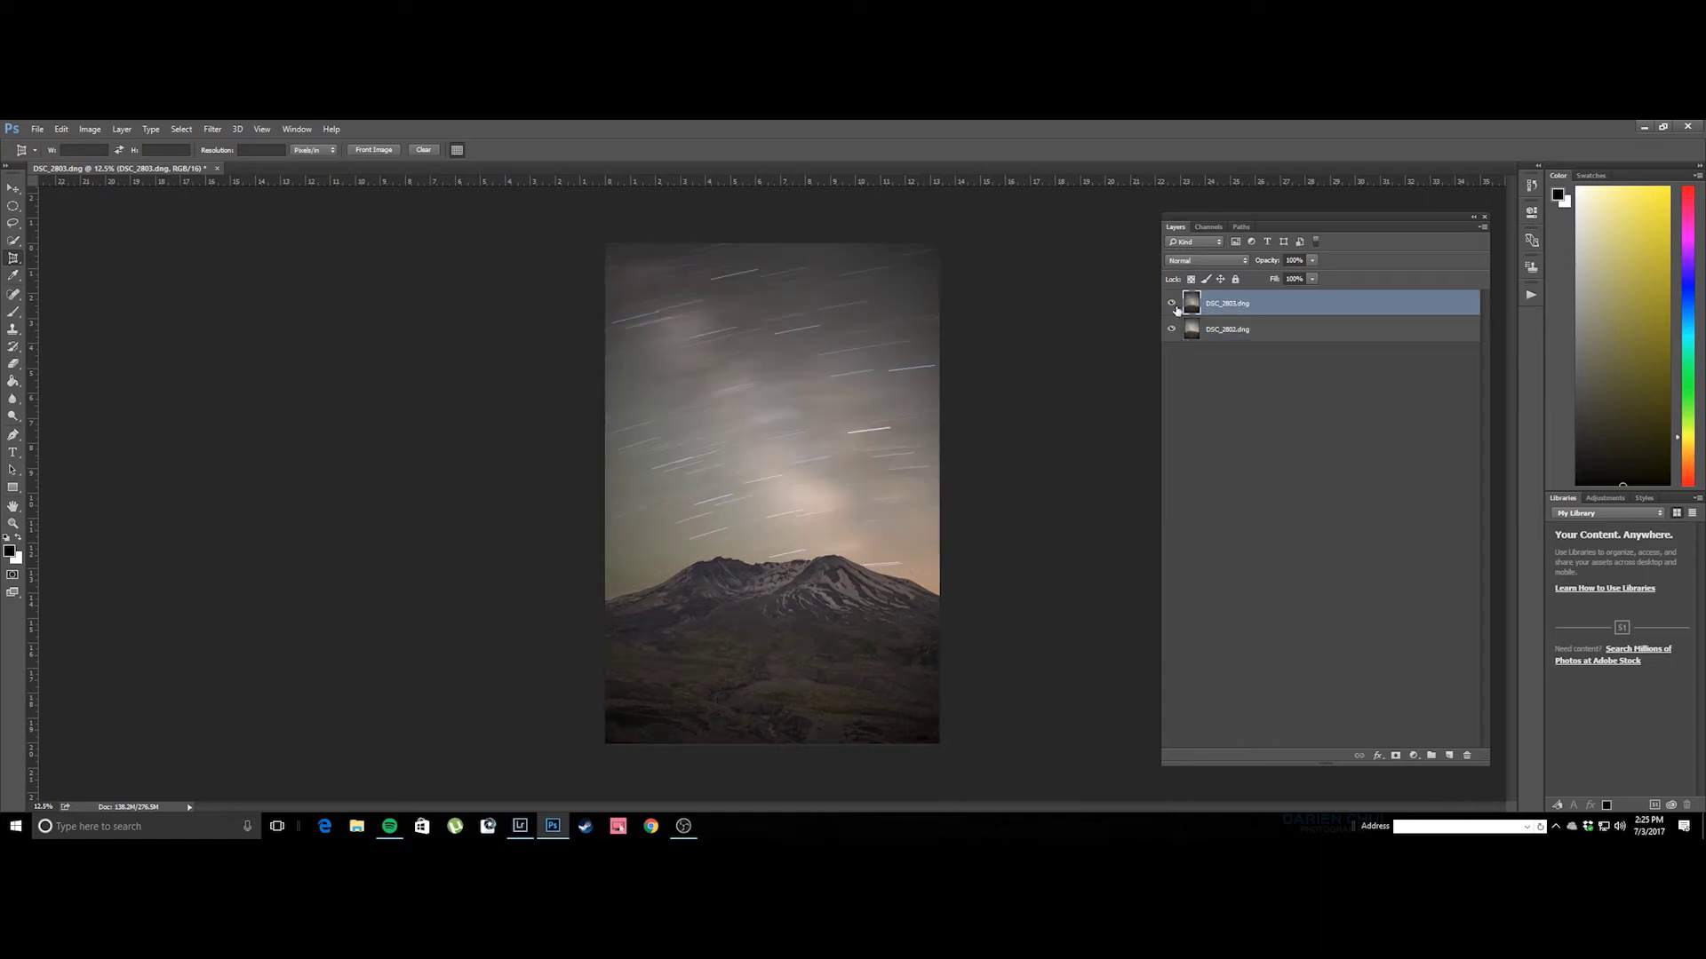
# Compare the star-trail layer with the Milky Way layer beneath it by switching the star-trail layer's visibility off and on.
pyautogui.click(1171, 304)
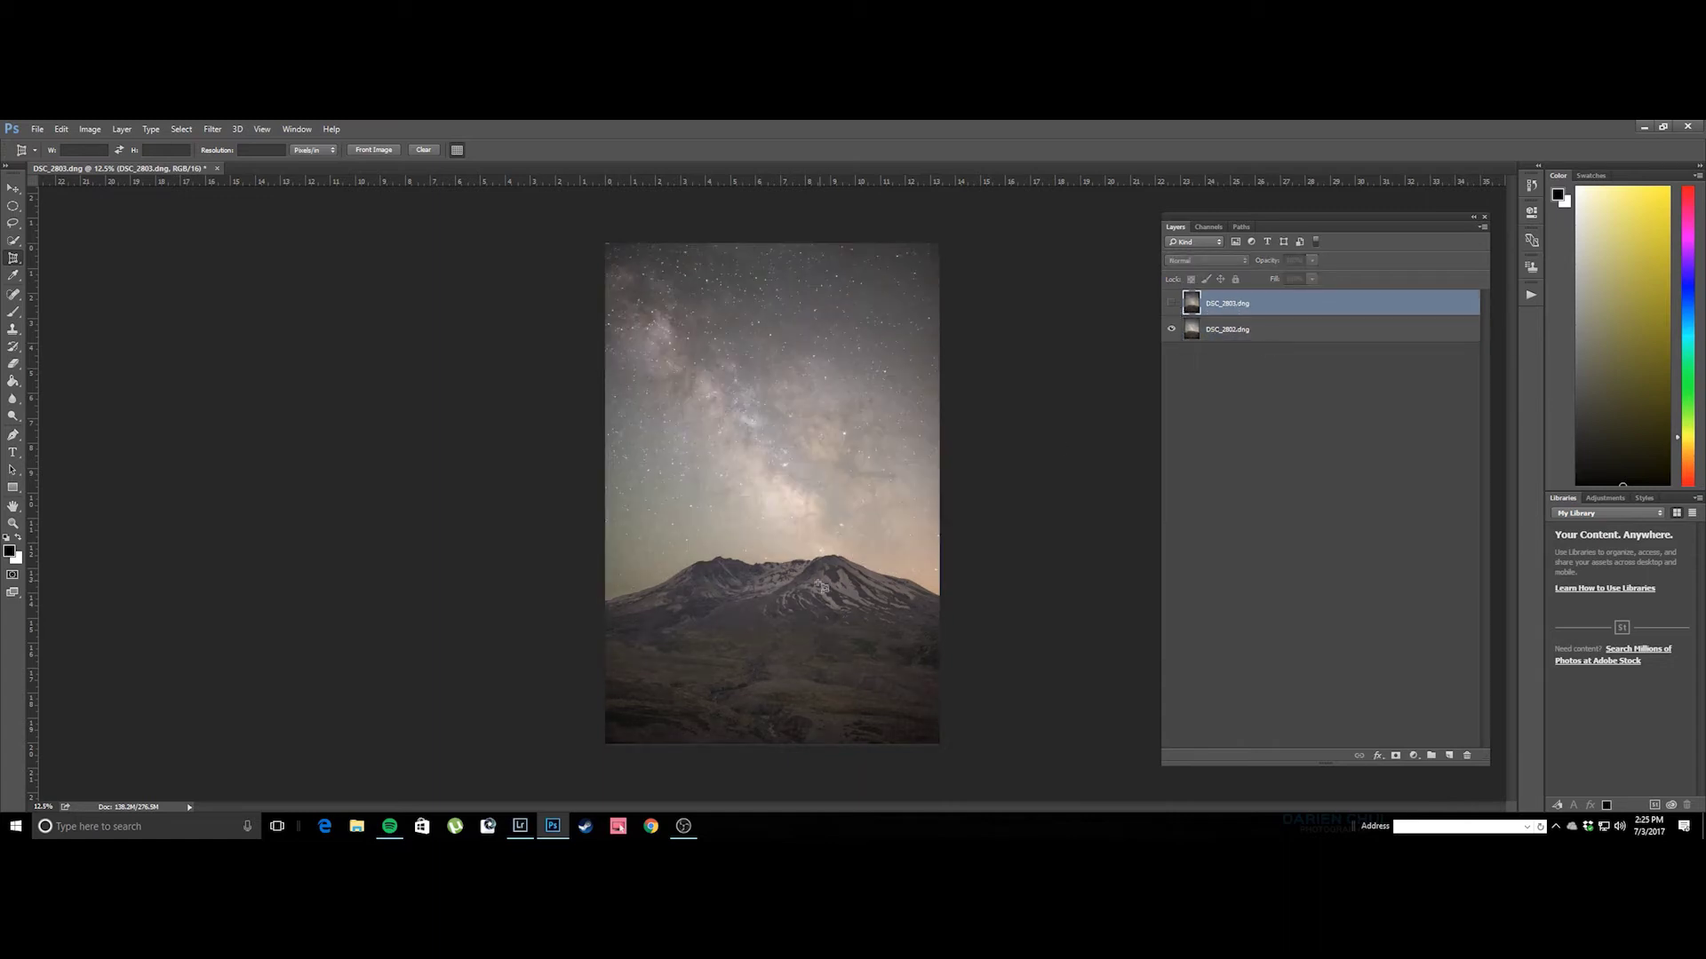
pyautogui.hotkey('ctrl', 'z')
pyautogui.click(1314, 437)
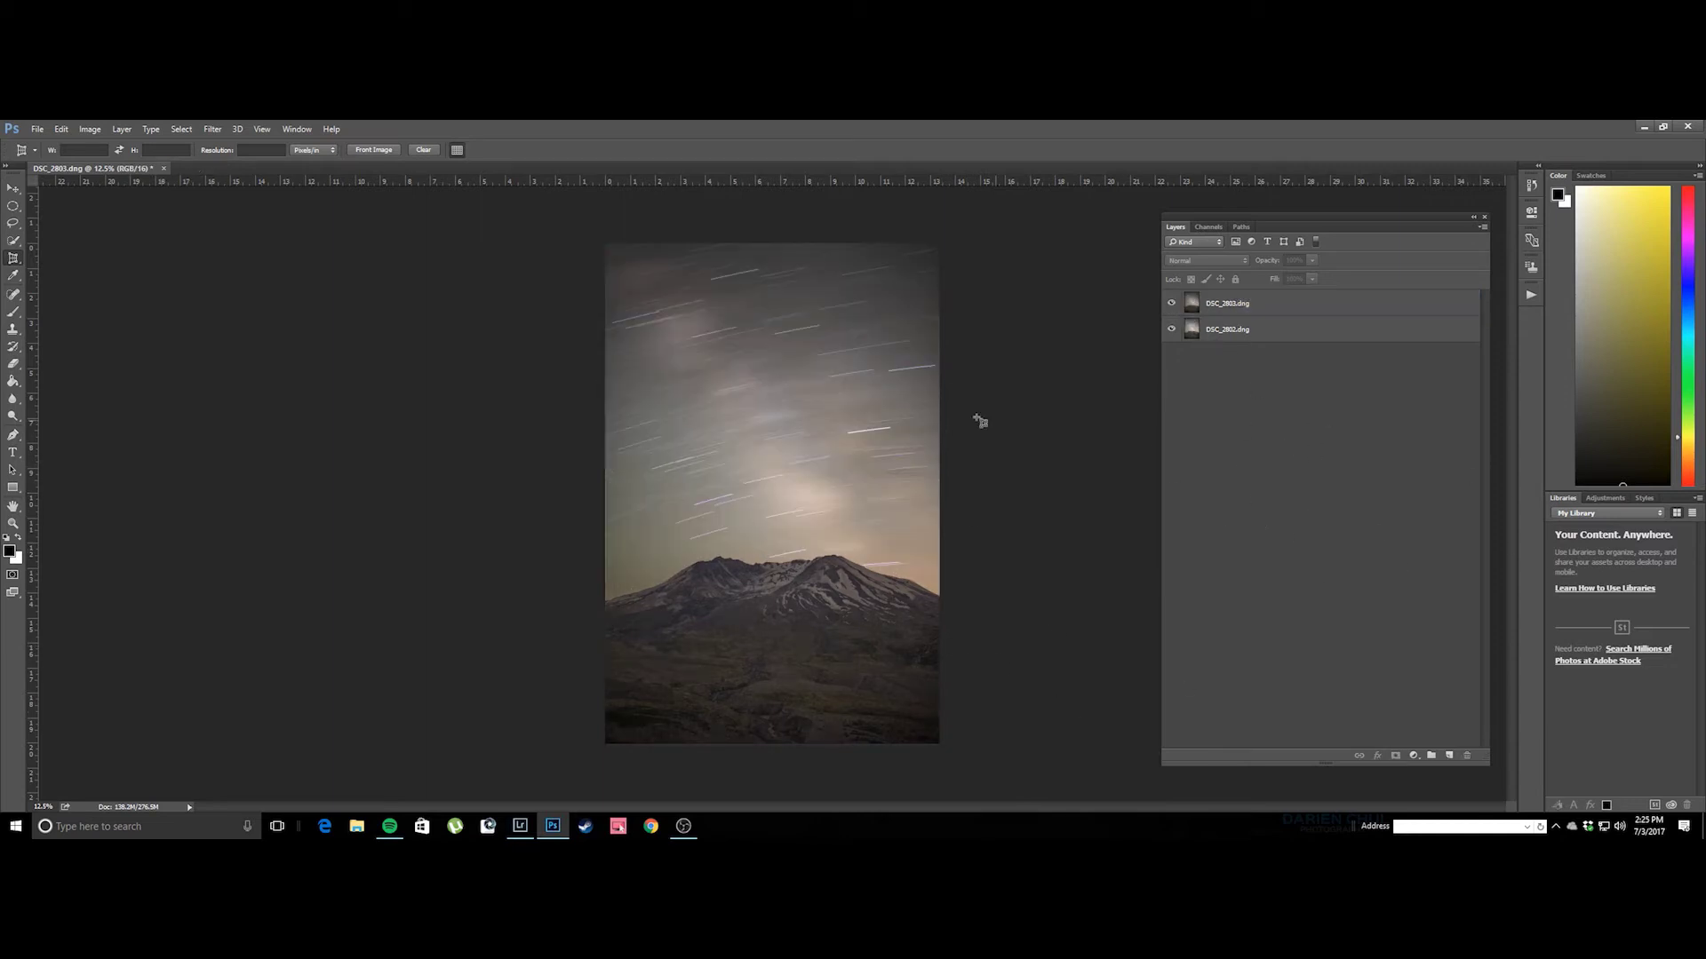
pyautogui.click(1253, 304)
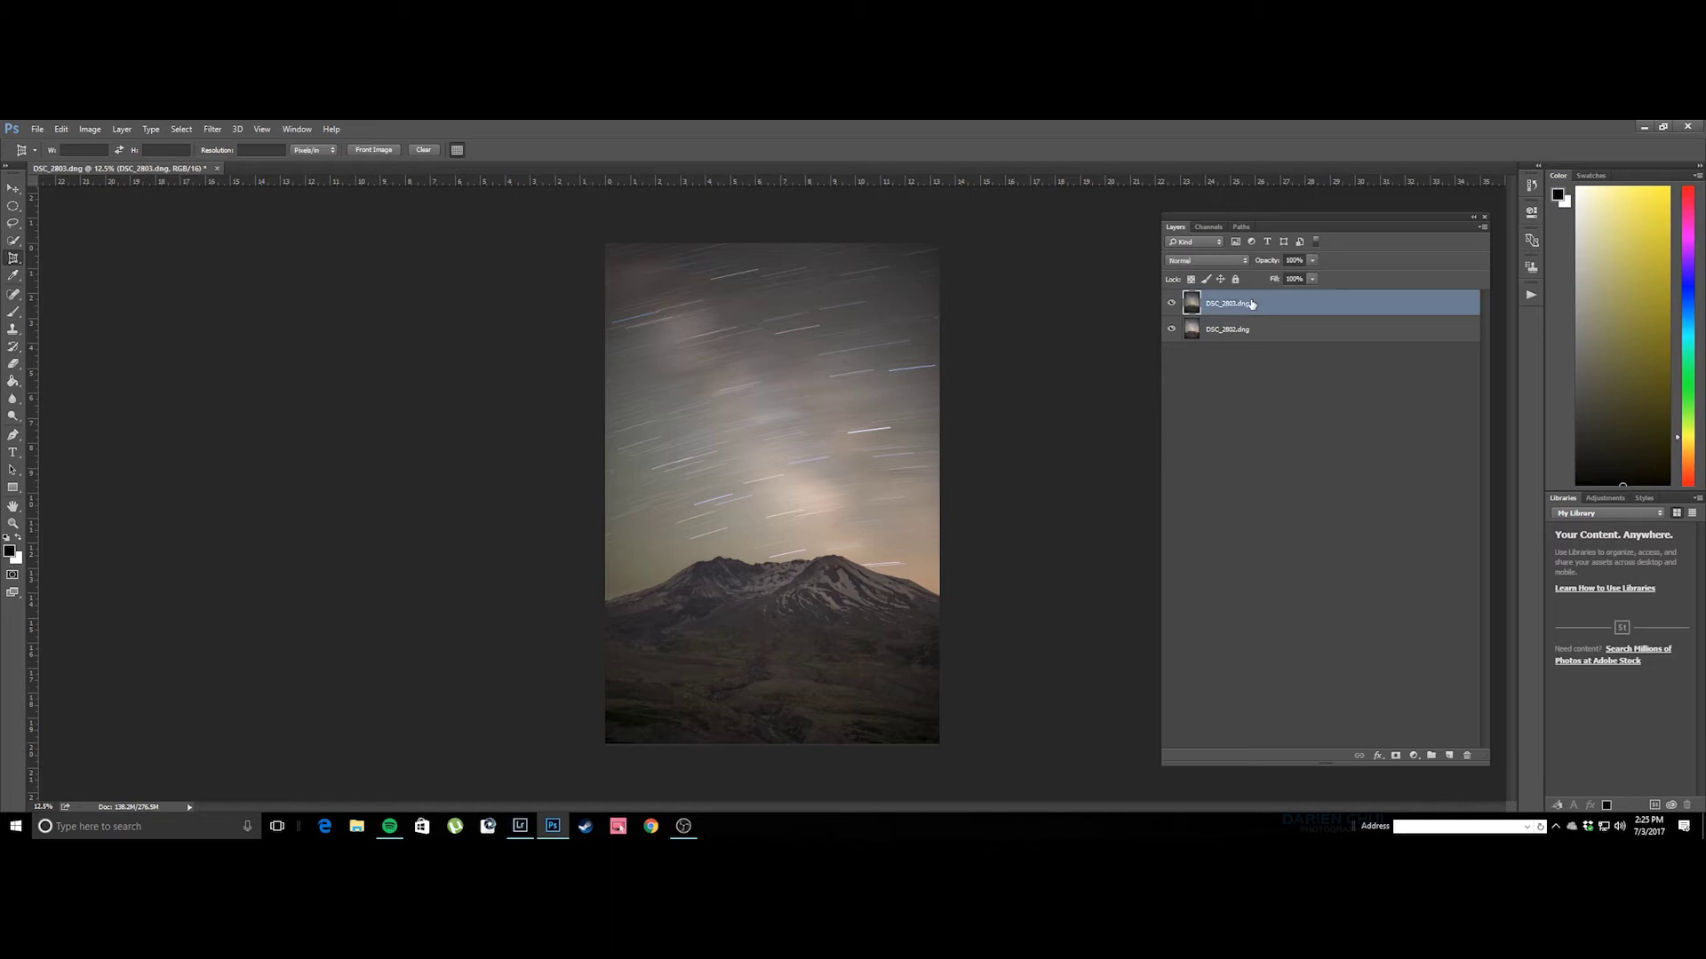
pyautogui.click(1172, 303)
pyautogui.click(1172, 304)
pyautogui.click(1172, 304)
pyautogui.click(1172, 304)
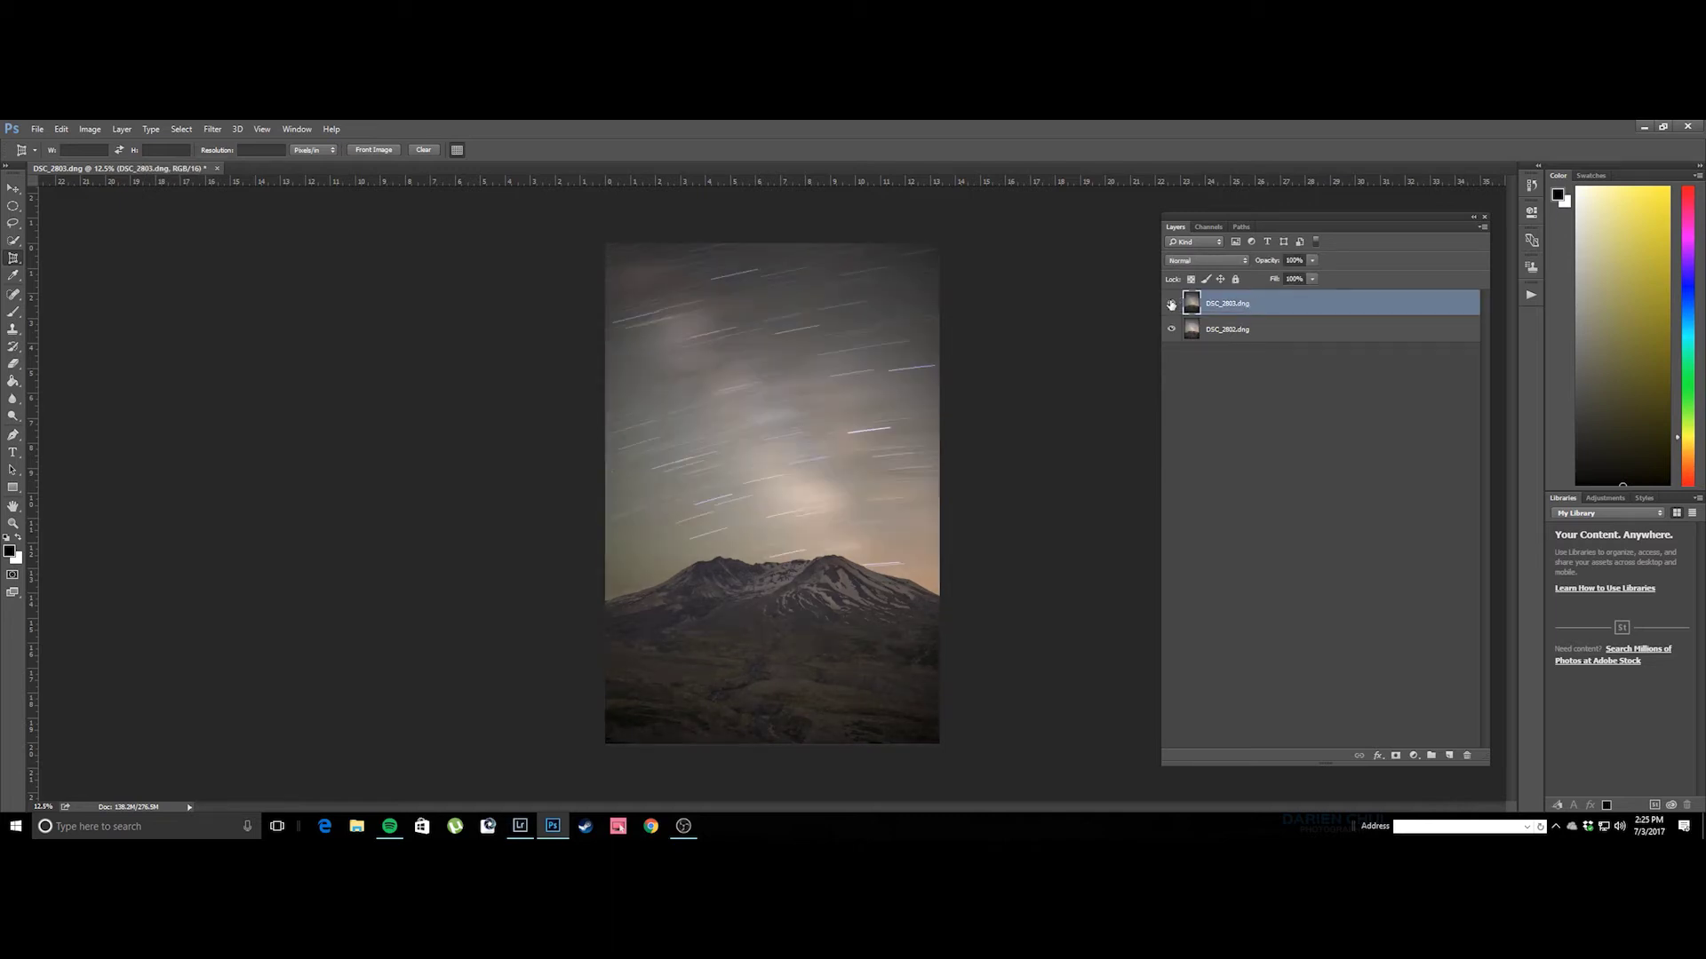
# Select both exposure layers and review the Auto-Align Layers projection options without applying them.
pyautogui.keyDown('shift'); pyautogui.click(1240, 340); pyautogui.keyUp('shift')
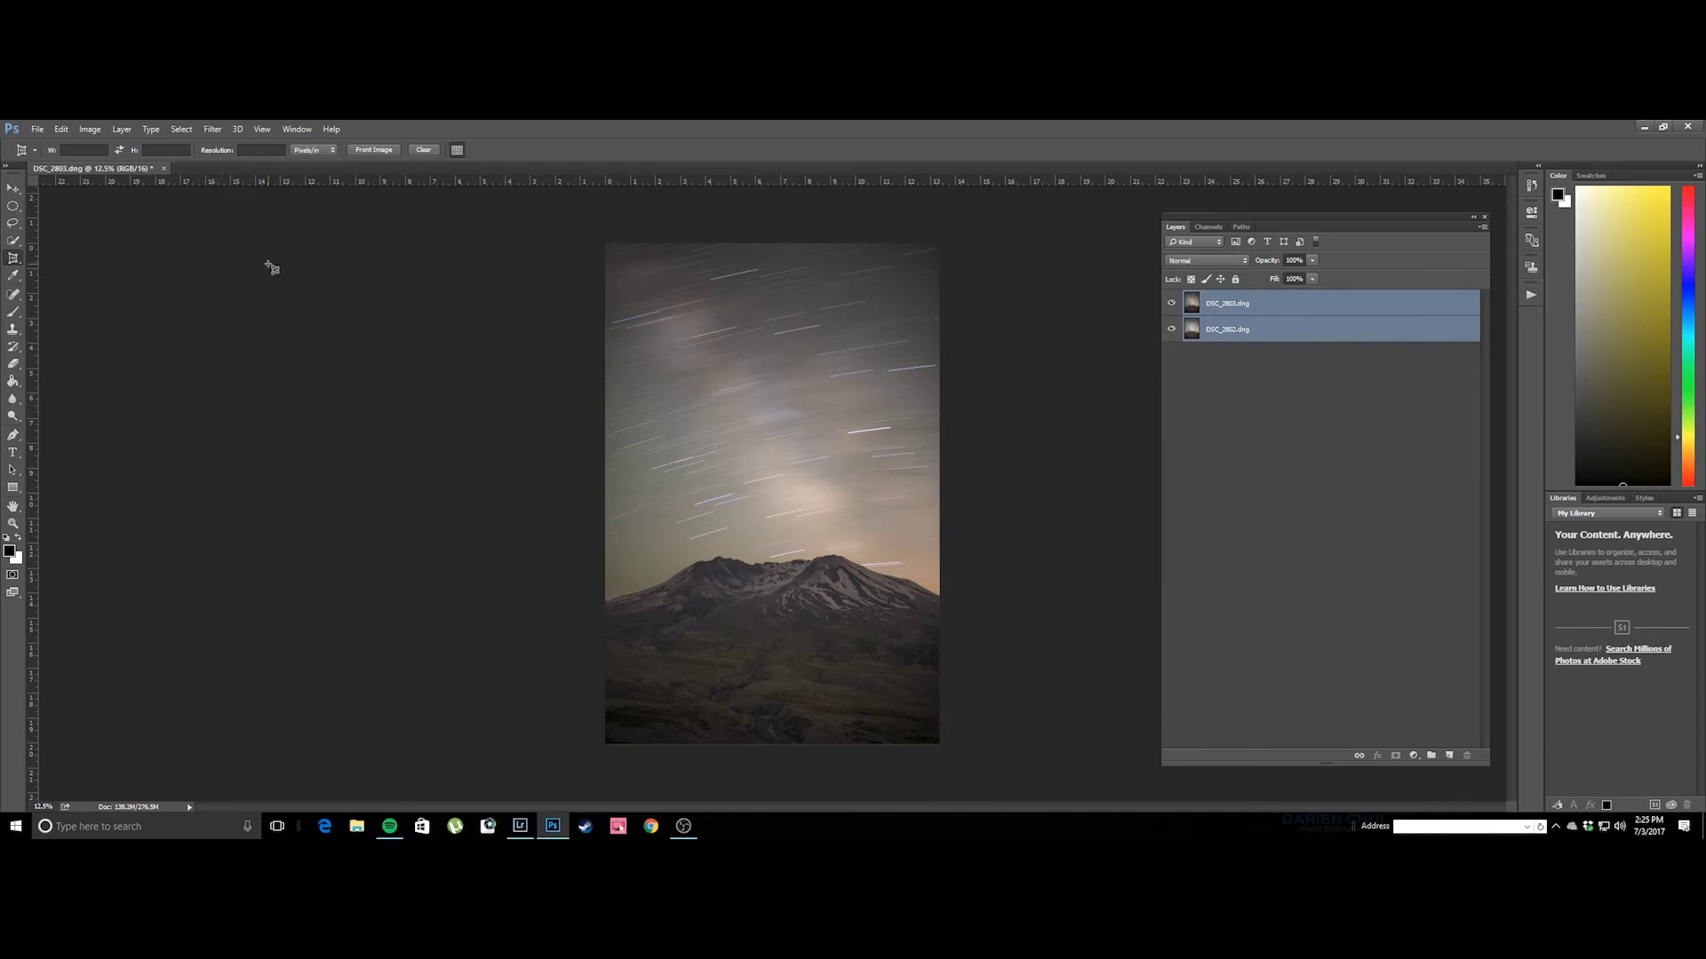
pyautogui.click(61, 129)
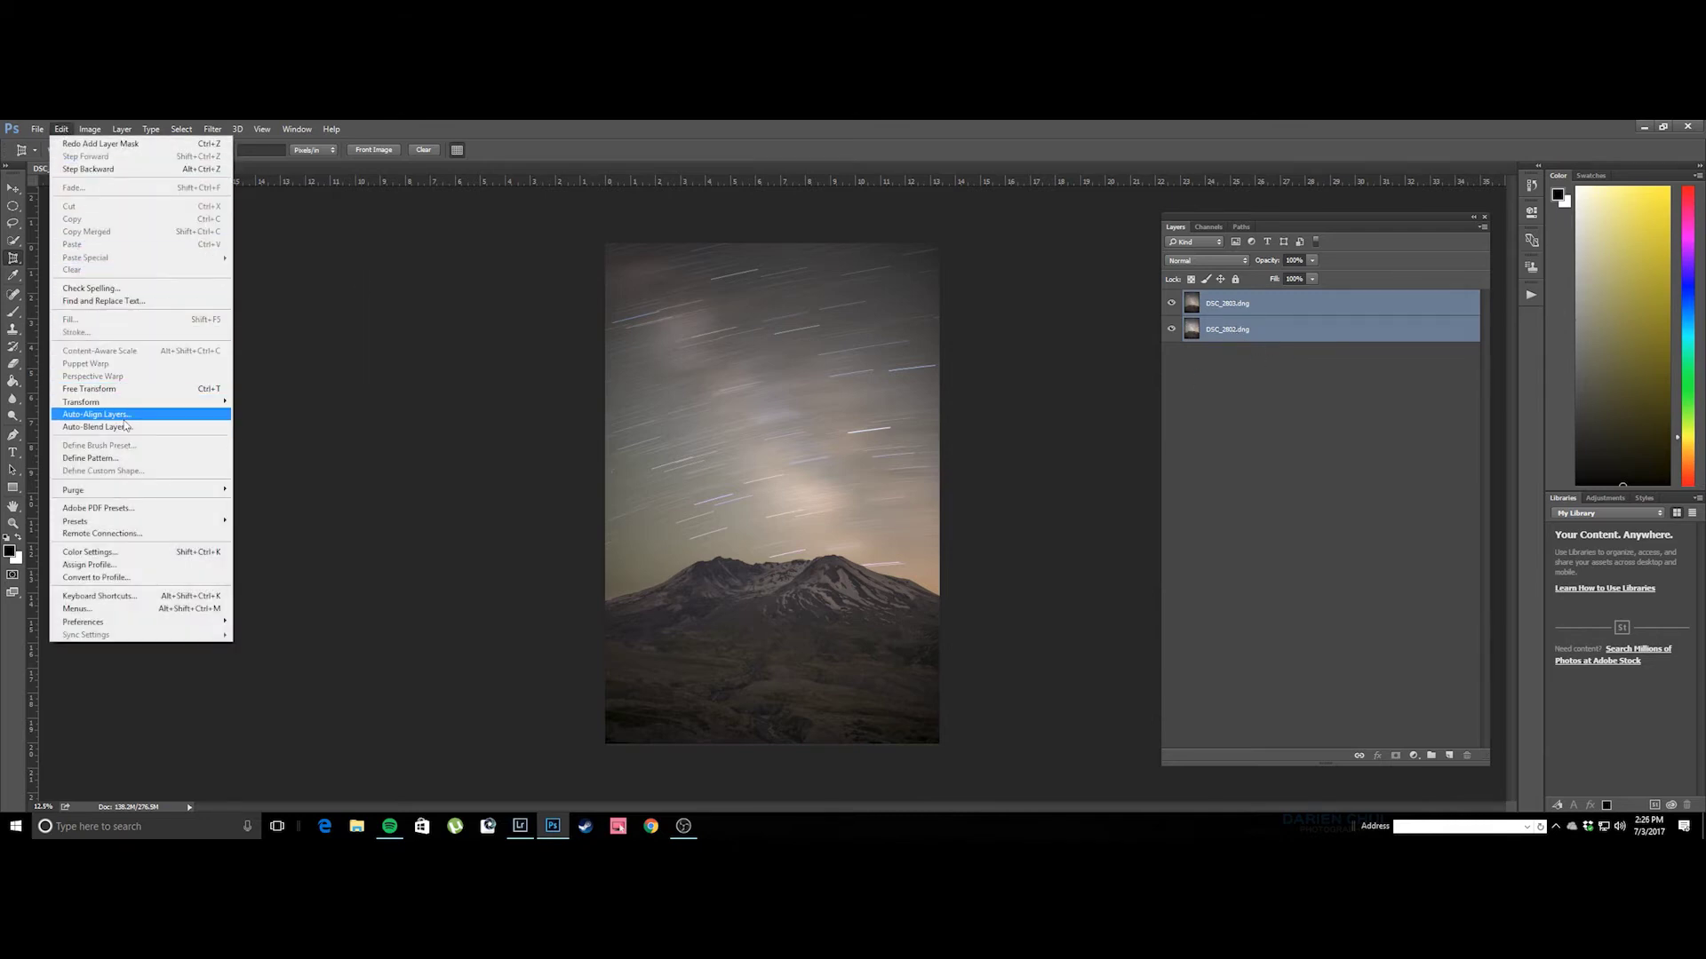
pyautogui.click(119, 415)
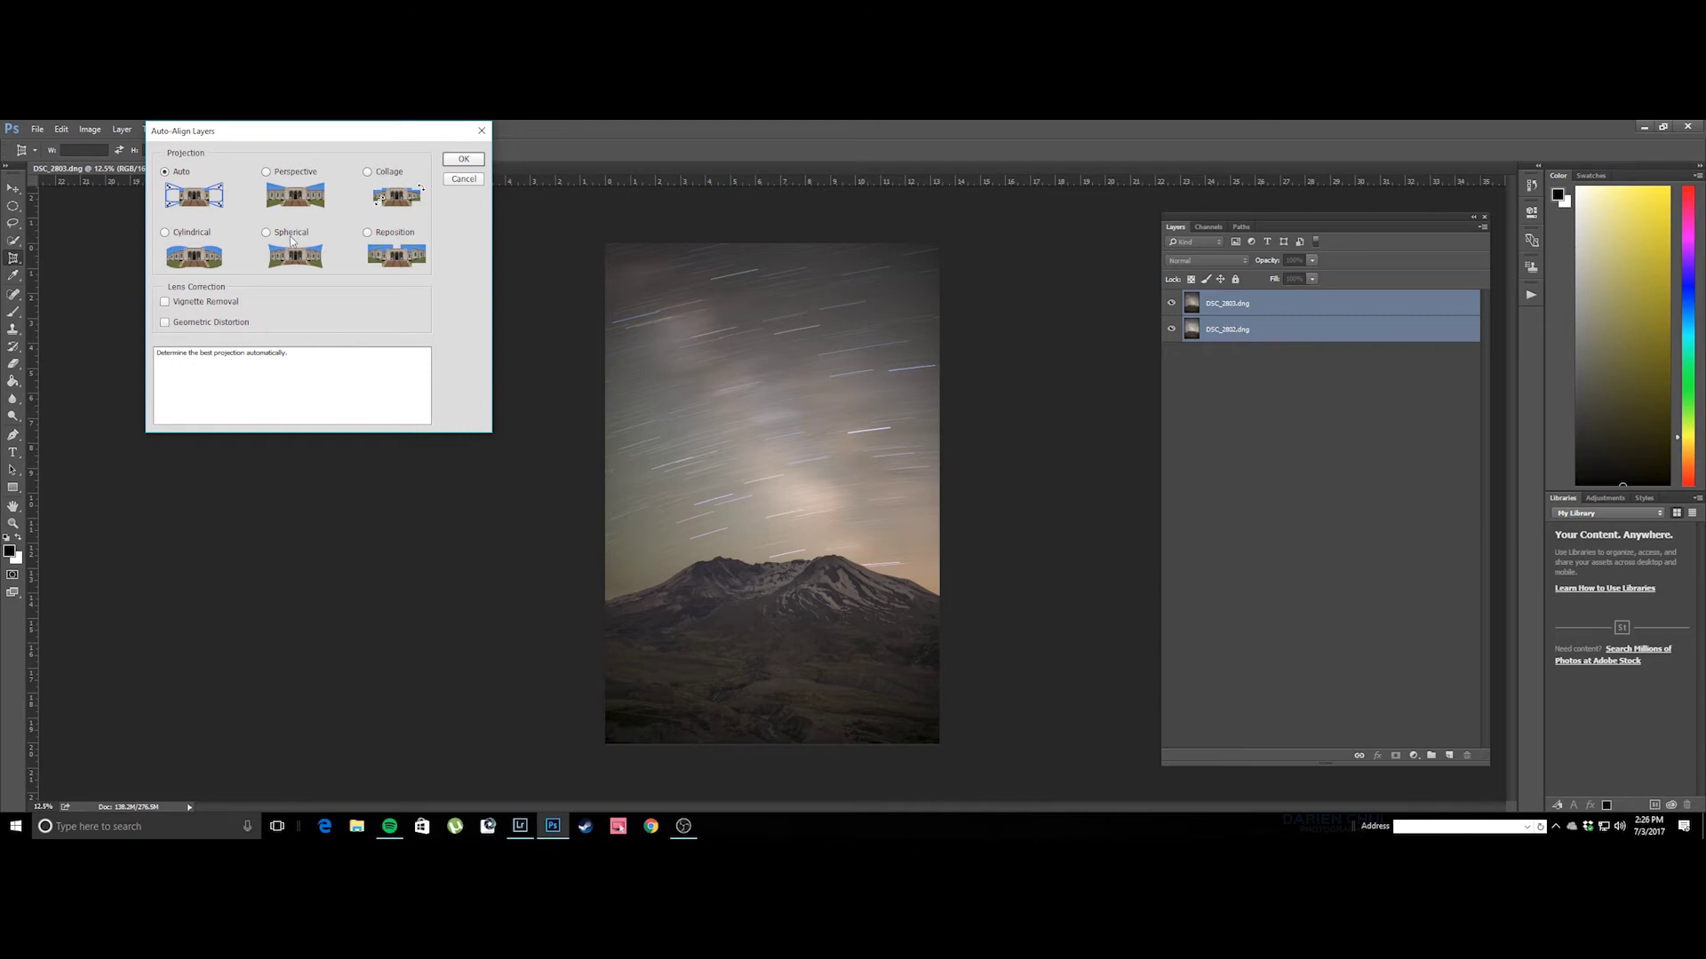
pyautogui.click(462, 160)
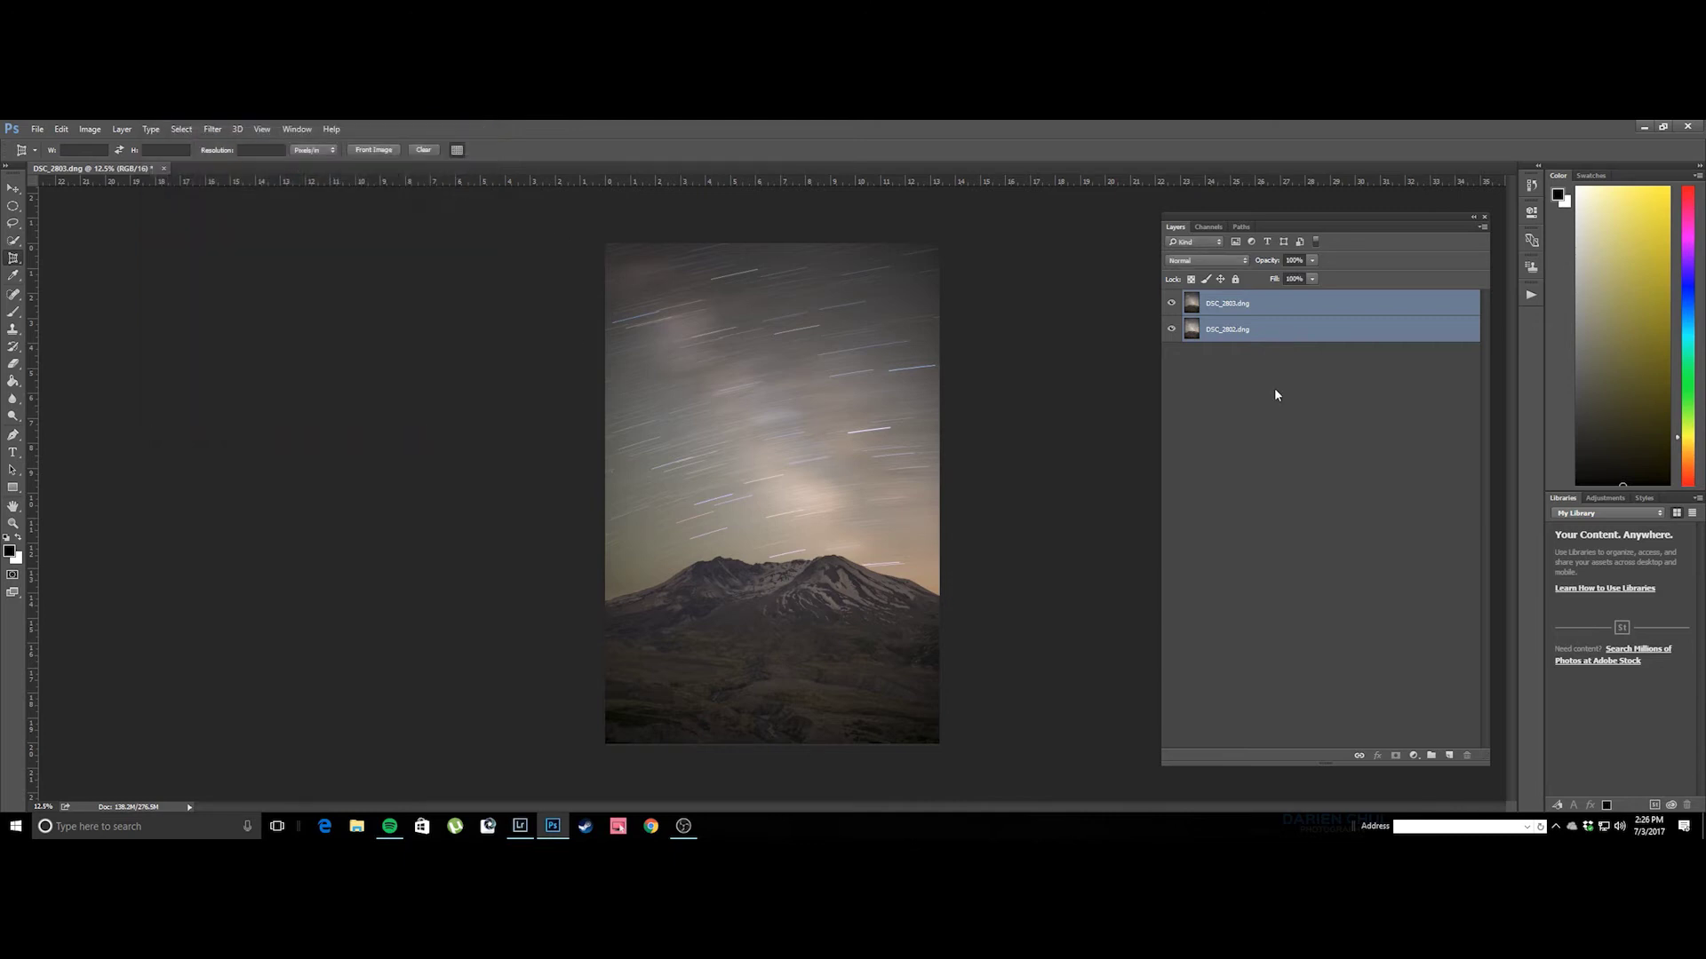
# Examine the mountain ridge up close, repeatedly hiding and showing the star-trail layer to check how the two exposures line up.
pyautogui.scroll(10, 944, 553)
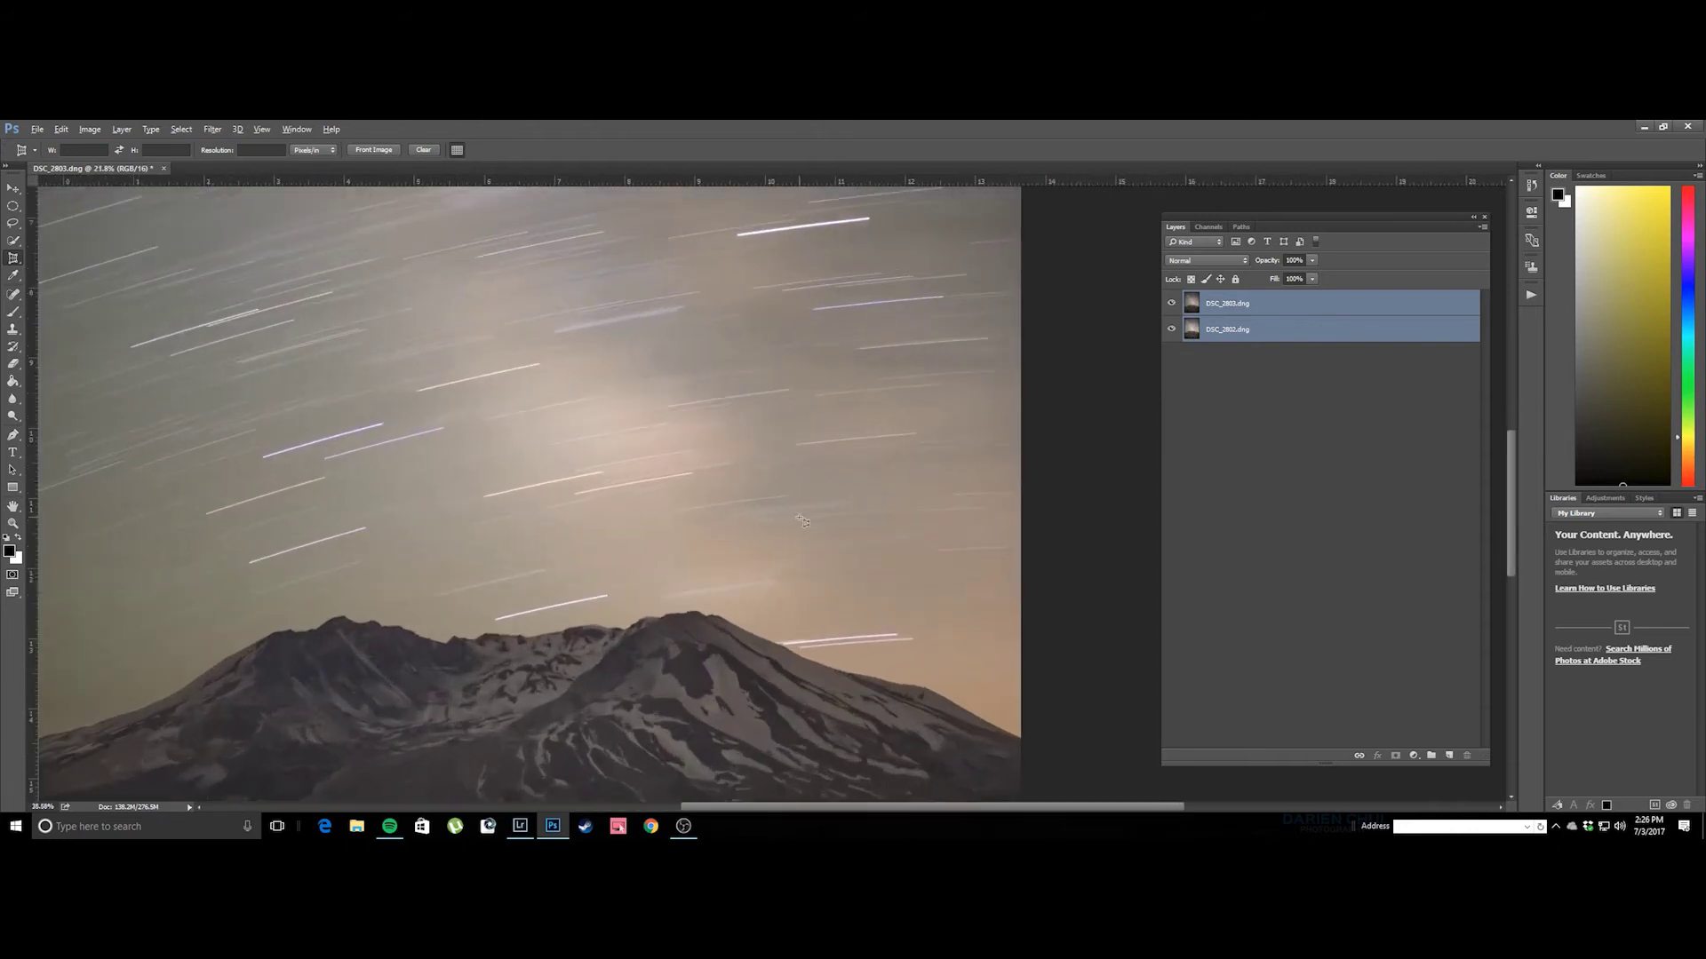
pyautogui.scroll(-10, 796, 531)
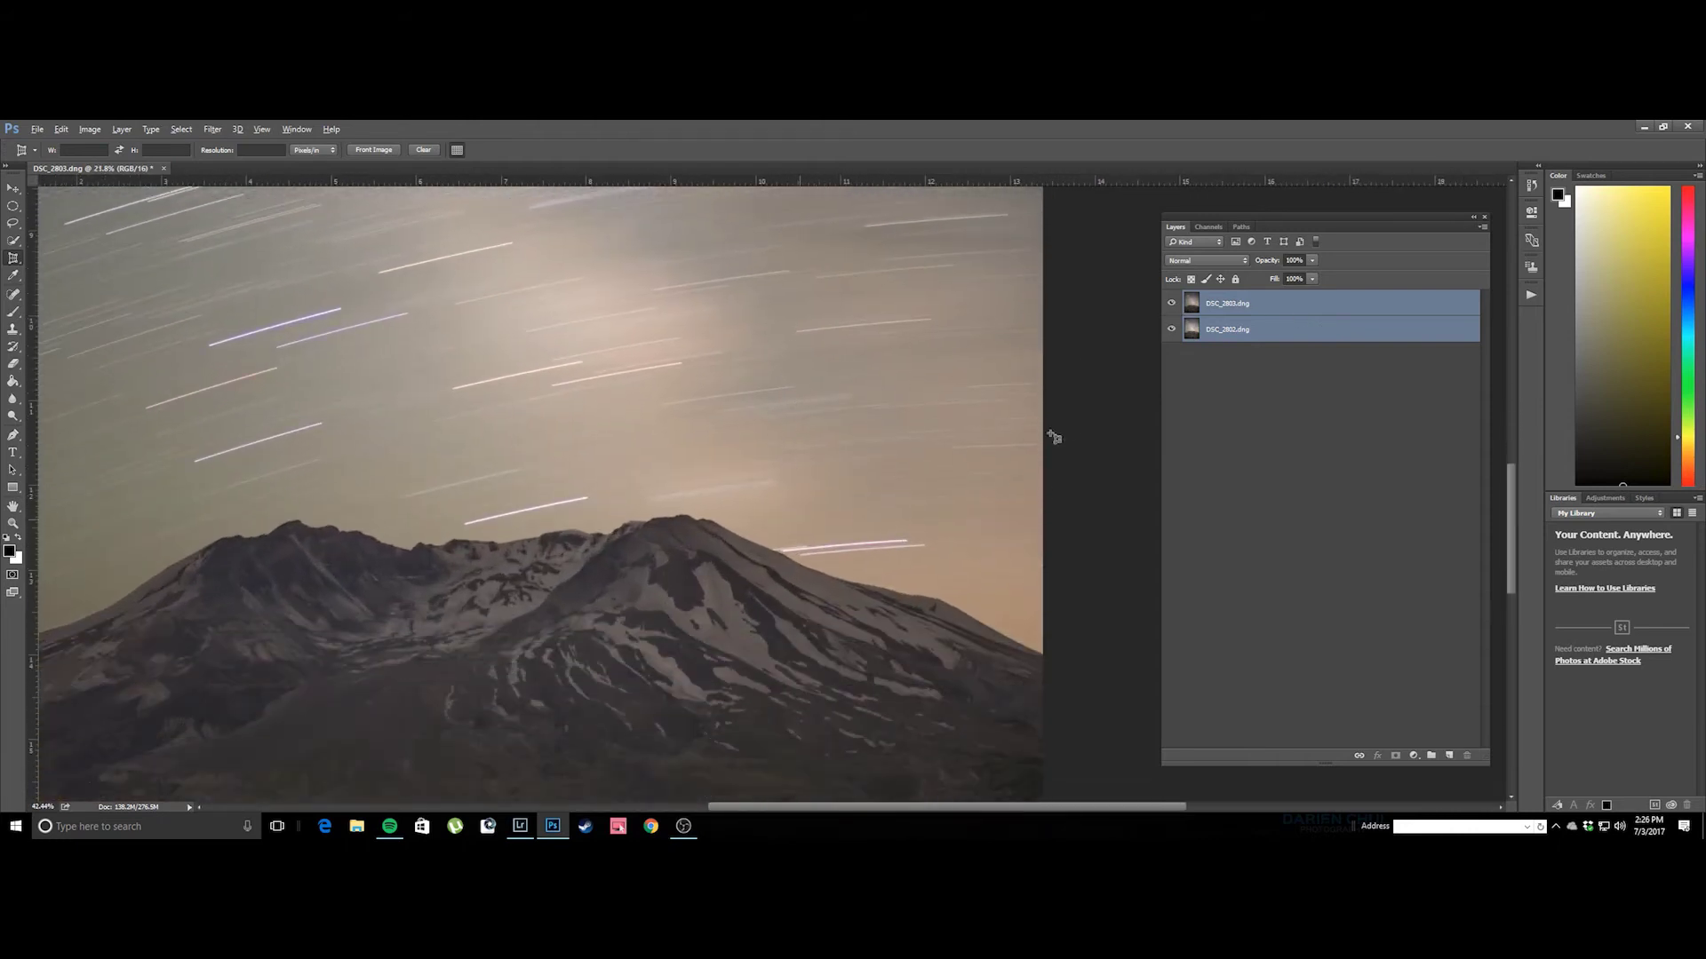
pyautogui.scroll(5, 870, 506)
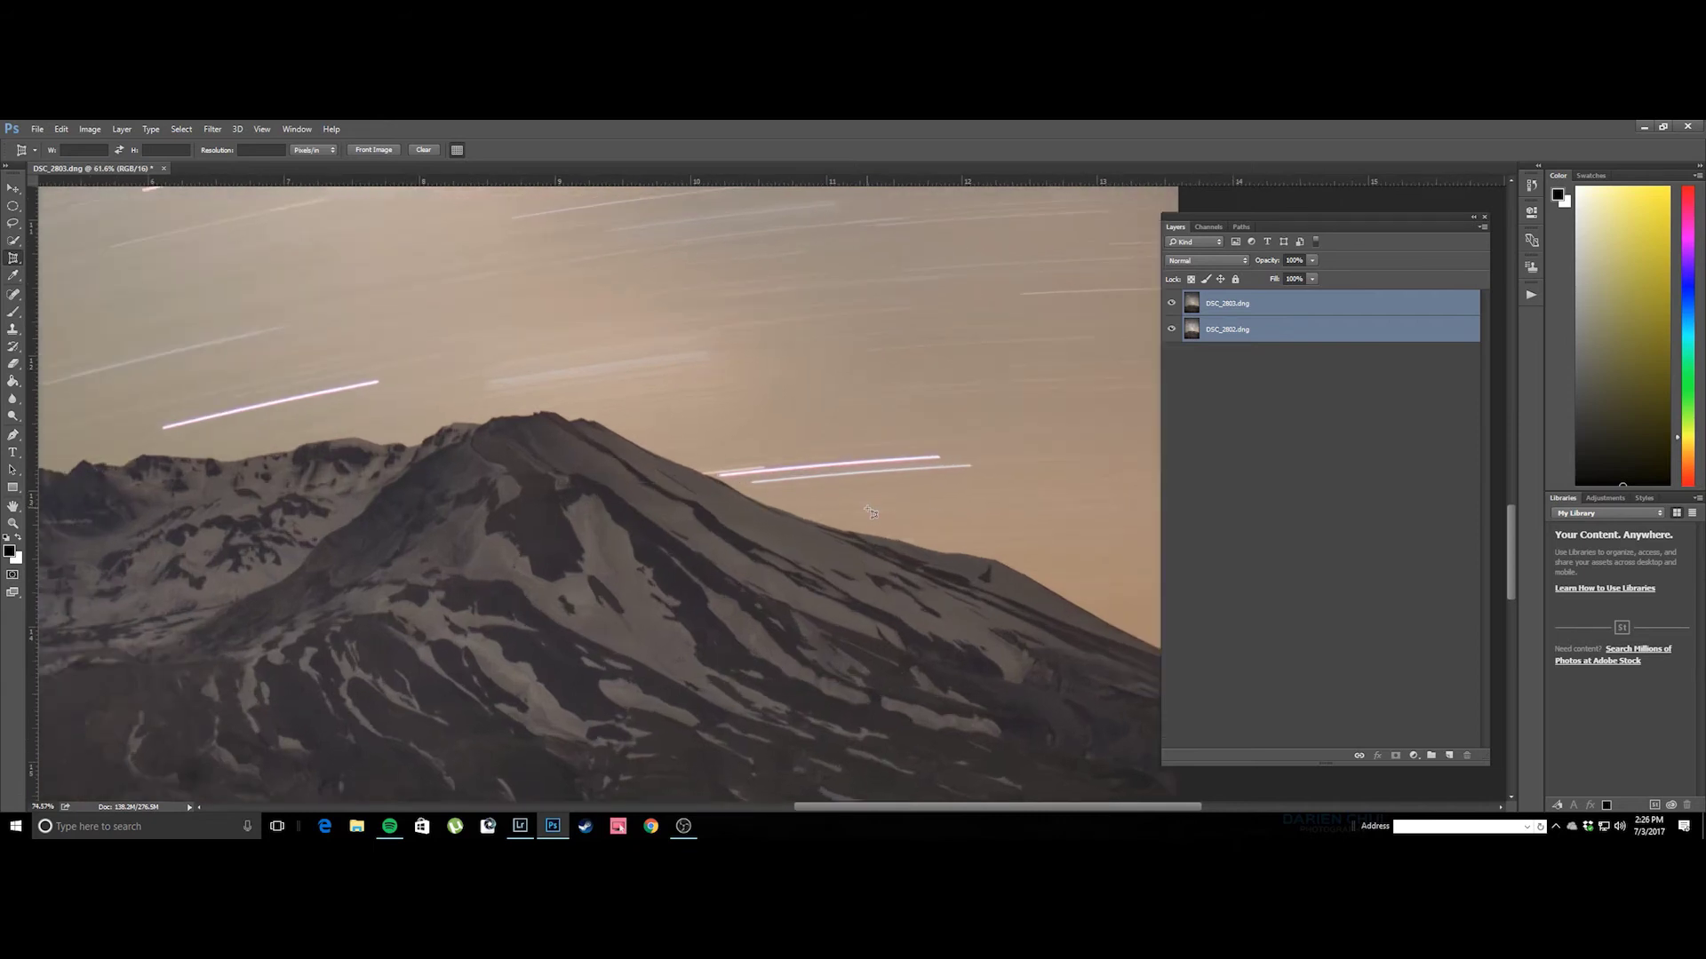
pyautogui.click(1170, 304)
pyautogui.click(1170, 305)
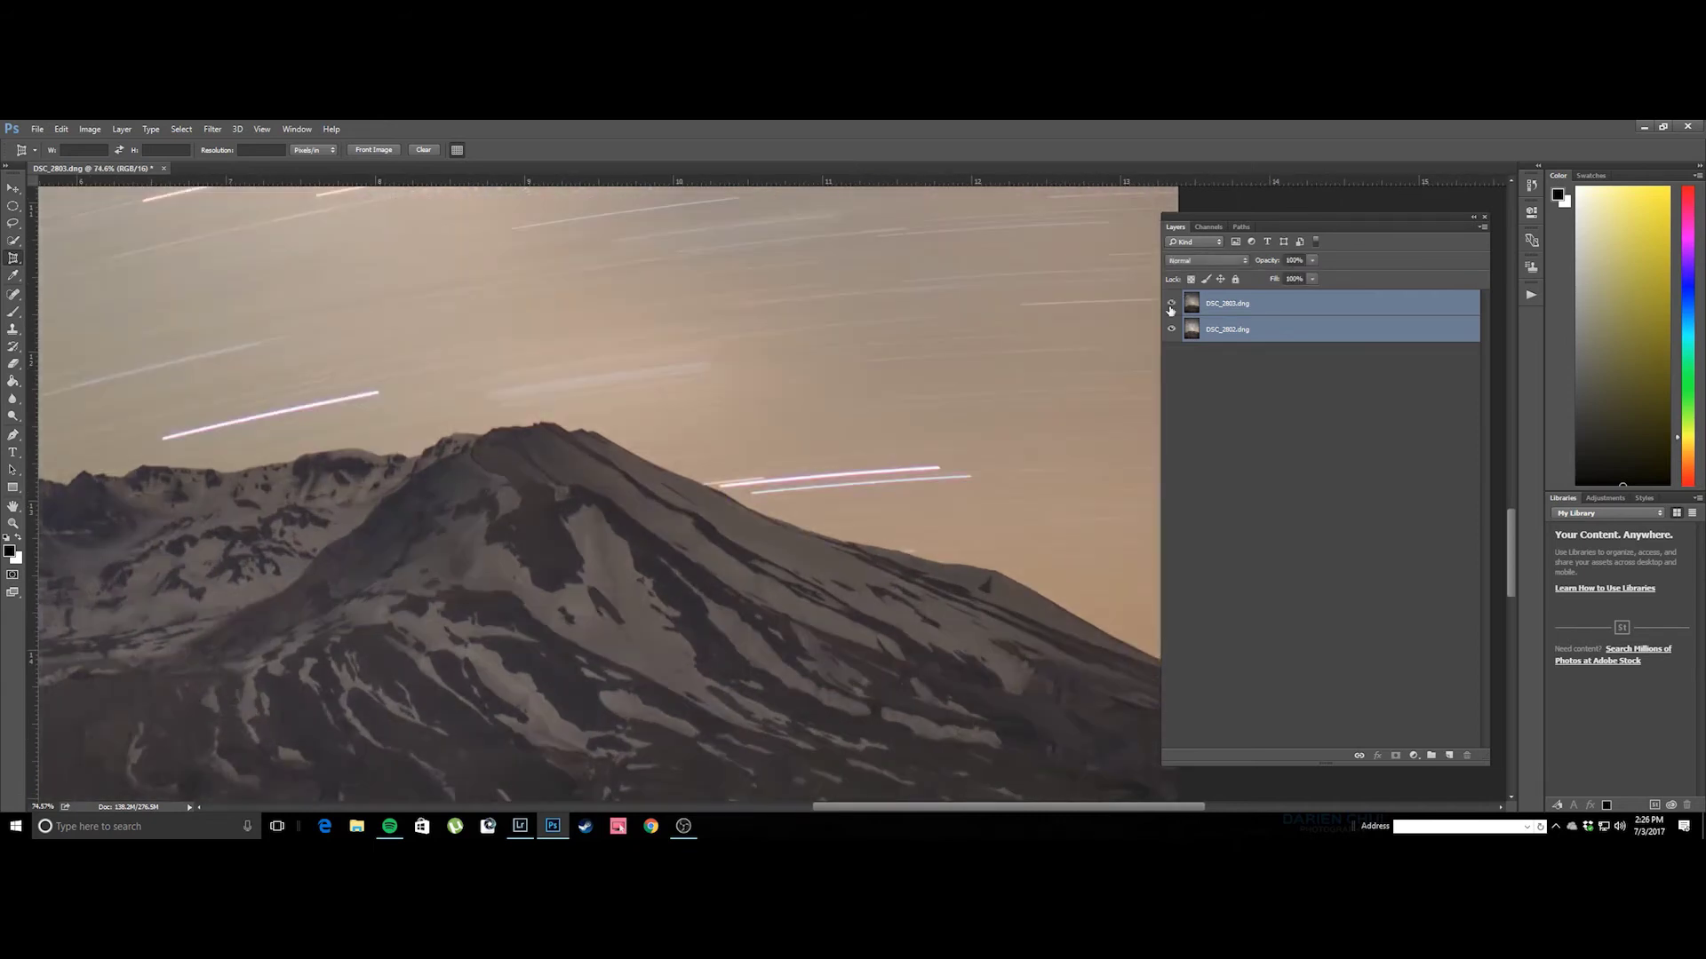
pyautogui.click(1170, 305)
pyautogui.click(1170, 304)
pyautogui.click(1170, 305)
pyautogui.click(1170, 305)
pyautogui.click(1170, 304)
pyautogui.click(1170, 305)
pyautogui.click(1170, 305)
pyautogui.click(1171, 305)
pyautogui.scroll(-5, 456, 369)
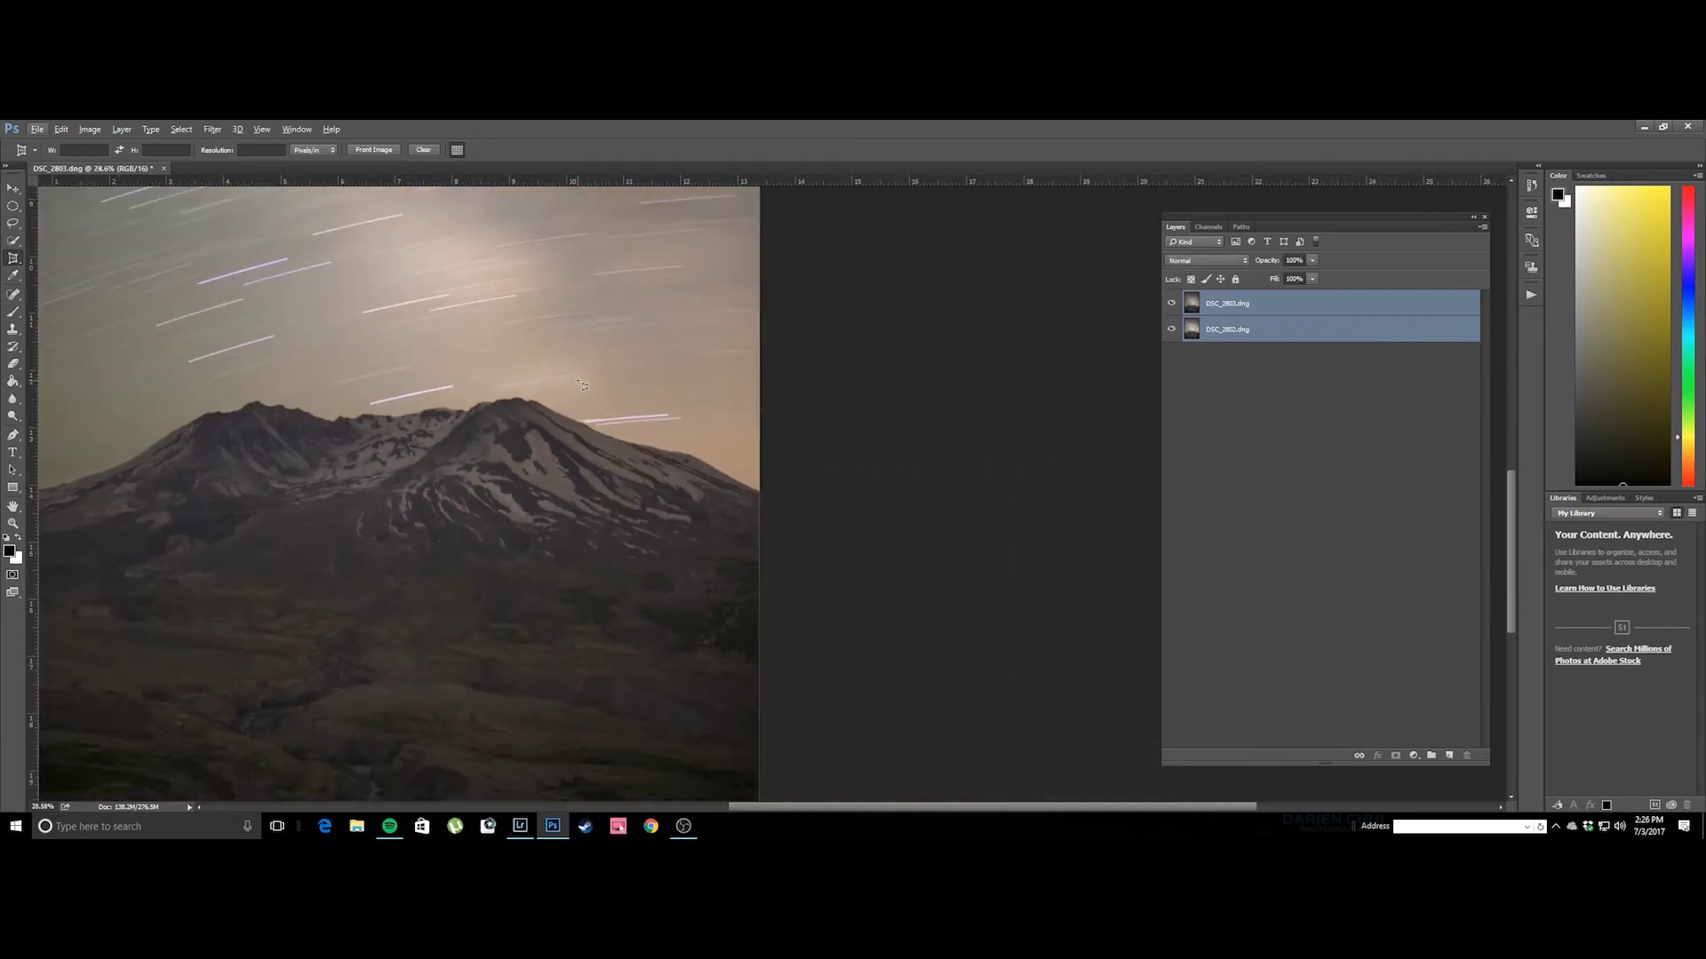
pyautogui.scroll(-2, 582, 384)
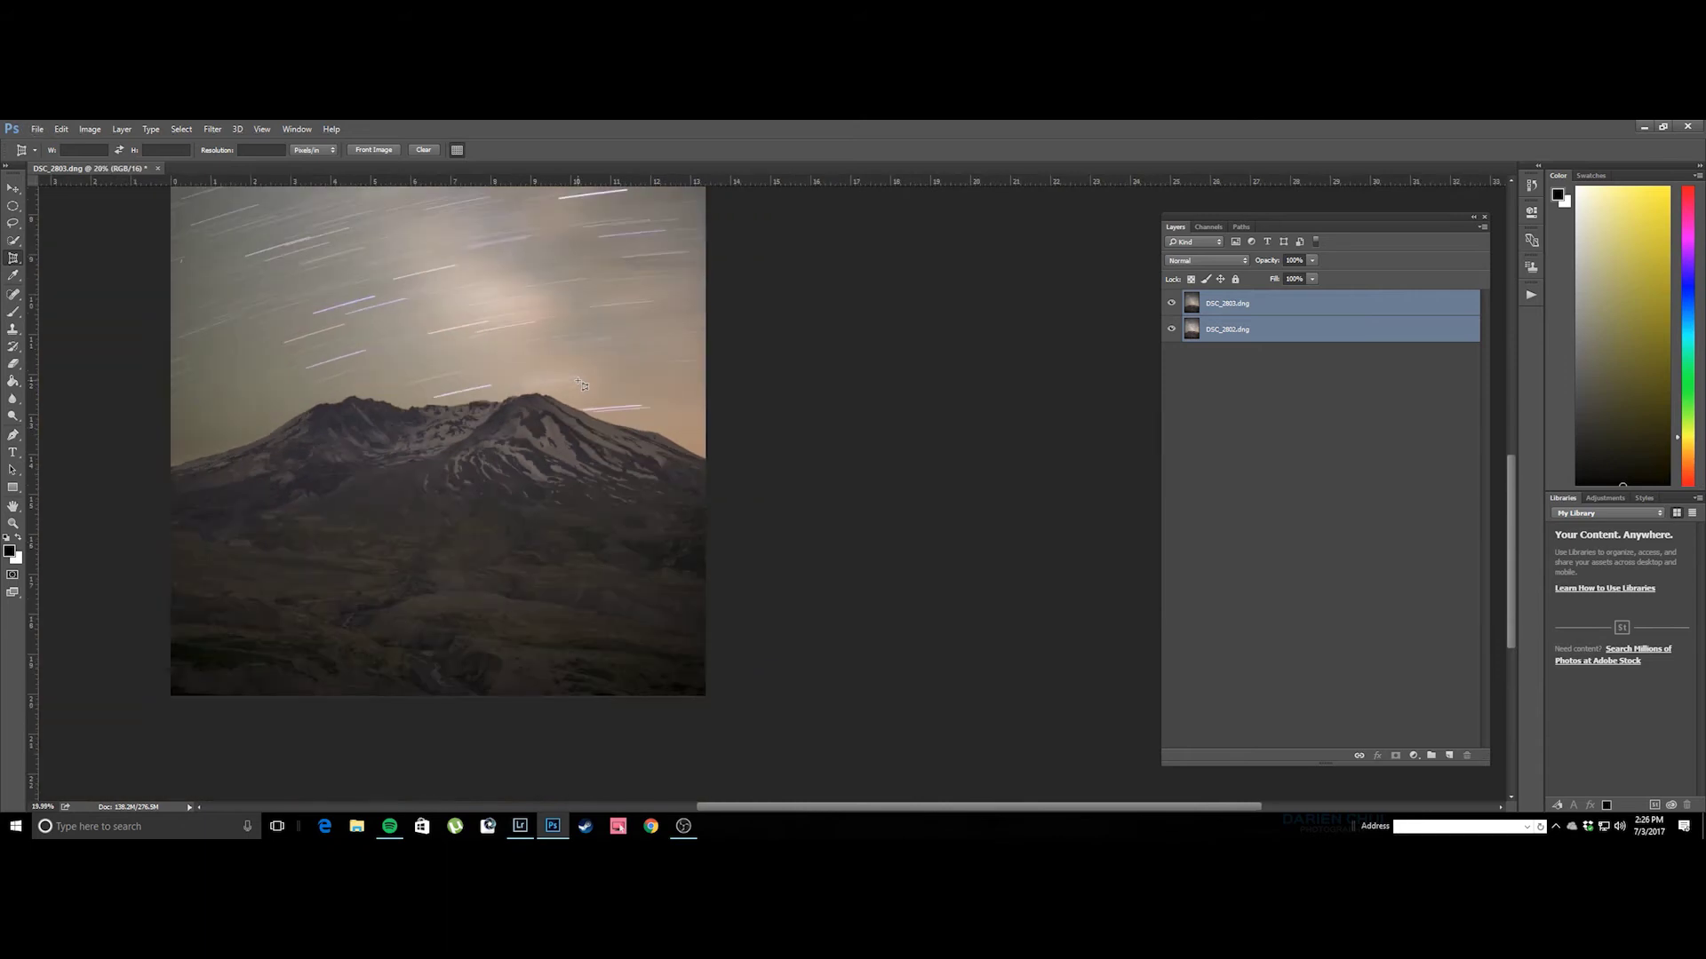
pyautogui.click(61, 129)
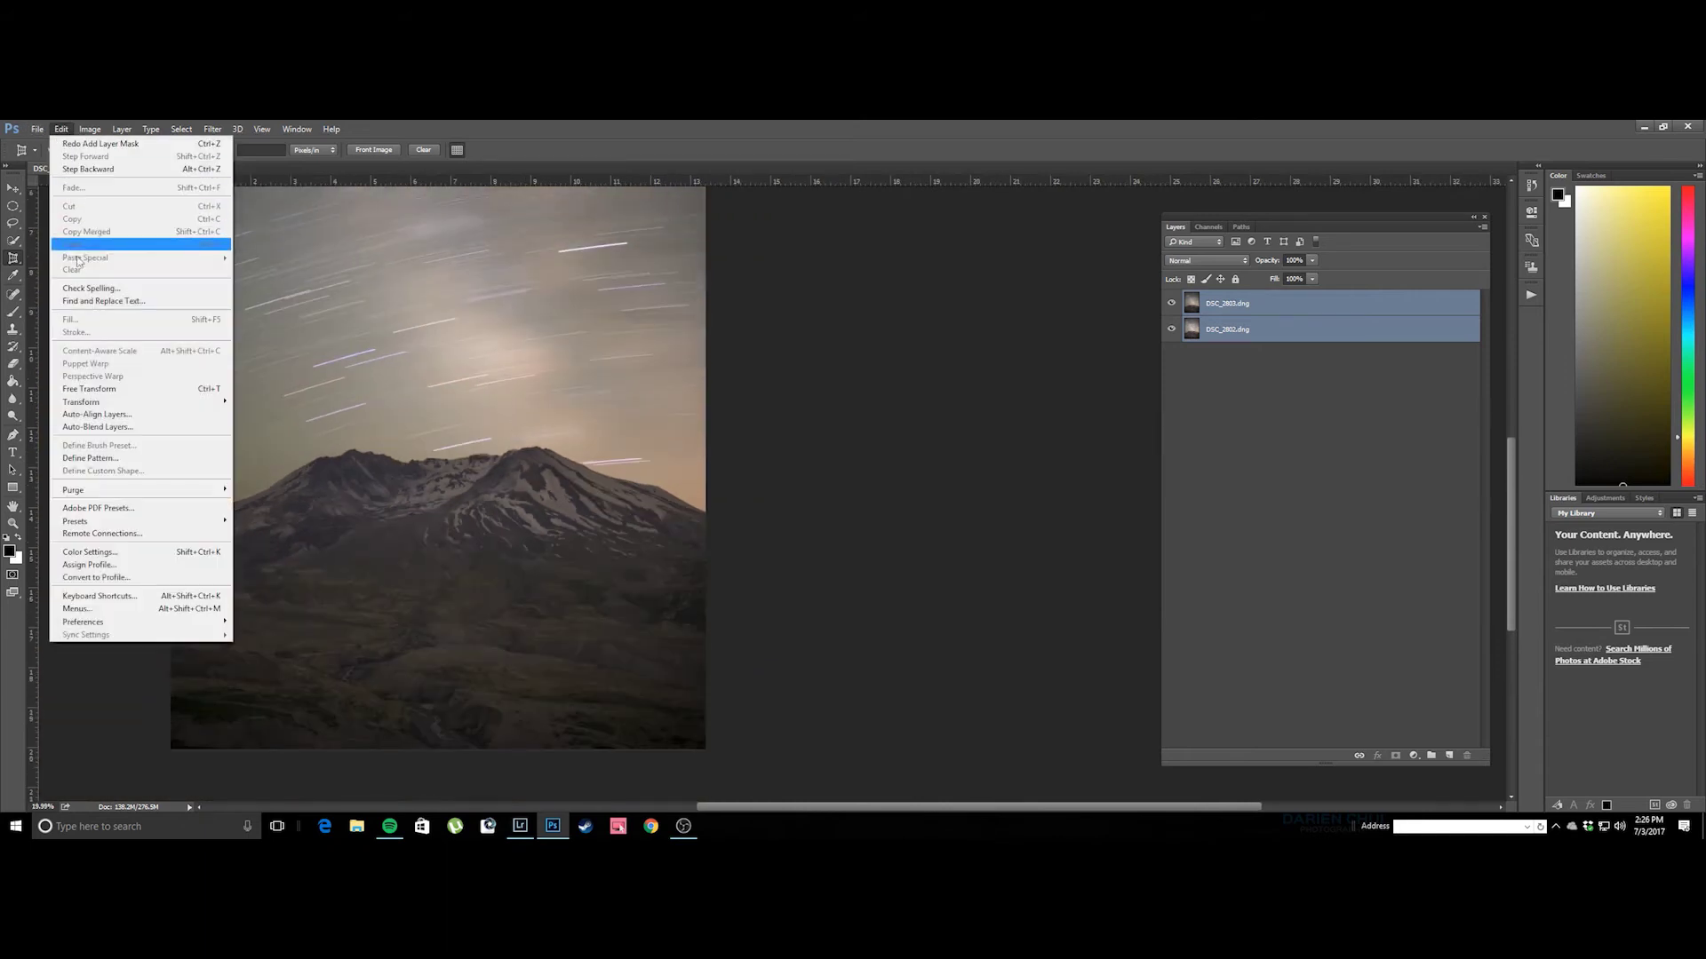
pyautogui.click(206, 416)
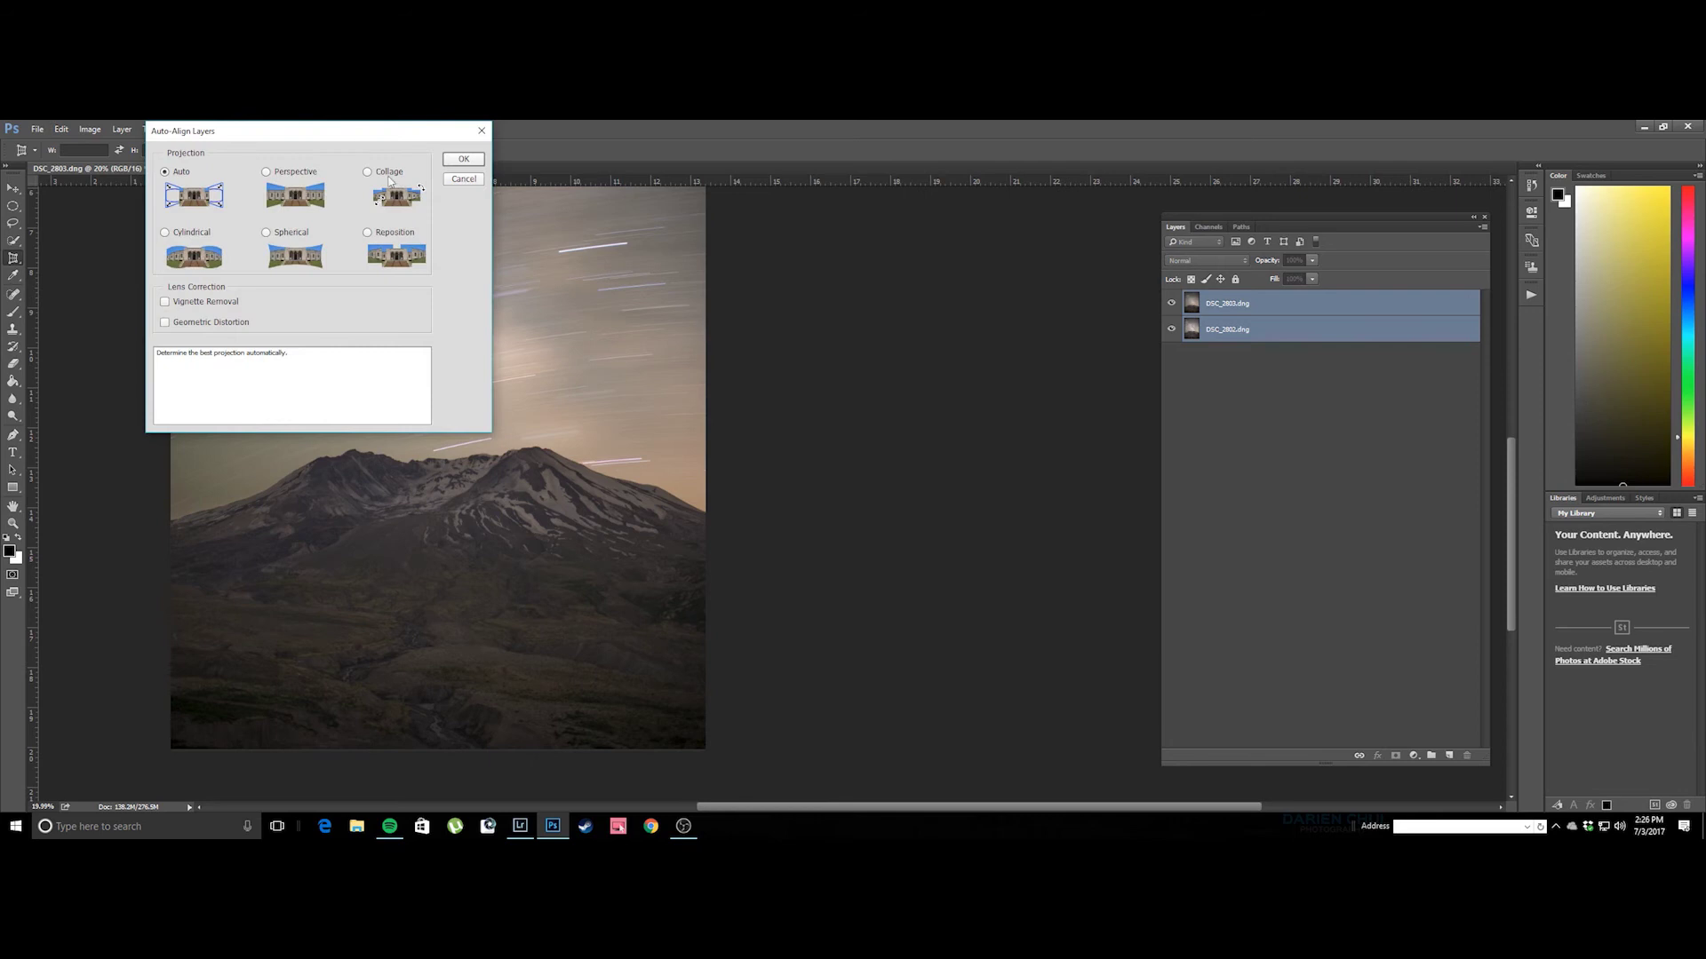
pyautogui.click(464, 179)
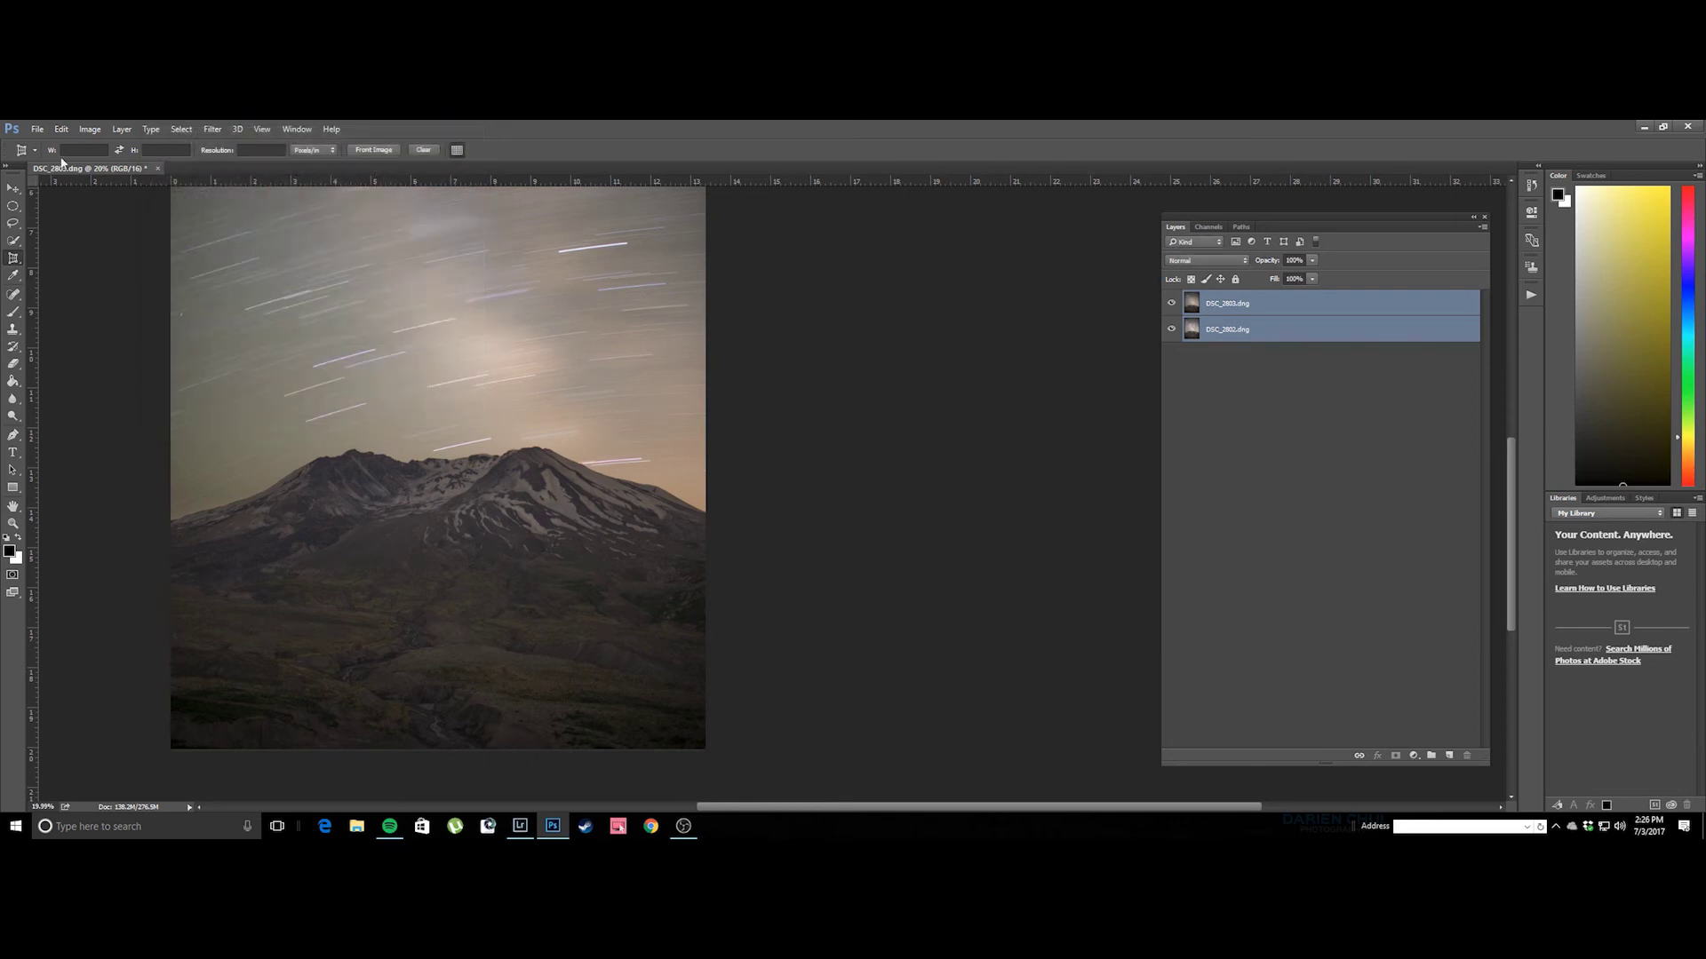
# Auto-align the two selected exposure layers using the Auto projection.
pyautogui.click(61, 130)
pyautogui.click(107, 414)
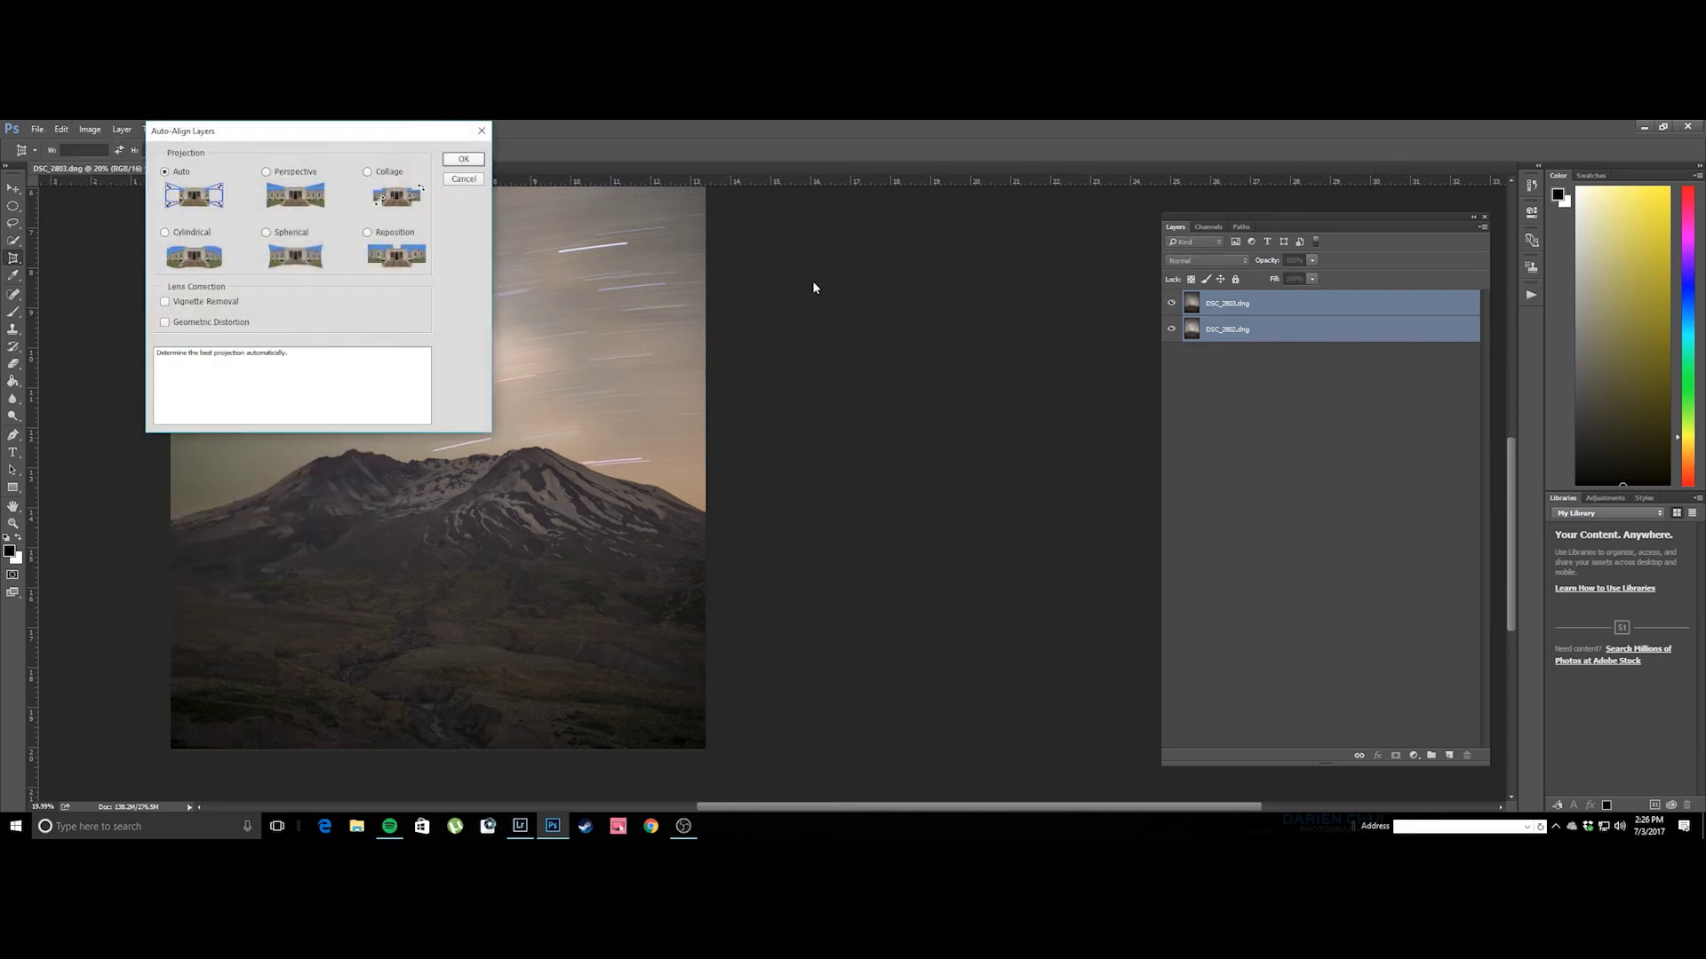
pyautogui.click(462, 160)
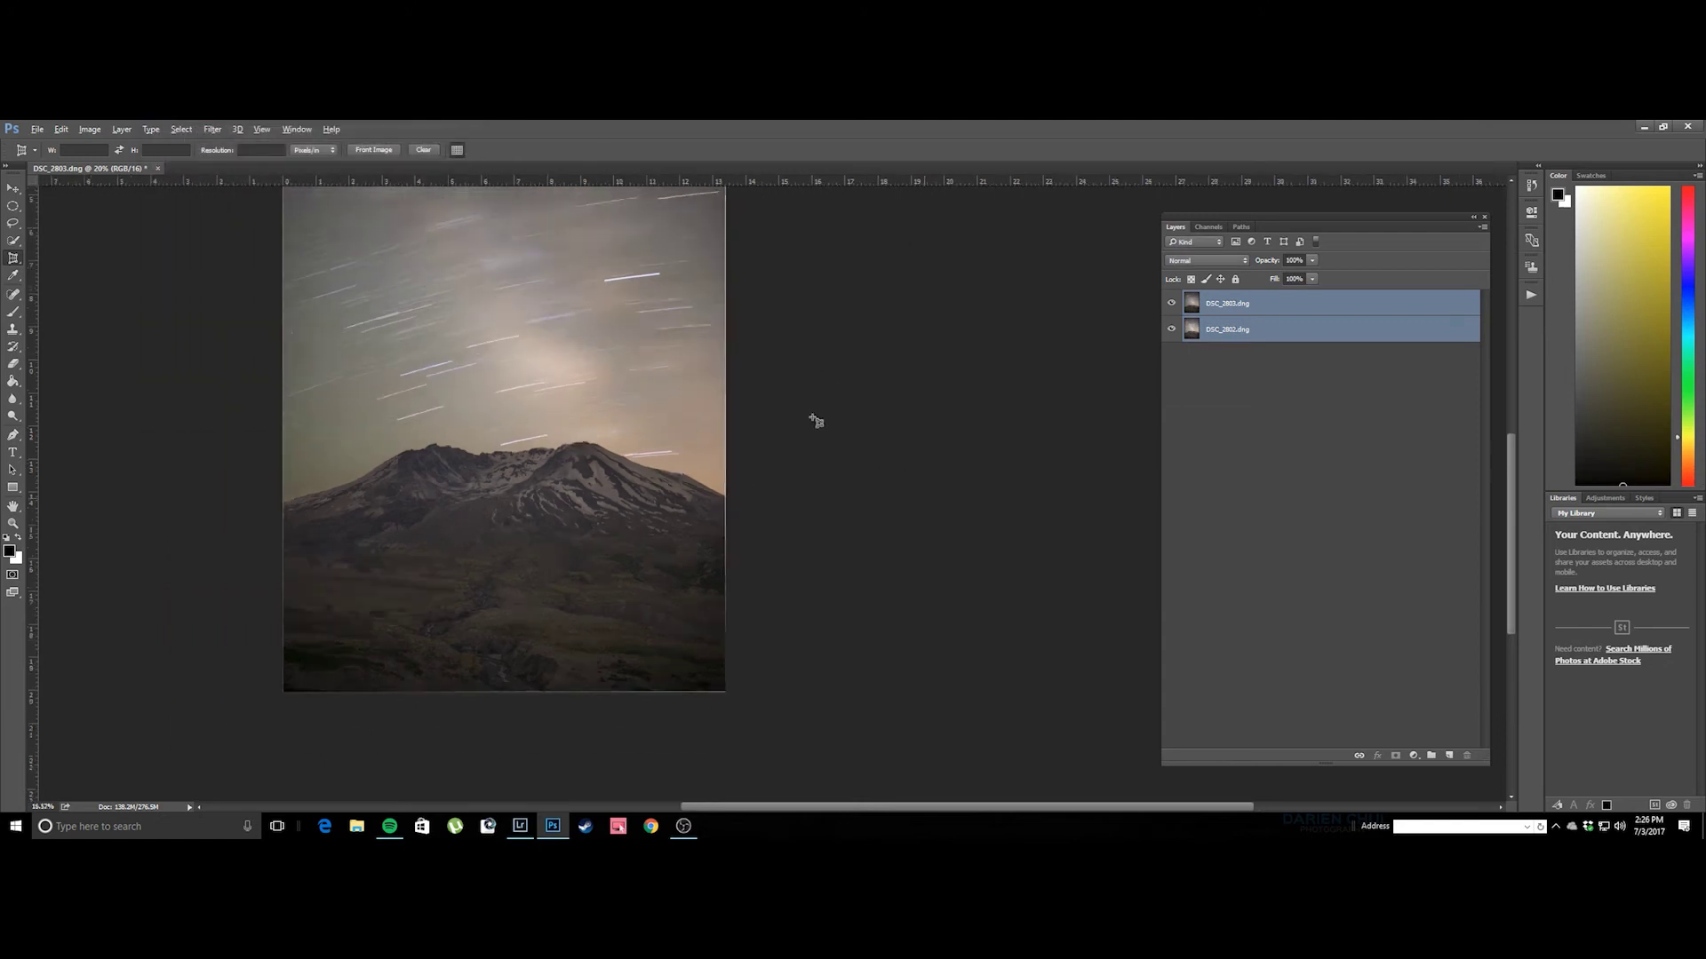
# Start a crop and pull the image's left and right sides slightly inward to trim the edge slivers left by the alignment.
pyautogui.scroll(5, 933, 257)
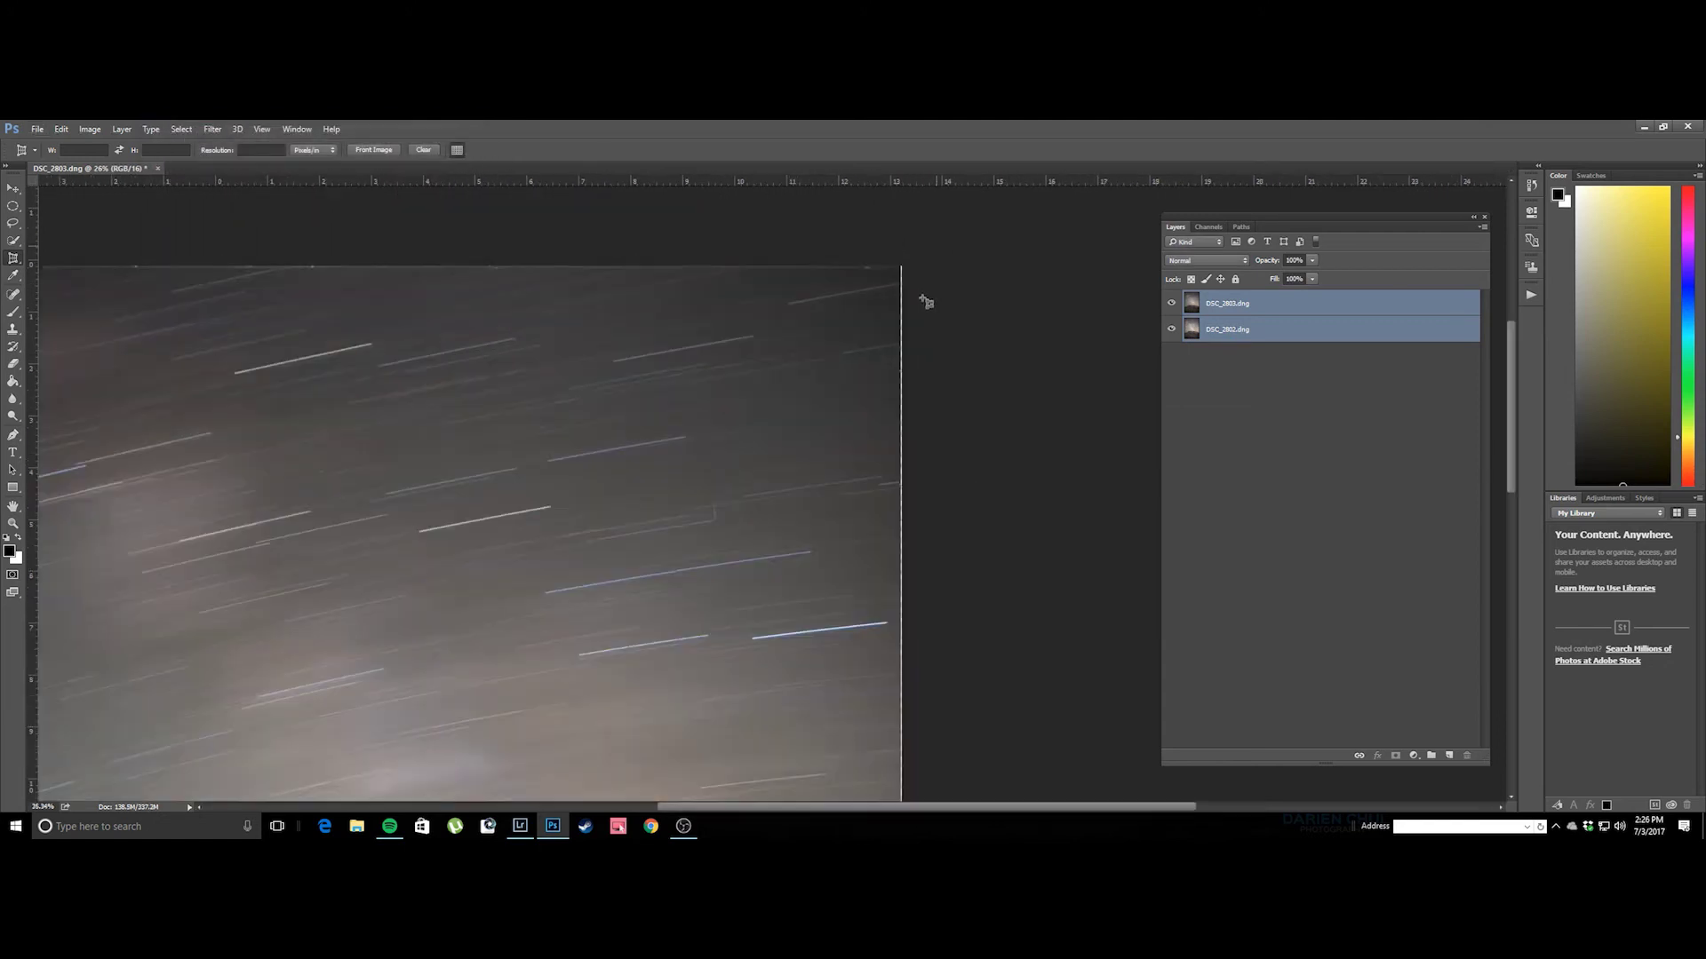
pyautogui.scroll(-5, 937, 446)
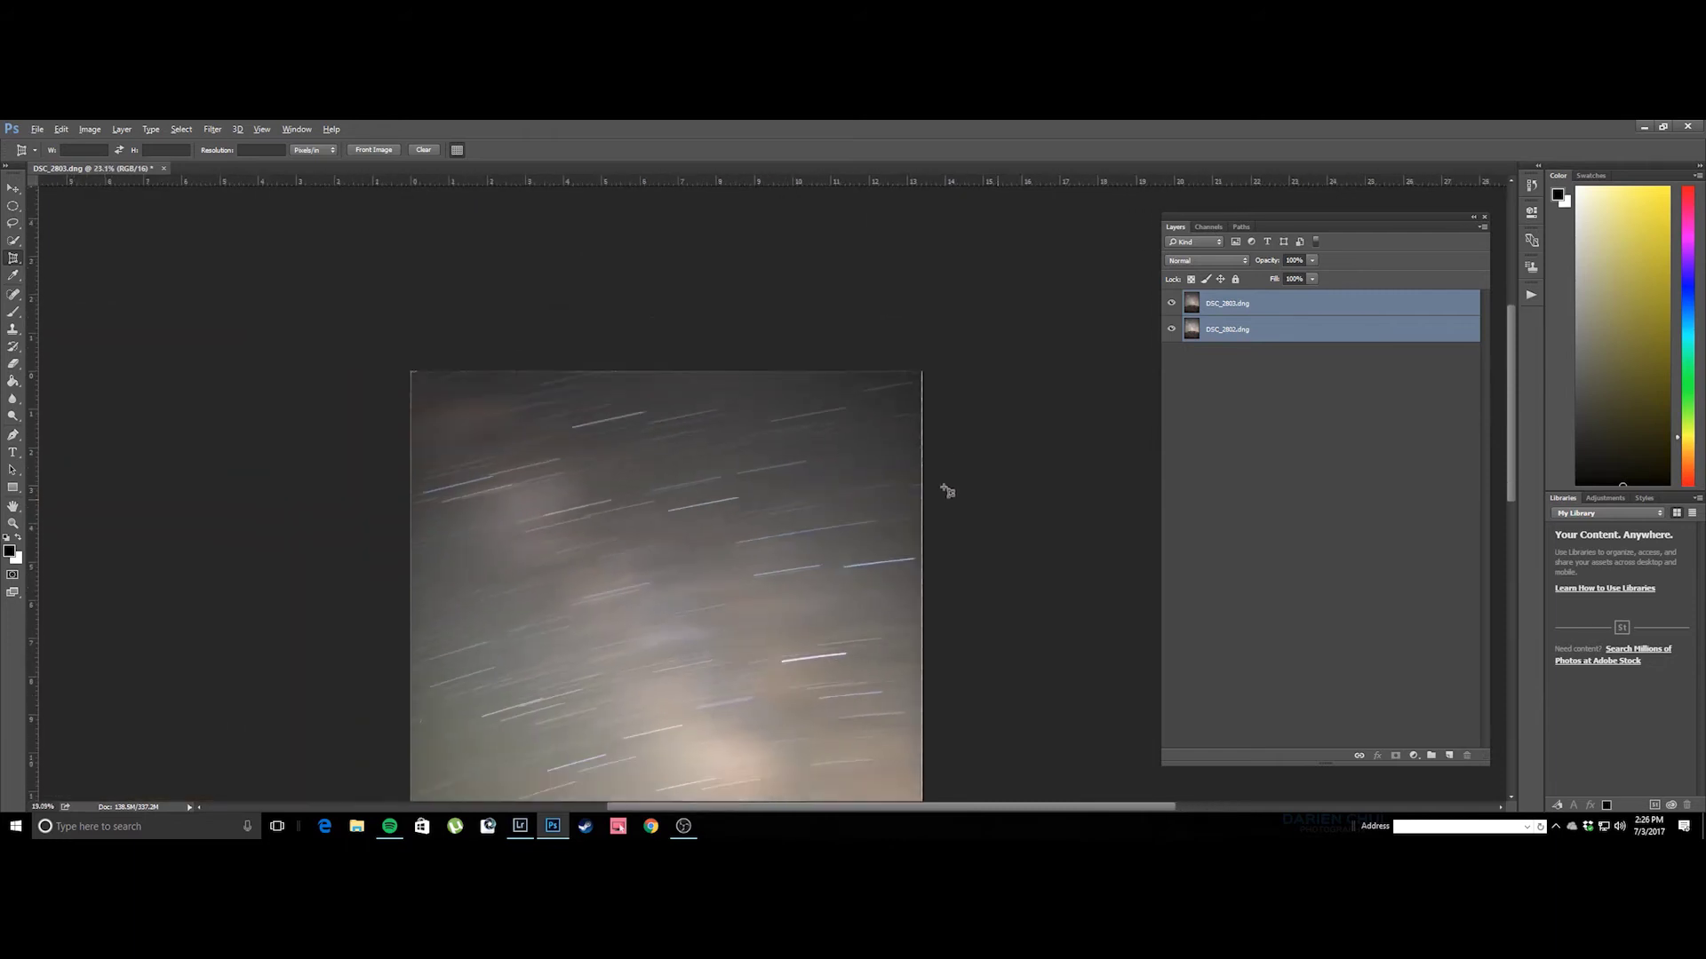
pyautogui.scroll(1, 963, 514)
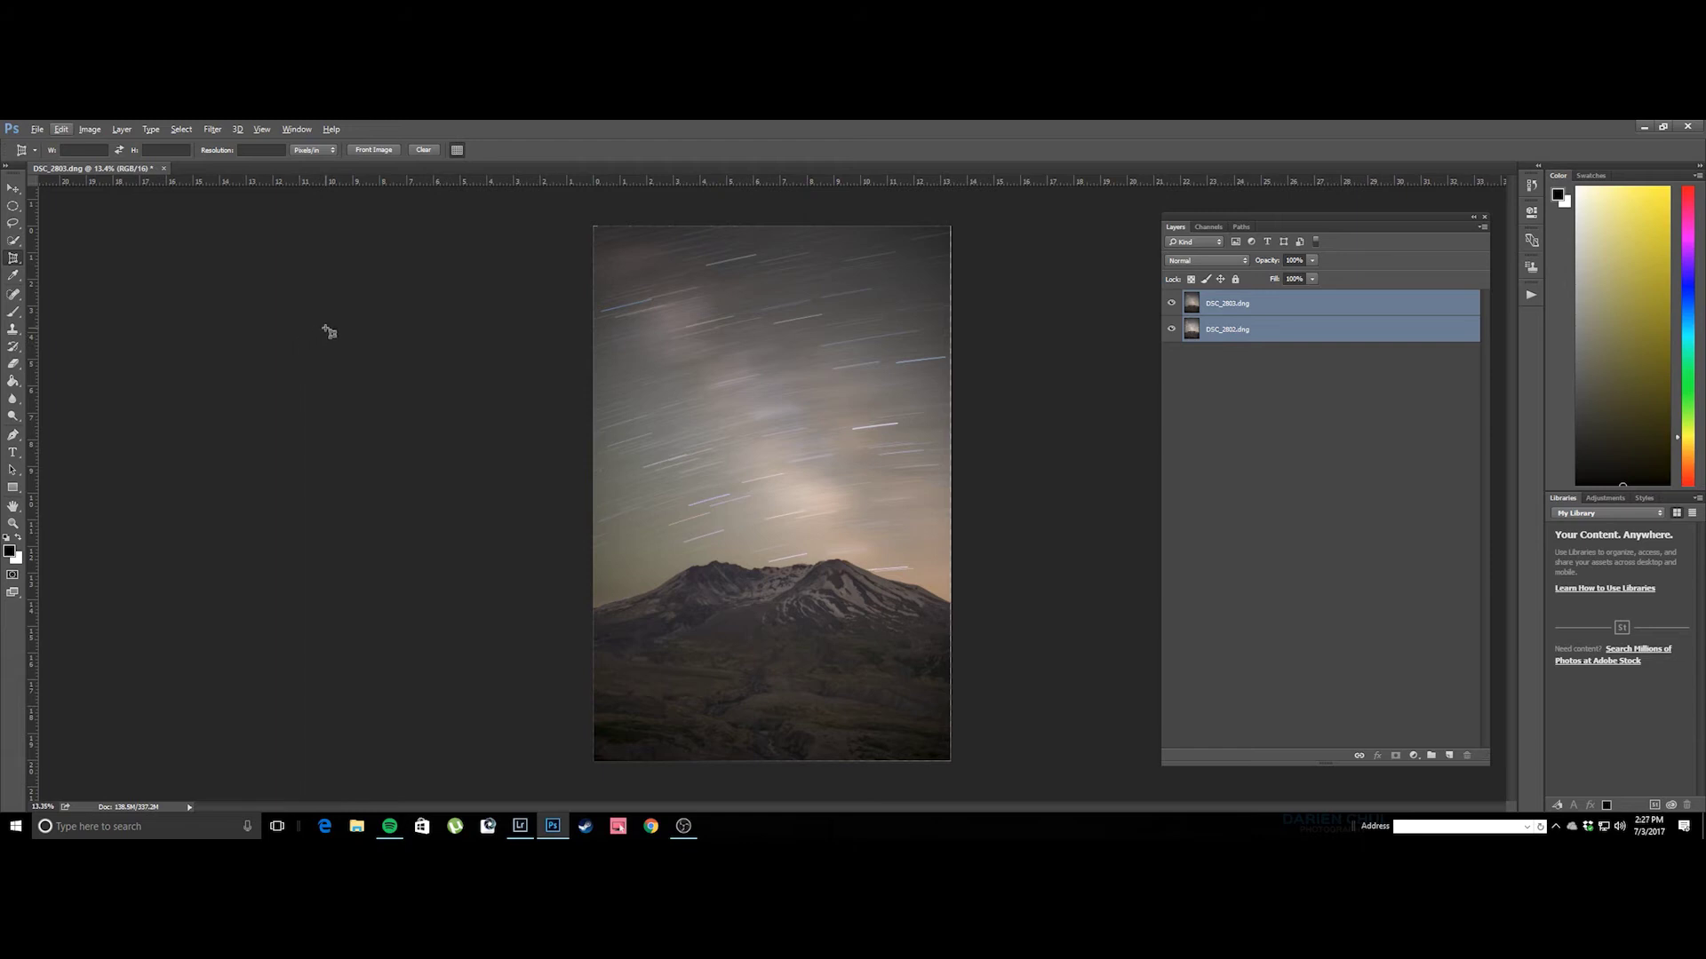
pyautogui.hotkey('shift', 'c')
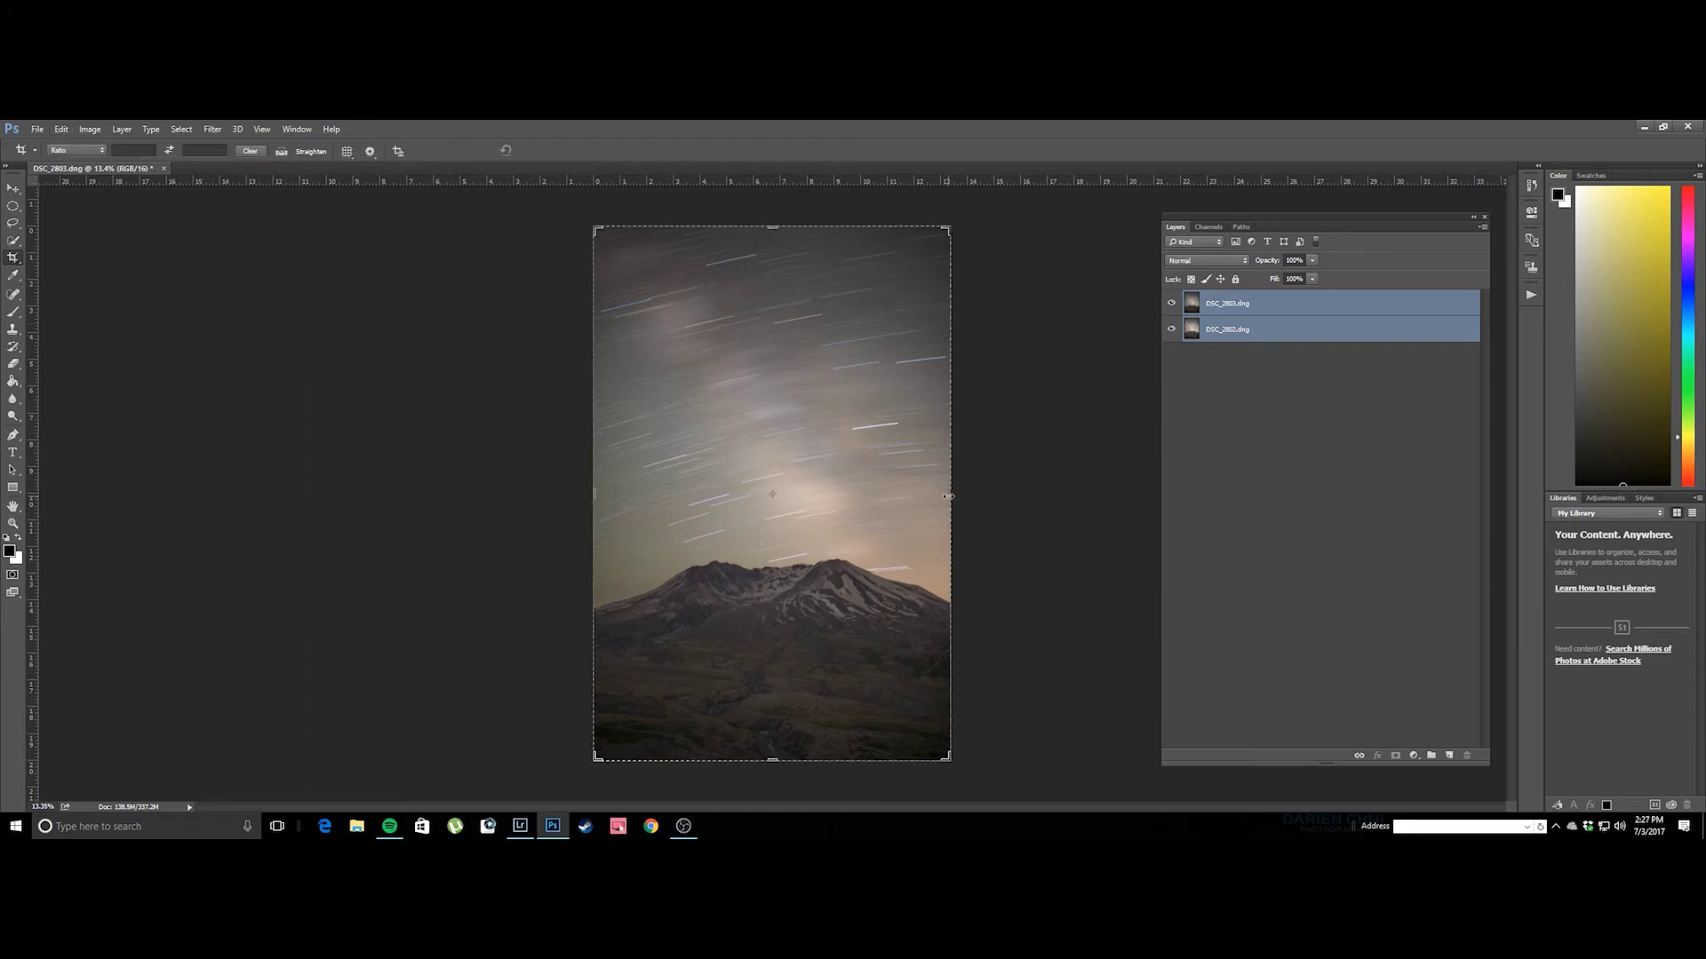
pyautogui.moveTo(948, 496); pyautogui.dragTo(948, 497)
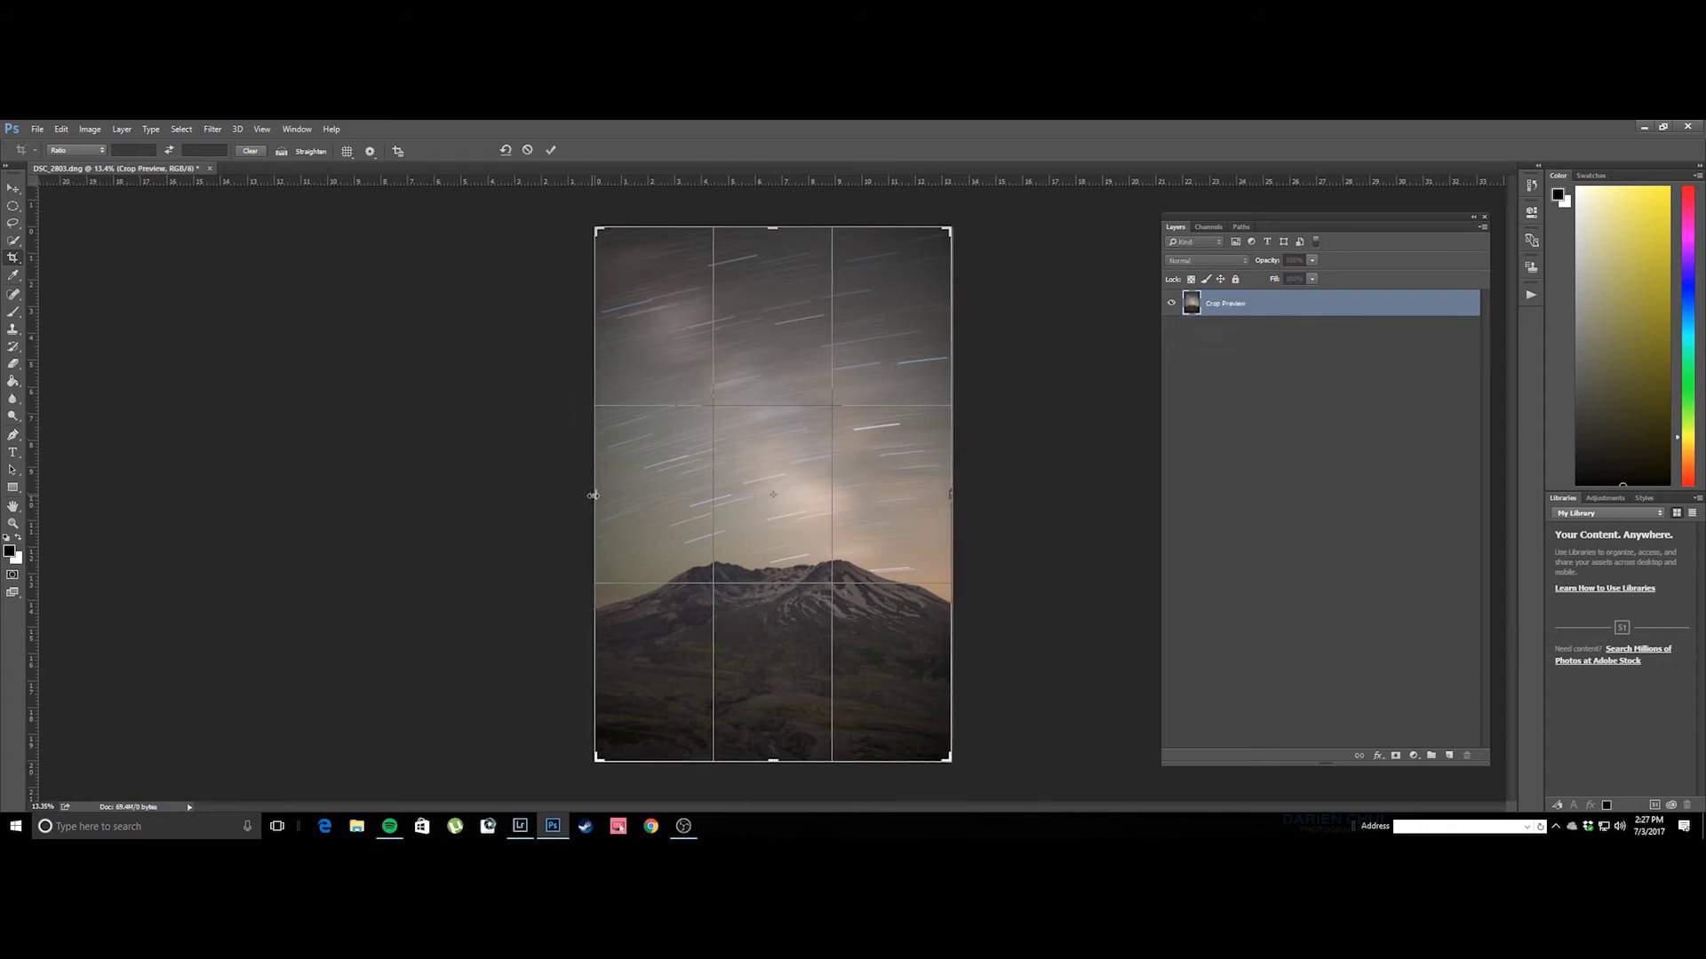
pyautogui.moveTo(593, 496); pyautogui.dragTo(594, 495)
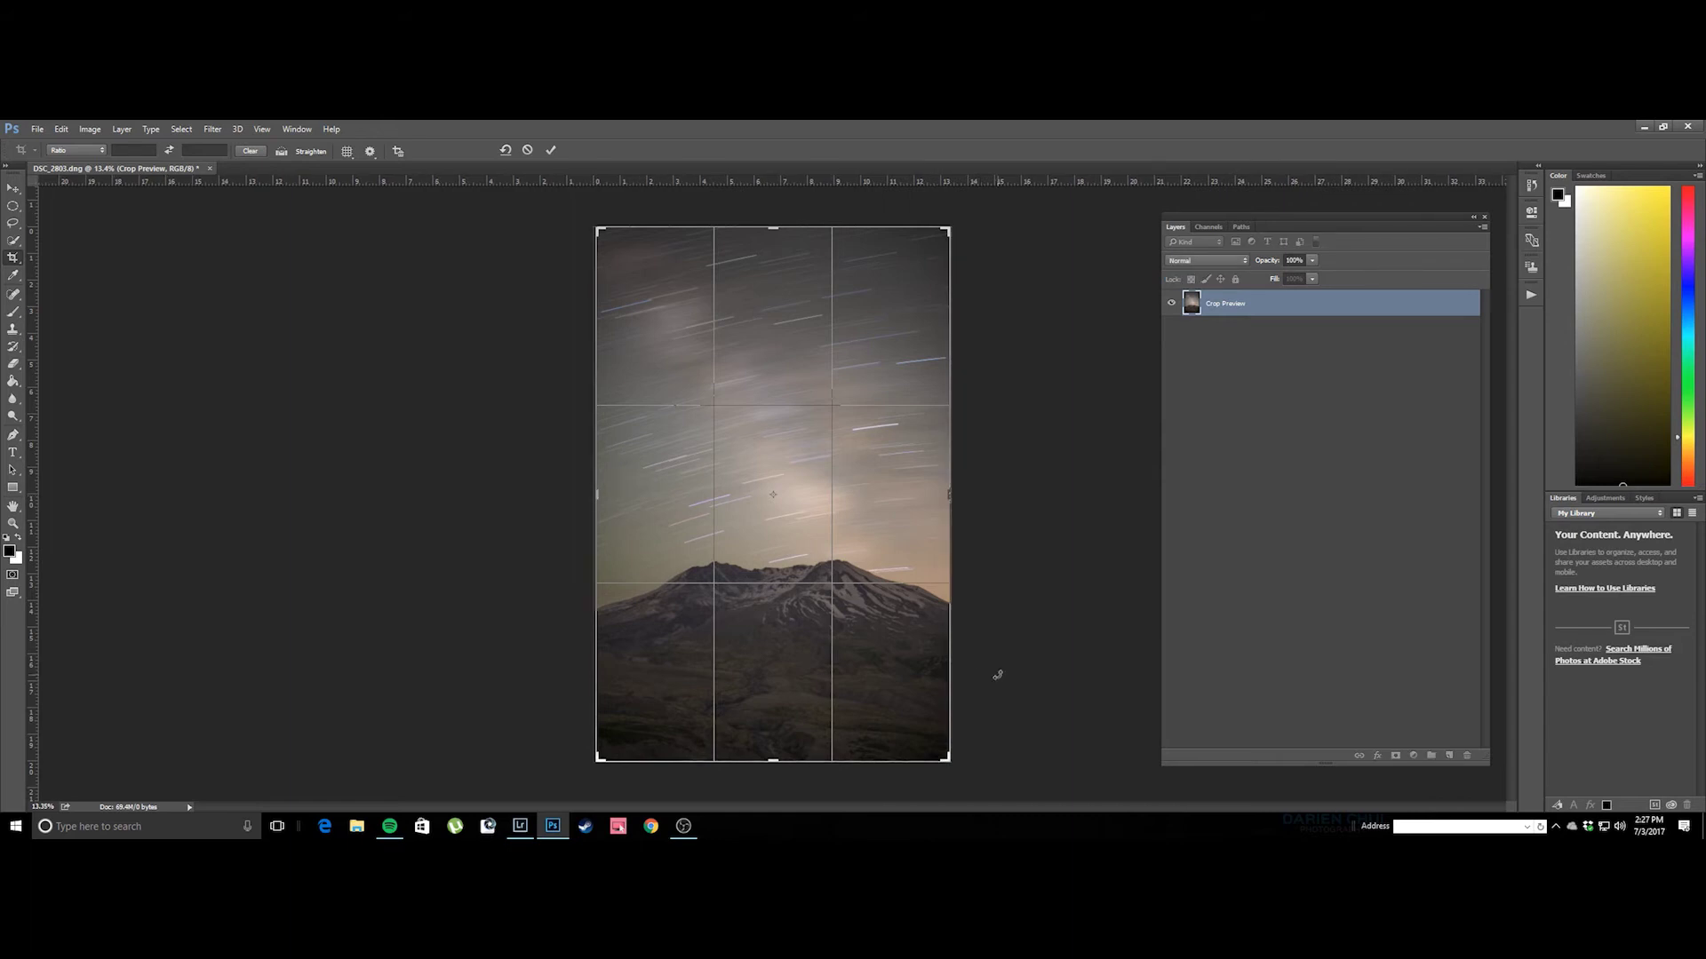
# Trim thin strips off the image's bottom and top edges, and apply the crop.
pyautogui.scroll(2, 997, 675)
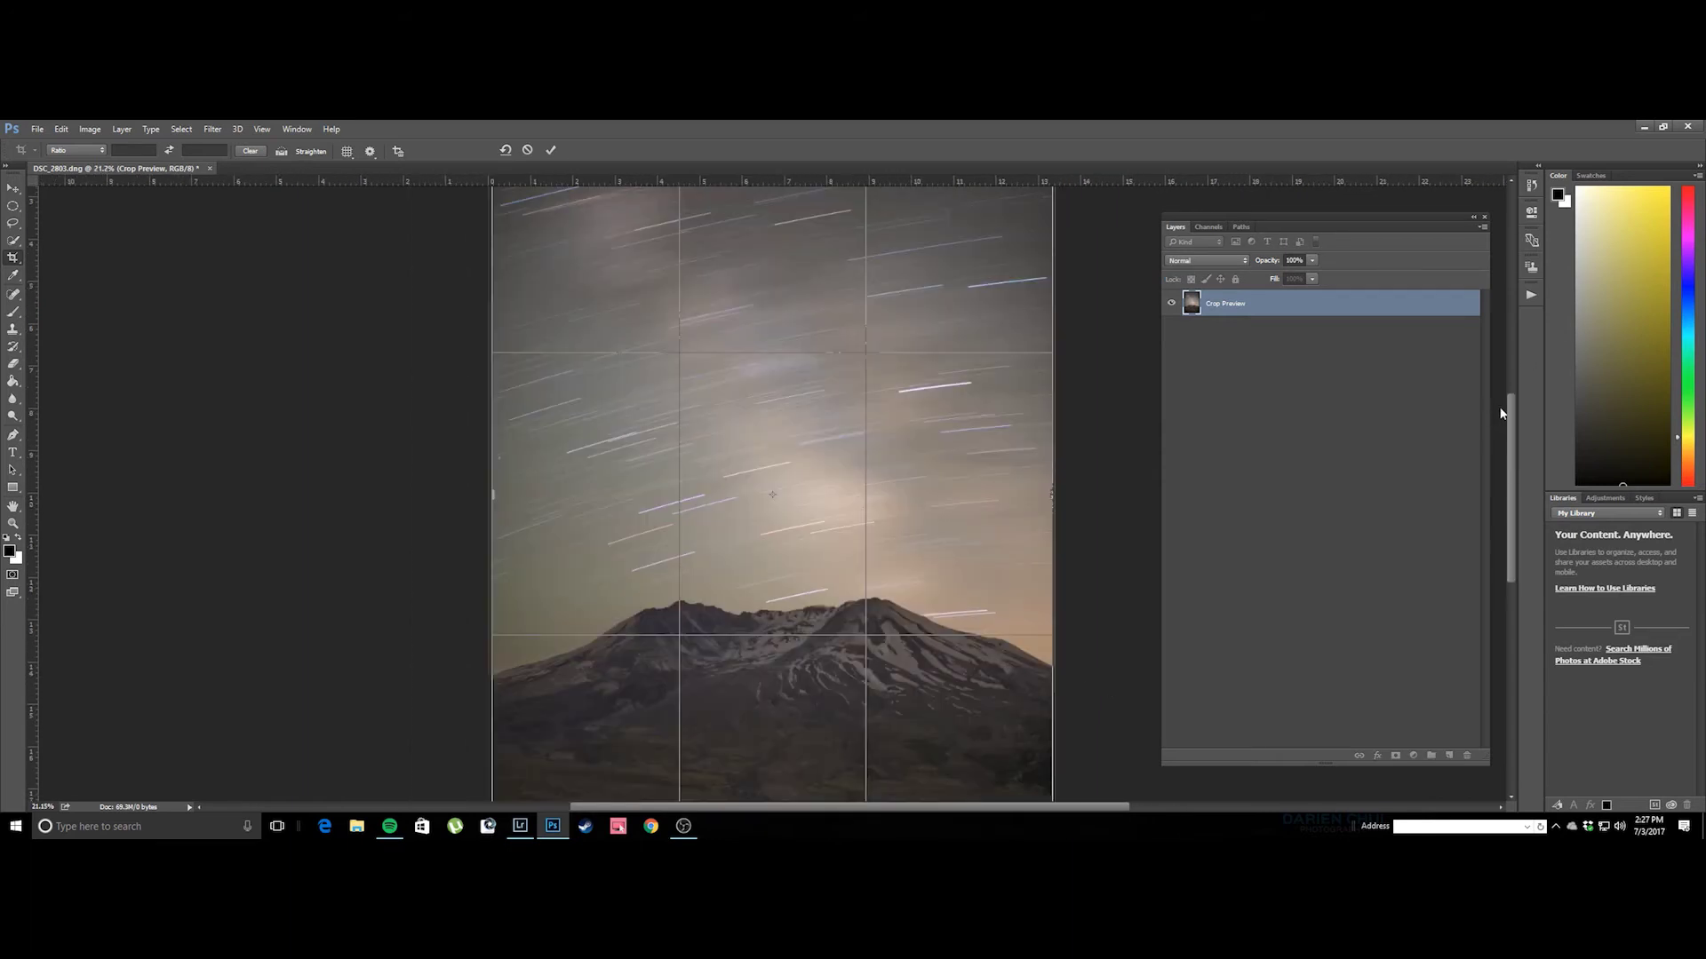
pyautogui.moveTo(1501, 413); pyautogui.dragTo(1507, 510)
pyautogui.scroll(2, 1063, 625)
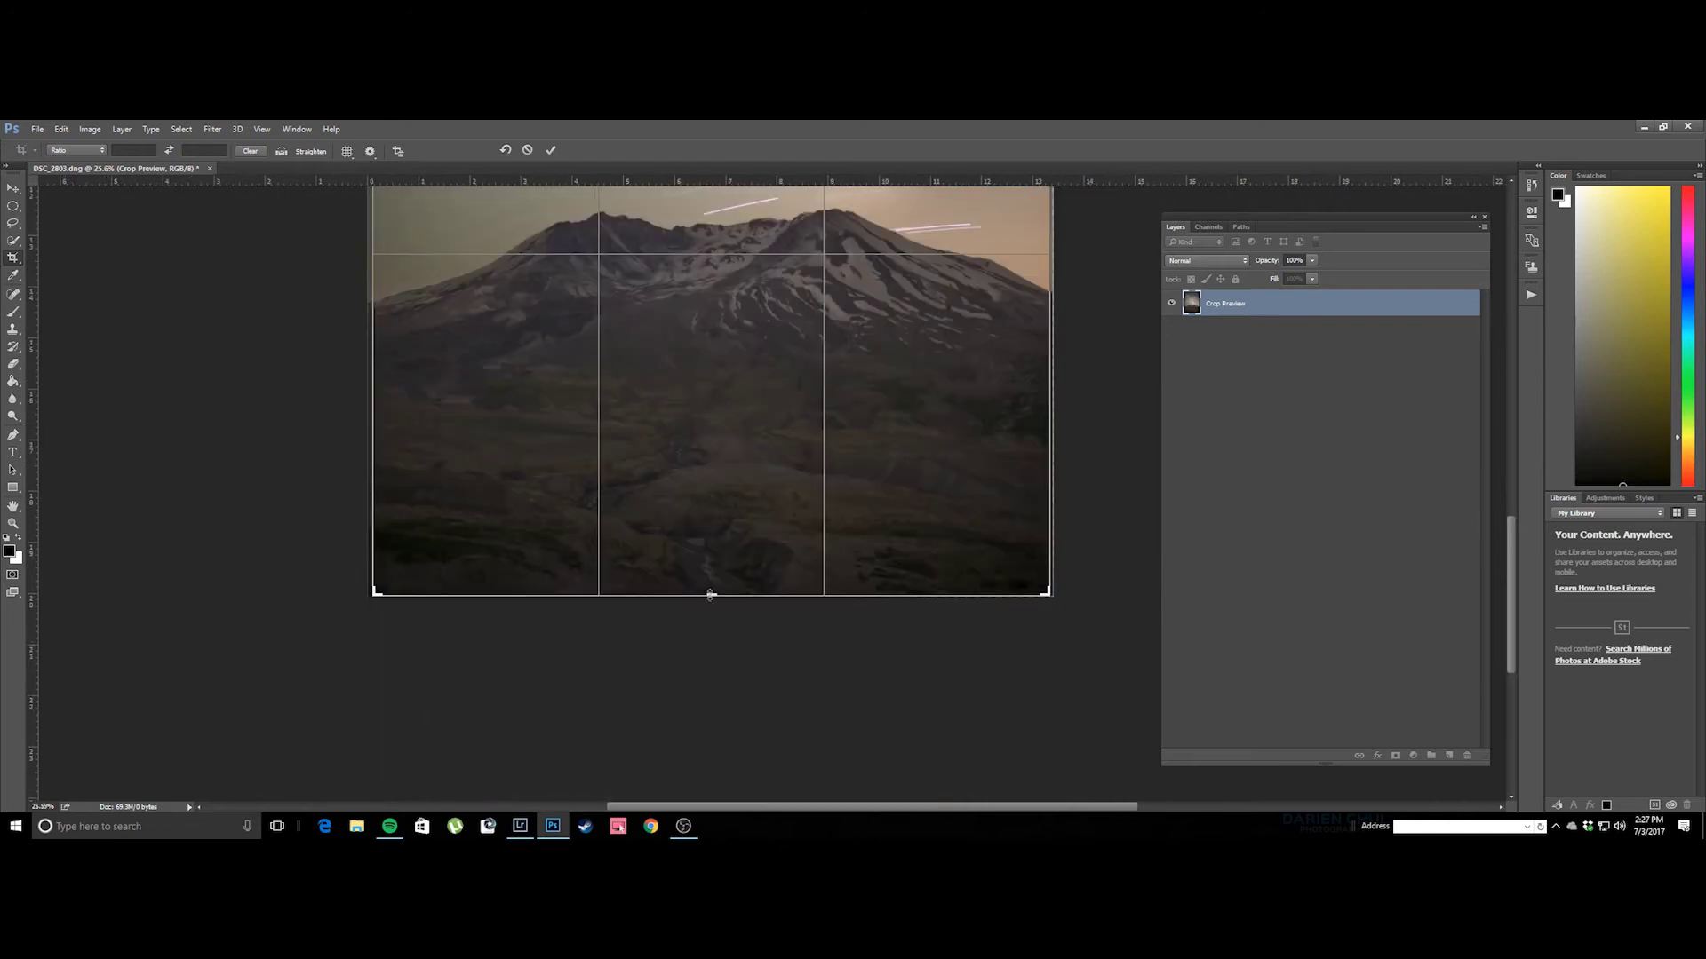
pyautogui.moveTo(710, 595); pyautogui.dragTo(711, 590)
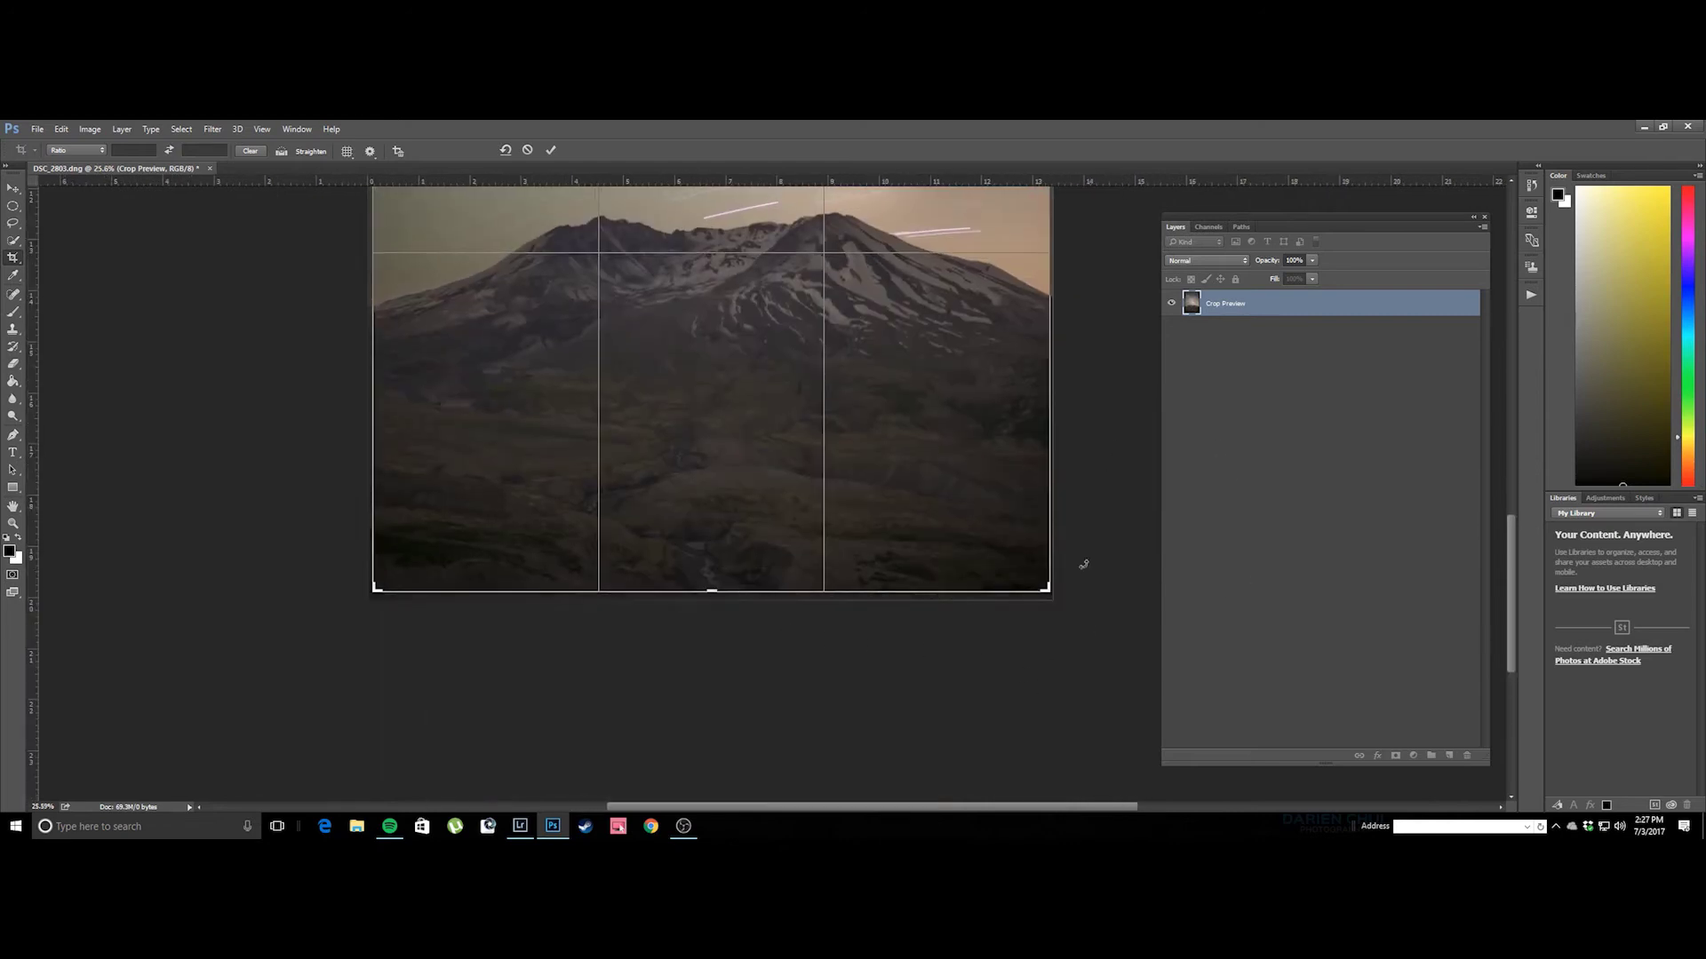
pyautogui.moveTo(1514, 612); pyautogui.dragTo(1503, 378)
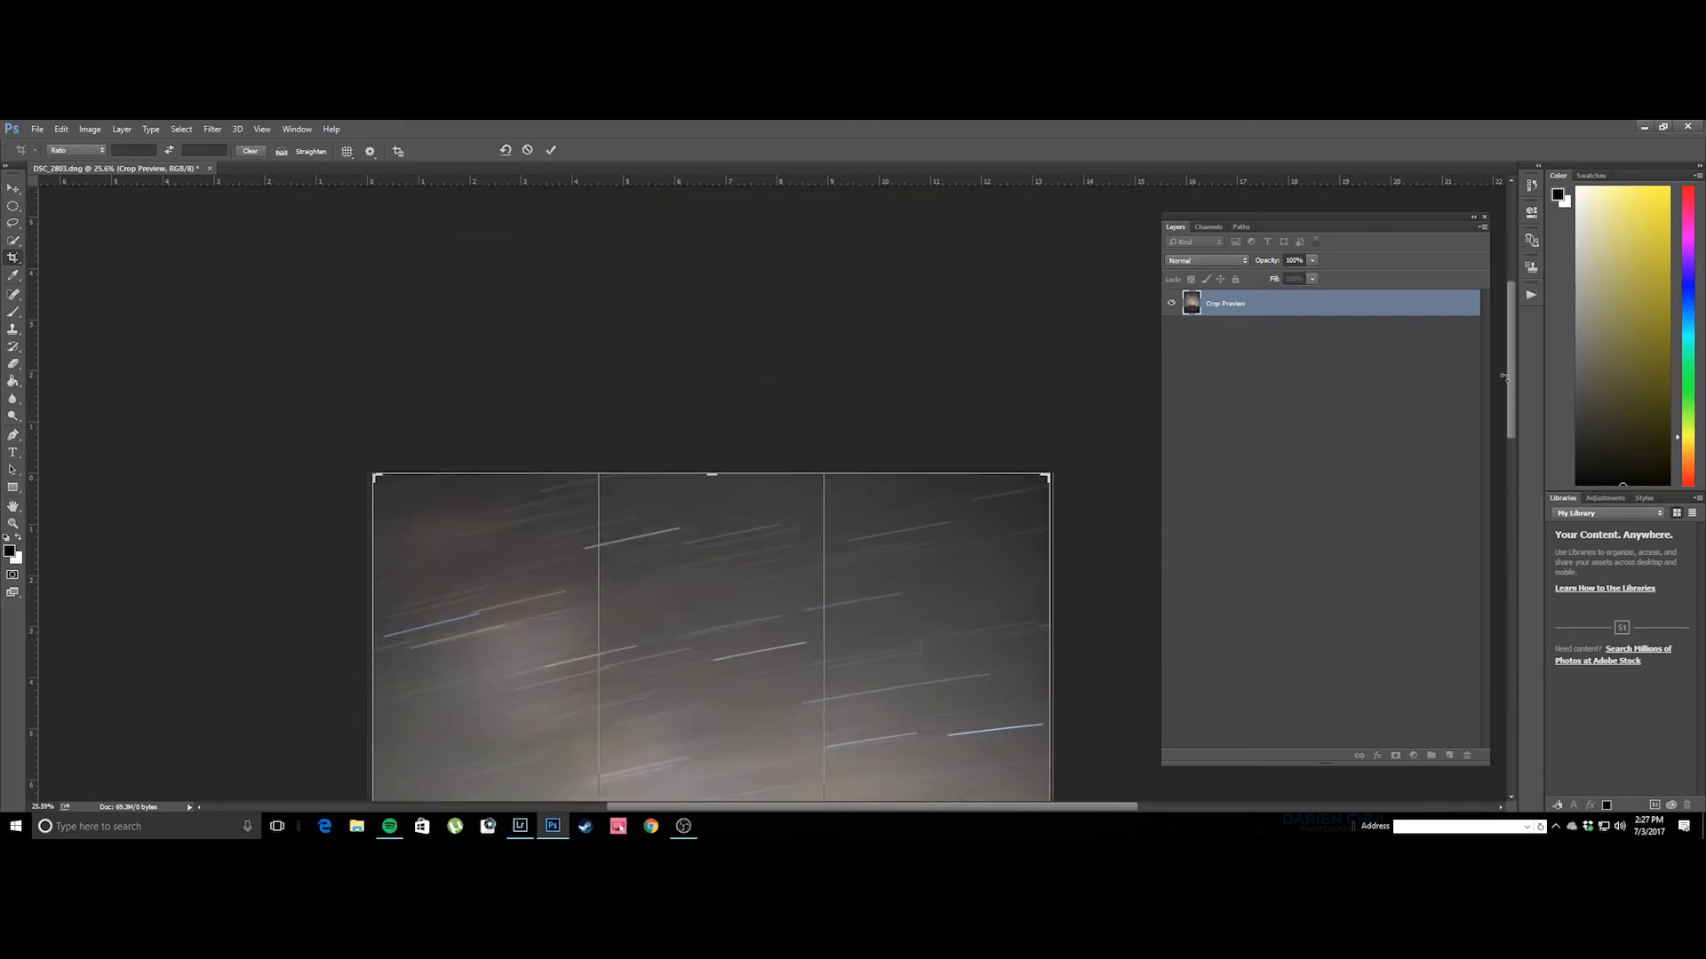
pyautogui.moveTo(712, 477); pyautogui.dragTo(711, 478)
pyautogui.press('Return')
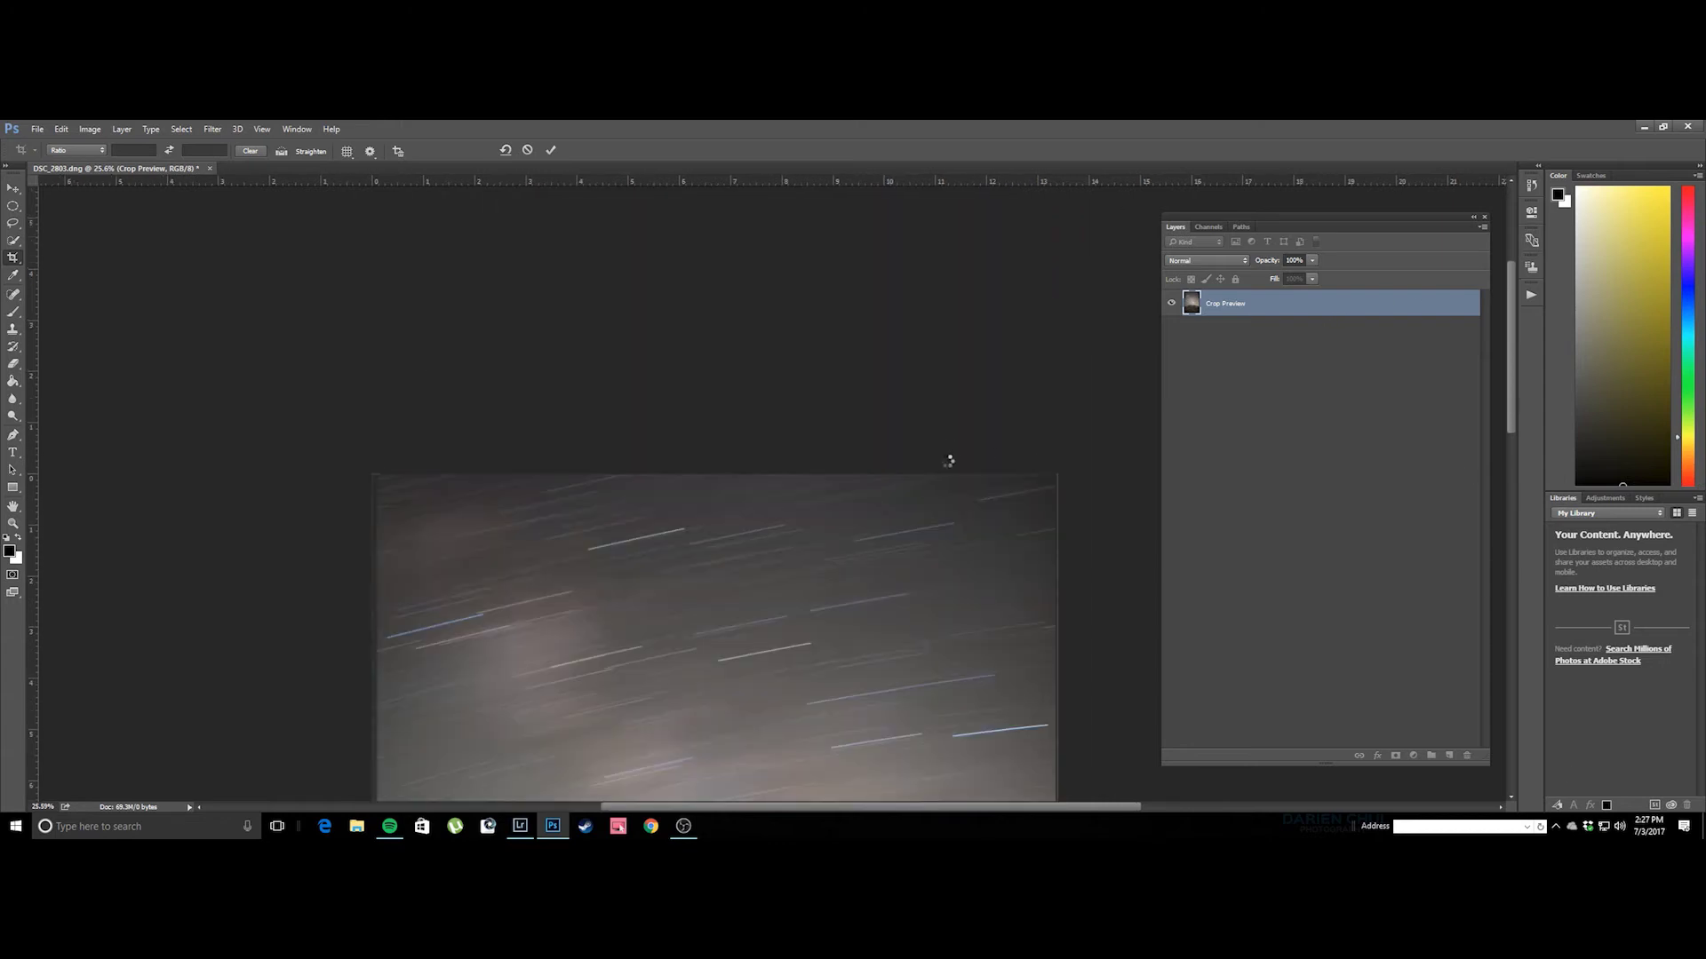
pyautogui.hotkey('ctrl', '0')
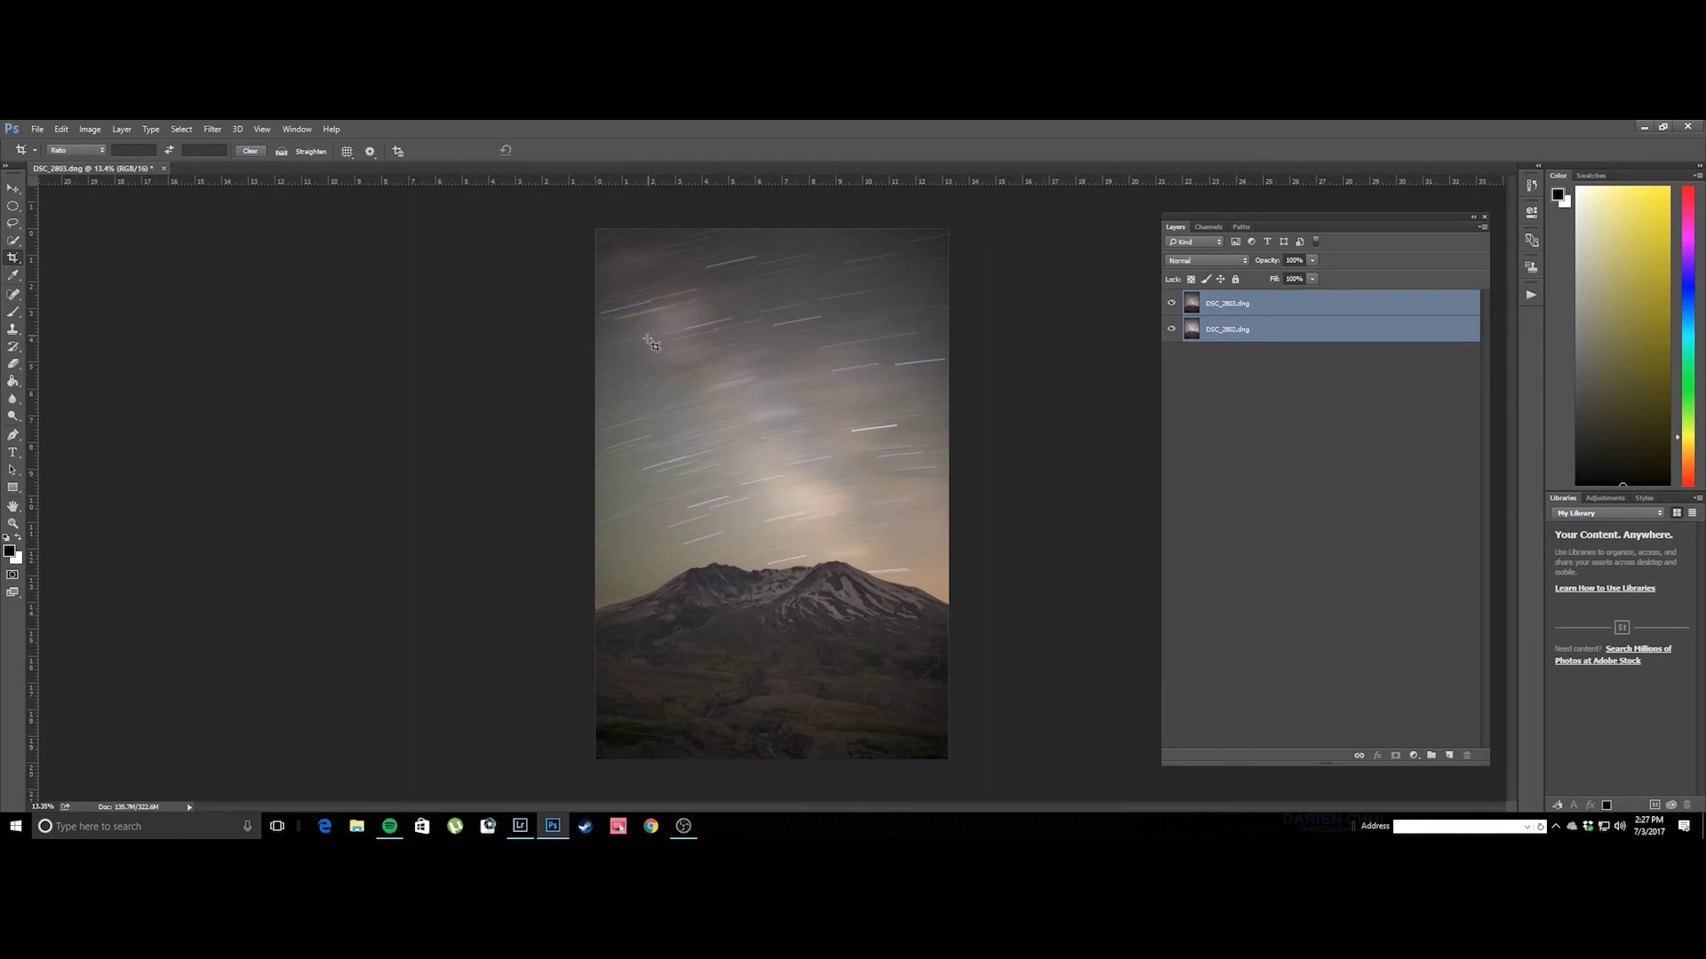
# Activate the Pen tool and hide the star-trail layer DSC_2803.dng to view the mountain ridge on the Milky Way layer.
pyautogui.press('p')
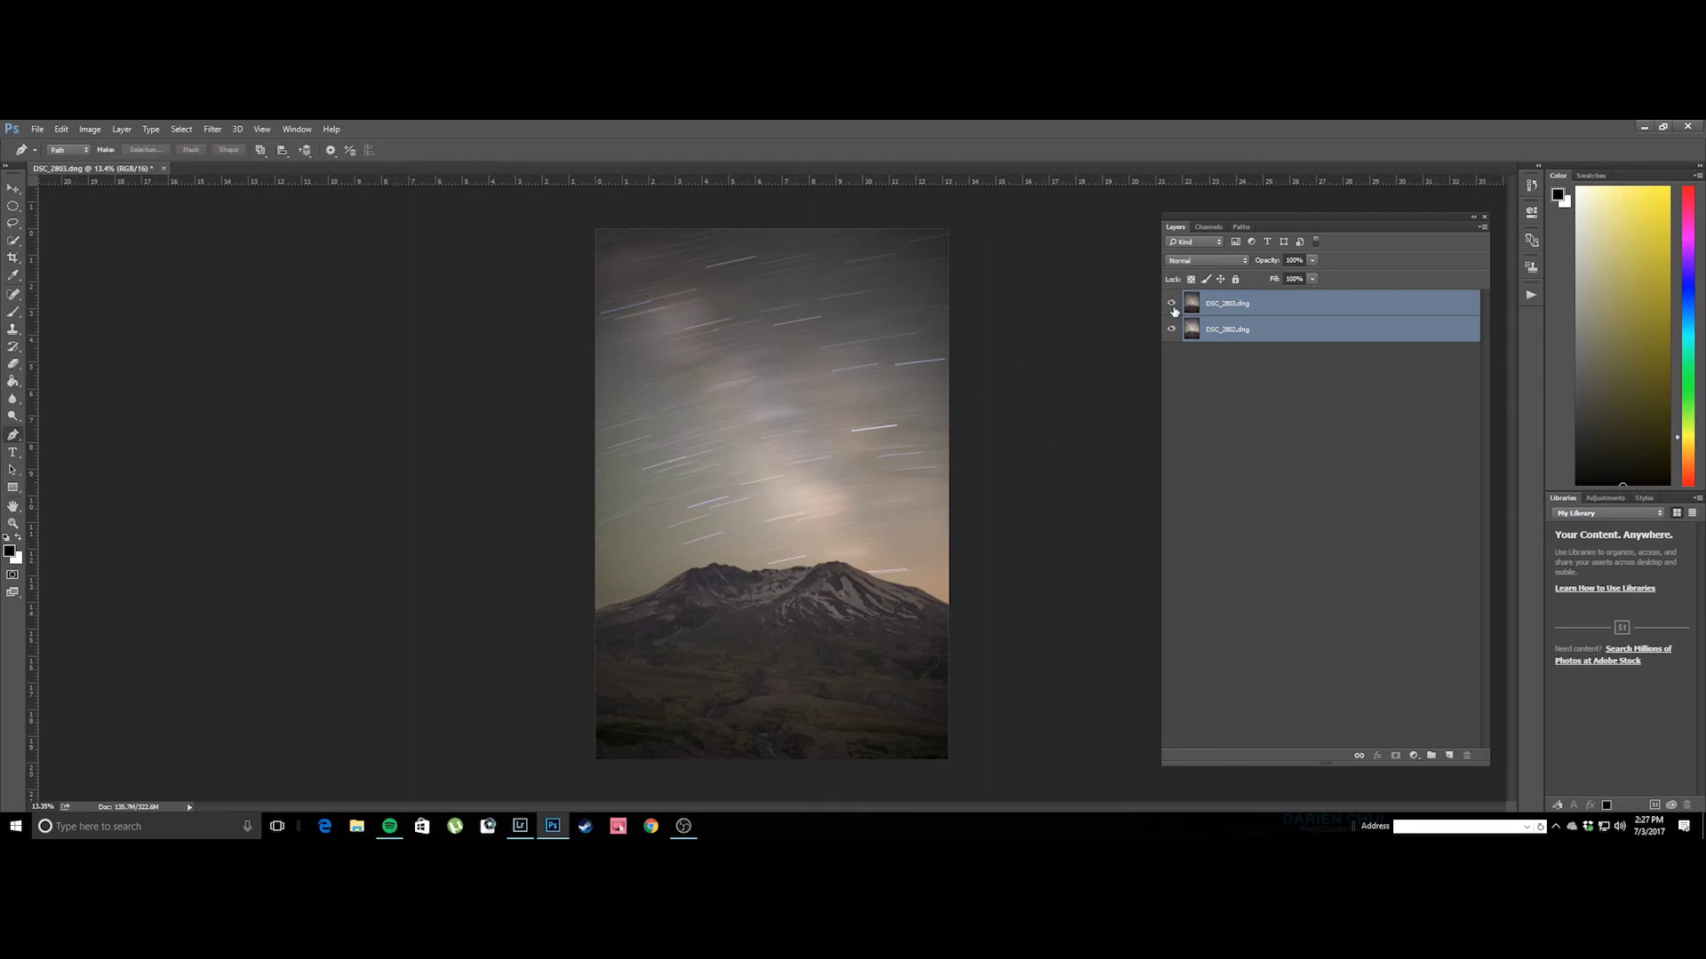
pyautogui.click(1172, 304)
pyautogui.click(1172, 304)
pyautogui.scroll(6, 778, 635)
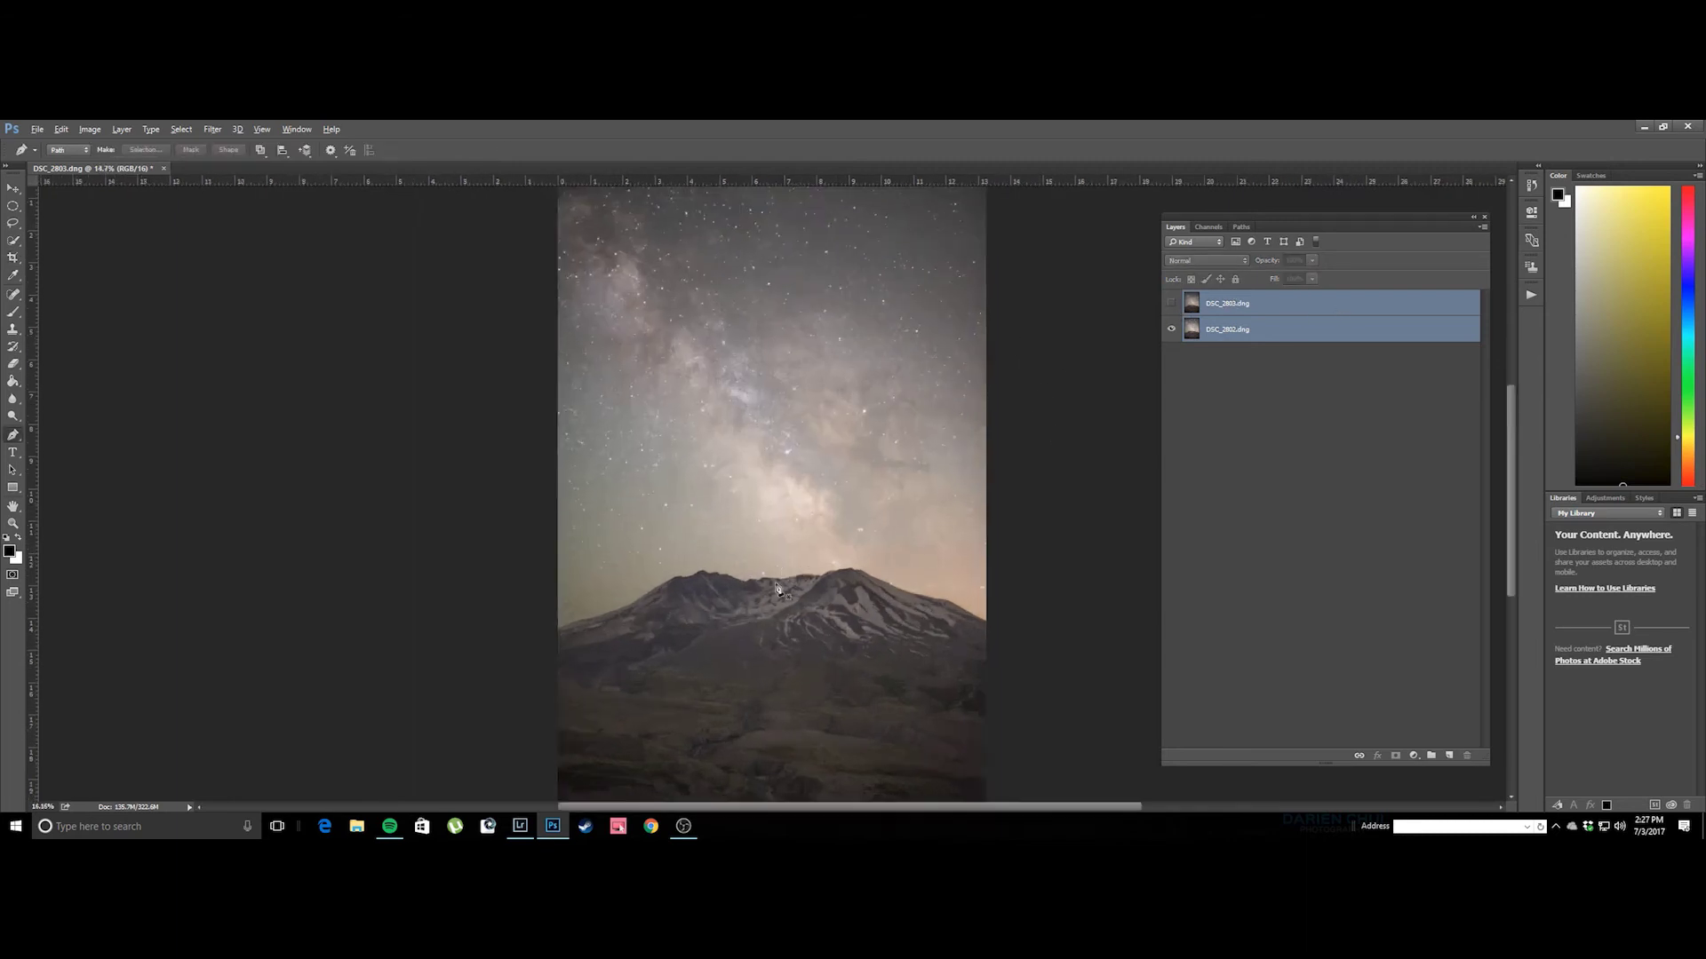
# Compare the mountain ridge's alignment and noise in the two exposures by repeatedly toggling the visibility of the star-trail layer DSC_2803.dng.
pyautogui.scroll(5, 391, 489)
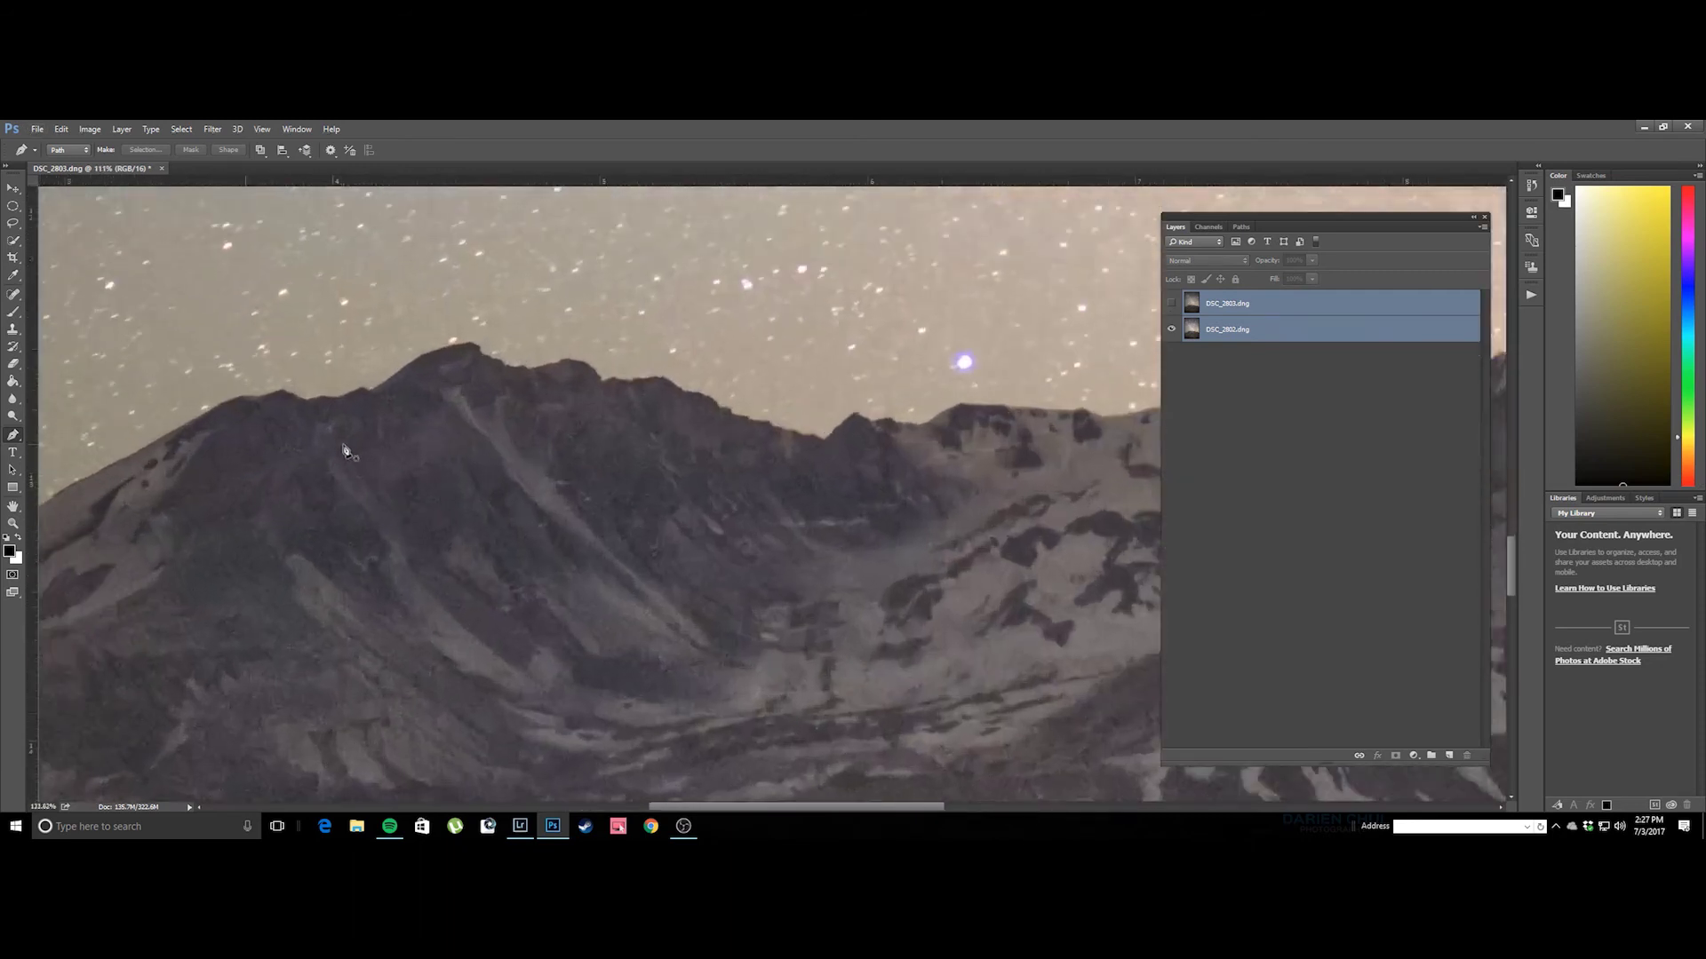
pyautogui.click(1171, 304)
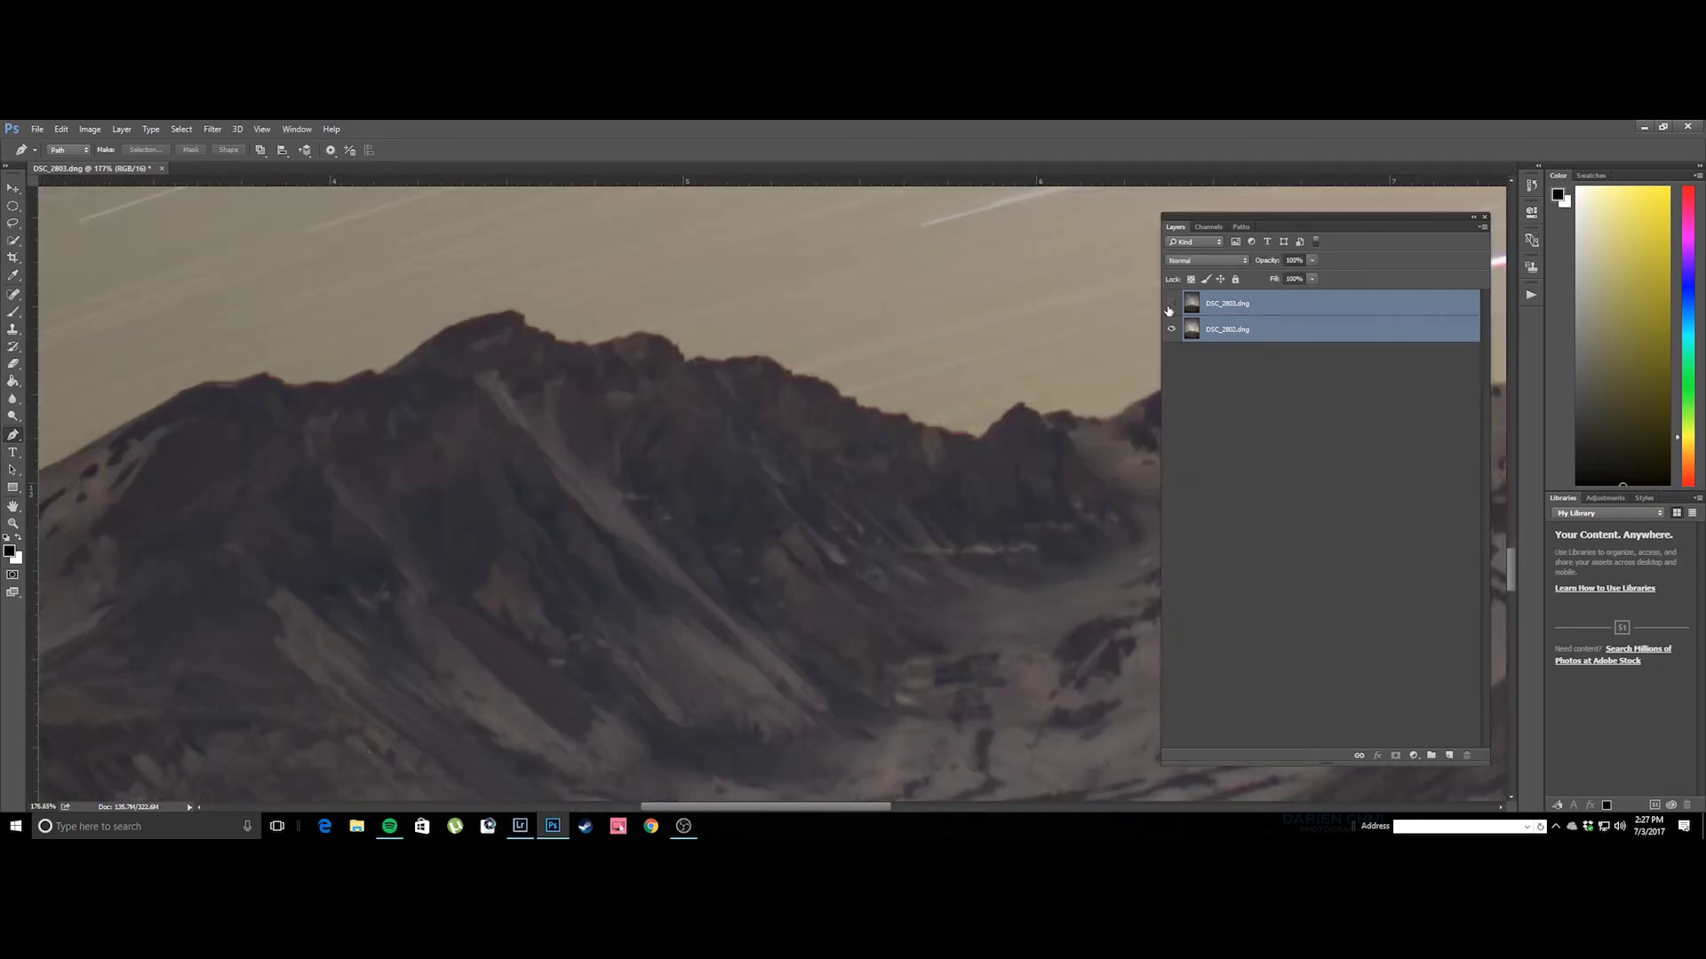
pyautogui.click(1171, 304)
pyautogui.click(1171, 304)
pyautogui.click(1170, 304)
pyautogui.click(1170, 305)
pyautogui.click(1170, 304)
pyautogui.click(1170, 305)
pyautogui.click(1170, 305)
pyautogui.click(1170, 305)
pyautogui.click(1170, 305)
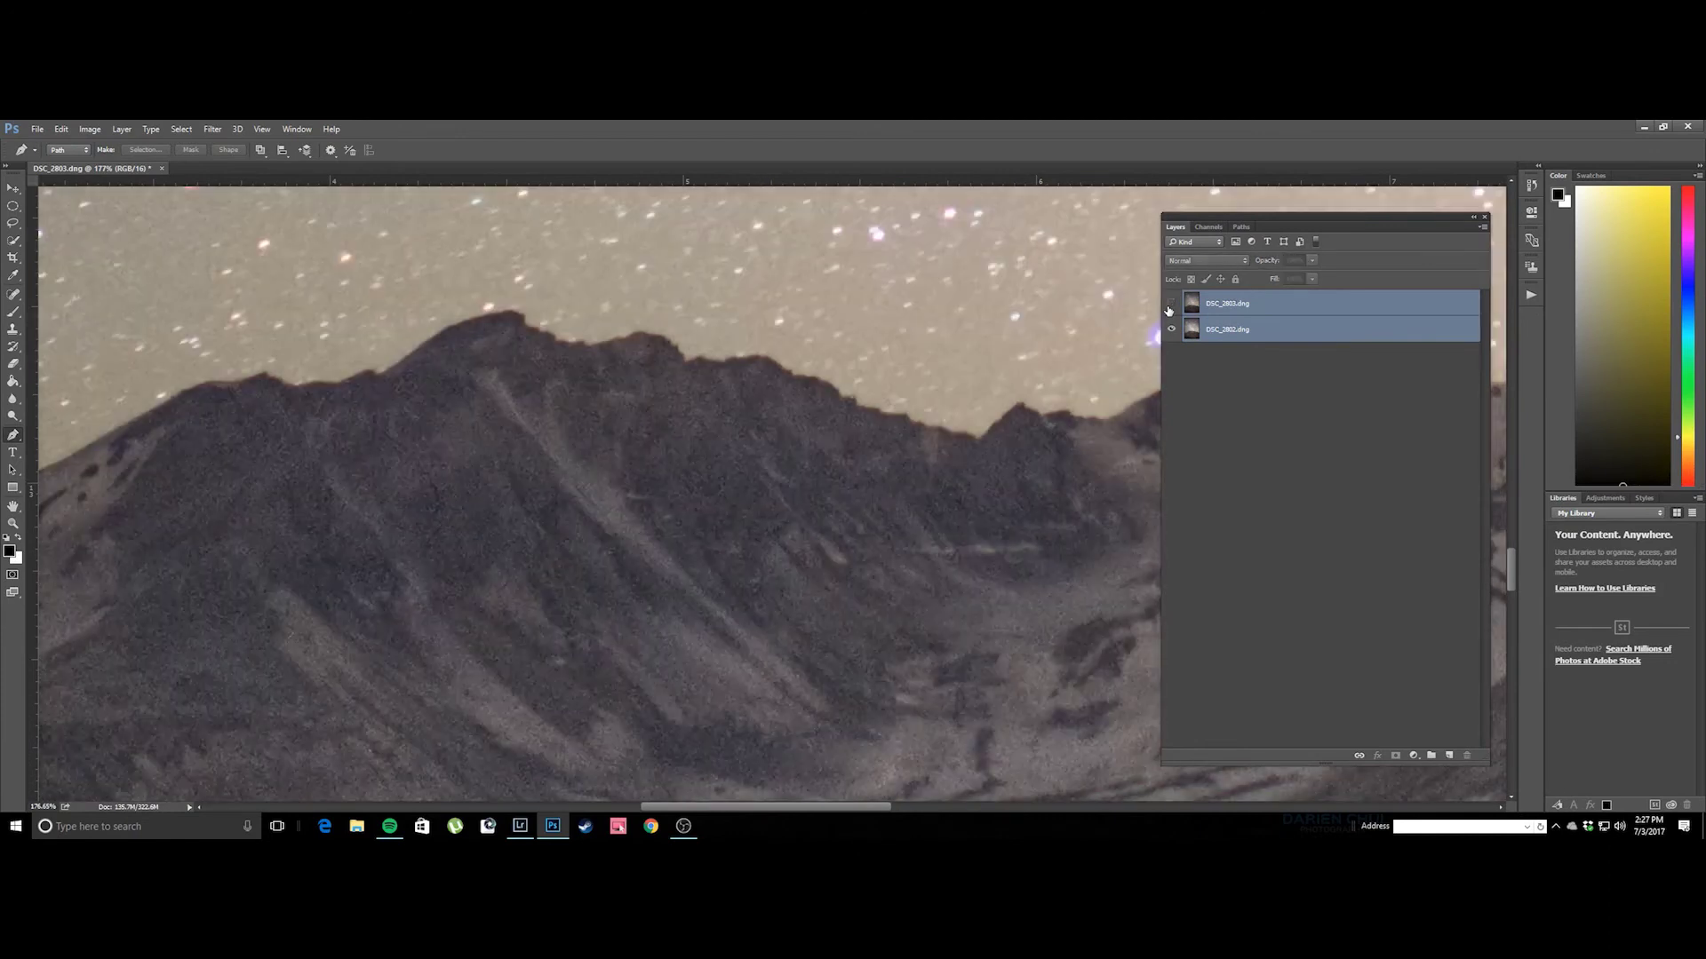
pyautogui.click(1170, 305)
pyautogui.click(1170, 305)
pyautogui.click(1170, 305)
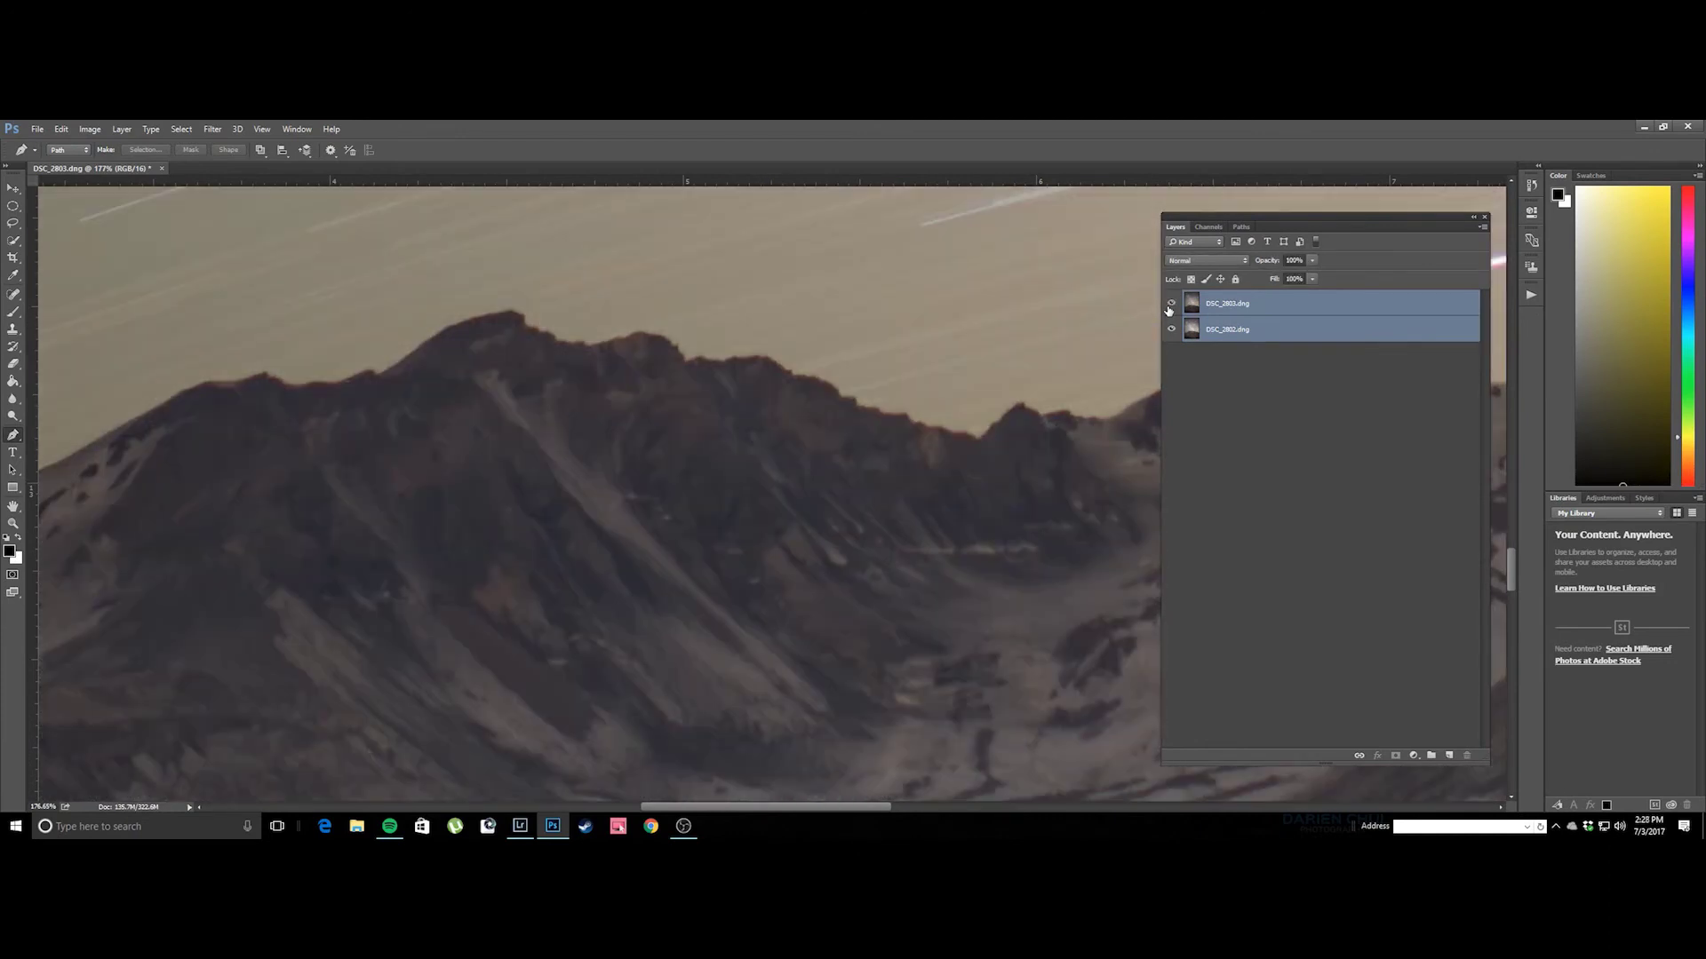
pyautogui.click(1170, 304)
pyautogui.click(1170, 305)
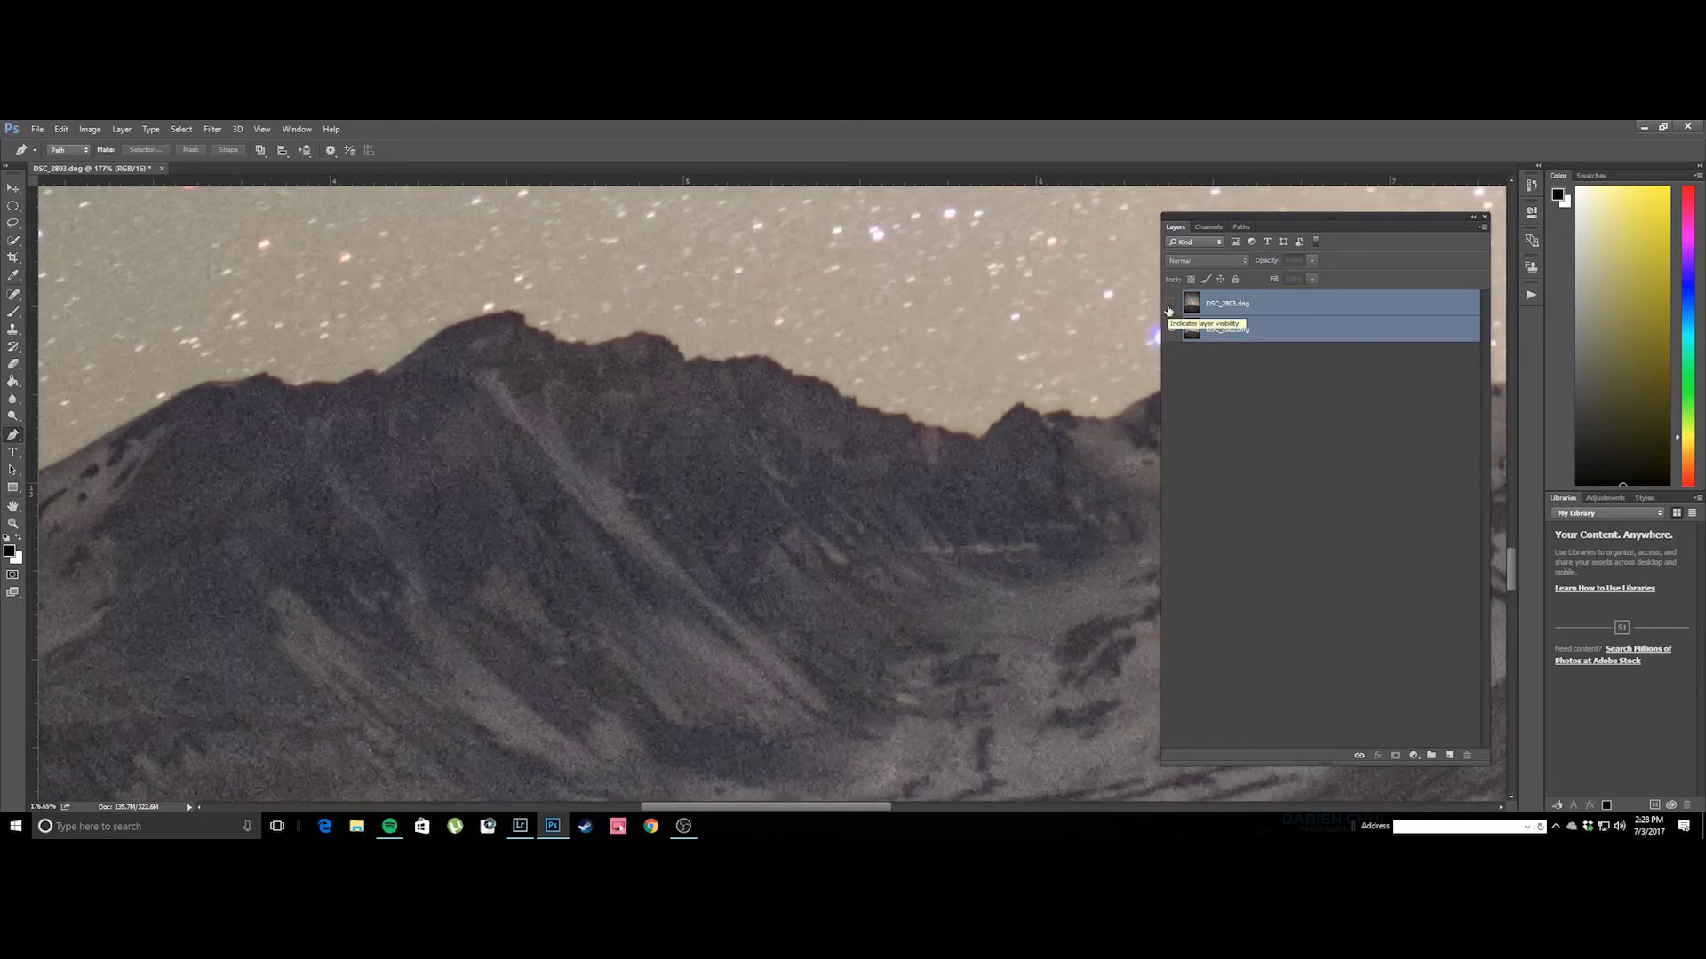
pyautogui.scroll(-1, 944, 448)
pyautogui.scroll(-8, 944, 449)
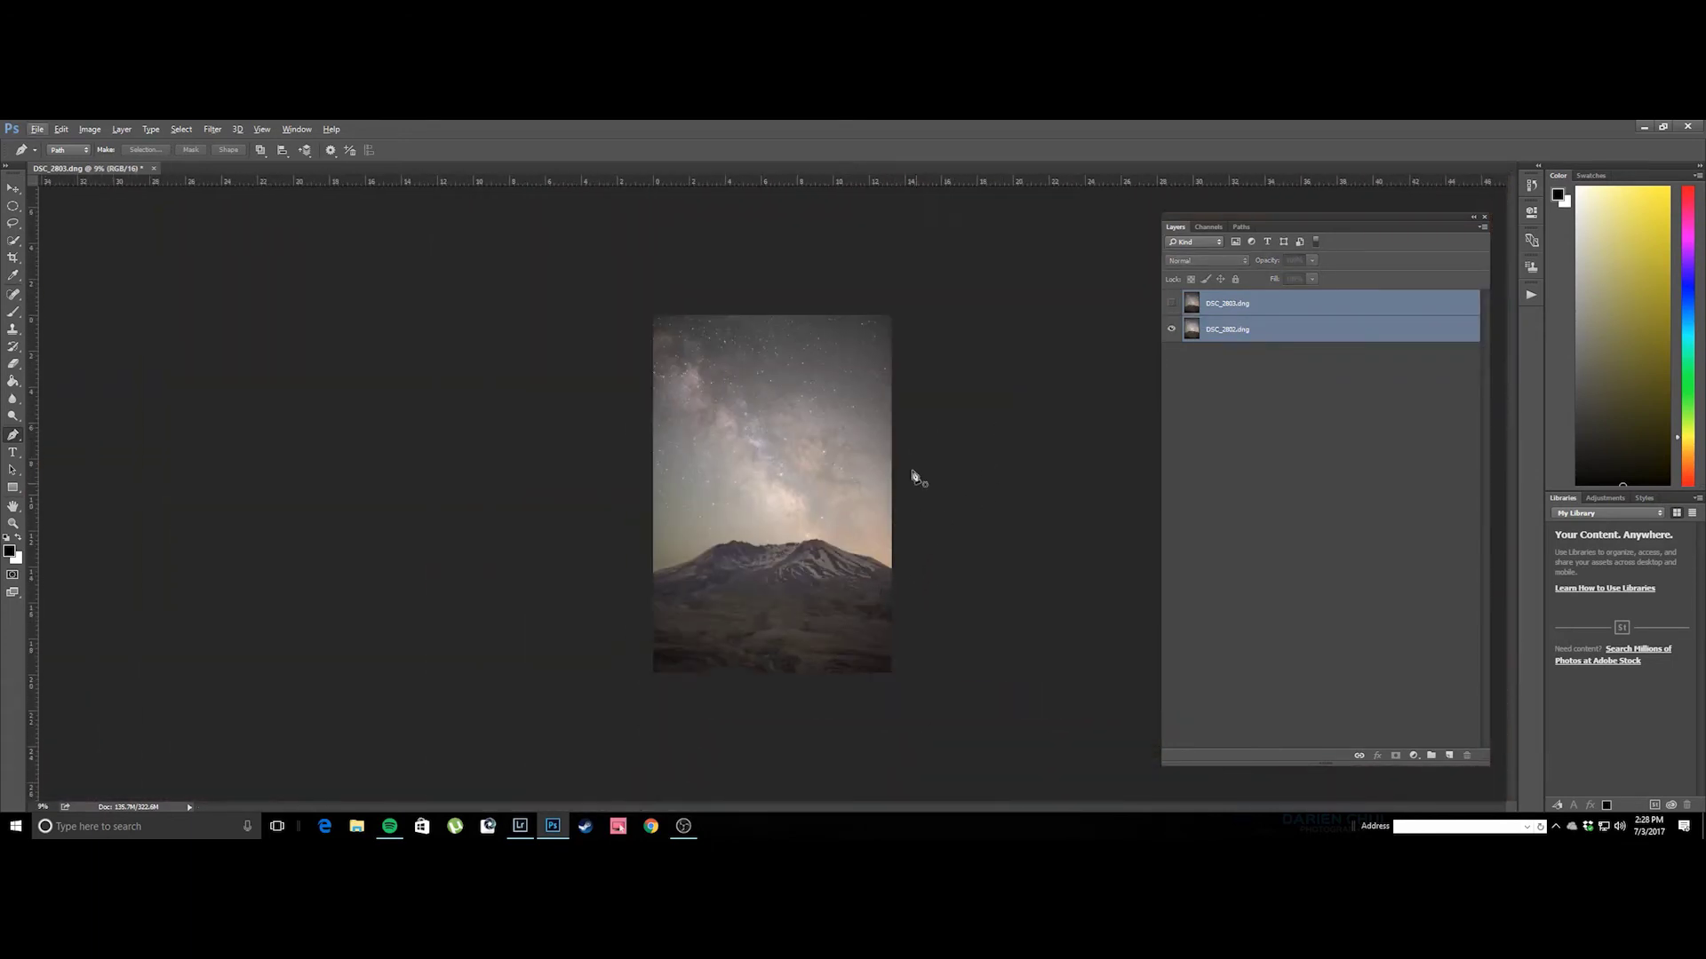
# Make the star-trail layer DSC_2803.dng visible, select only that layer, and add a layer mask to it.
pyautogui.click(1171, 305)
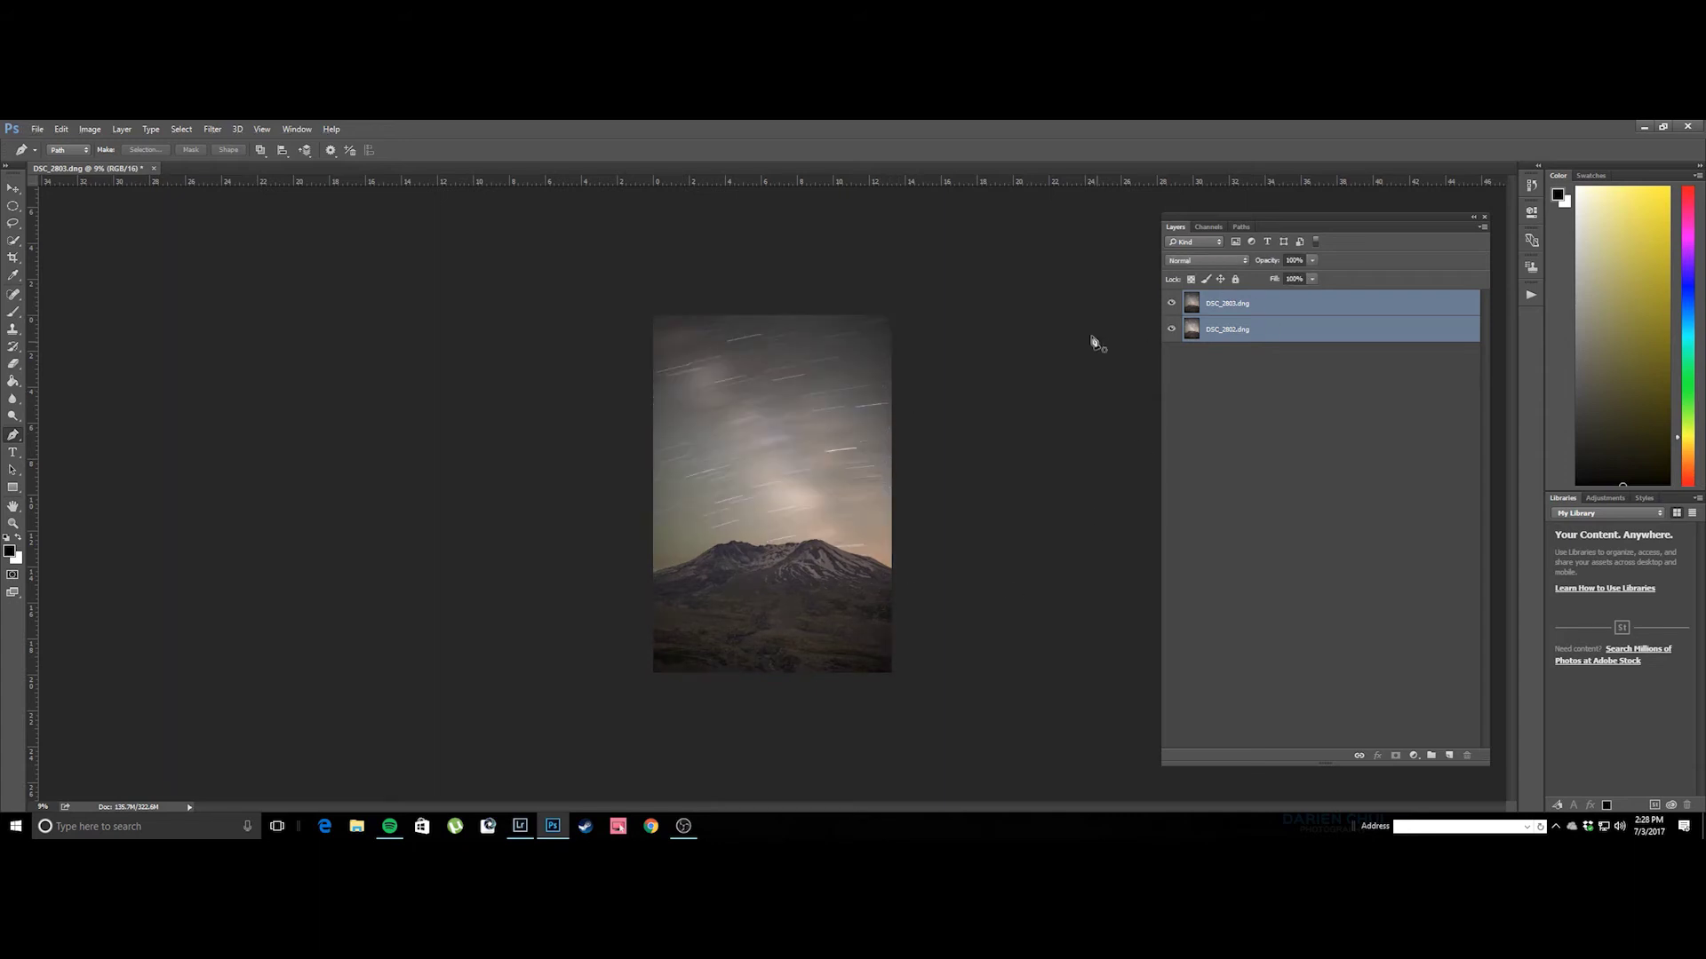
pyautogui.click(1450, 756)
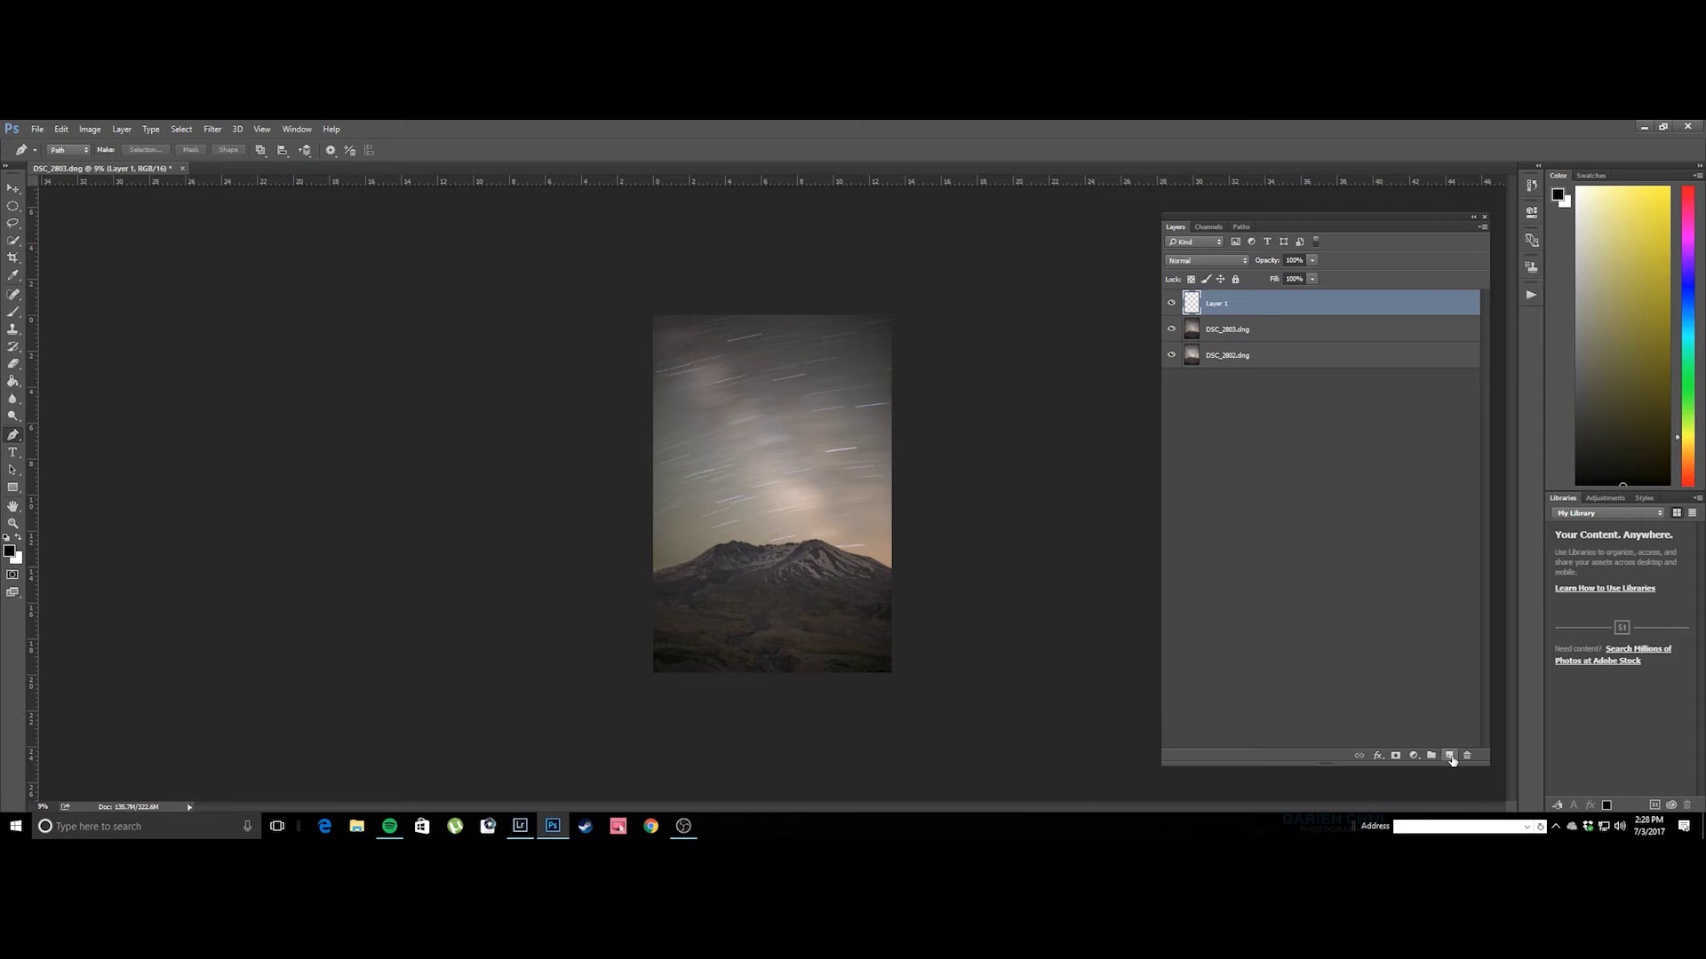
pyautogui.hotkey('ctrl', 'z')
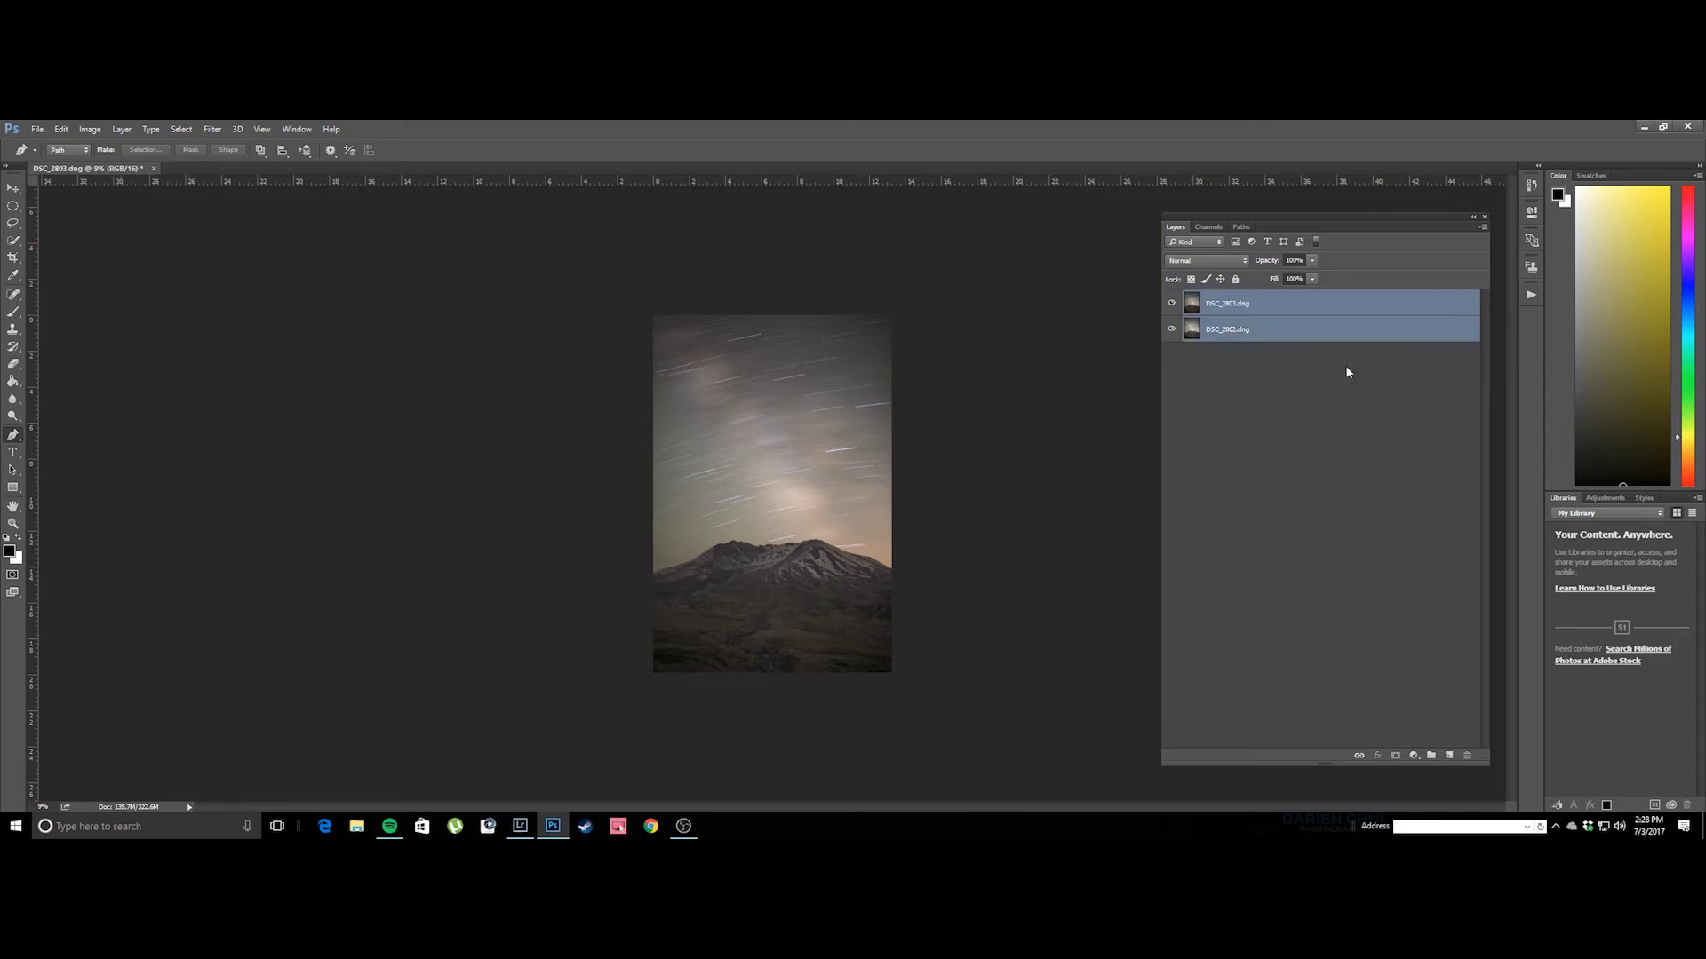
pyautogui.click(1308, 311)
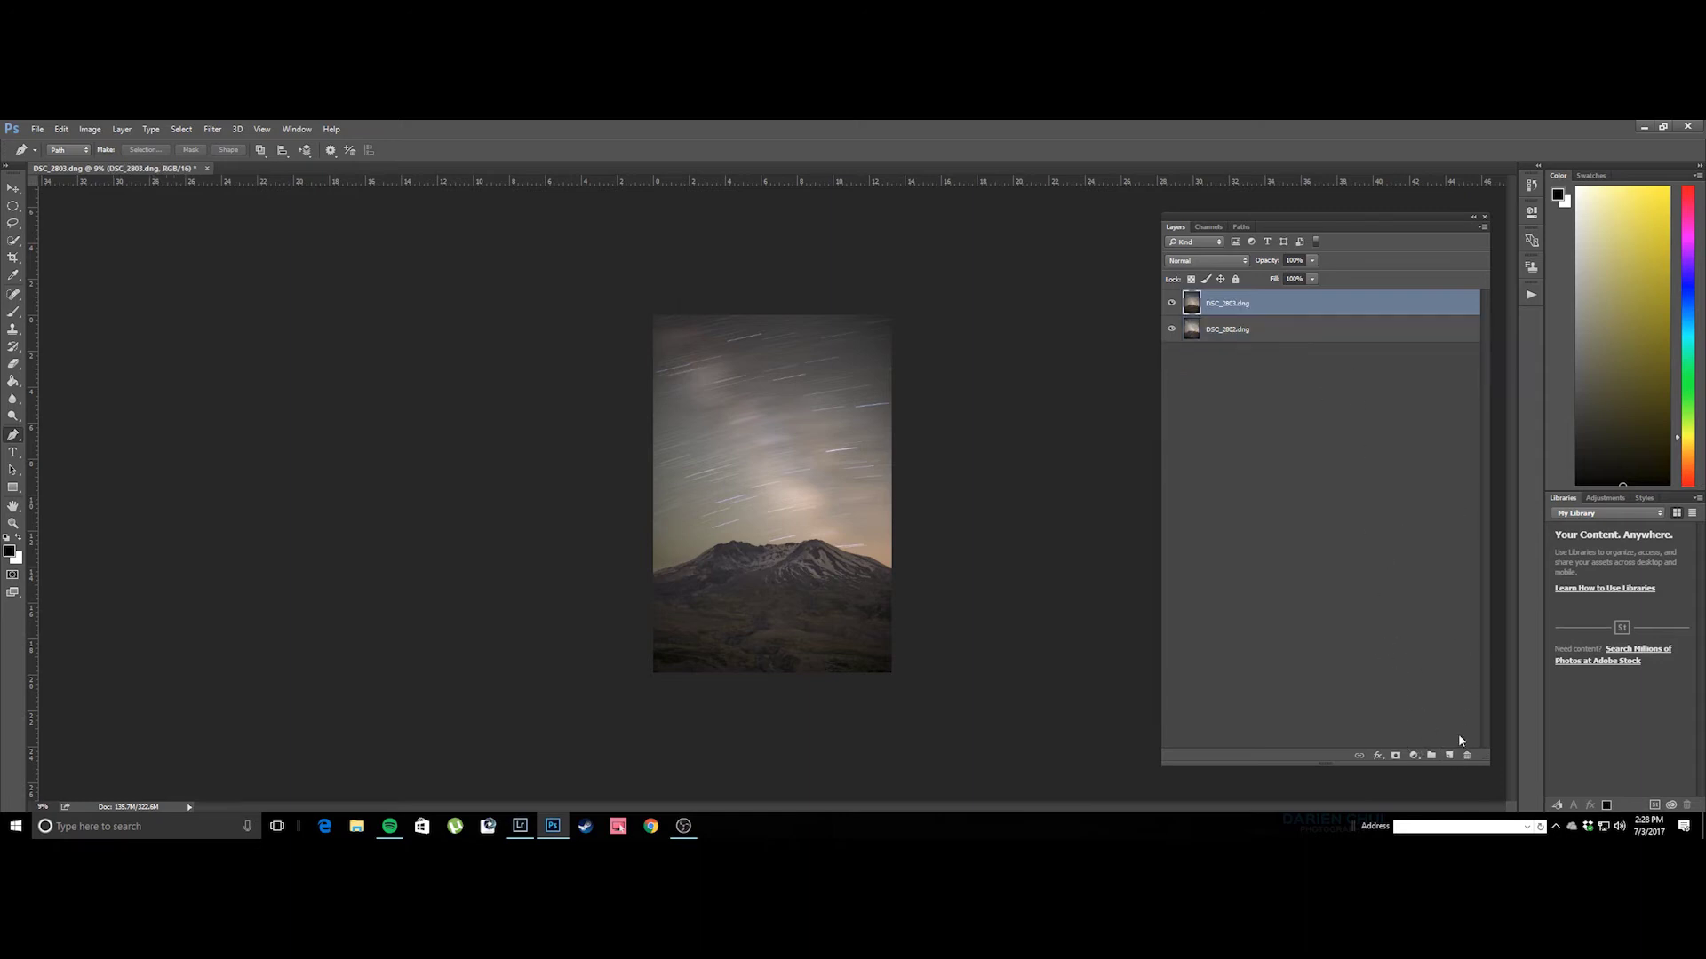
pyautogui.click(1395, 756)
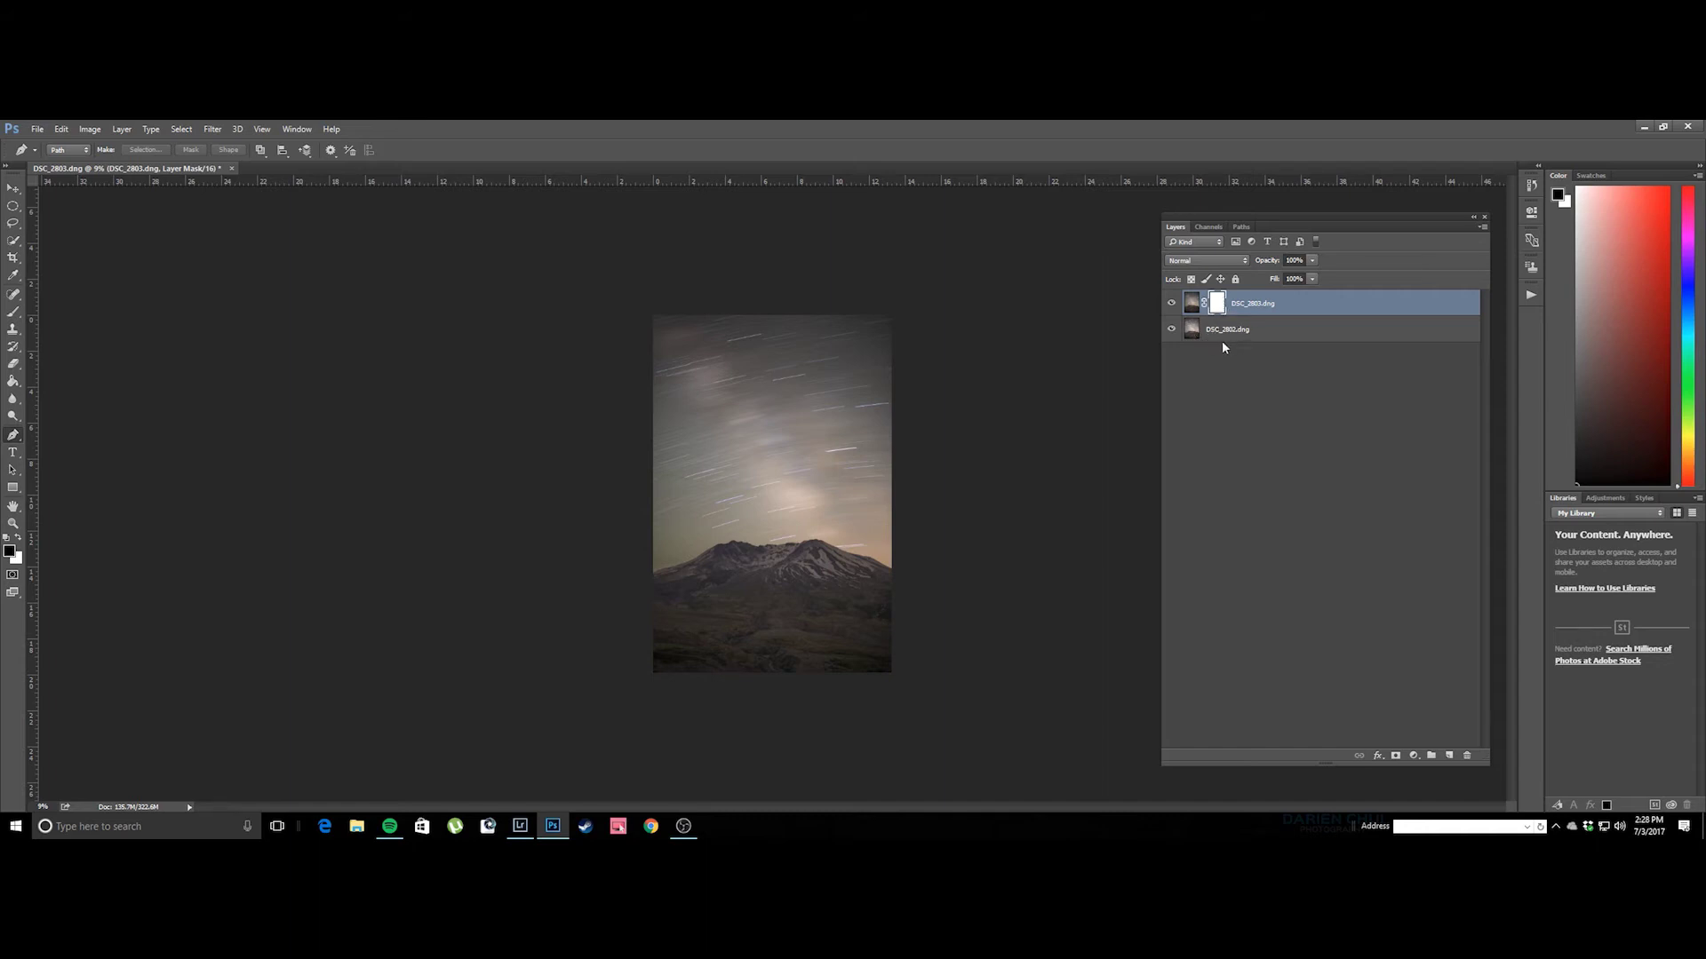
# Invert the DSC_2803.dng layer mask to black so the star-trail exposure is fully hidden.
pyautogui.click(1221, 331)
pyautogui.click(1215, 305)
pyautogui.hotkey('ctrl', 'i')
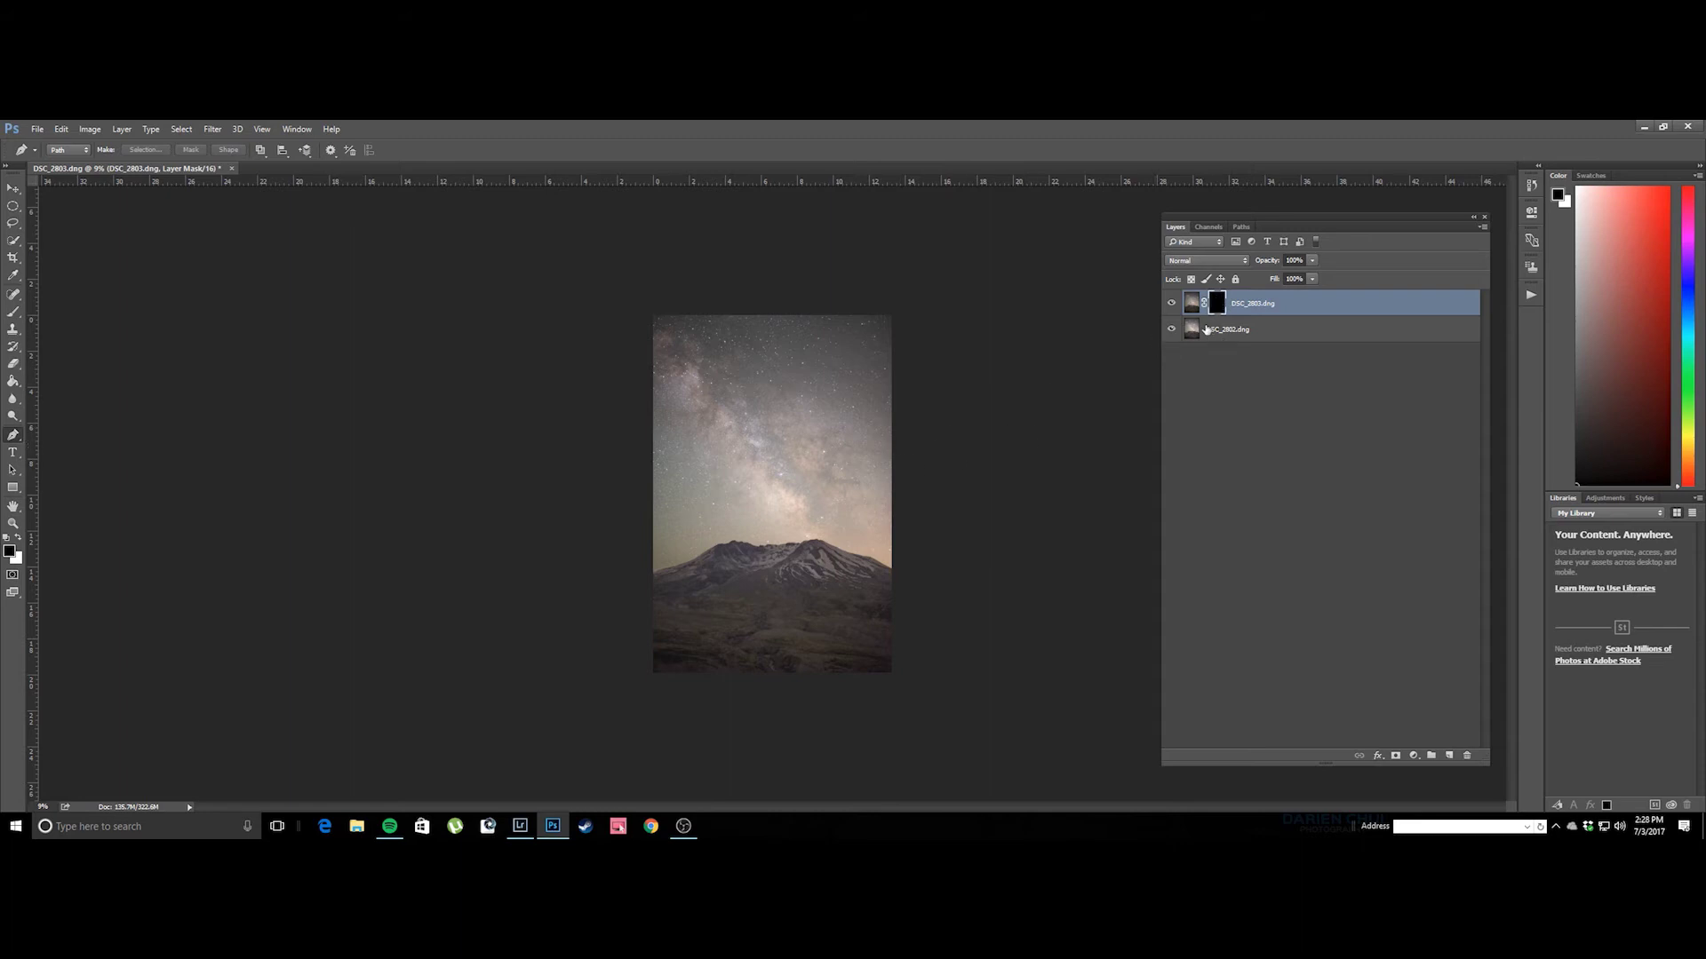
pyautogui.click(1172, 305)
pyautogui.click(1171, 305)
# Activate the Brush tool with white as the foreground color for painting on the star-trail layer's mask.
pyautogui.press('b')
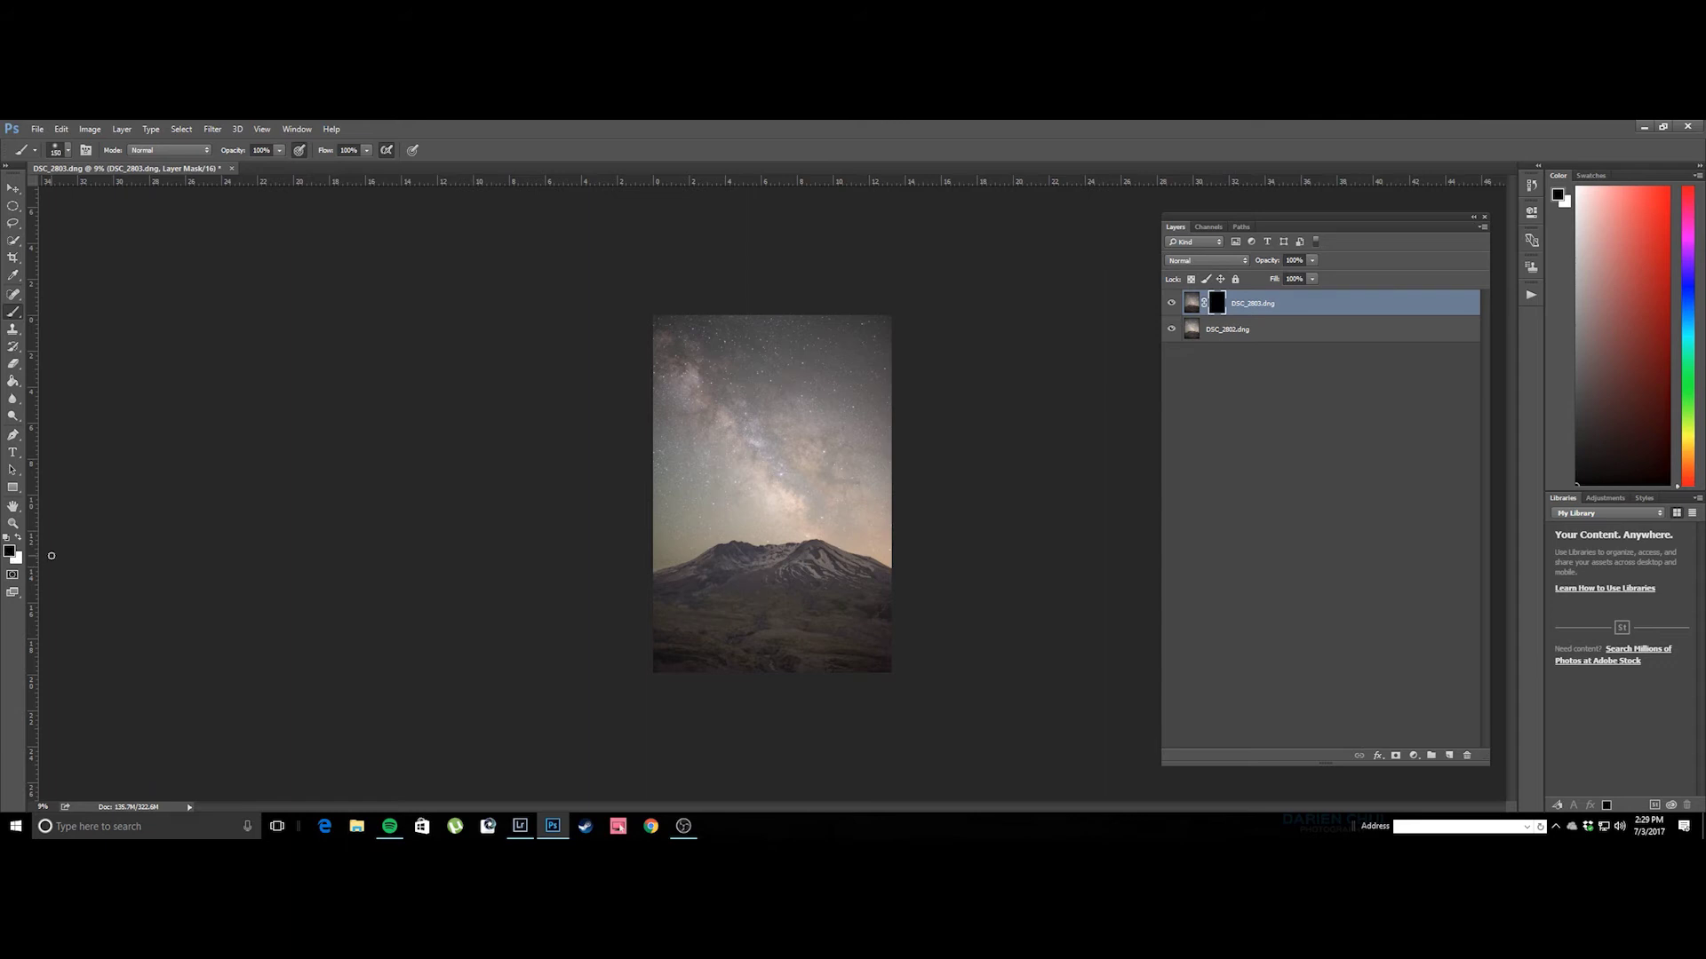
pyautogui.press('x')
pyautogui.press('x')
pyautogui.press('x')
pyautogui.scroll(3, 604, 684)
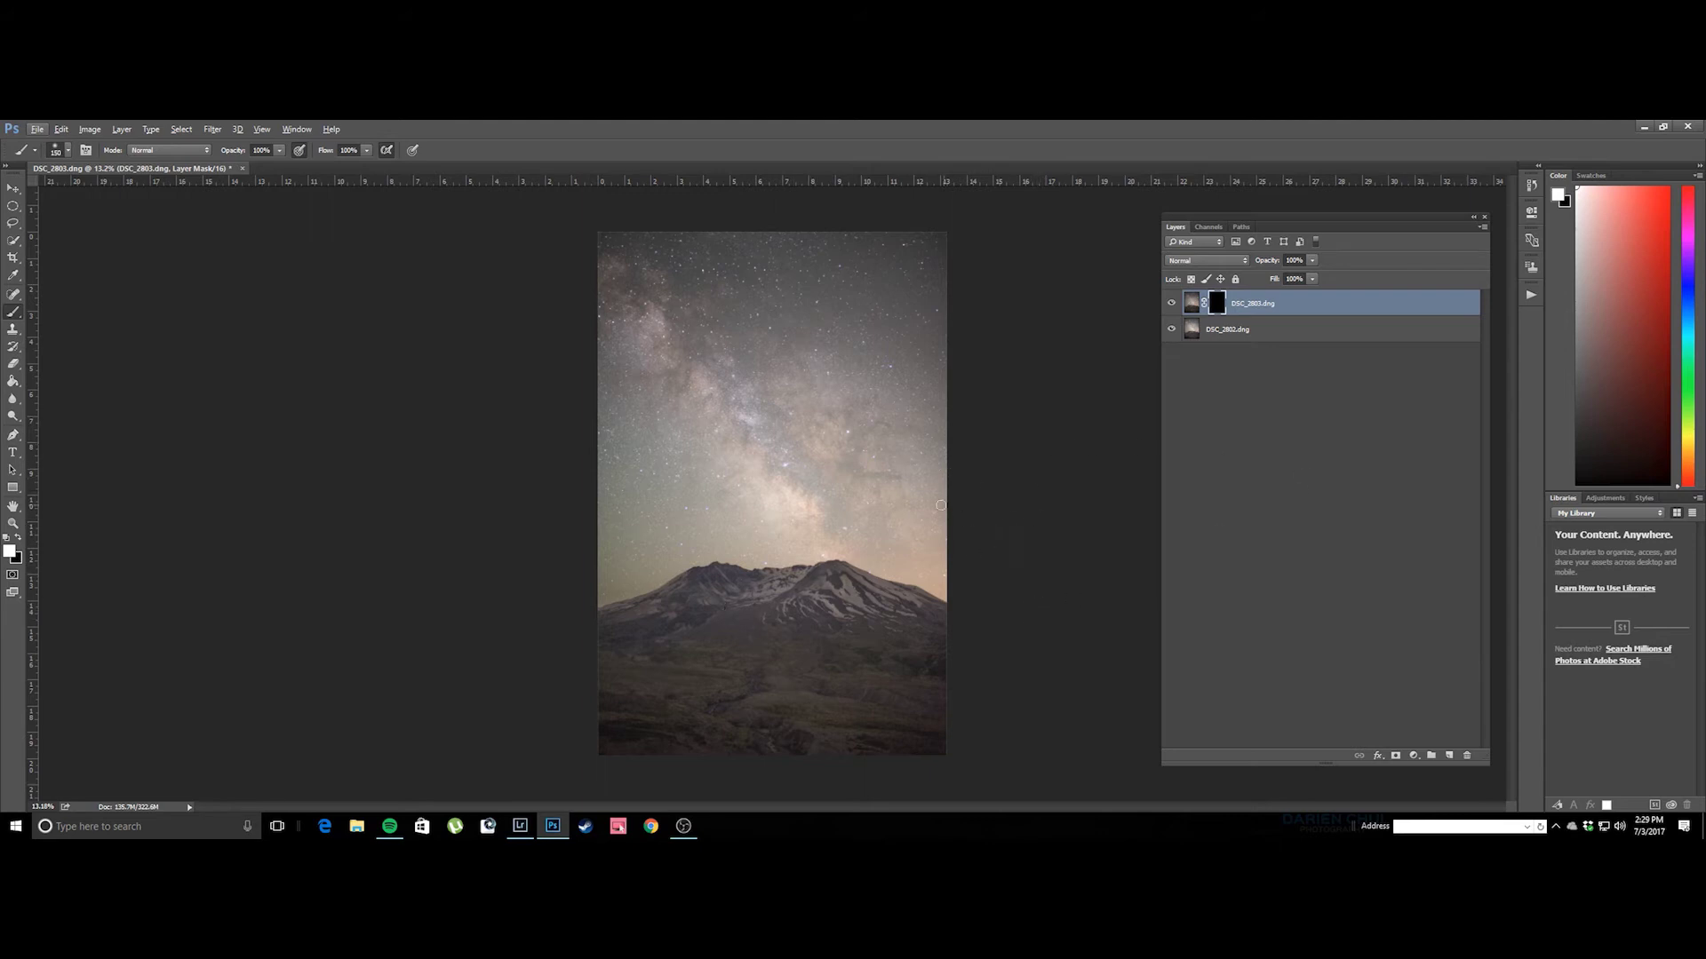
pyautogui.press('alt')
pyautogui.scroll(2, 538, 643)
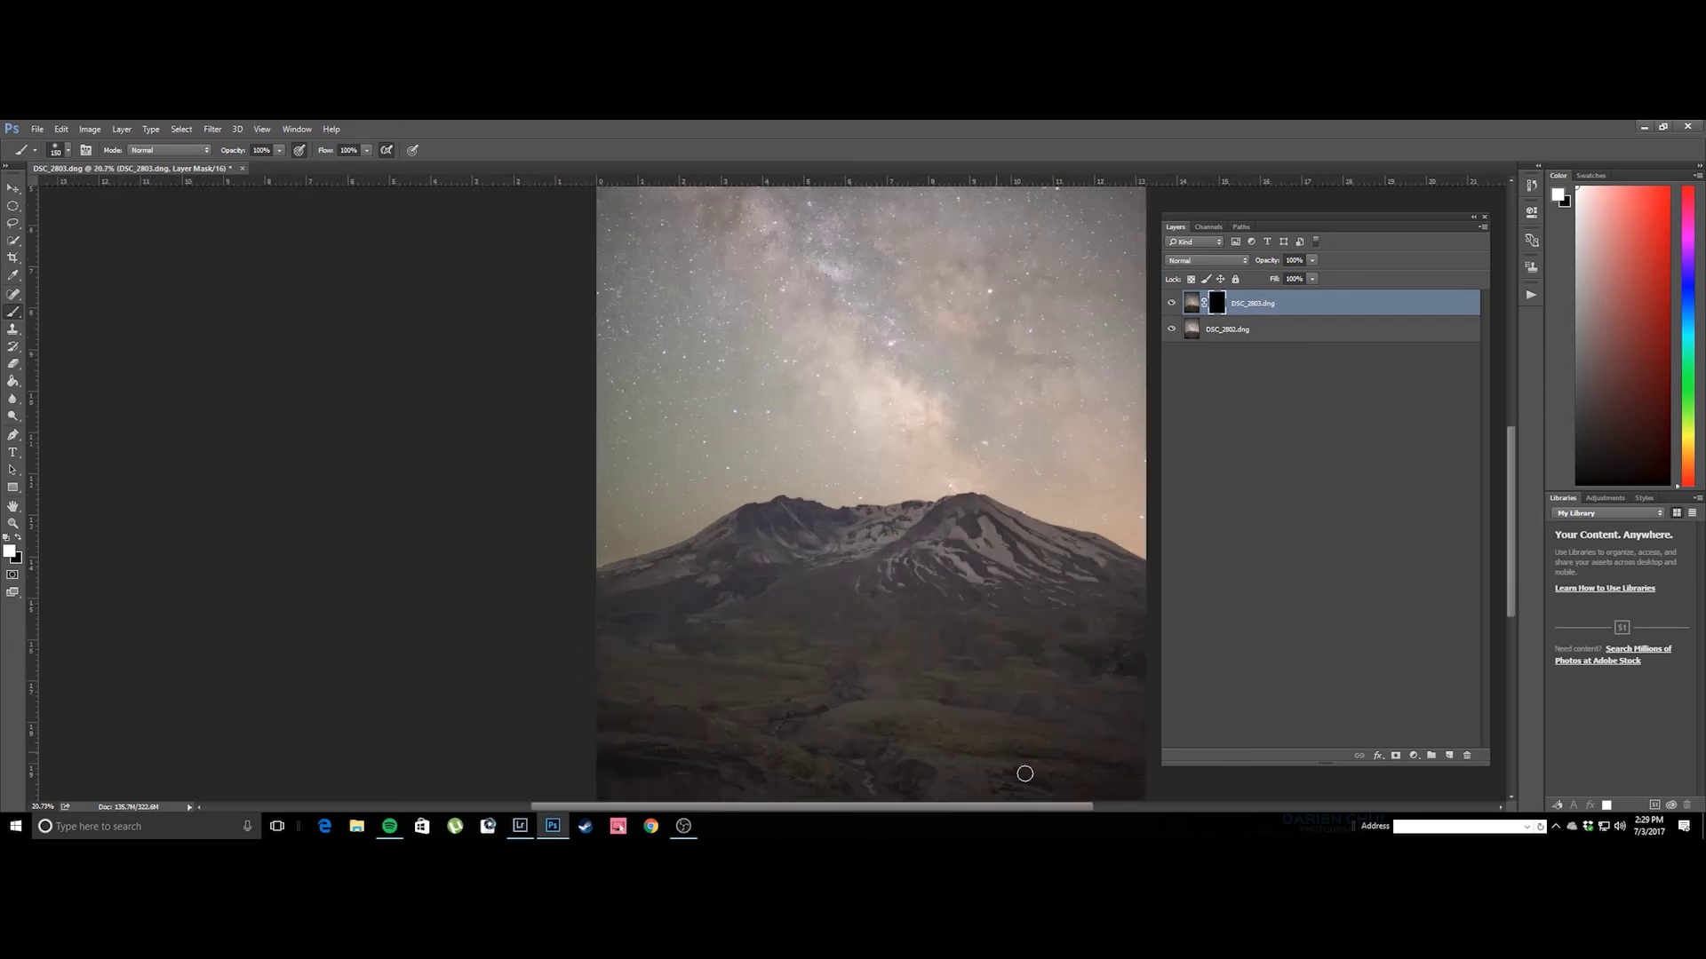
pyautogui.hscroll(3, 959, 674)
pyautogui.scroll(-3, 727, 564)
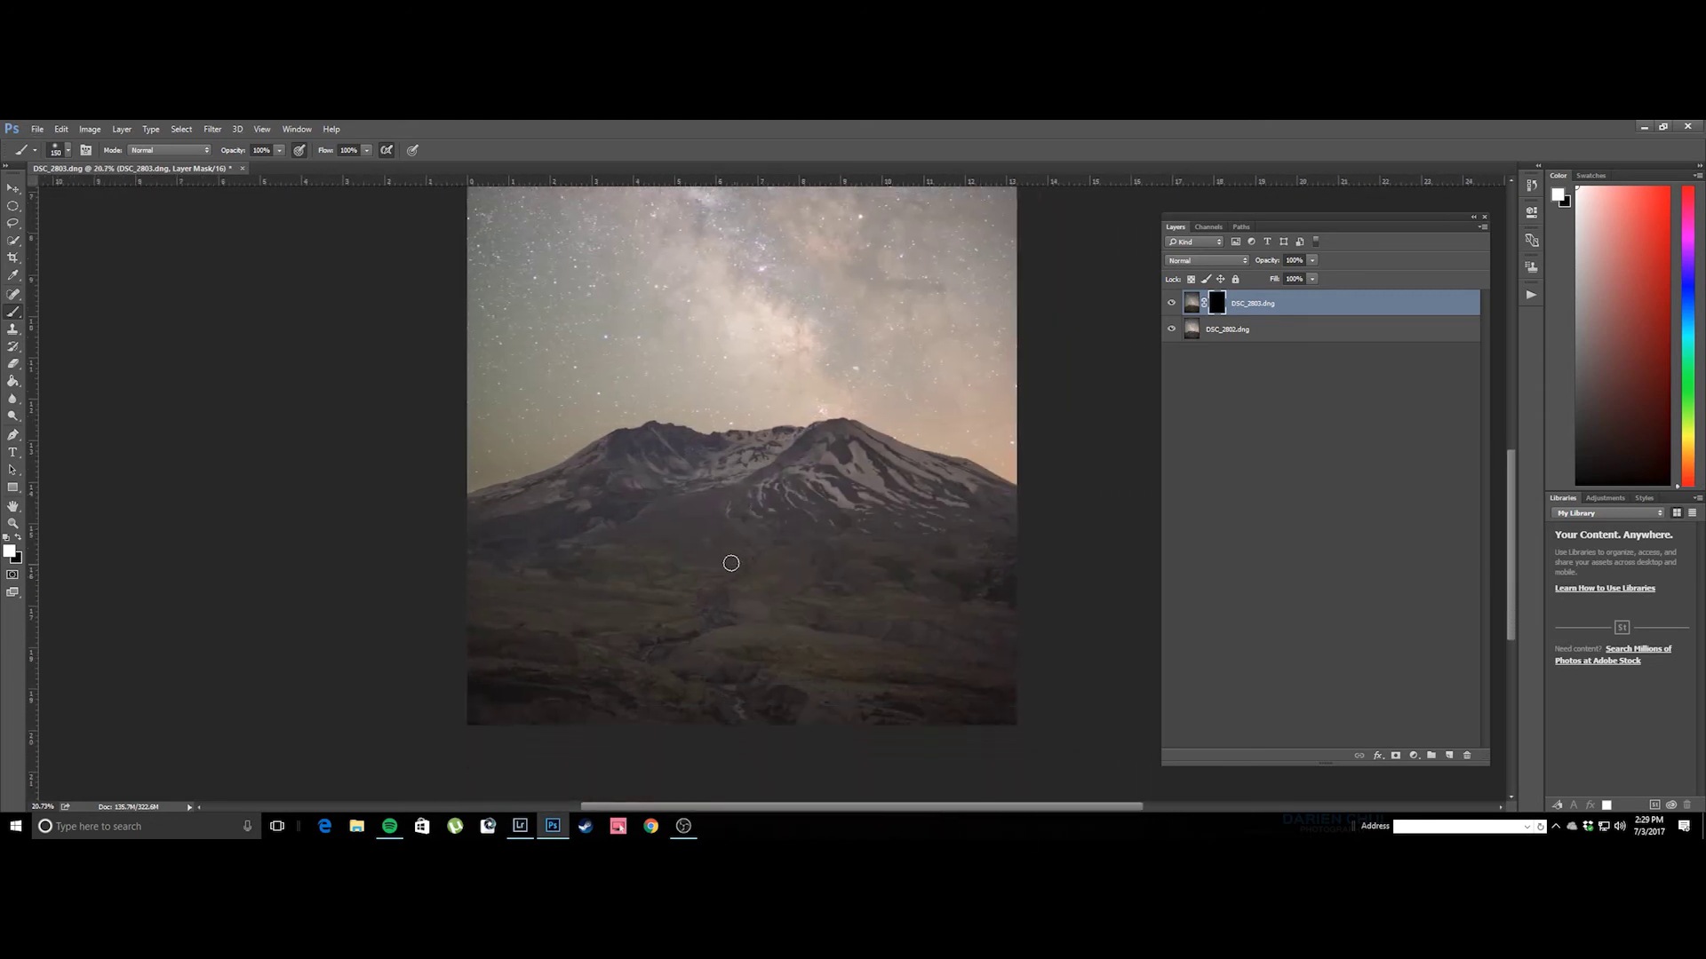
pyautogui.scroll(2, 487, 461)
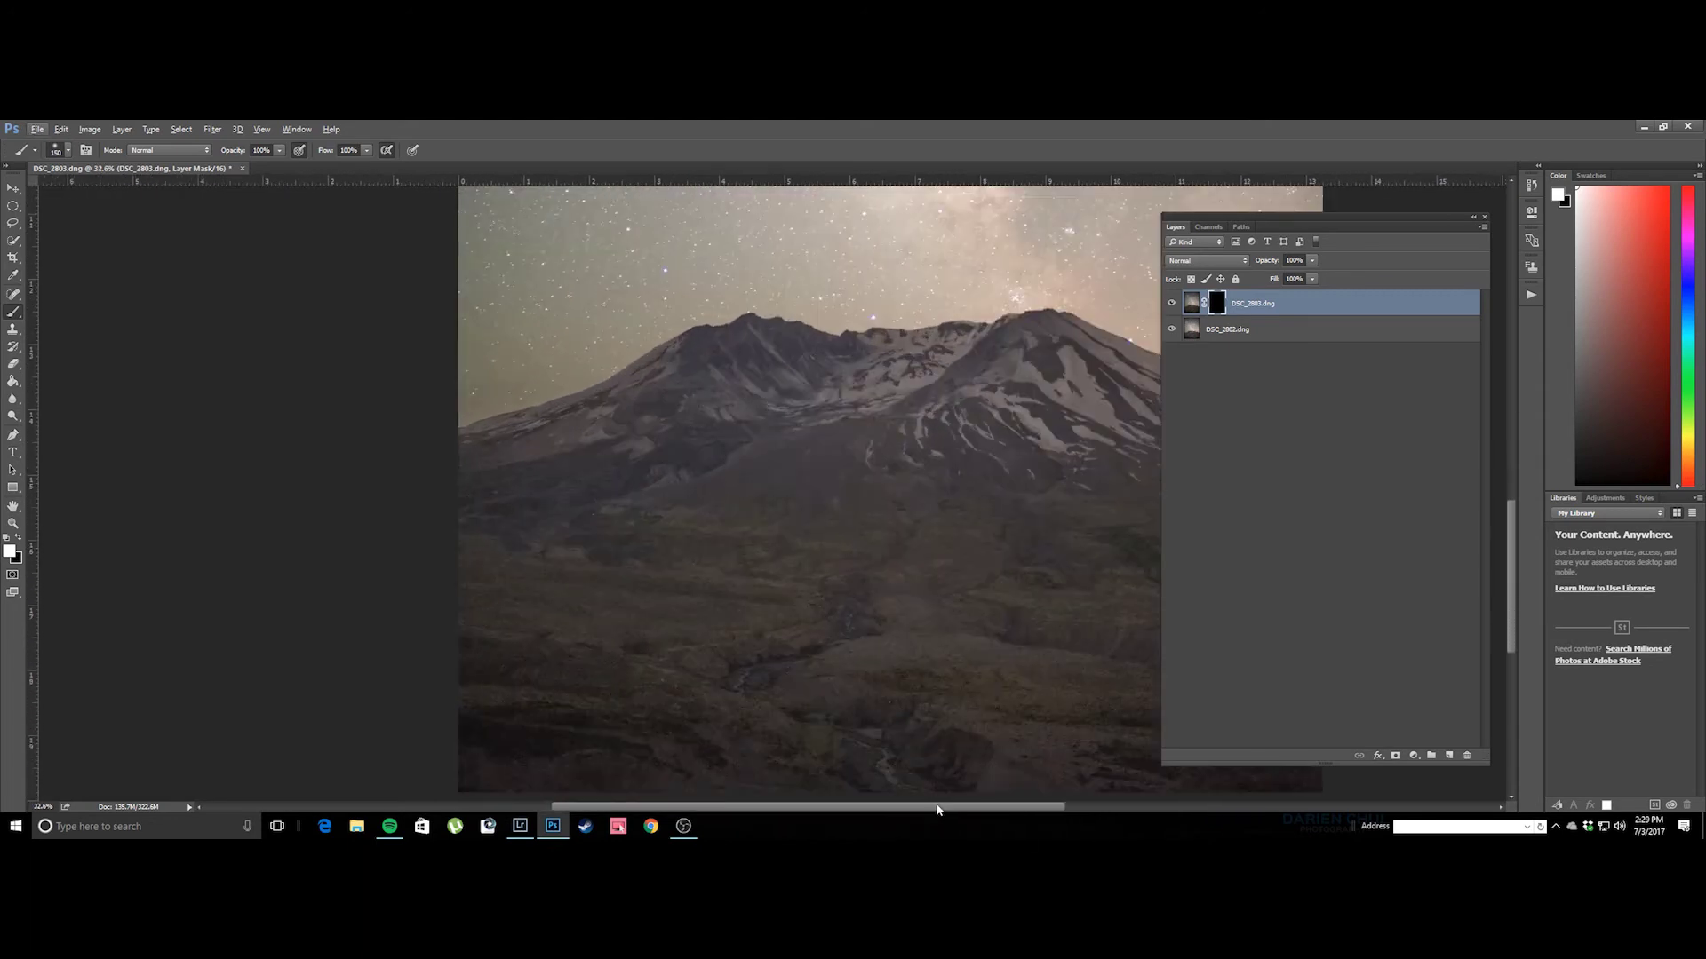
pyautogui.moveTo(941, 807); pyautogui.dragTo(1009, 780)
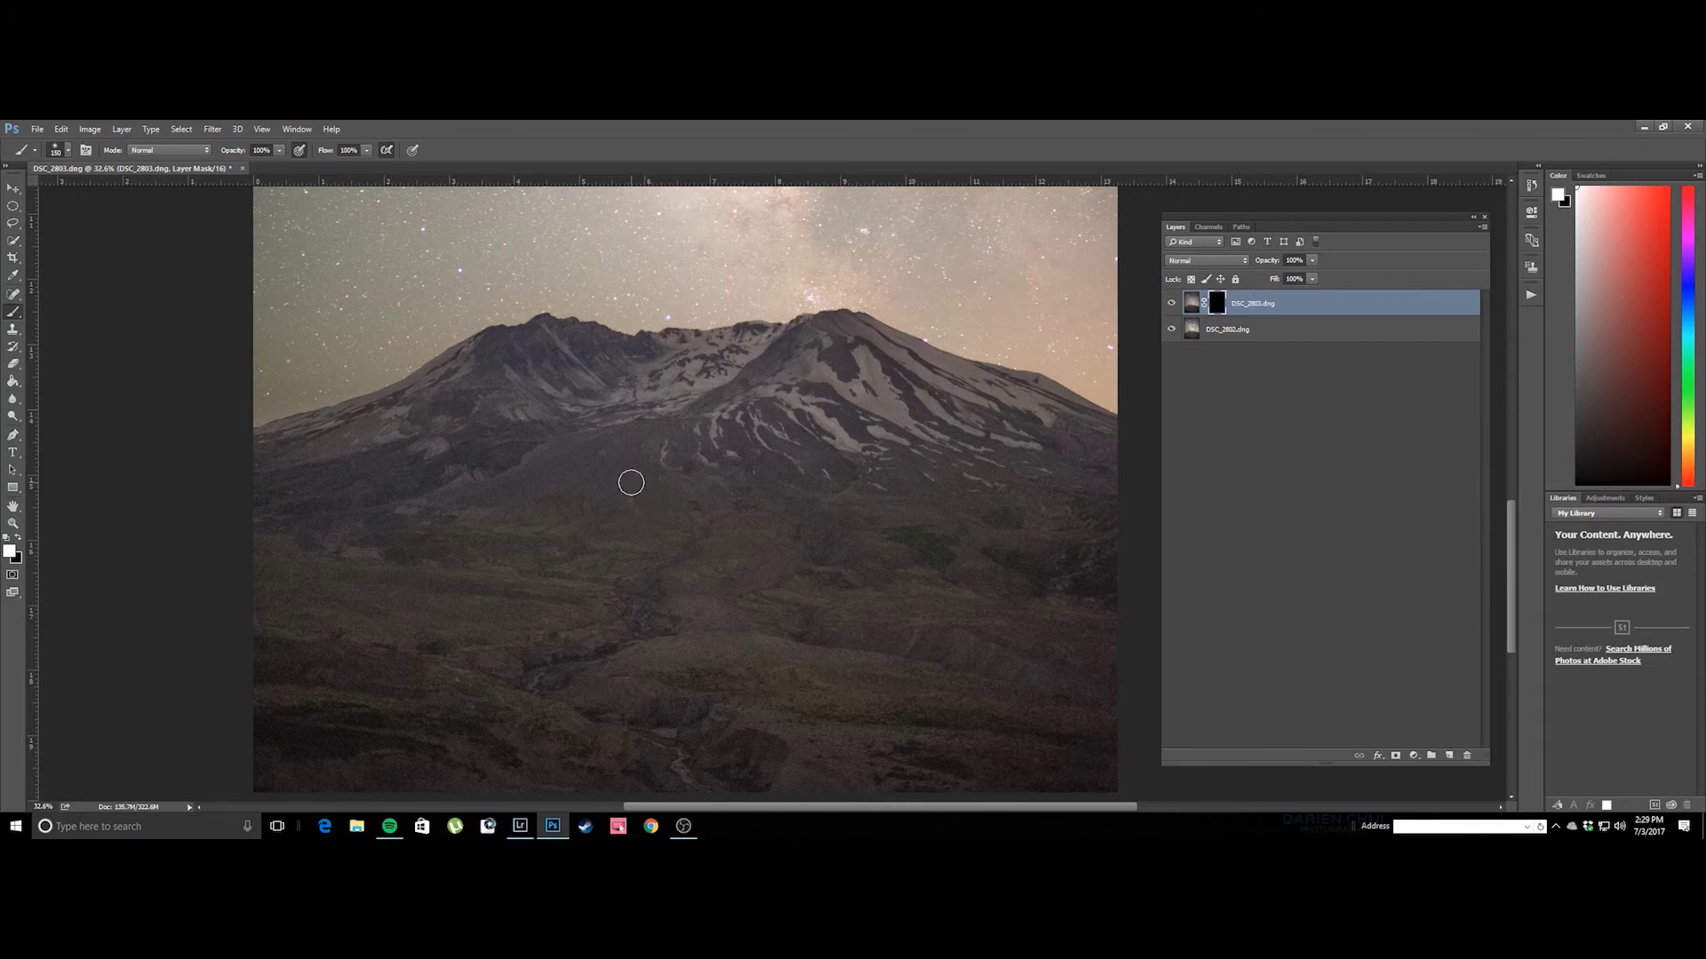
# Enlarge the brush to 900 px and paint white on the mask over the mountain and the whole foreground.
pyautogui.press(']')
pyautogui.press(']')
pyautogui.press(']')
pyautogui.press(']')
pyautogui.press(']')
pyautogui.press(']')
pyautogui.press(']')
pyautogui.press(']')
pyautogui.press(']')
pyautogui.press(']')
pyautogui.click(563, 396)
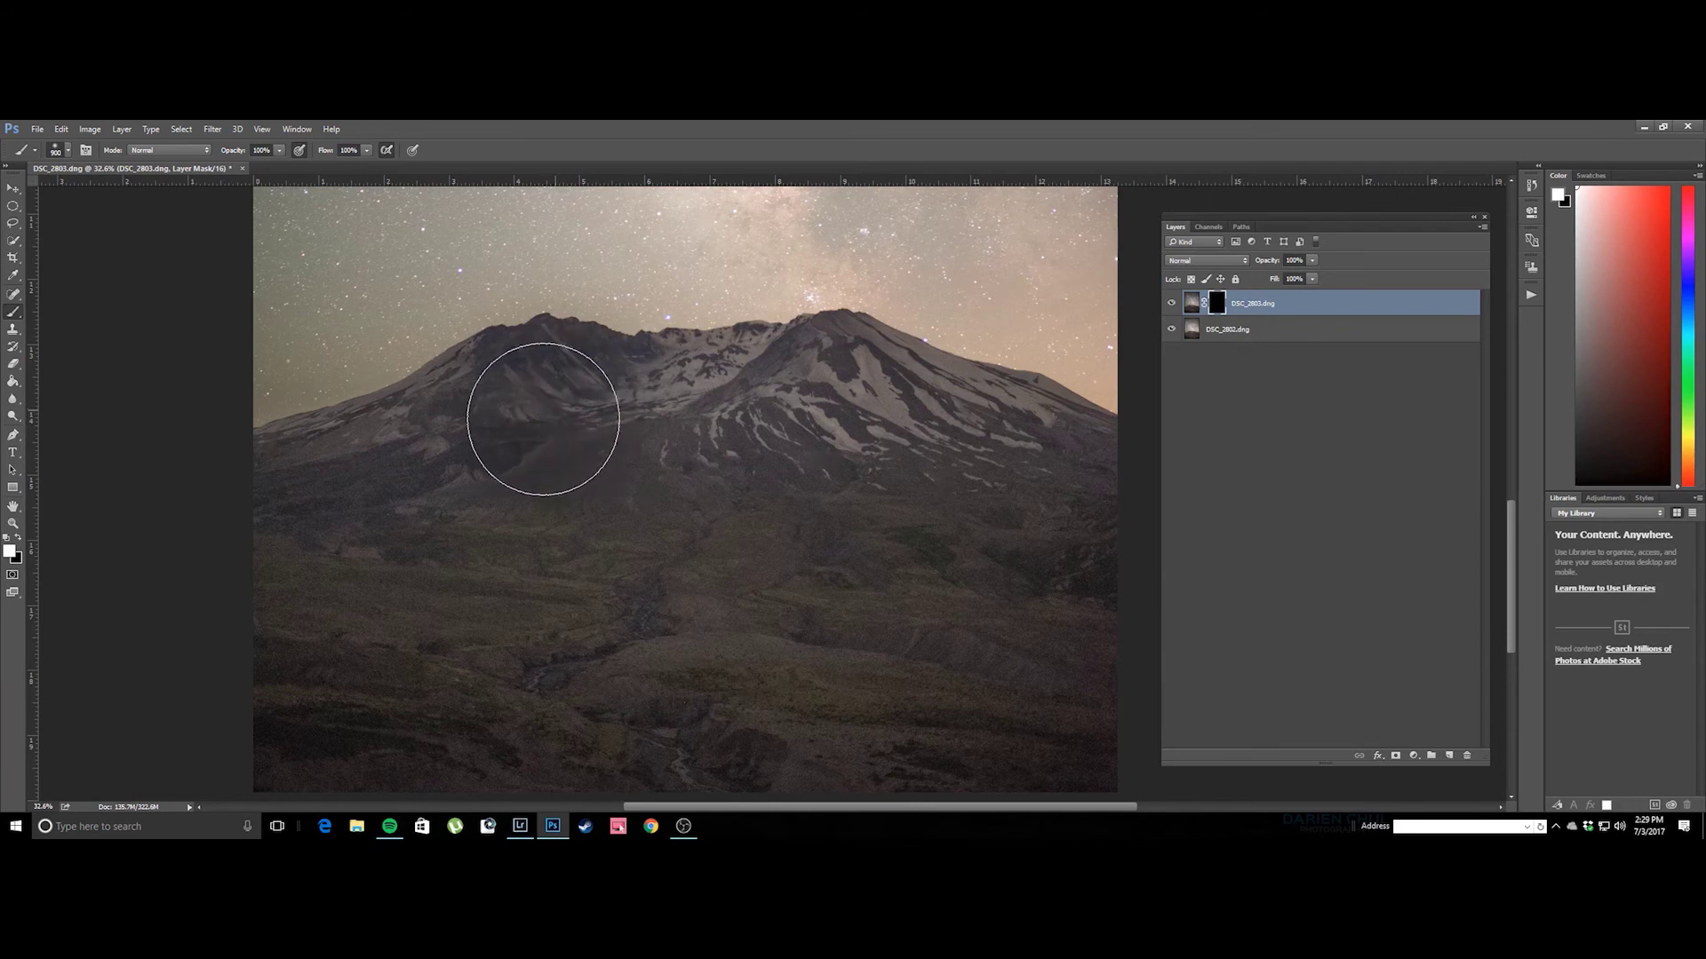
pyautogui.moveTo(343, 525)
pyautogui.mouseDown()
pyautogui.moveTo(1008, 559)
pyautogui.moveTo(758, 563)
pyautogui.moveTo(744, 492)
pyautogui.moveTo(639, 442)
pyautogui.moveTo(839, 420)
pyautogui.moveTo(821, 408)
pyautogui.moveTo(1058, 481)
pyautogui.moveTo(947, 463)
pyautogui.moveTo(1167, 701)
pyautogui.moveTo(1061, 732)
pyautogui.moveTo(1061, 817)
pyautogui.moveTo(439, 732)
pyautogui.moveTo(342, 761)
pyautogui.moveTo(211, 750)
pyautogui.mouseUp()
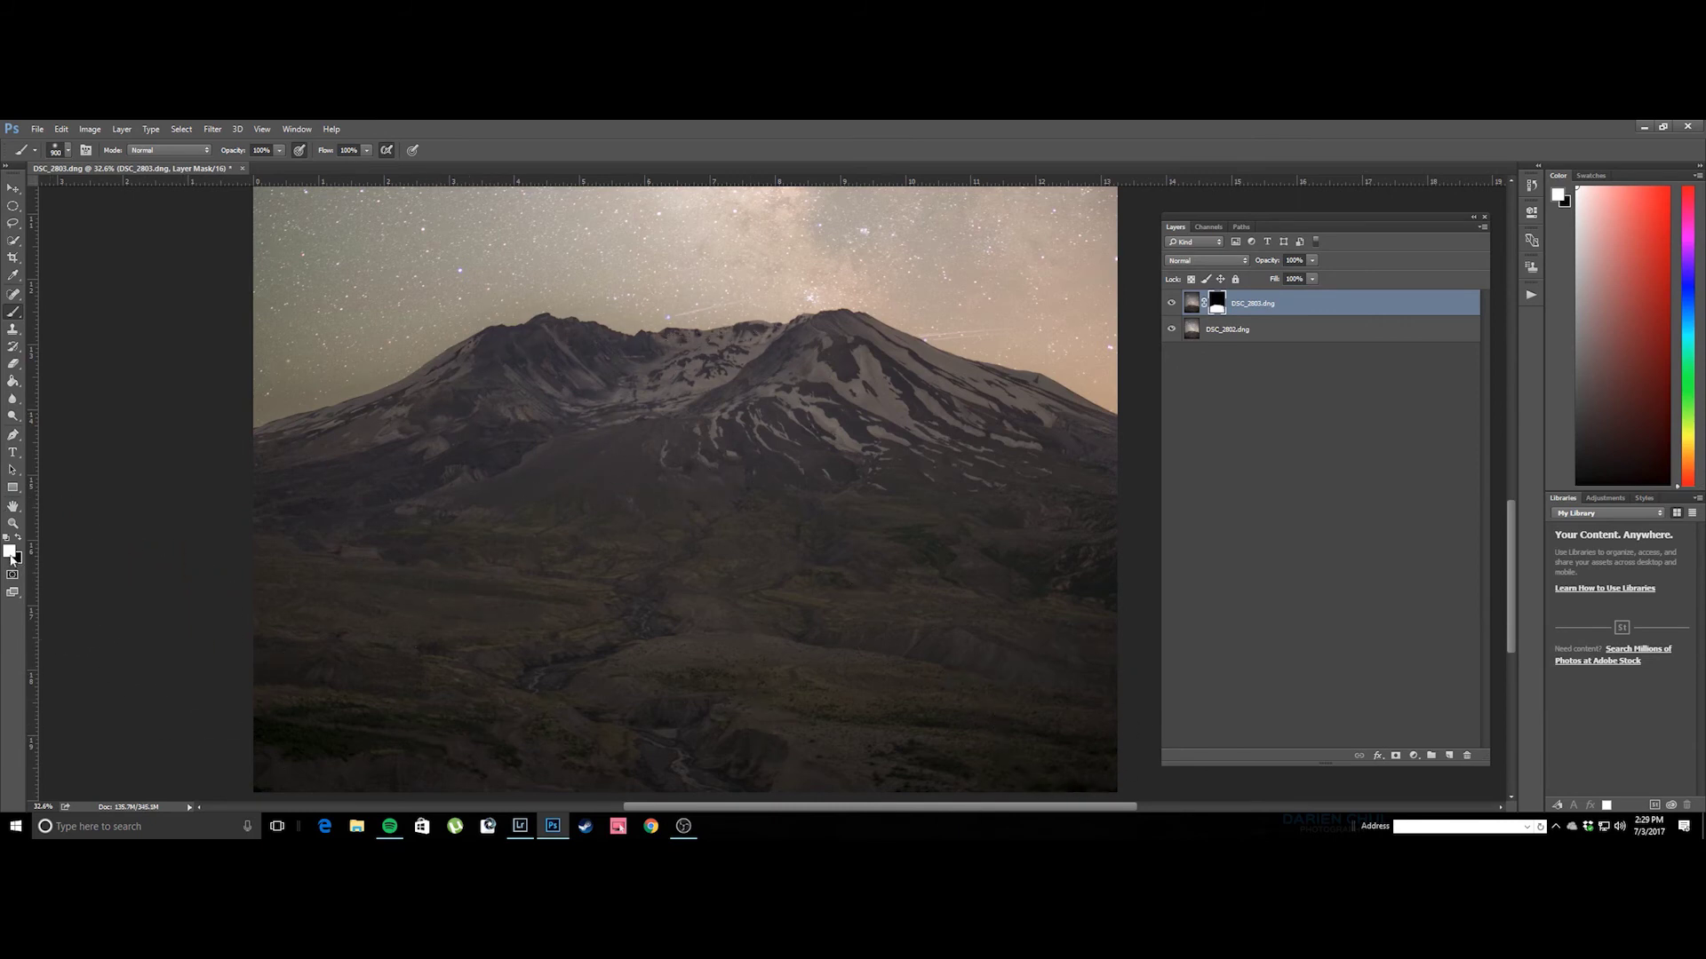
# Target the DSC_2803.dng layer mask and reduce the brush to 250 px for the streaks above the mountain's right slope.
pyautogui.click(1185, 304)
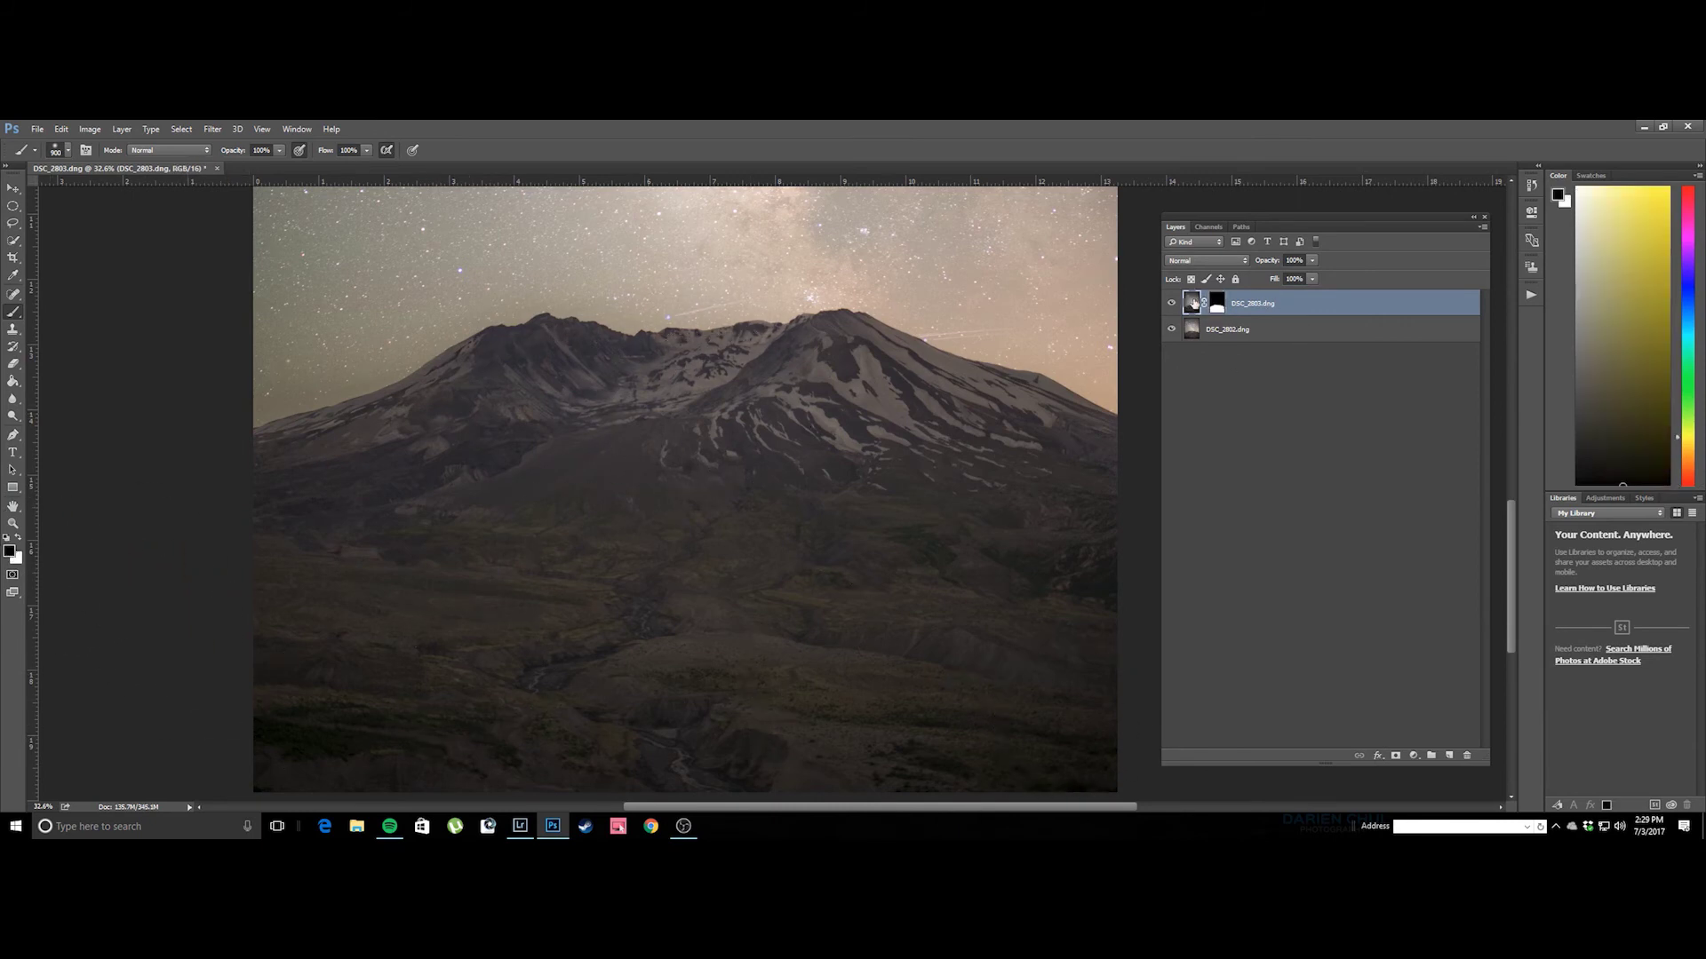
pyautogui.click(1215, 304)
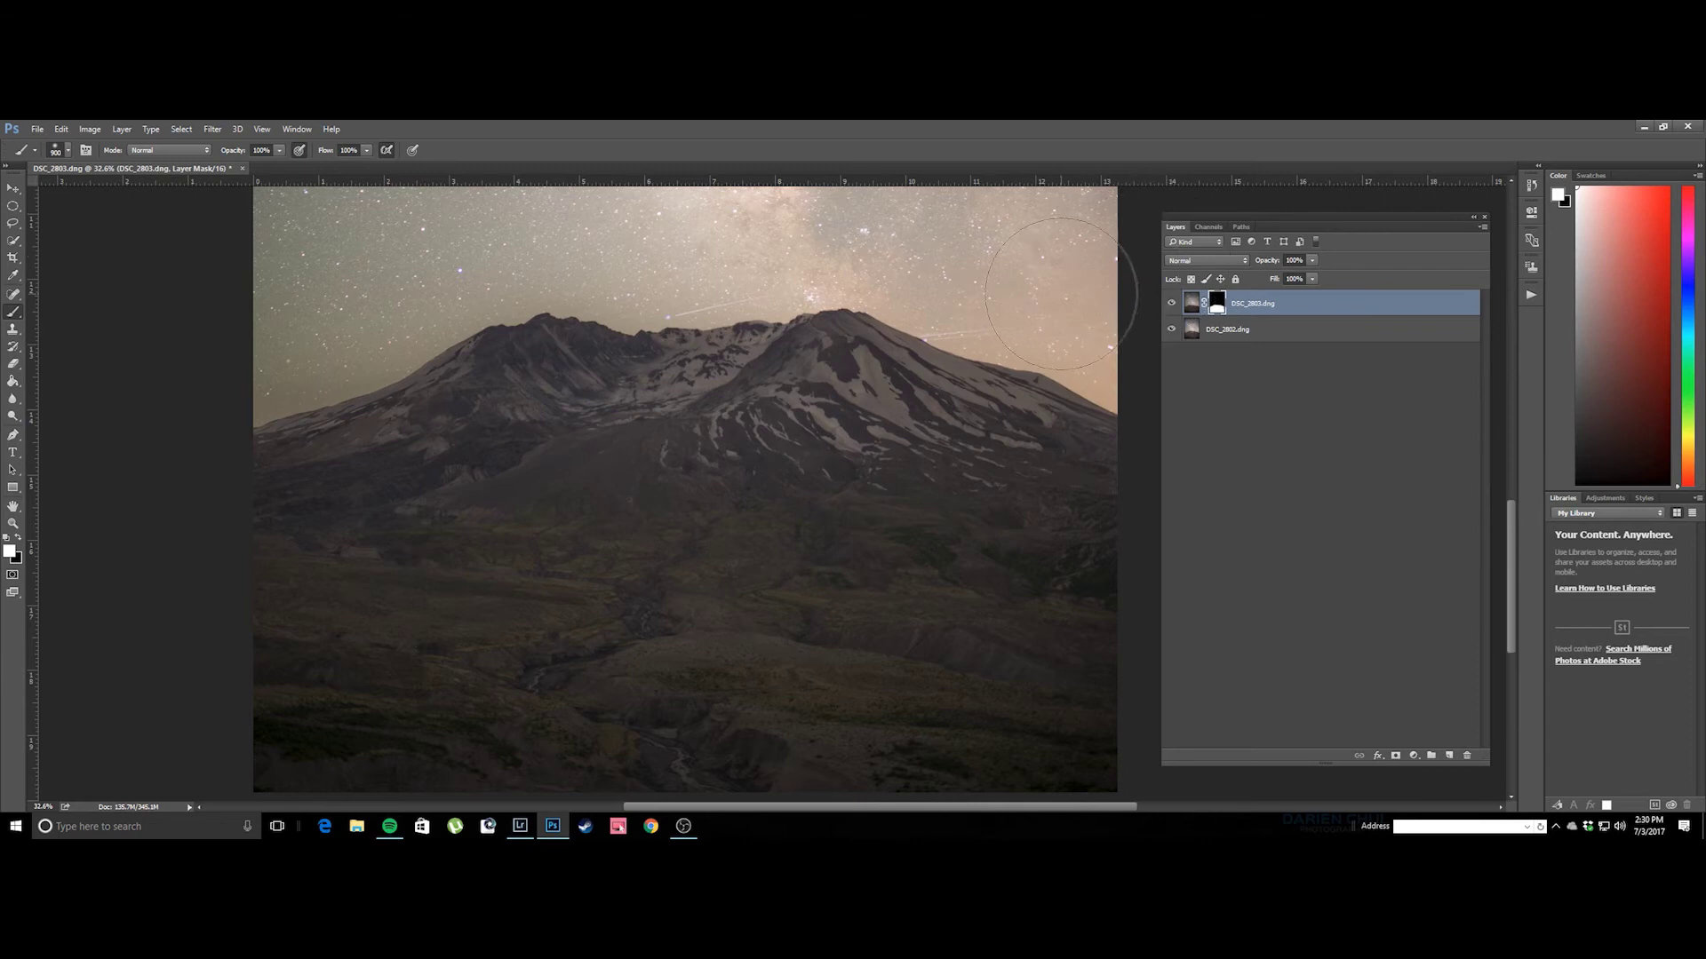
pyautogui.press('[')
pyautogui.press('[')
pyautogui.press('[')
pyautogui.scroll(5, 1015, 276)
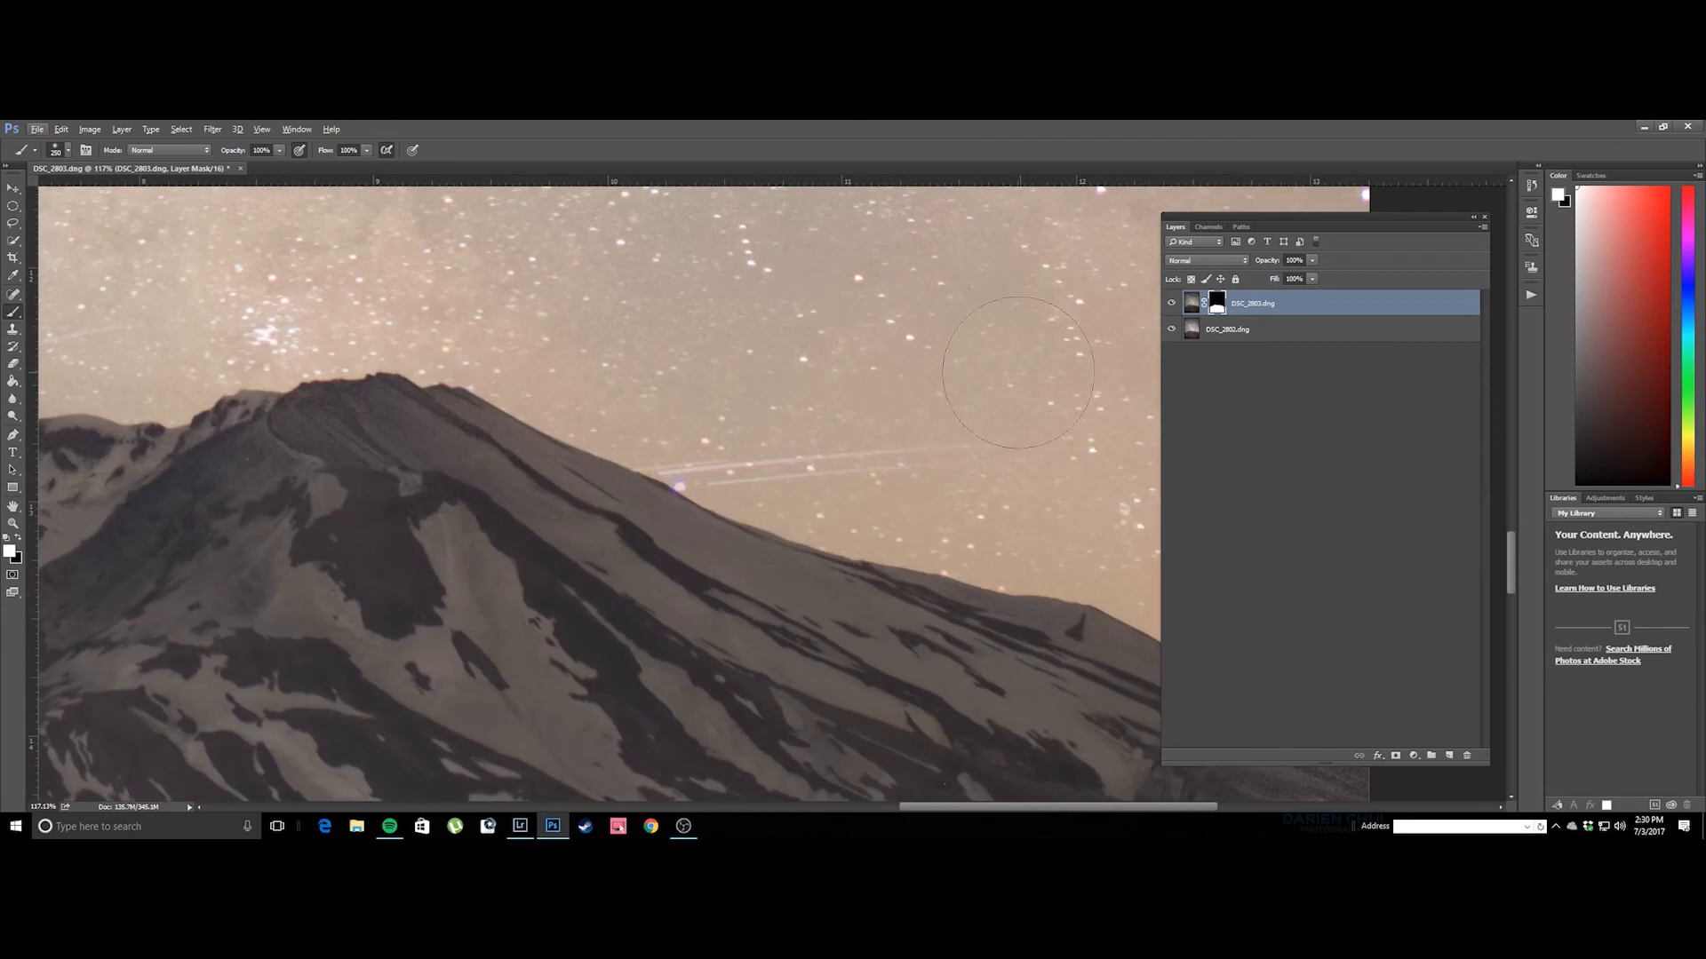
pyautogui.moveTo(1067, 810); pyautogui.dragTo(1127, 810)
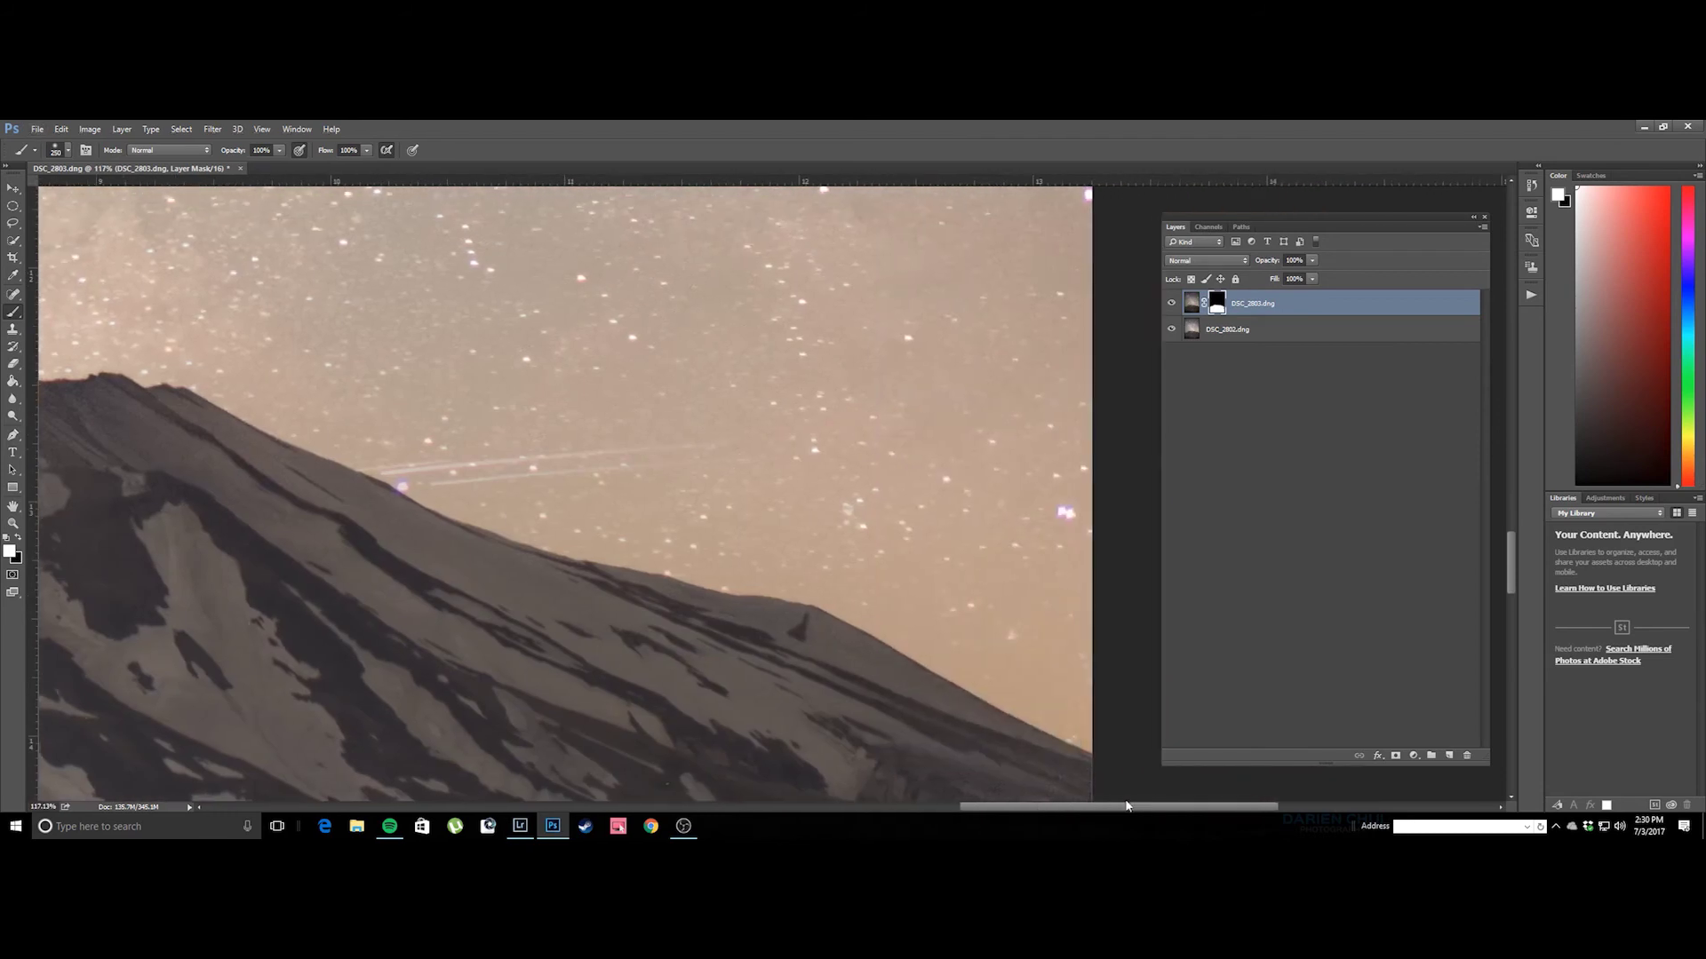
# Try painting white on the mask across the sky above the right slope, then invert the mask and invert it back.
pyautogui.moveTo(1134, 494)
pyautogui.mouseDown()
pyautogui.moveTo(977, 455)
pyautogui.moveTo(806, 446)
pyautogui.mouseUp()
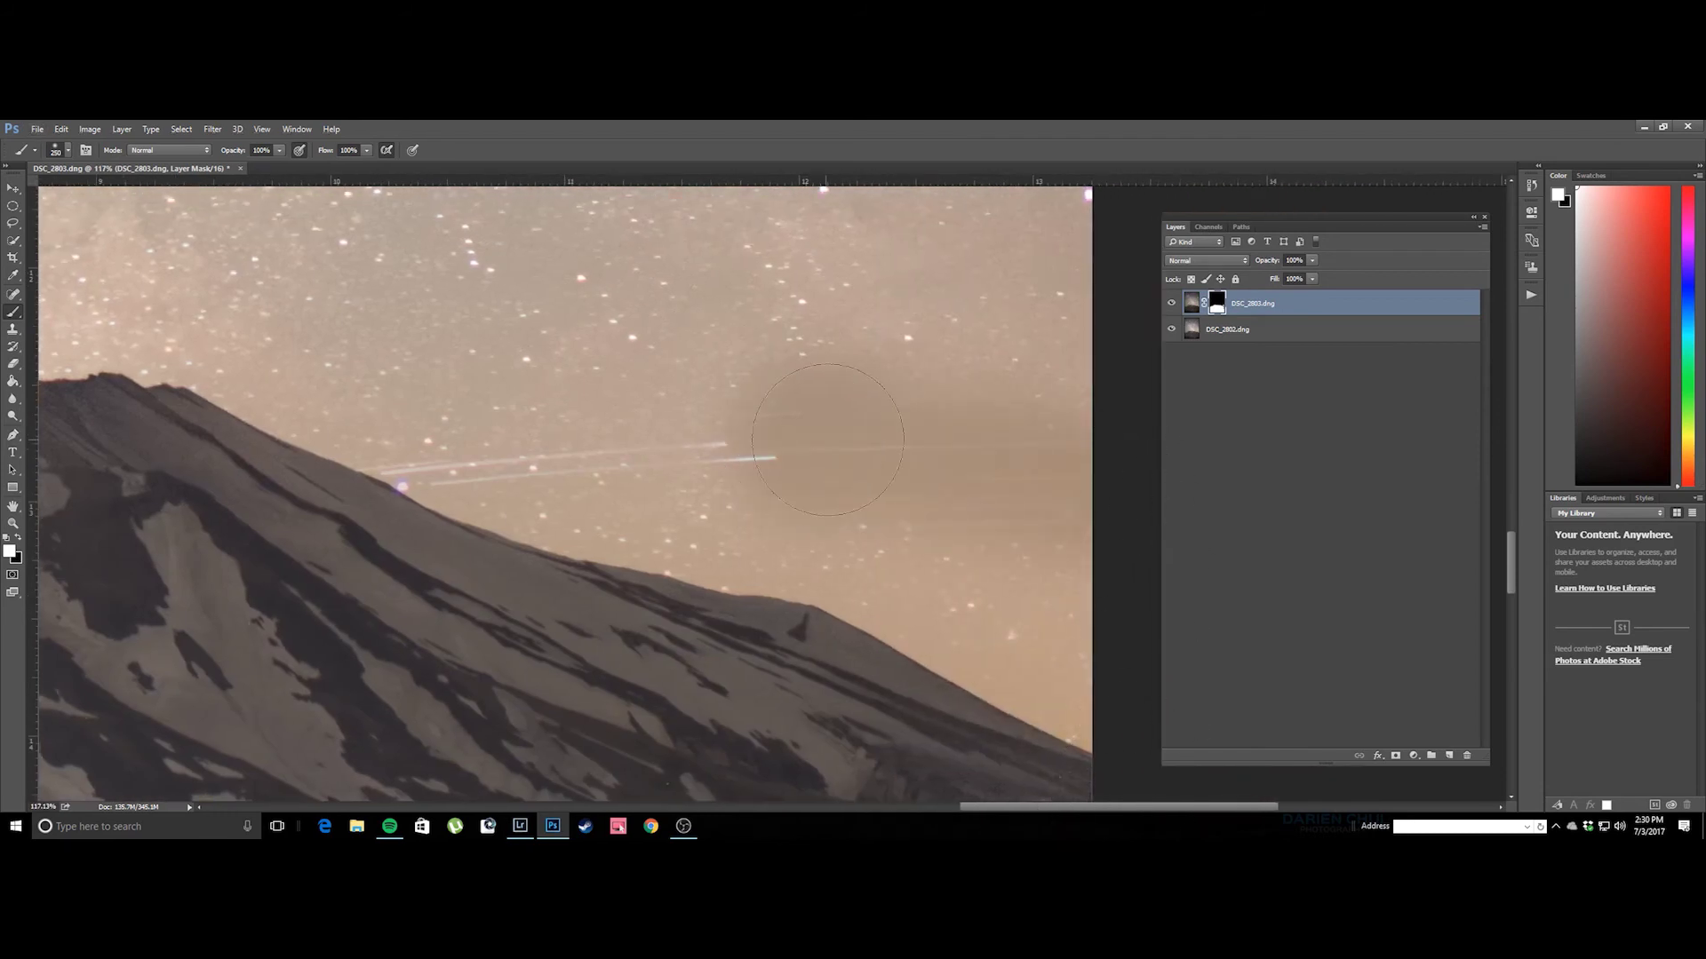
pyautogui.hotkey('ctrl', 'i')
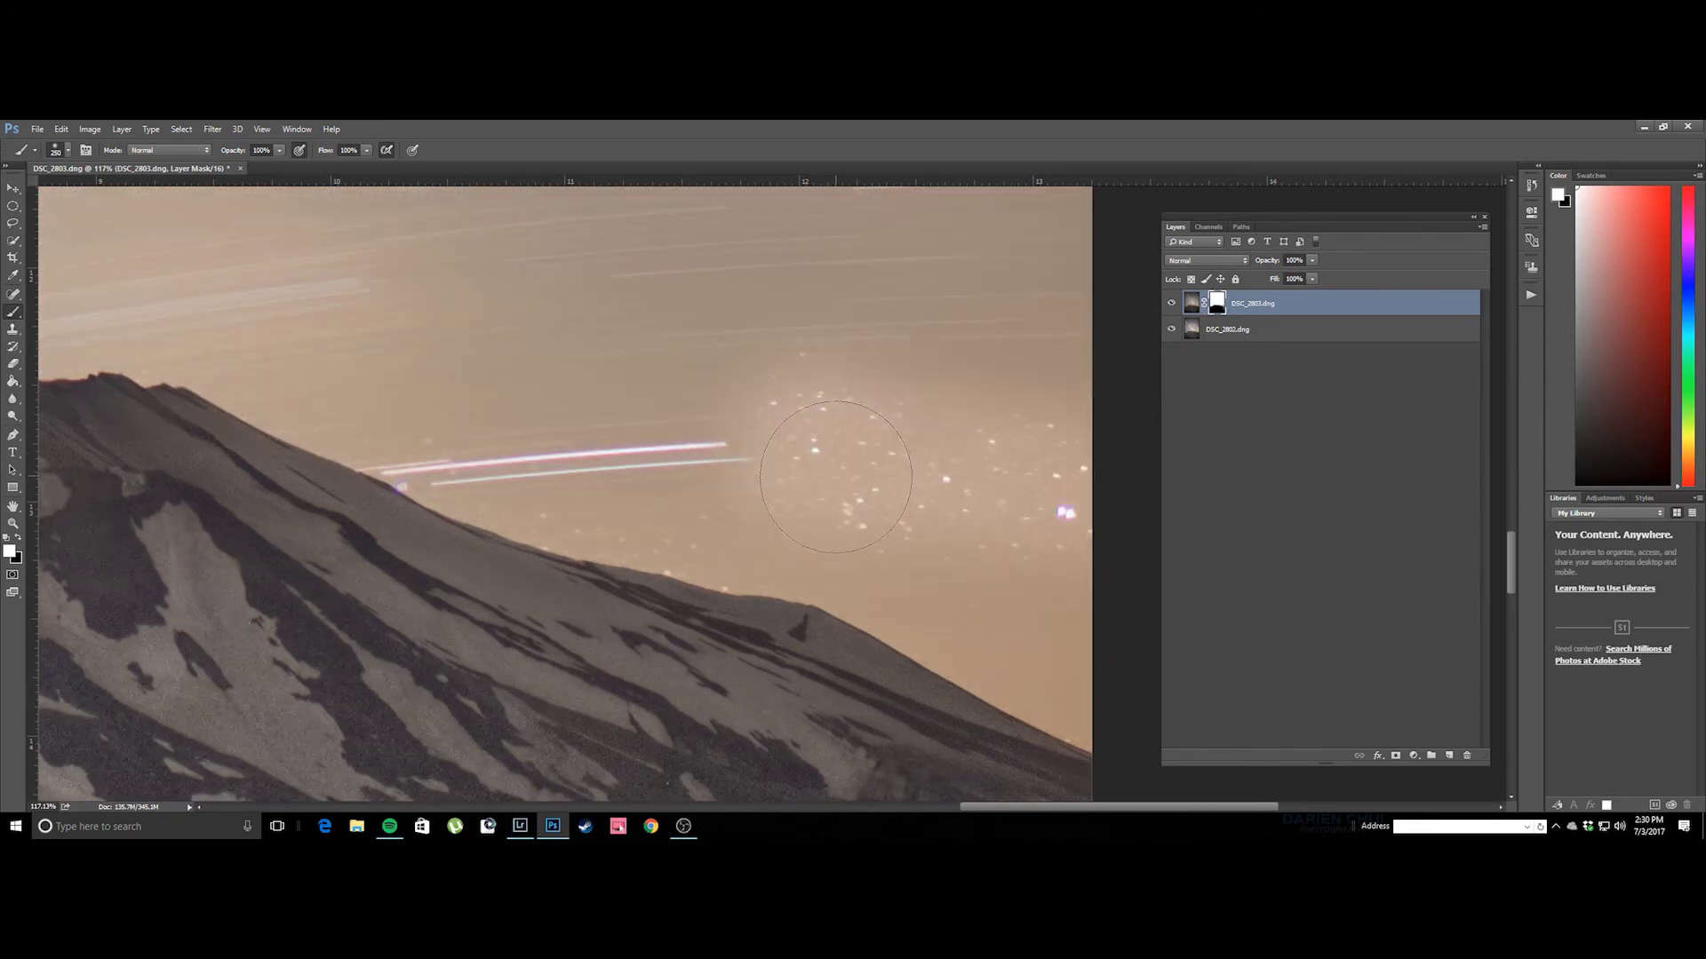
pyautogui.hotkey('ctrl', 'i')
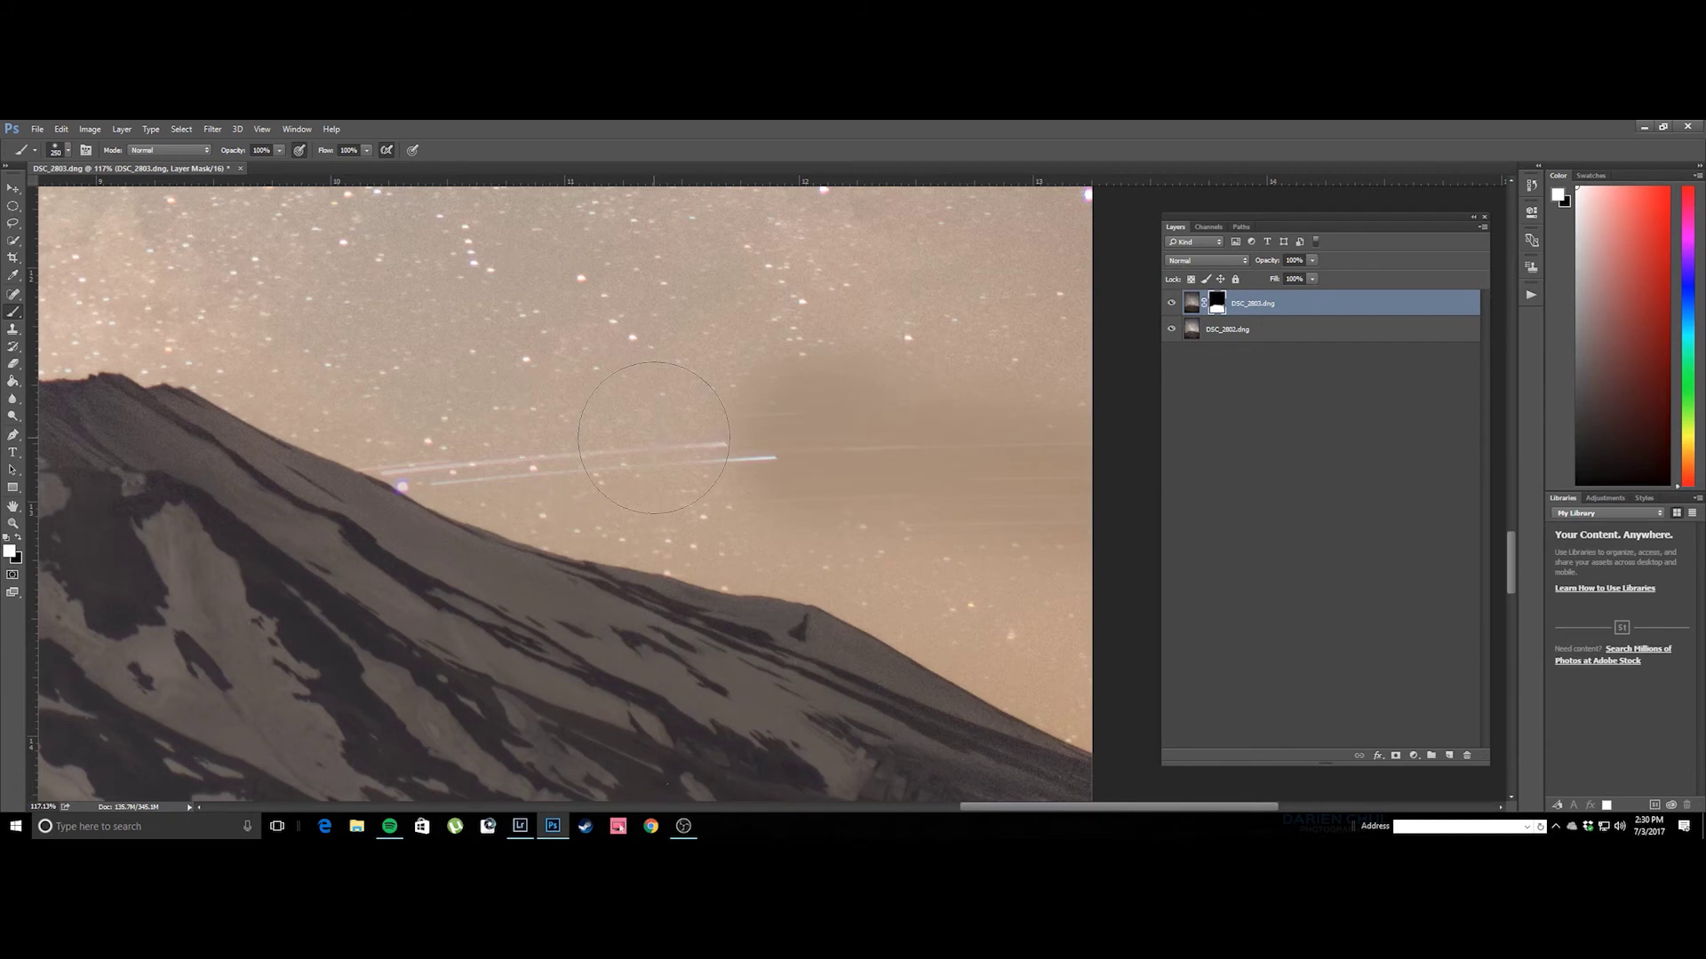
# Paint black on the mask over the star trails above the right slope, using a smaller brush close to the ridge.
pyautogui.press('x')
pyautogui.moveTo(1012, 449)
pyautogui.mouseDown()
pyautogui.moveTo(995, 453)
pyautogui.moveTo(1123, 418)
pyautogui.mouseUp()
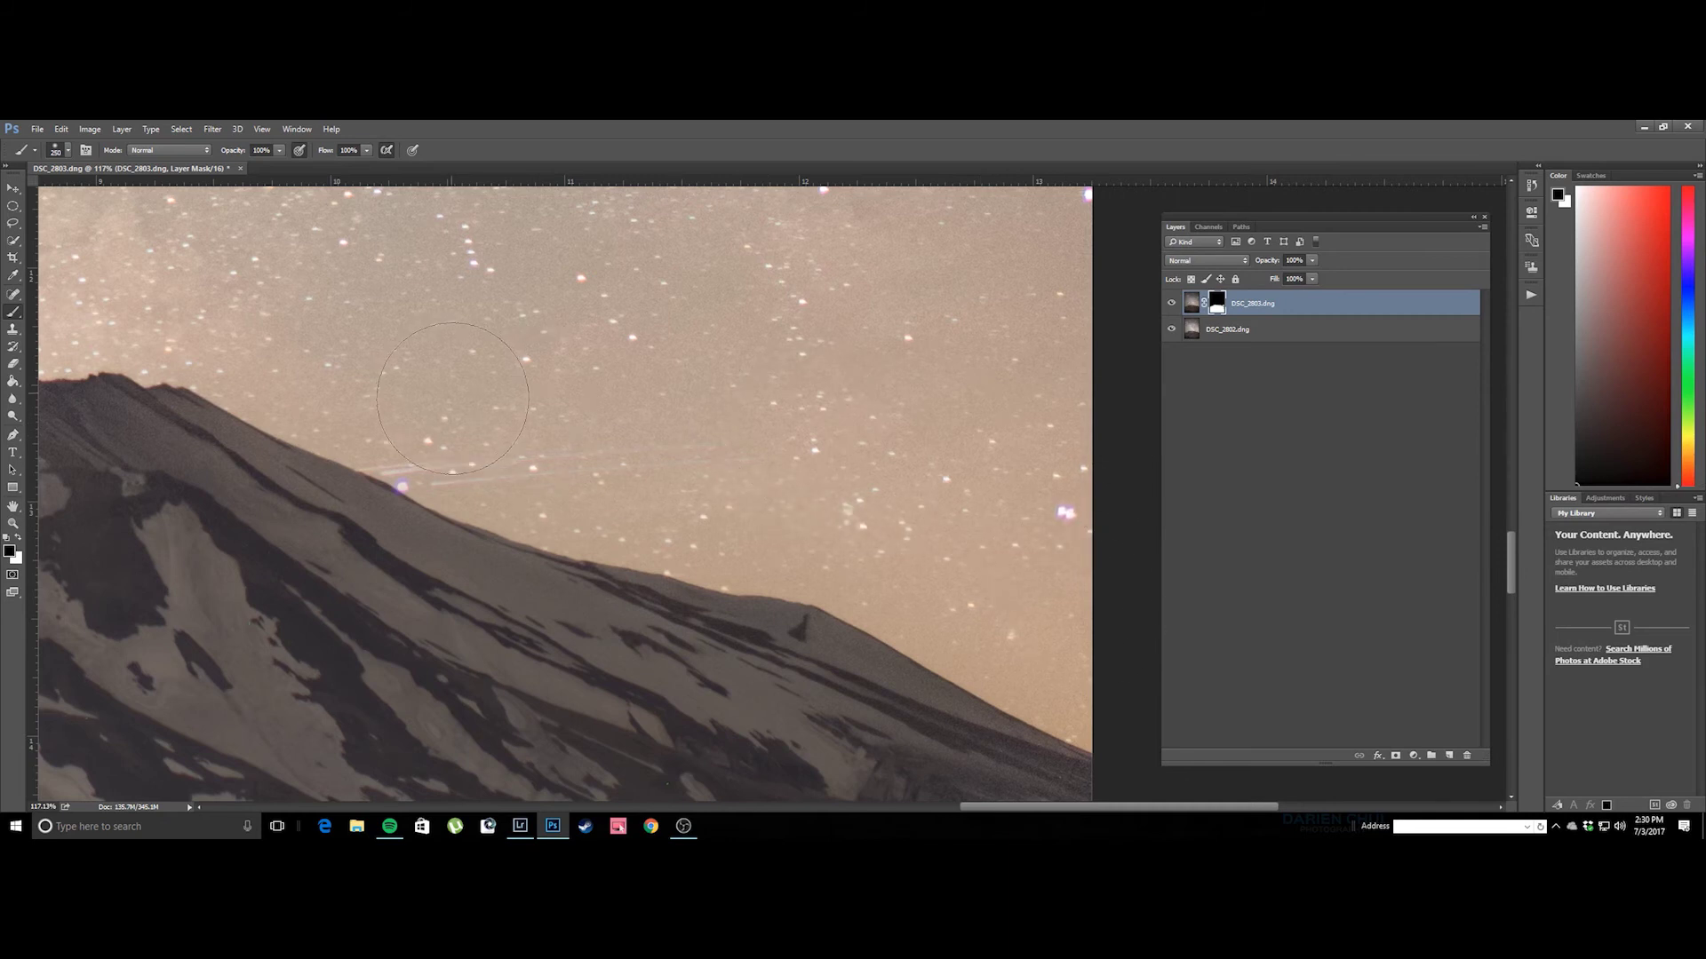
pyautogui.keyDown('alt'); pyautogui.scroll(5, 462, 404); pyautogui.keyUp('alt')
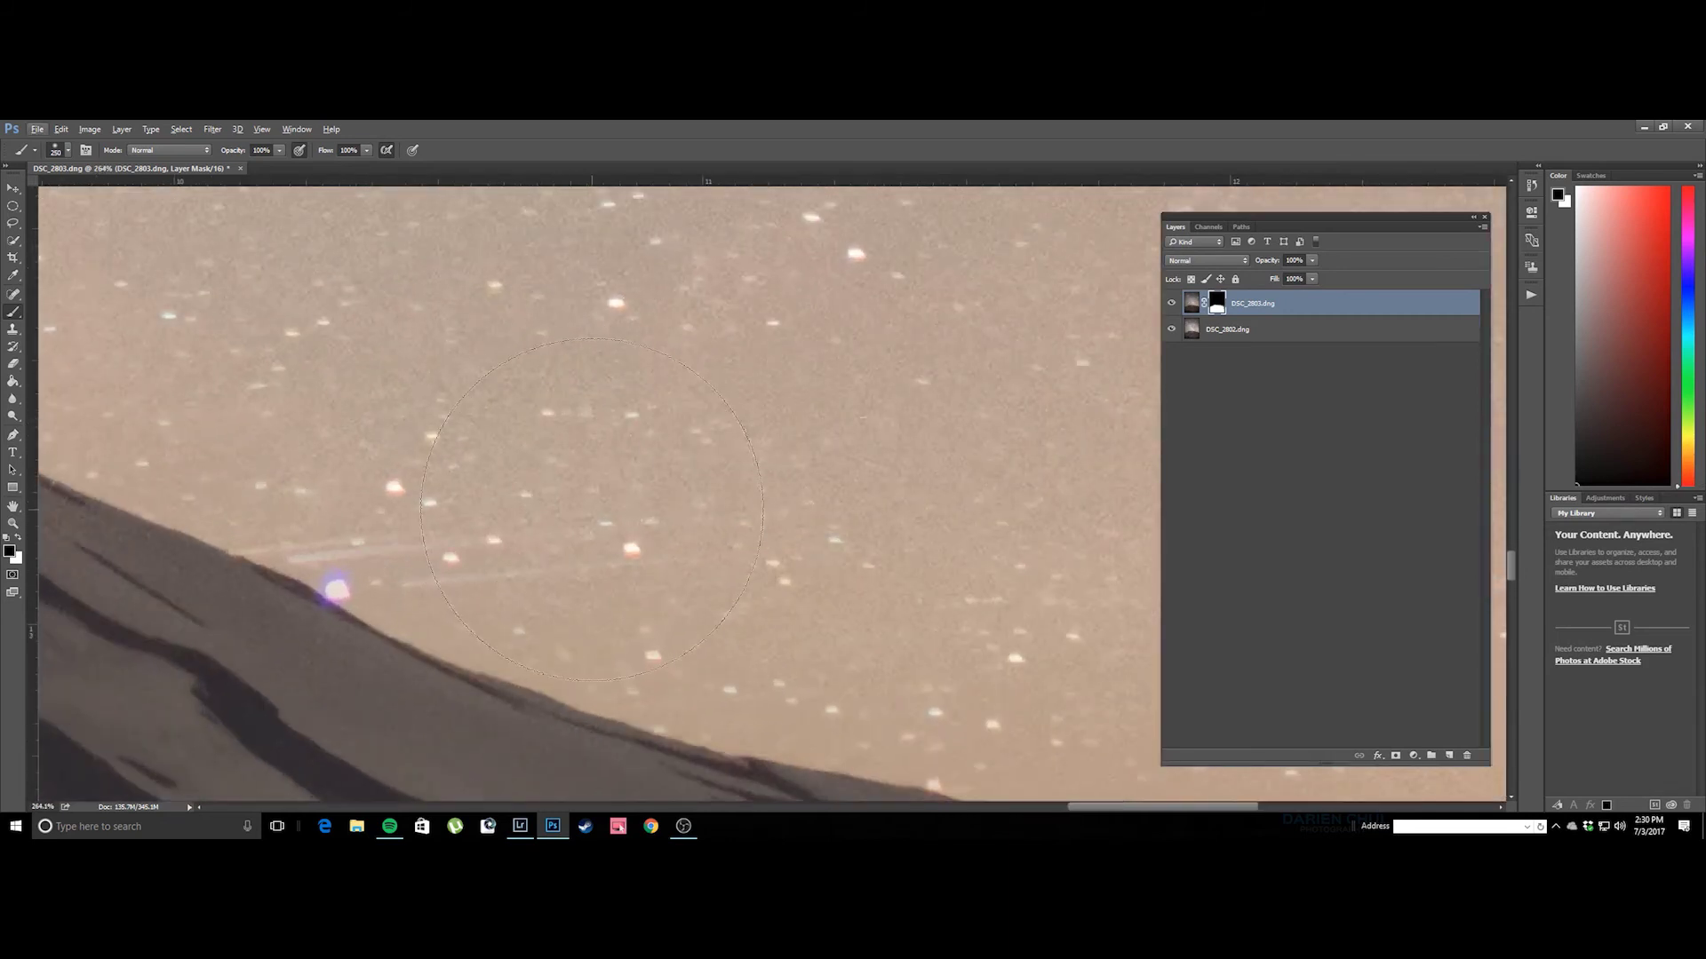
pyautogui.keyDown('alt'); pyautogui.rightClick(636, 538); pyautogui.keyUp('alt')
pyautogui.scroll(-2, 819, 595)
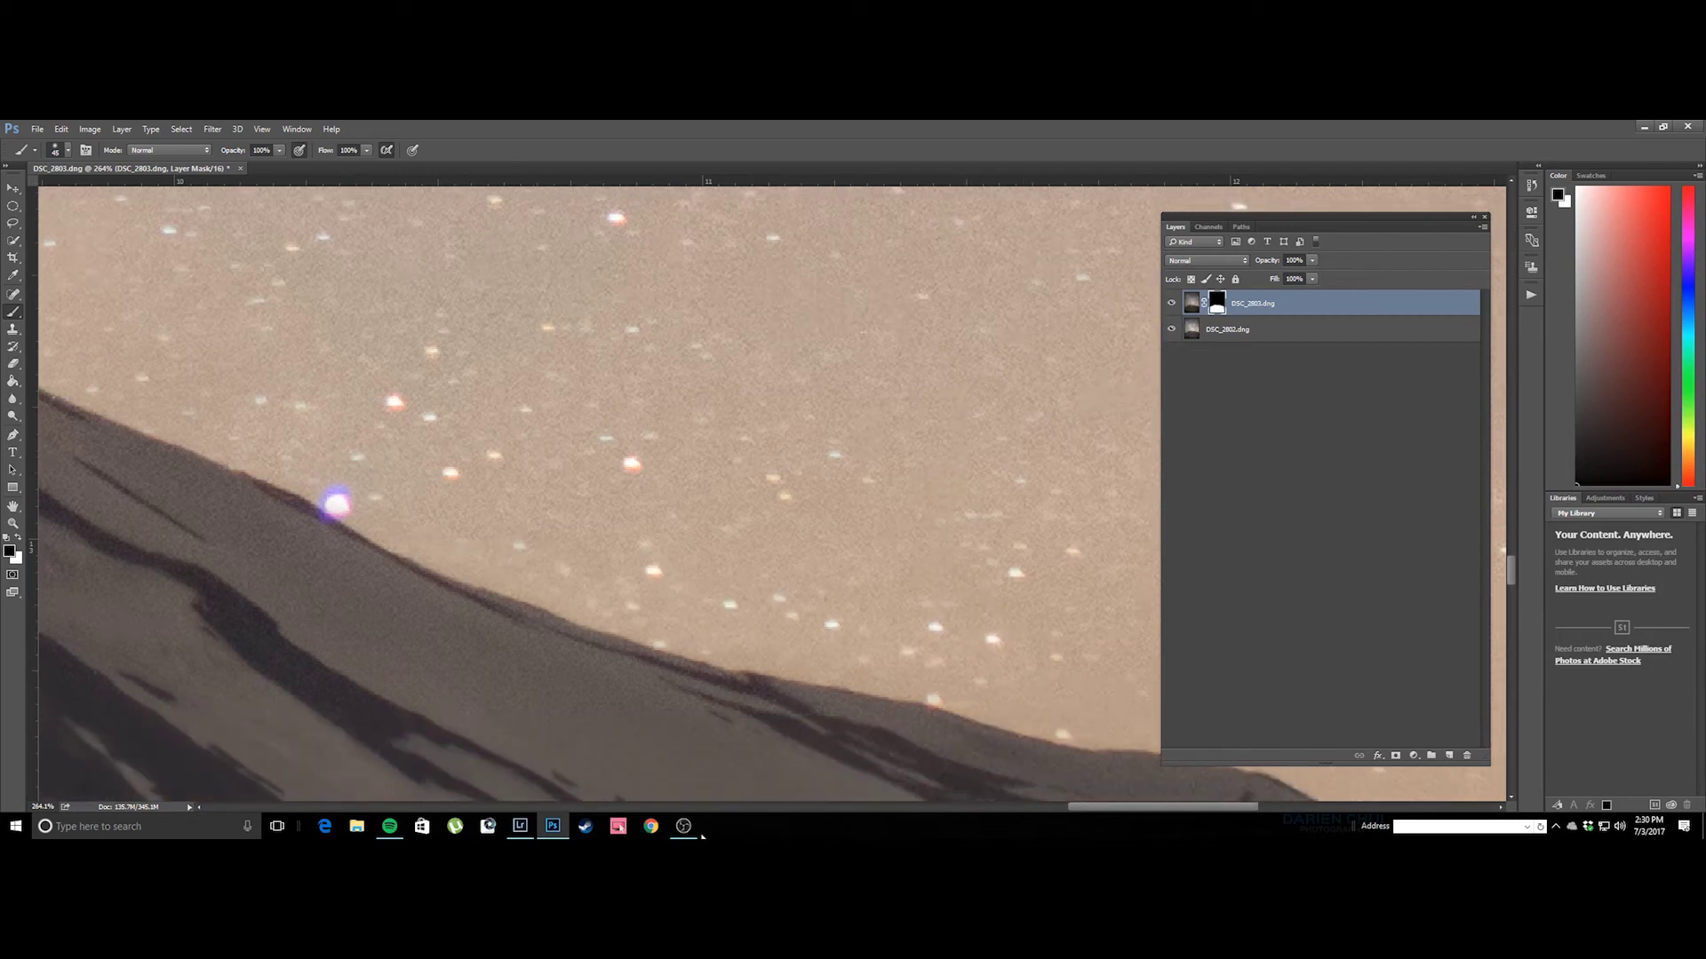
# Inspect the mountain's right ridge line and slope for leftover star-trail streaks along the mask edge.
pyautogui.moveTo(1160, 807); pyautogui.dragTo(1251, 807)
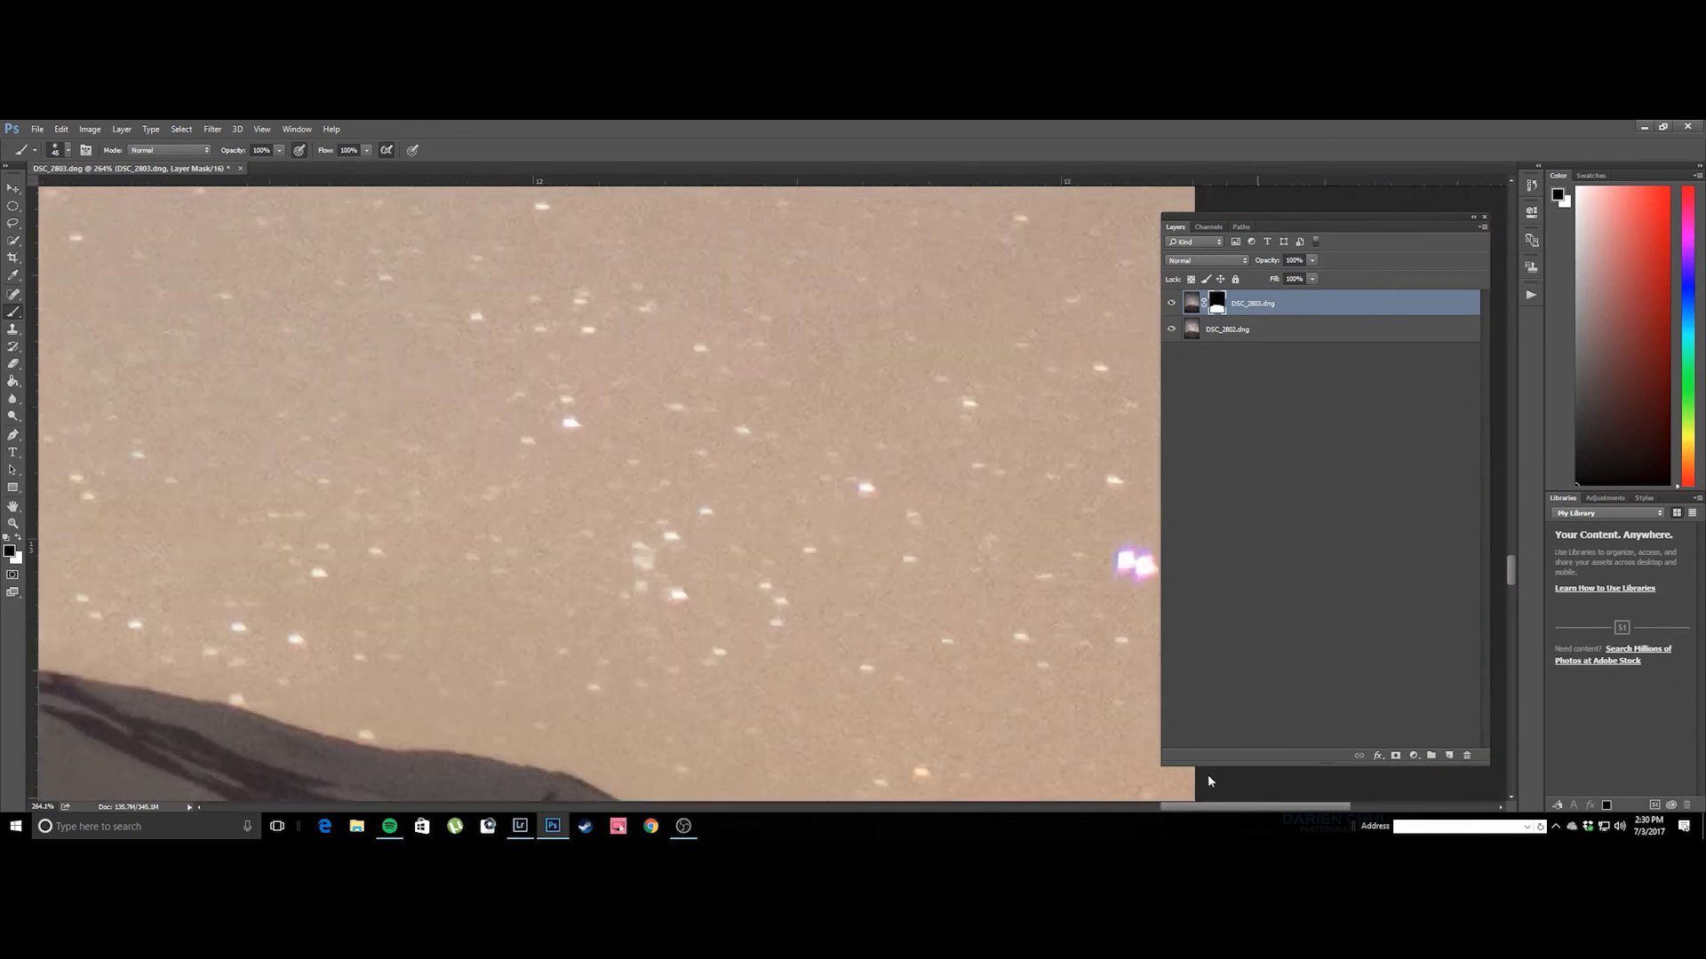
pyautogui.scroll(-2, 205, 575)
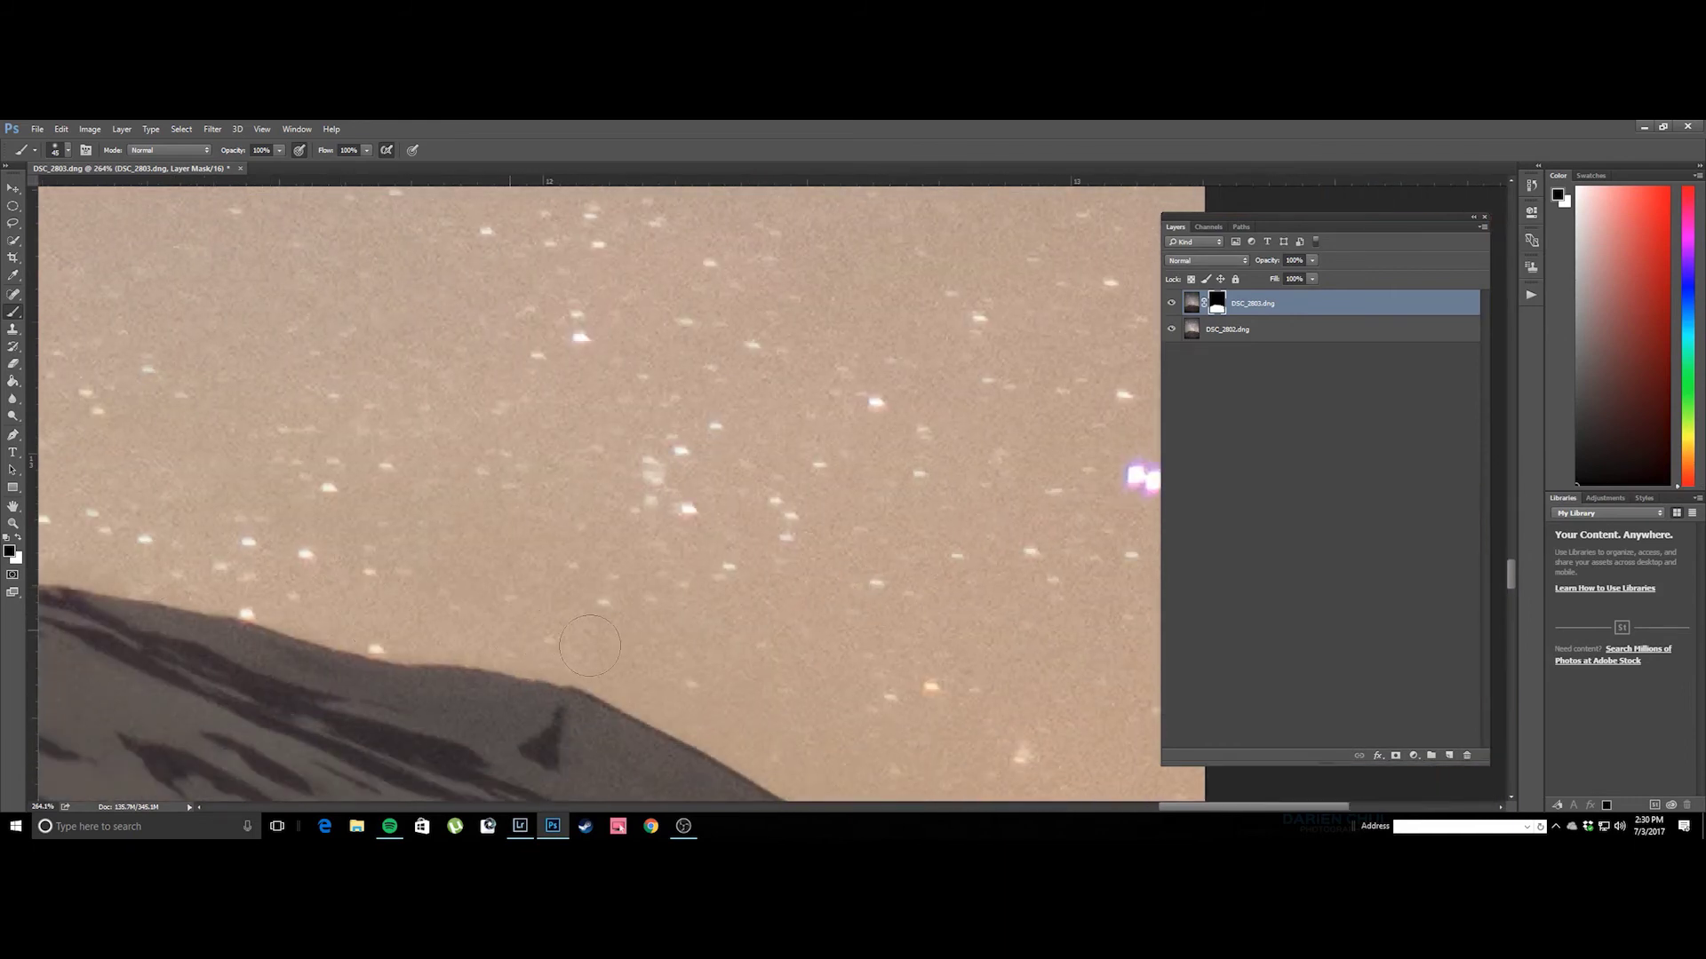
pyautogui.moveTo(1513, 569); pyautogui.dragTo(1512, 584)
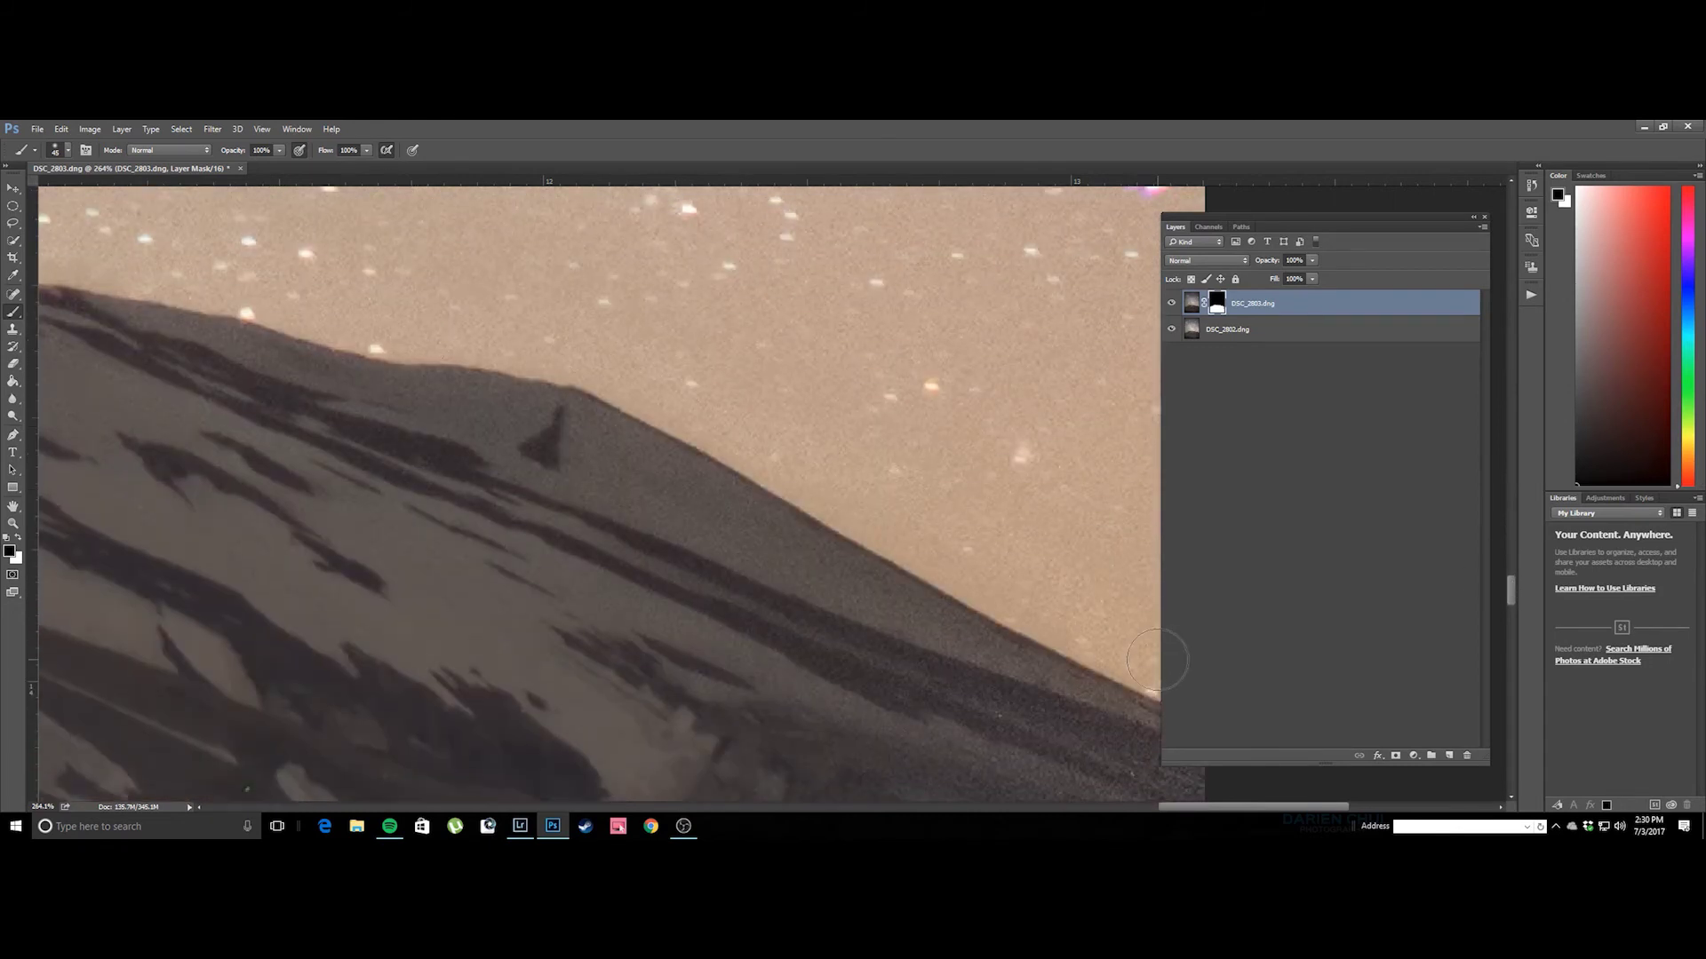
pyautogui.scroll(2, 775, 437)
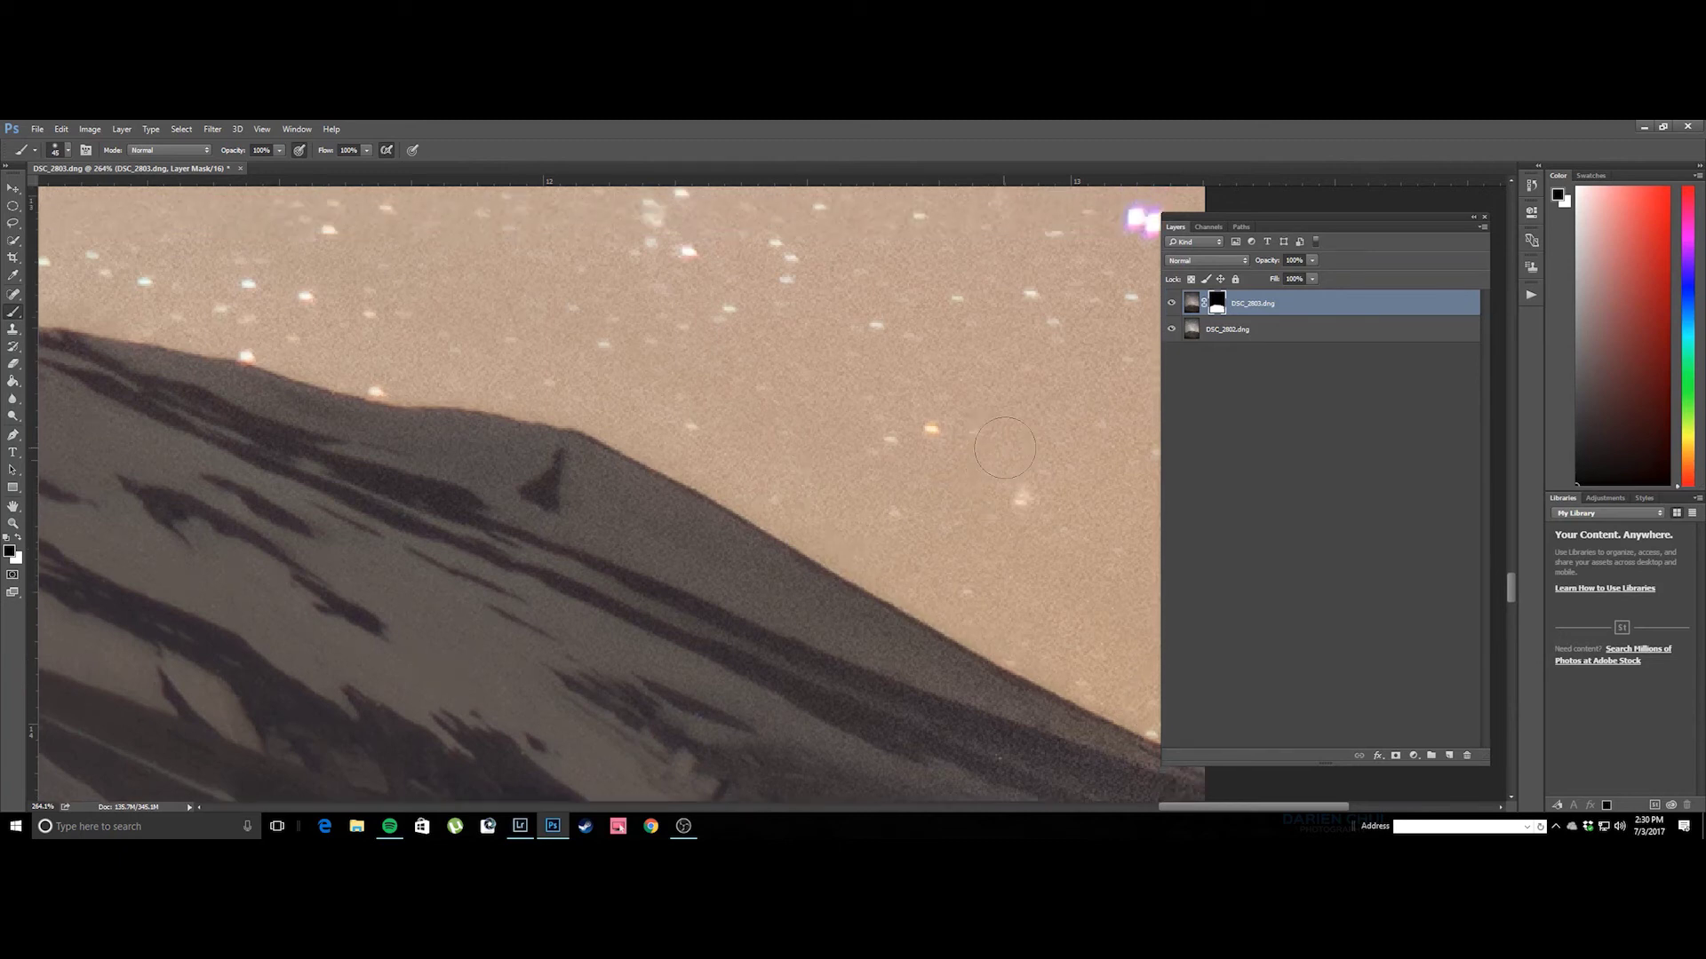
pyautogui.moveTo(1228, 805); pyautogui.dragTo(1073, 805)
pyautogui.keyDown('alt'); pyautogui.scroll(-3, 838, 590); pyautogui.keyUp('alt')
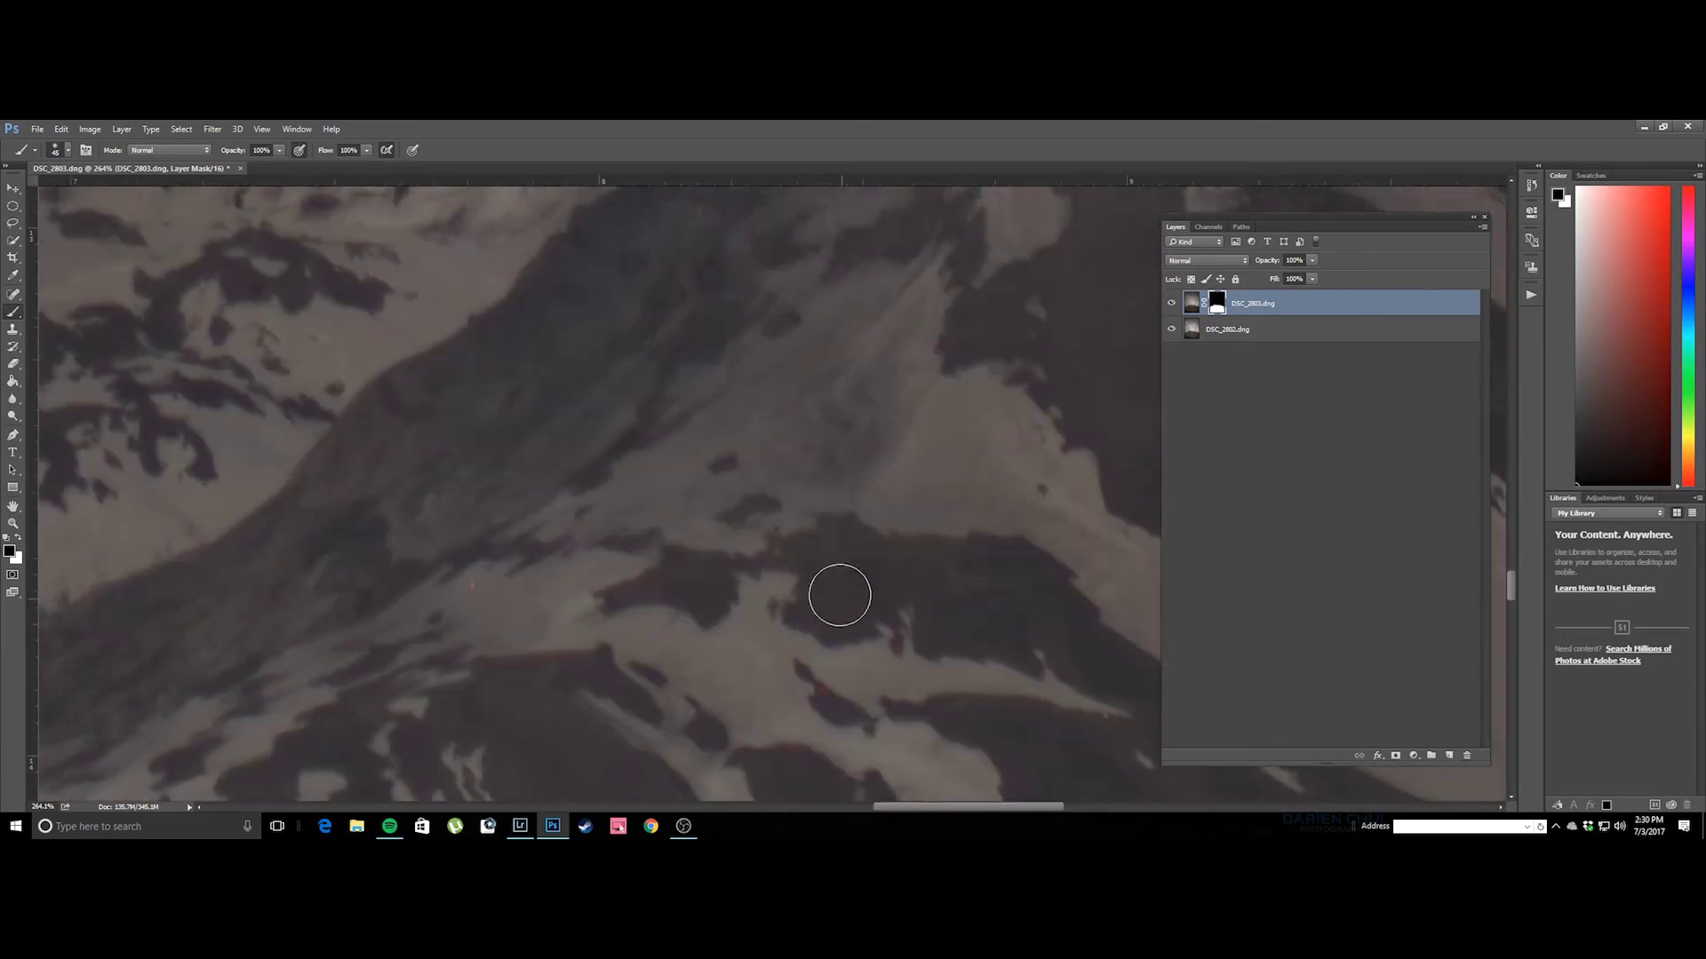
# Paint black on the layer mask with a larger brush over the long star trail above the ridge left of the main peak.
pyautogui.scroll(3, 807, 476)
pyautogui.keyDown('alt'); pyautogui.scroll(1, 701, 379); pyautogui.keyUp('alt')
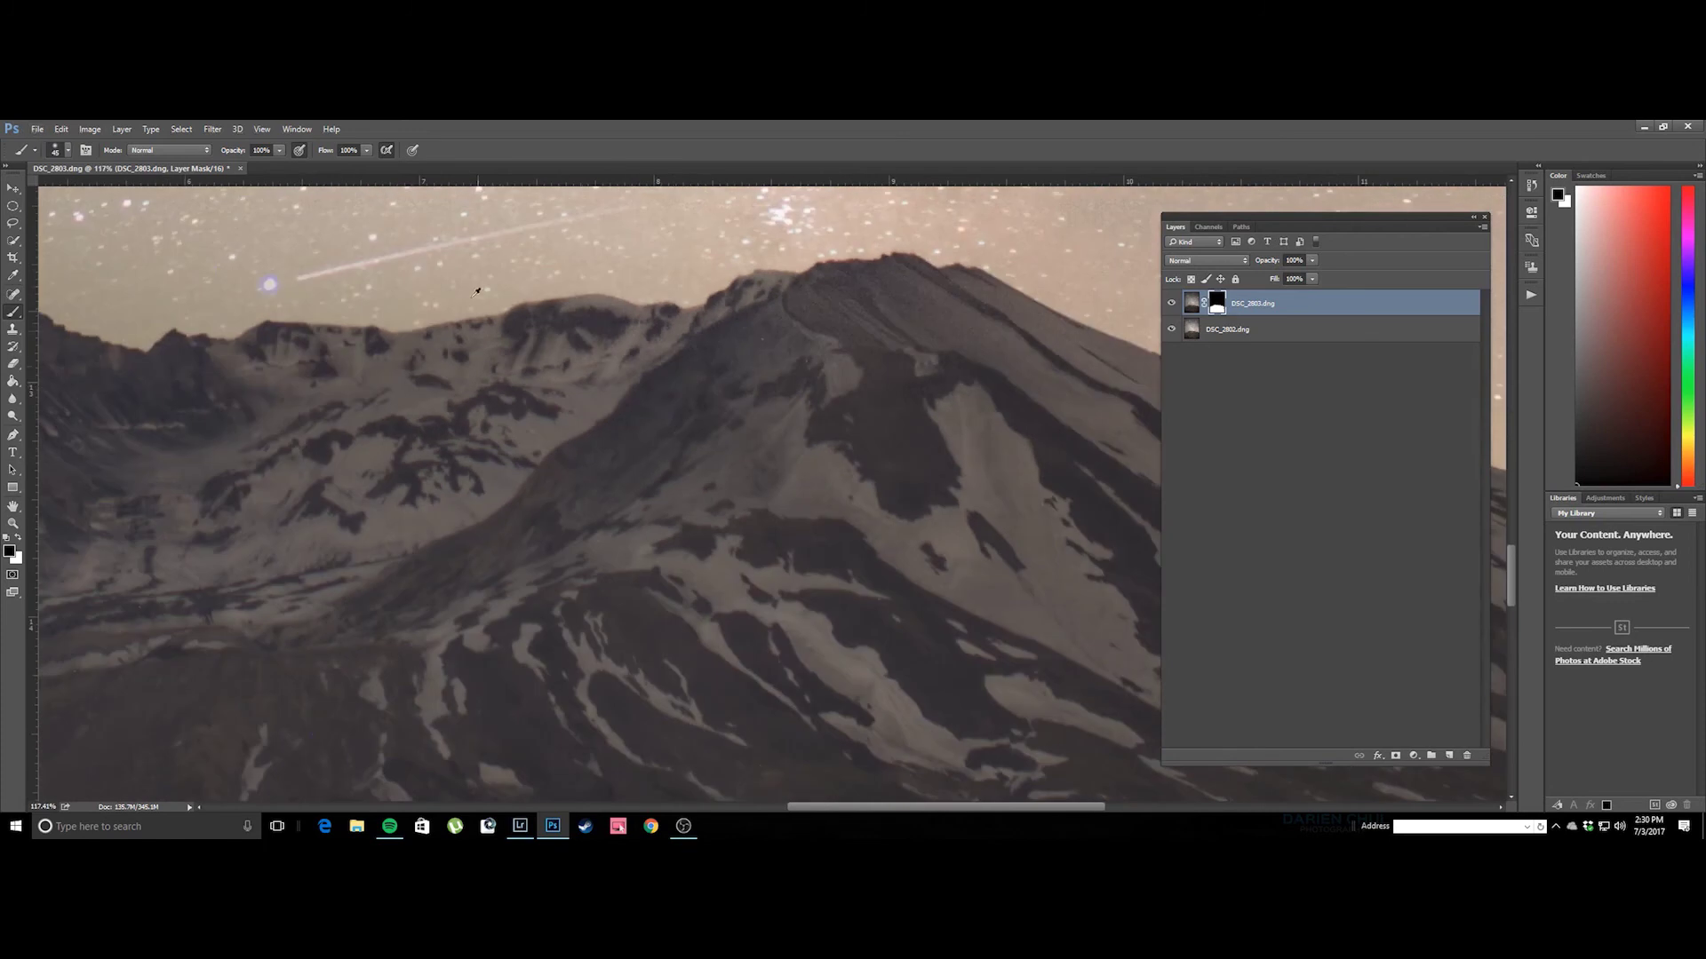
pyautogui.scroll(4, 578, 328)
pyautogui.scroll(1, 509, 282)
pyautogui.press(']')
pyautogui.press(']')
pyautogui.press(']')
pyautogui.press(']')
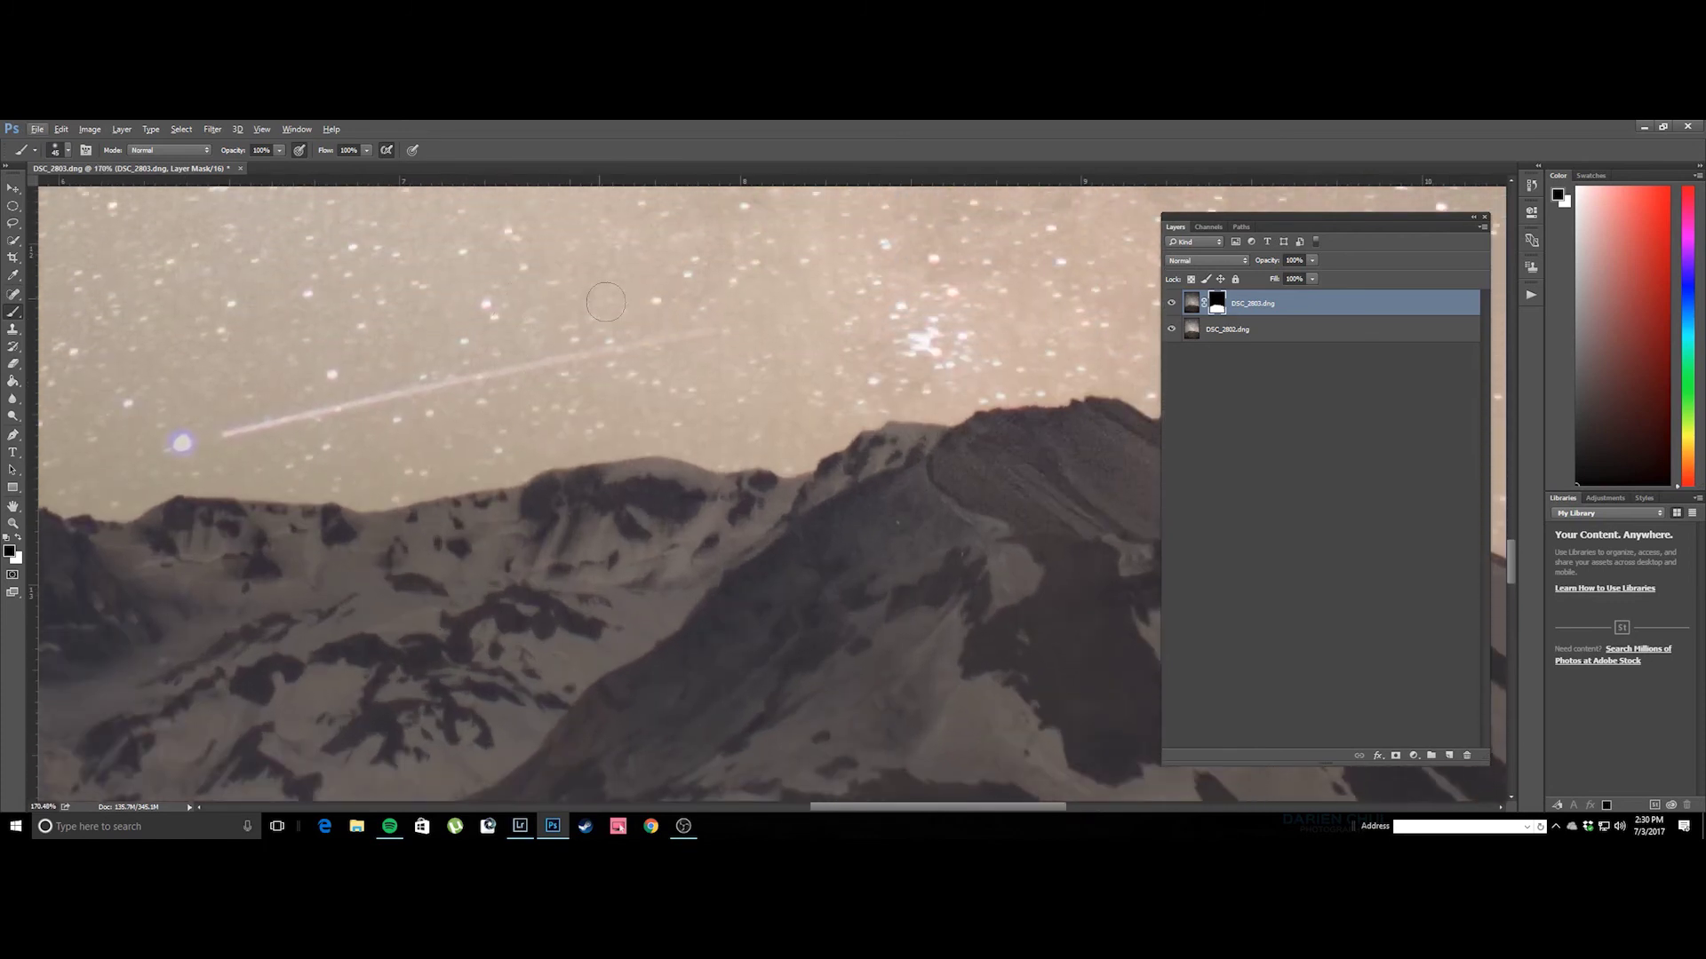
pyautogui.moveTo(764, 321)
pyautogui.mouseDown()
pyautogui.moveTo(393, 382)
pyautogui.moveTo(222, 434)
pyautogui.mouseUp()
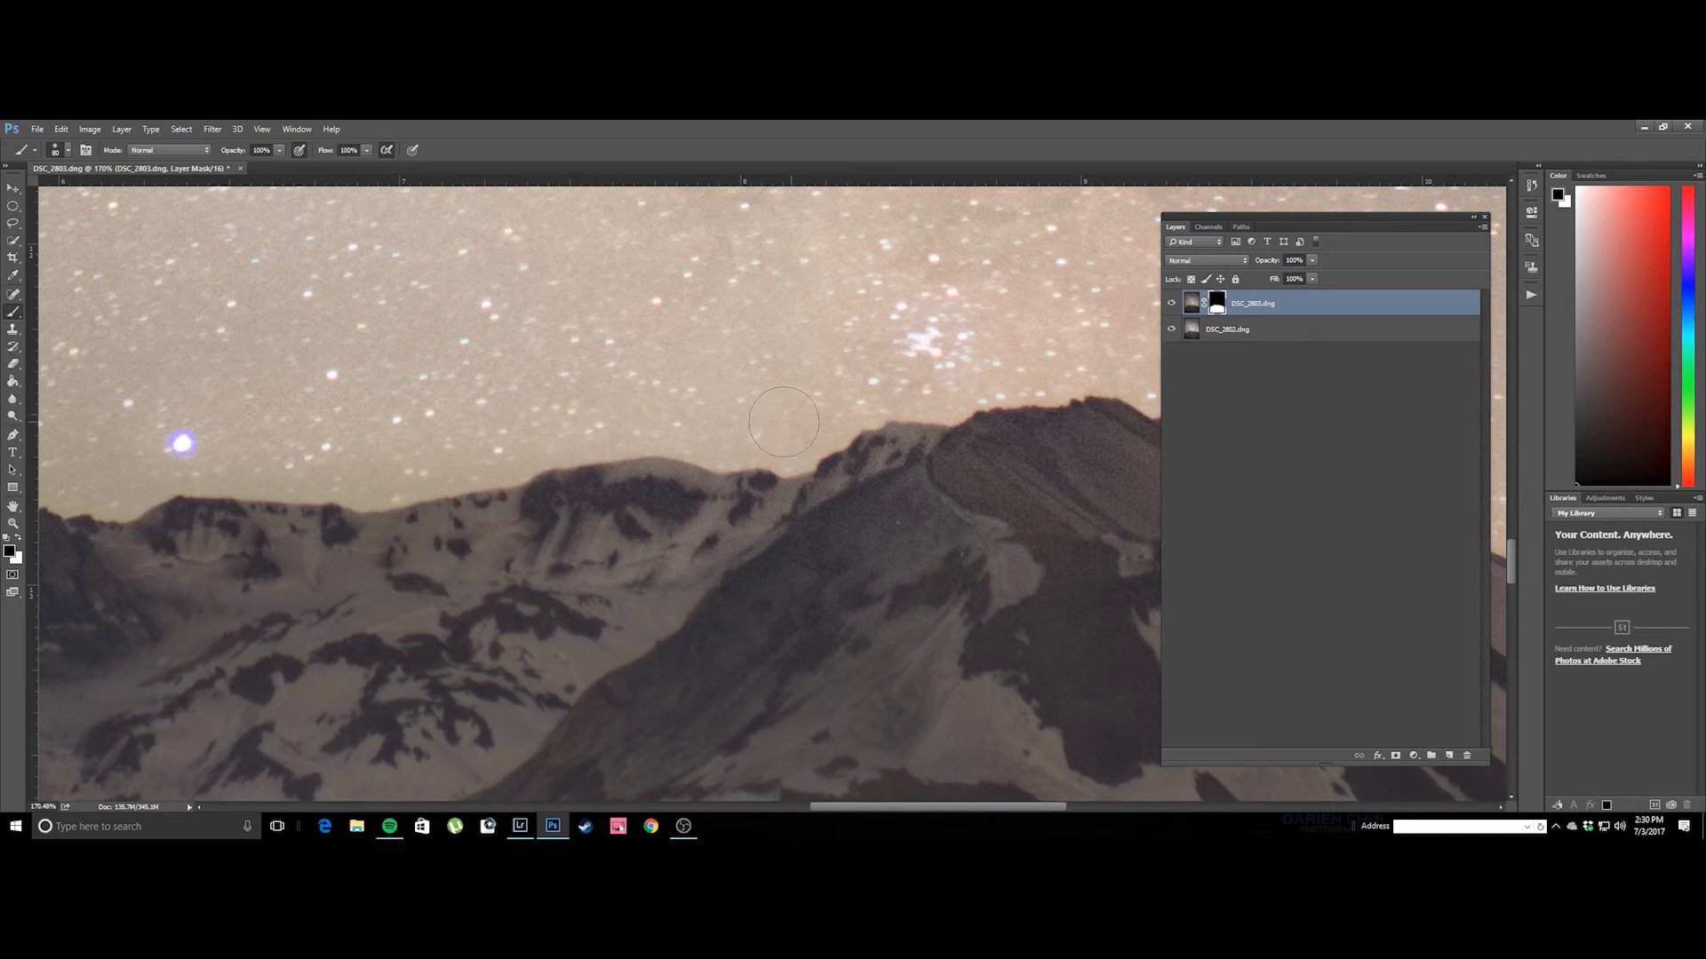
# Compare the whole composite with the DSC_2803.dng layer hidden and shown.
pyautogui.hotkey('ctrl', '0')
pyautogui.press(']')
pyautogui.press(']')
pyautogui.press(']')
pyautogui.press(']')
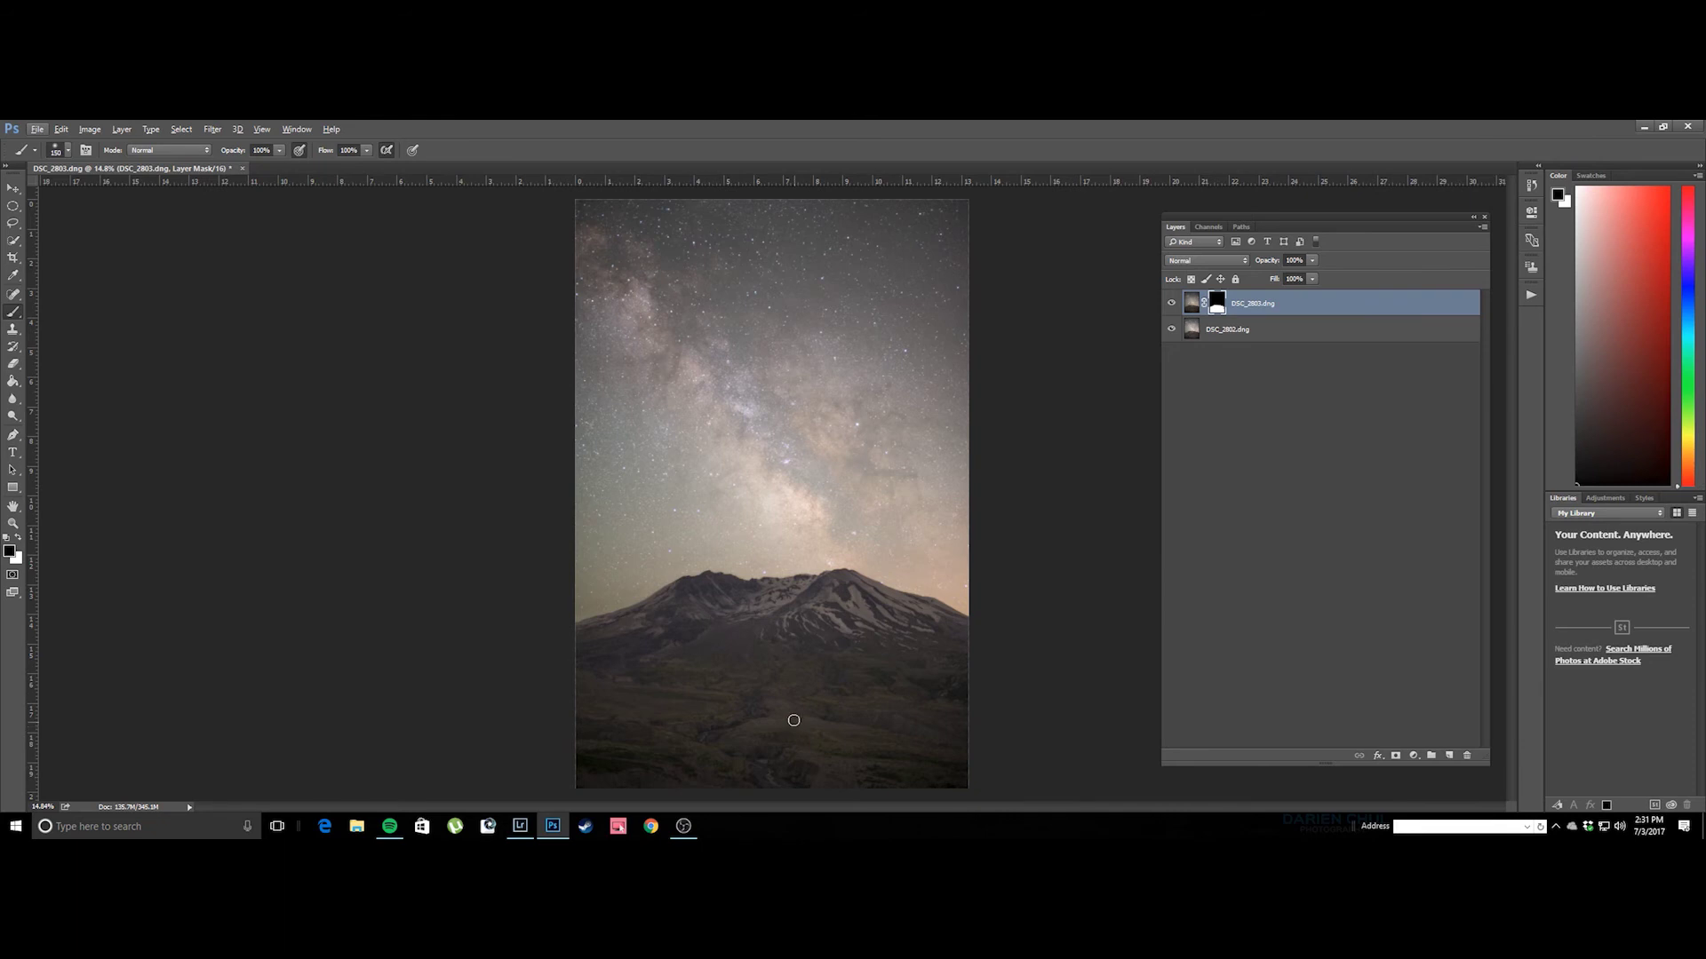
pyautogui.click(1172, 305)
pyautogui.click(1171, 305)
pyautogui.click(1172, 305)
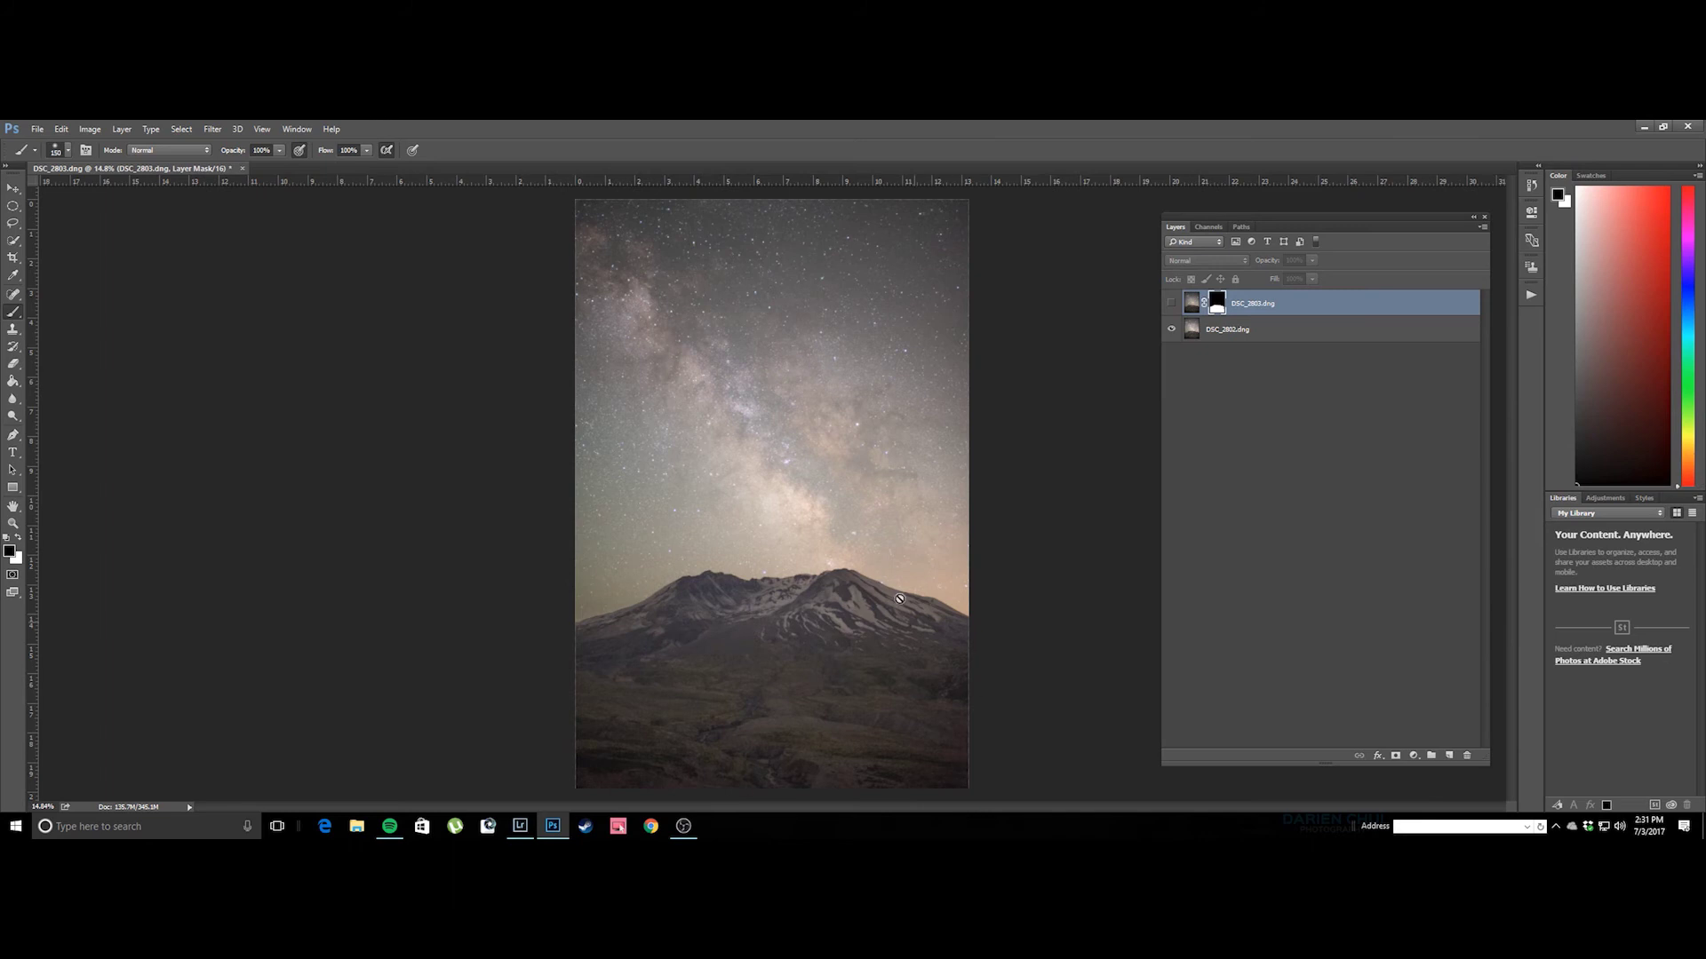
pyautogui.click(1172, 304)
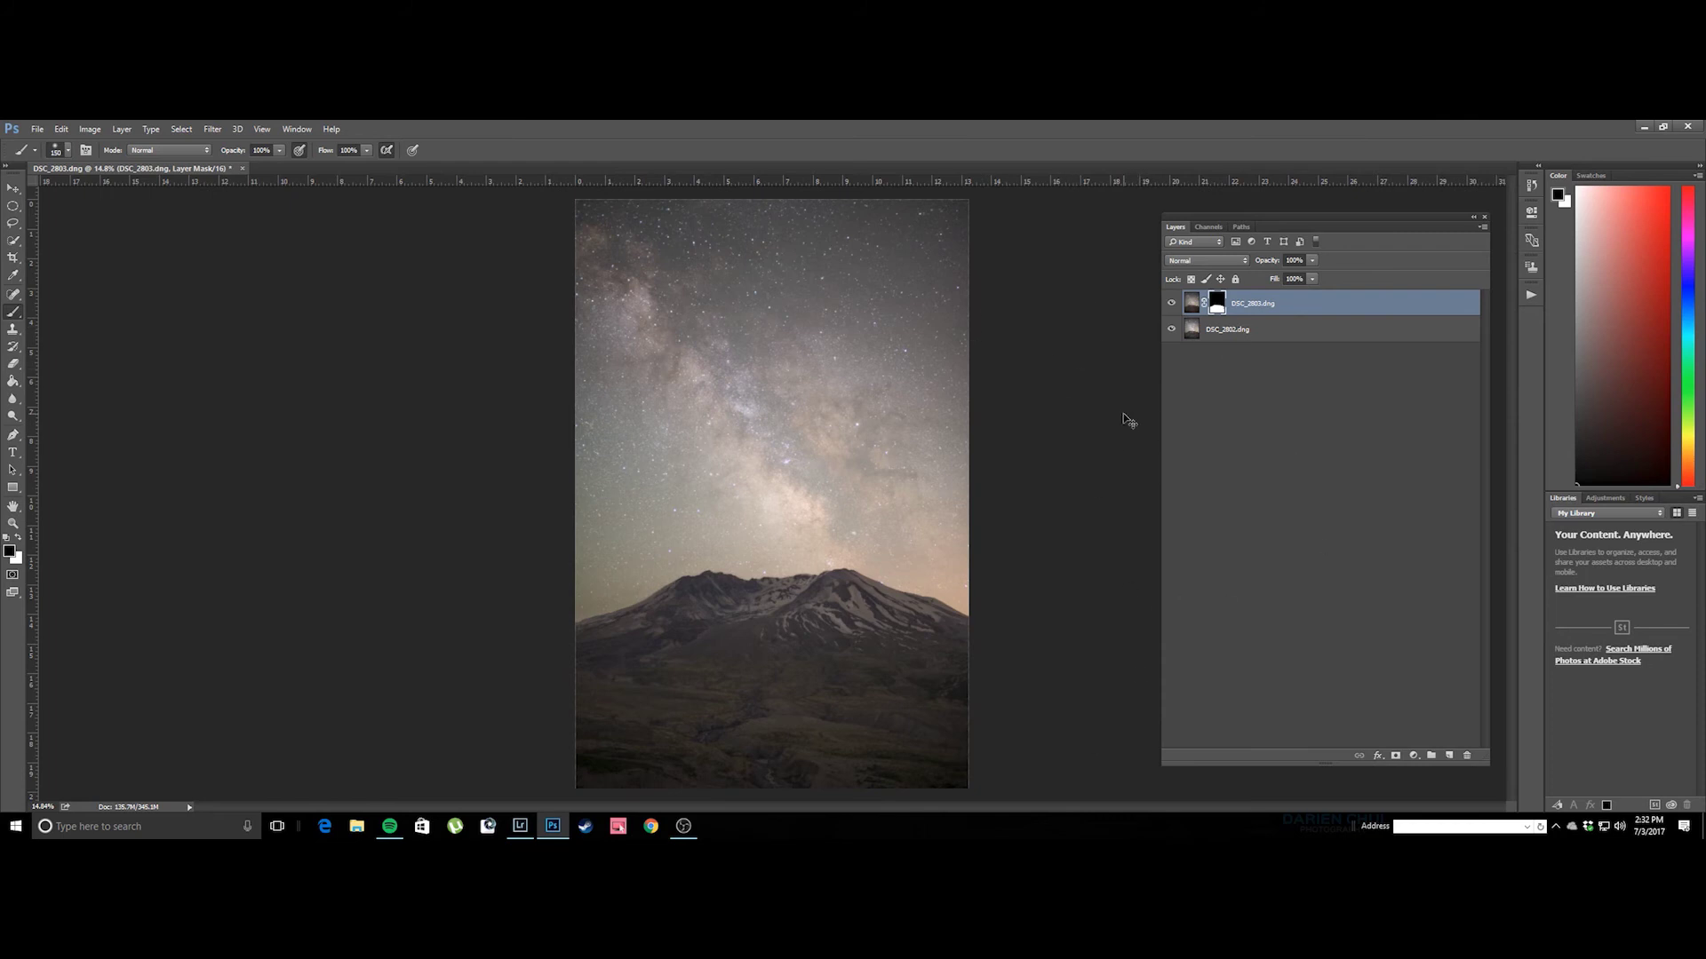
# Save the composite and switch to Lightroom to inspect the mountain ridge in DSC_2802-Edit.tif.
pyautogui.hotkey('ctrl', 's')
pyautogui.click(519, 826)
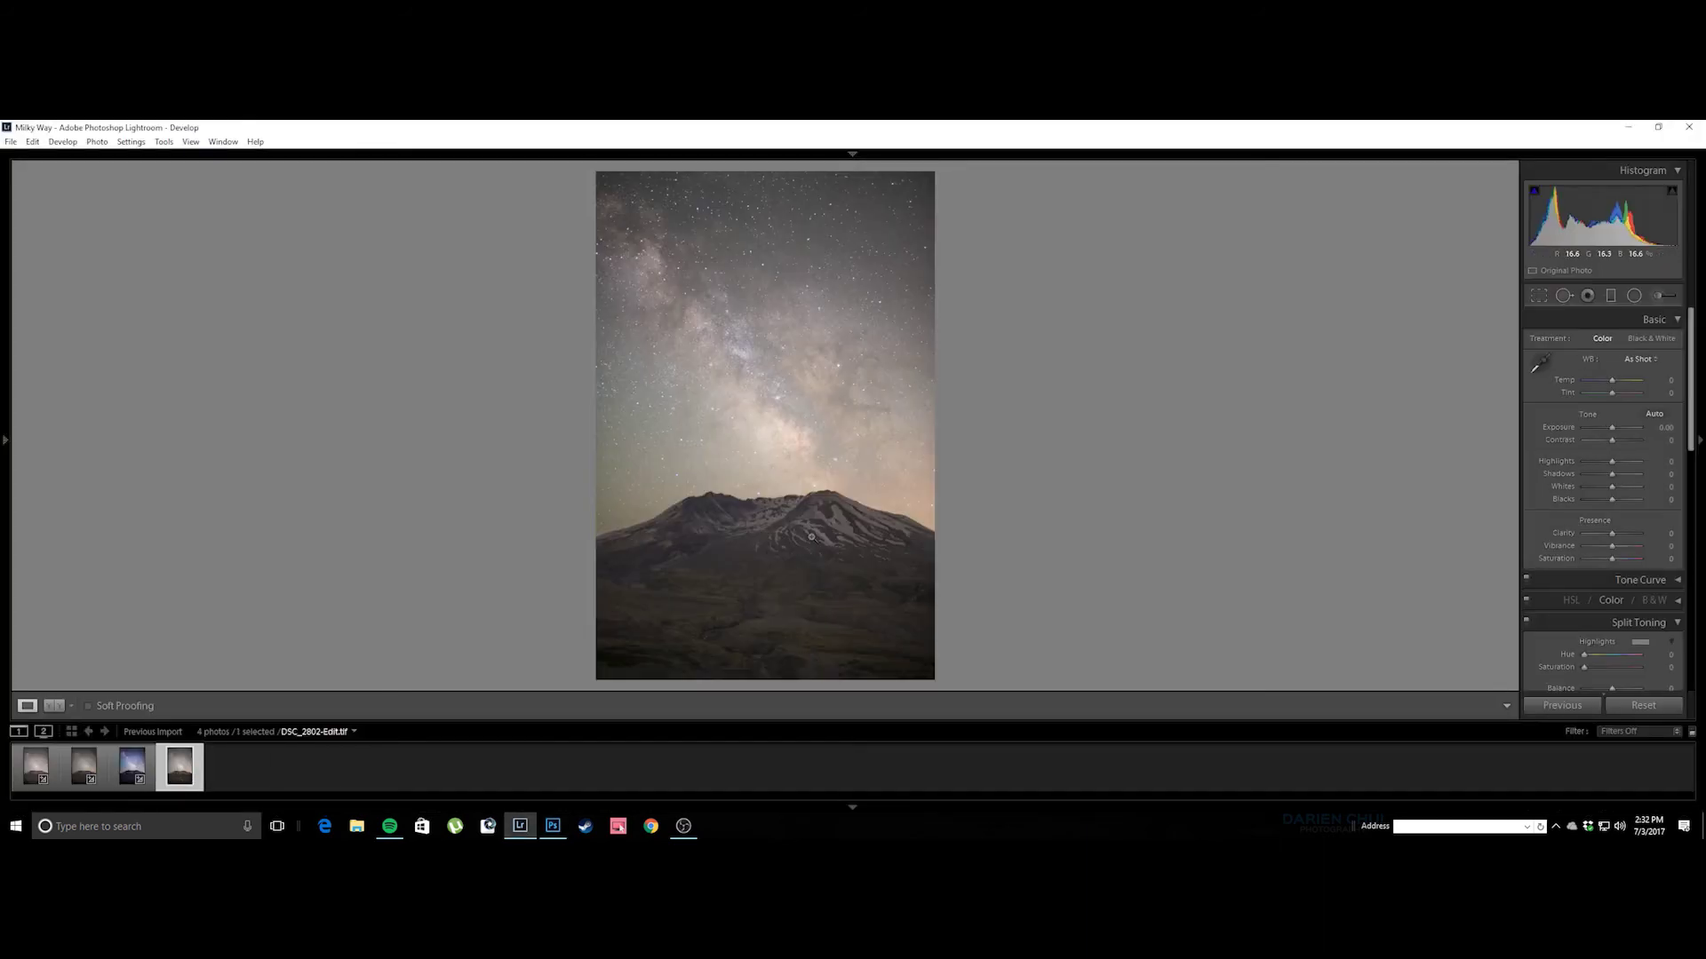
pyautogui.click(811, 506)
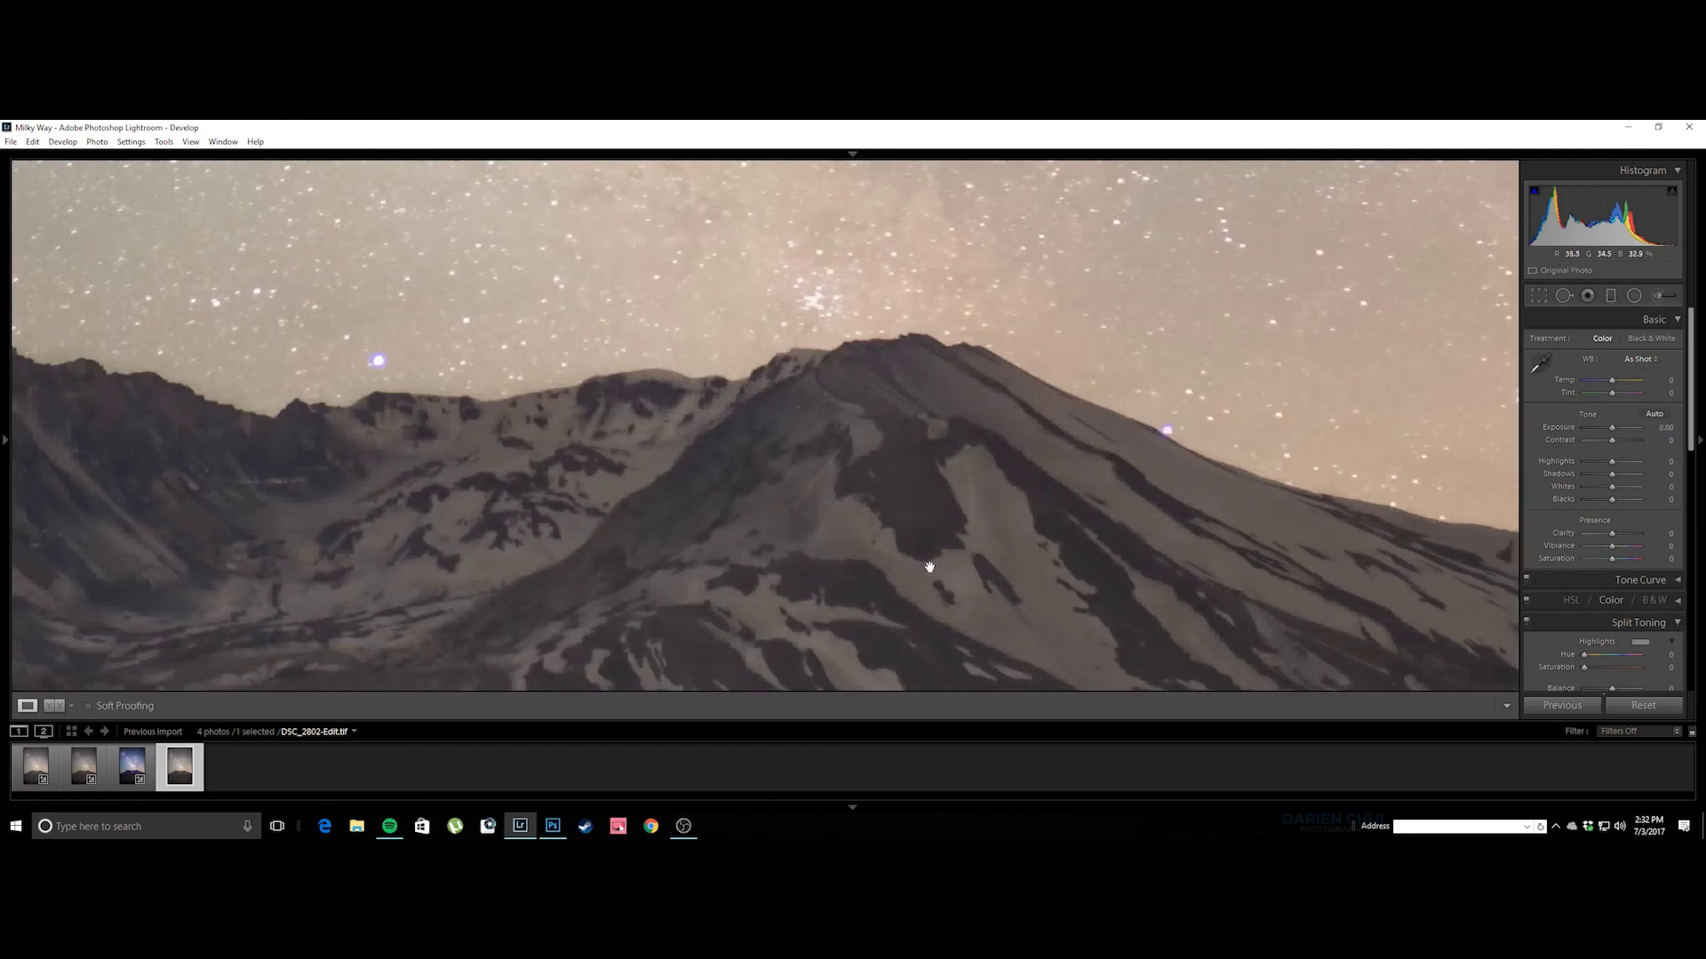
pyautogui.click(920, 595)
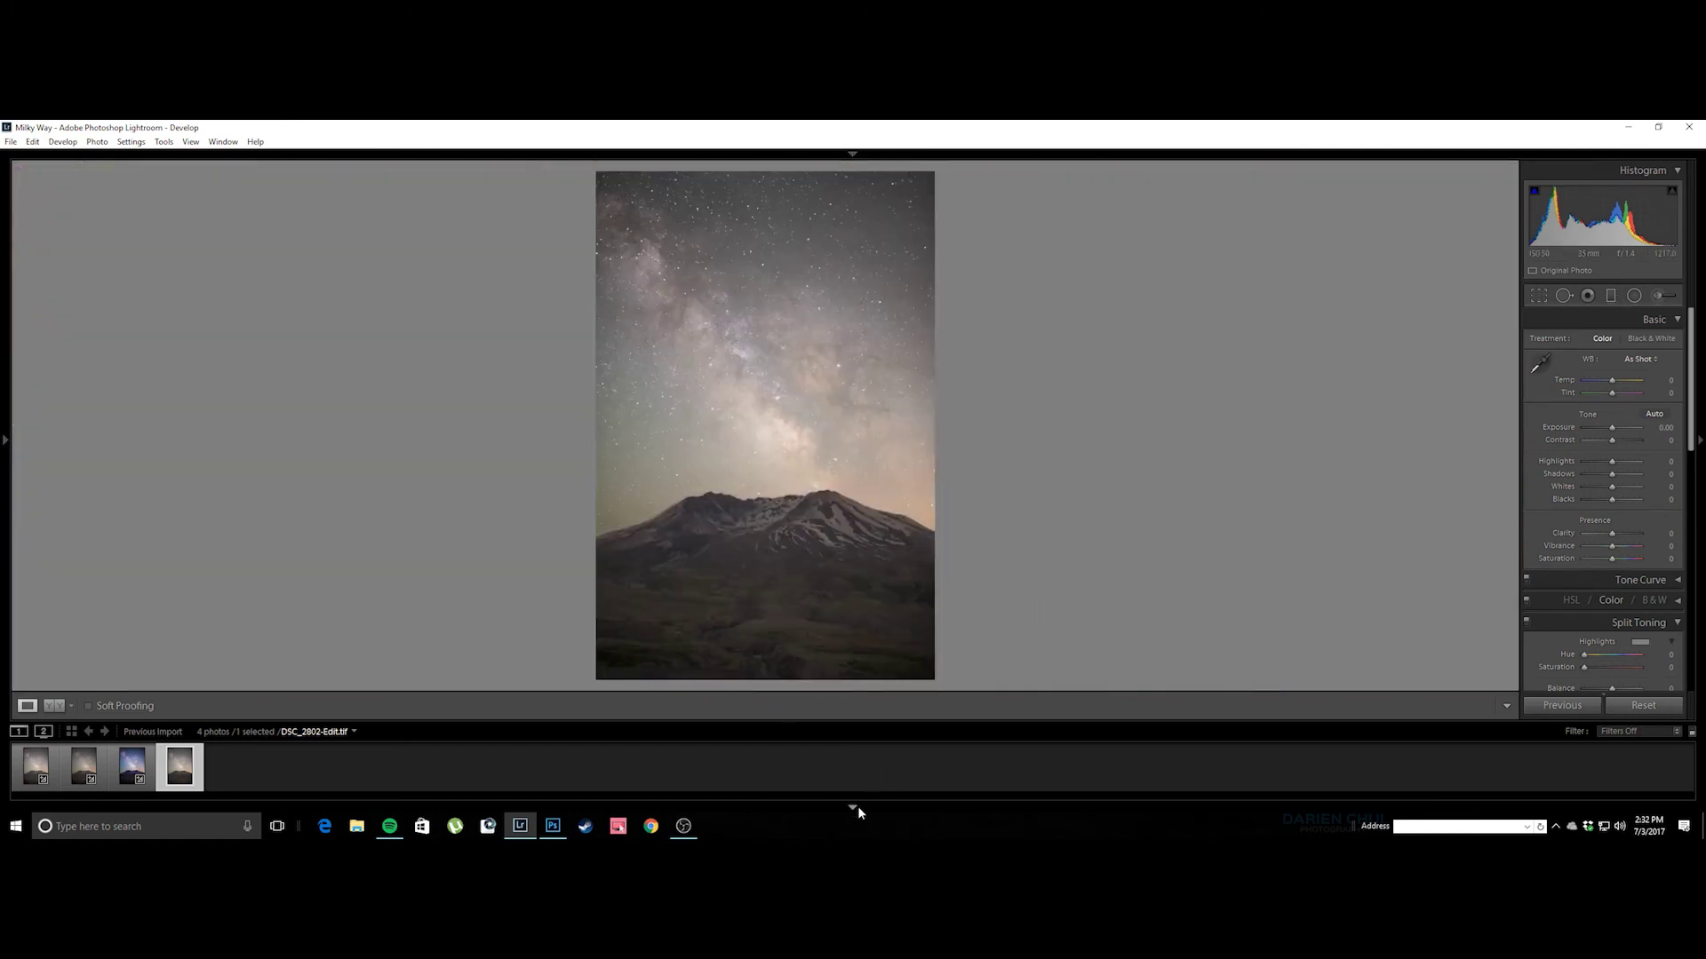
# Hide the filmstrip for a larger preview, and set the photo's Shadows to +45 and Temp to -15.
pyautogui.click(856, 807)
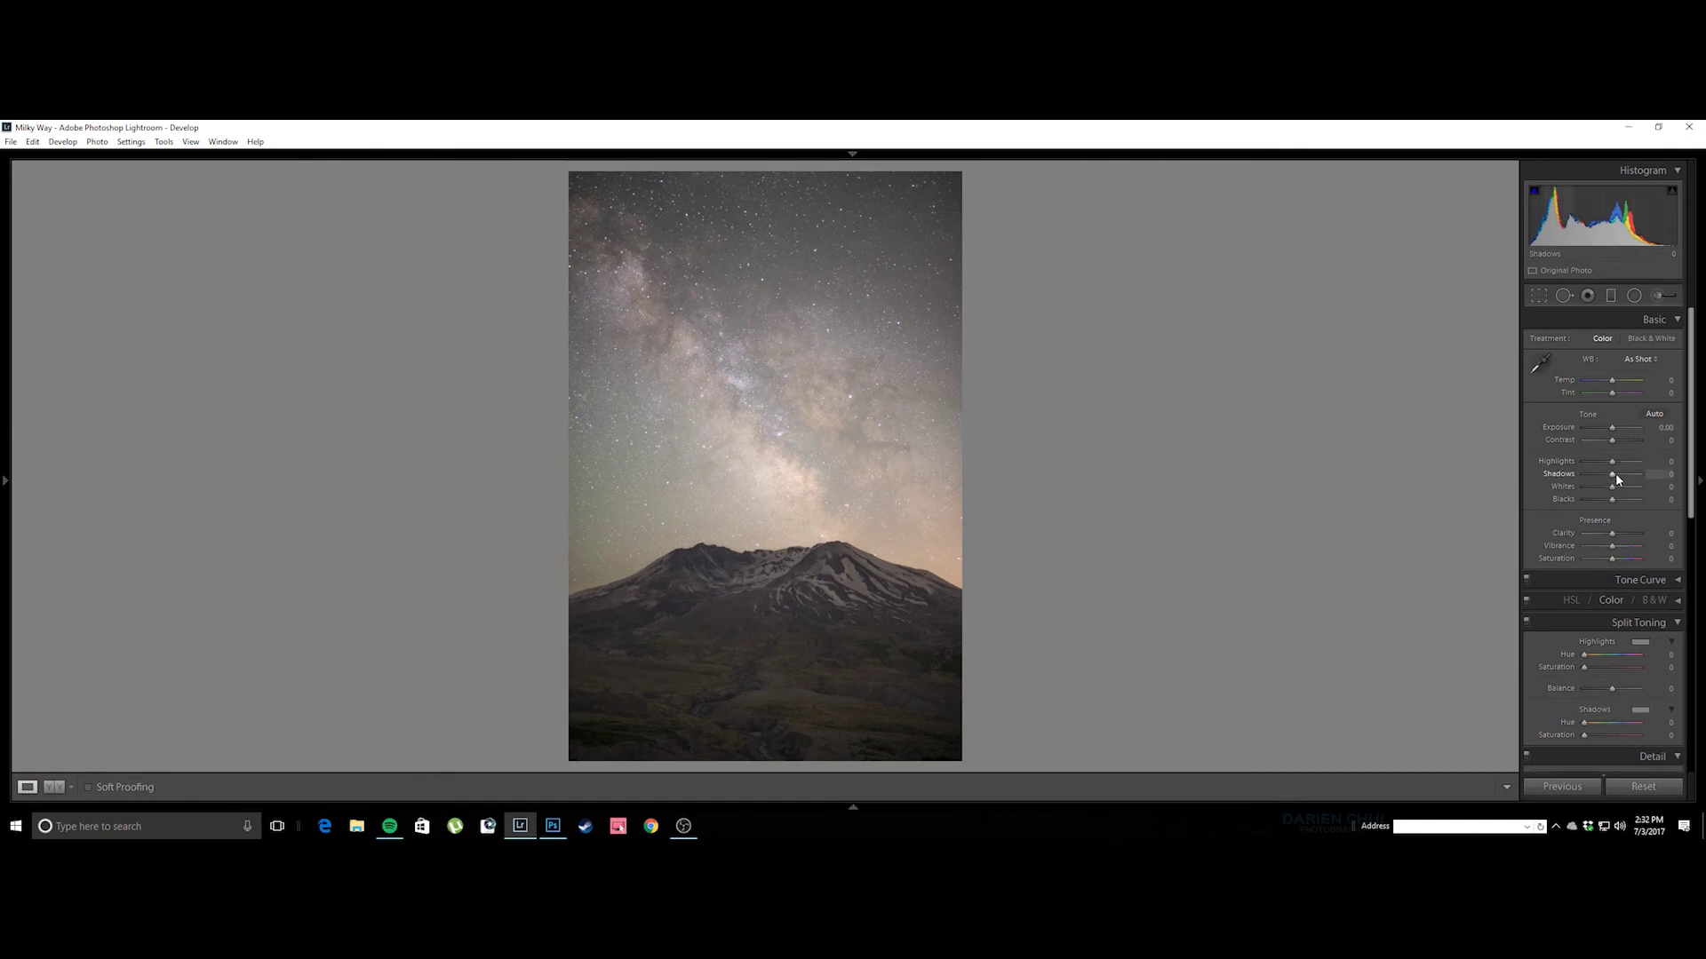
pyautogui.moveTo(1616, 475); pyautogui.dragTo(1631, 480)
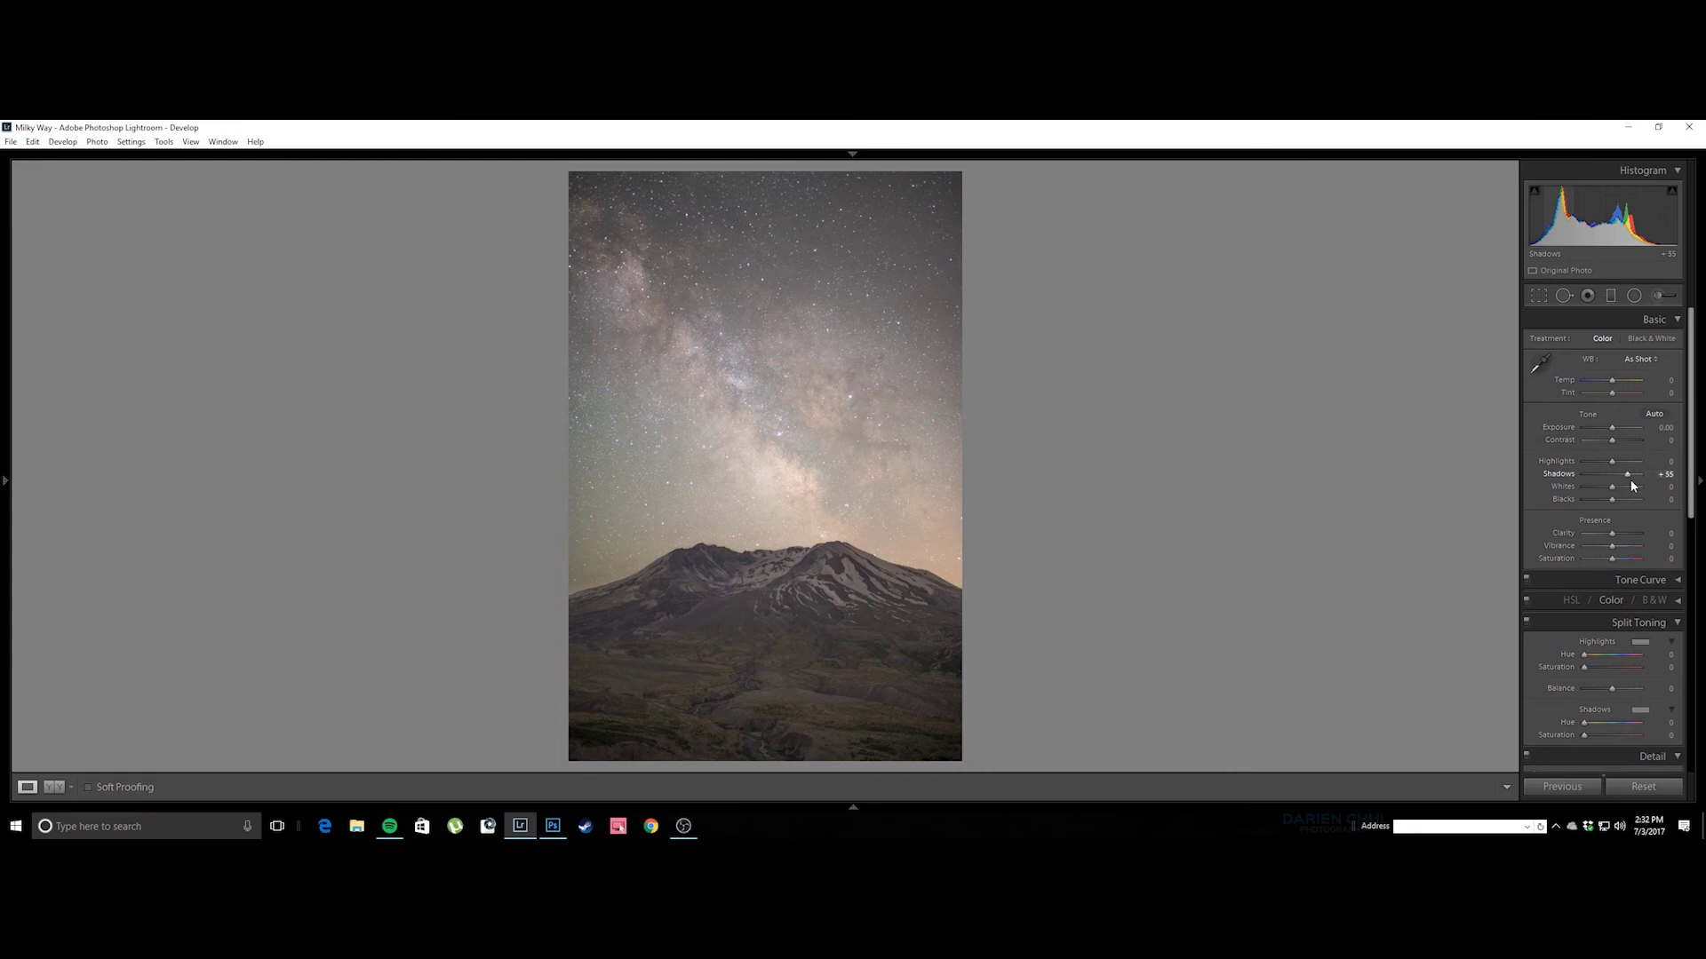
pyautogui.moveTo(1631, 480); pyautogui.dragTo(1627, 482)
pyautogui.moveTo(1613, 382); pyautogui.dragTo(1612, 383)
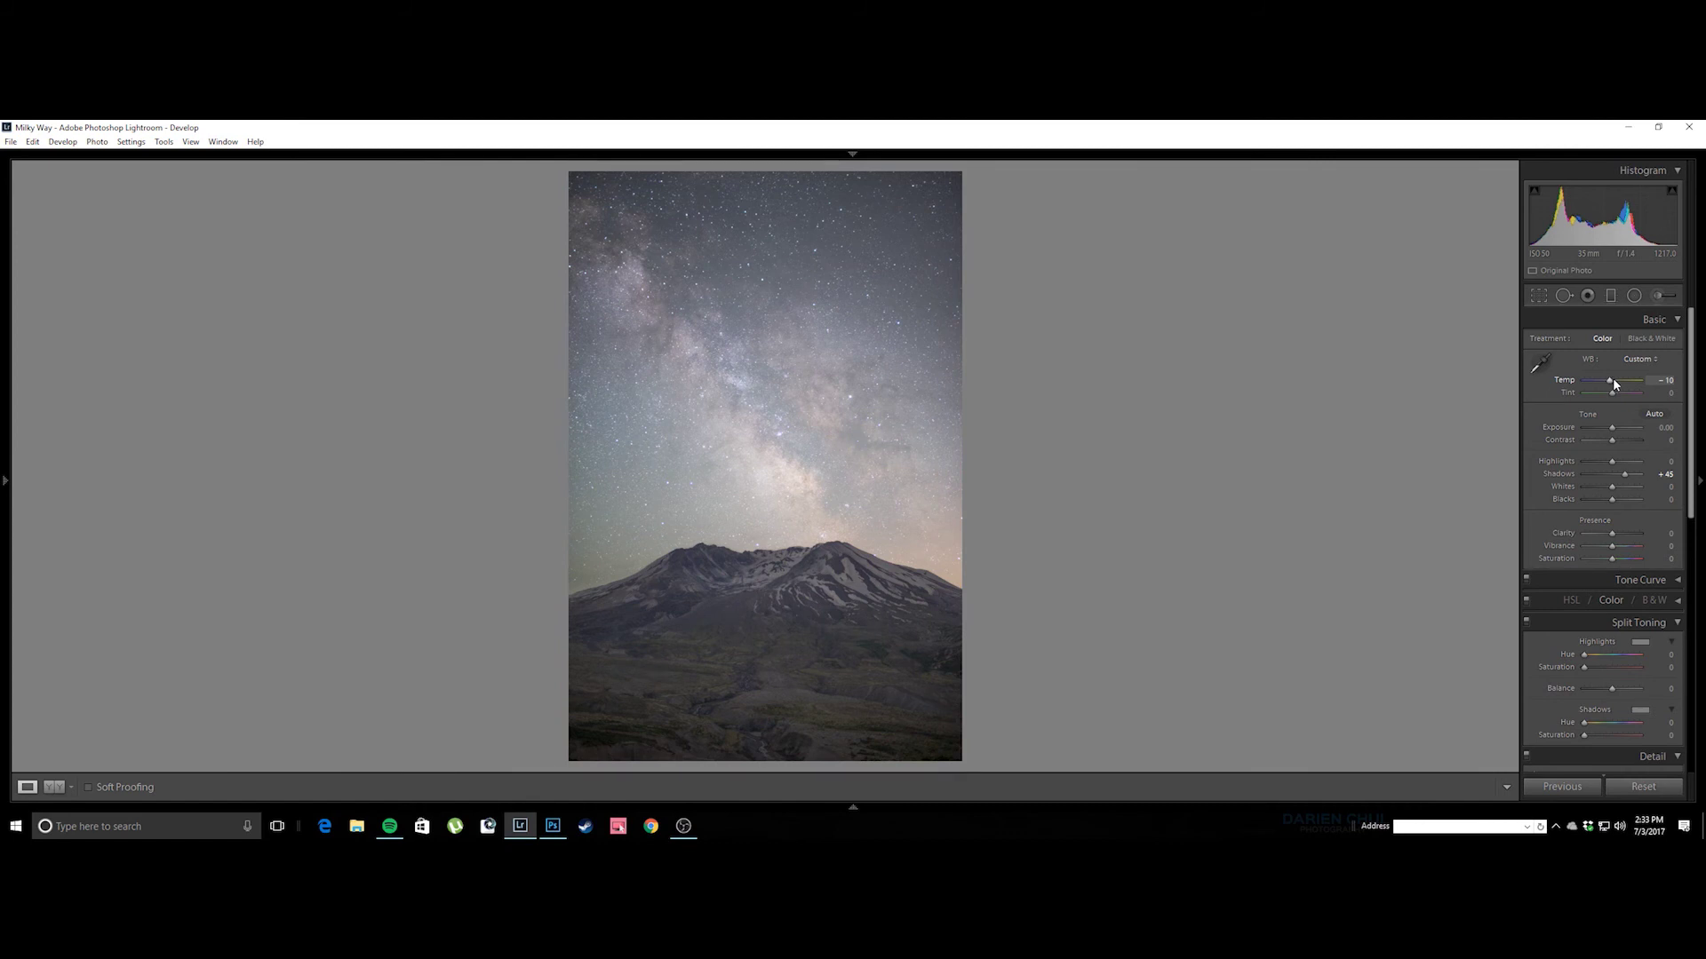
pyautogui.moveTo(1614, 381); pyautogui.dragTo(1612, 381)
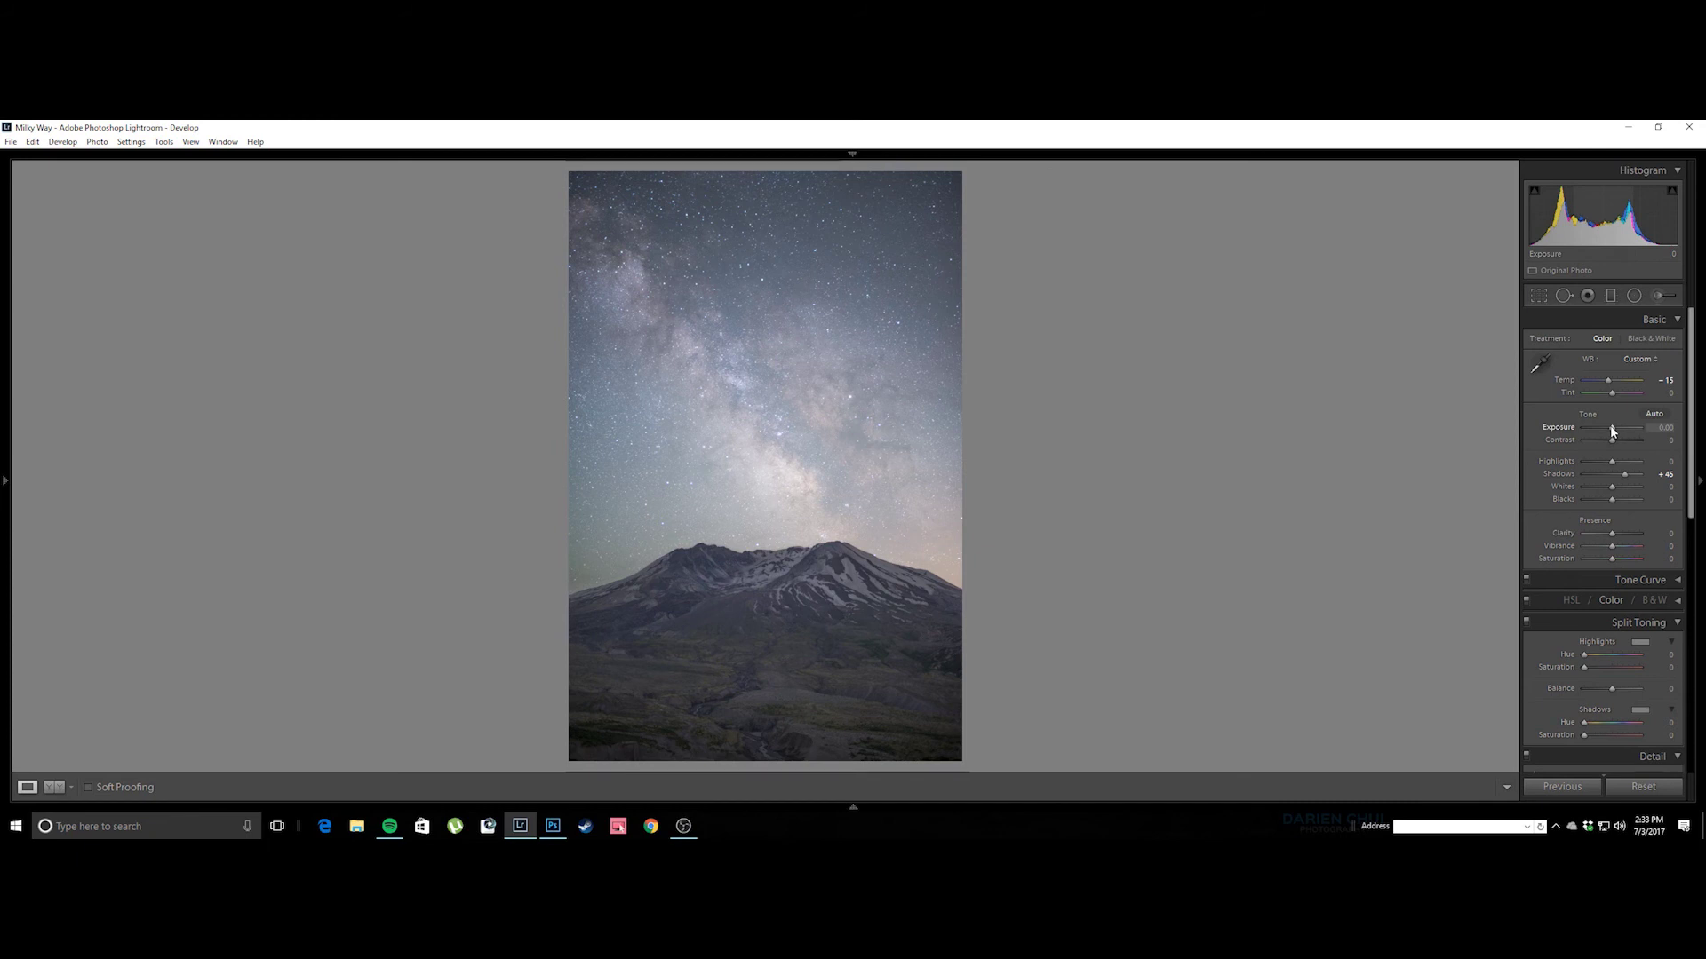
# Set Contrast to +35 and check the stars in the upper sky up close.
pyautogui.press('Up')
pyautogui.press('Up')
pyautogui.press('Up')
pyautogui.press('Up')
pyautogui.press('Up')
pyautogui.press('Up')
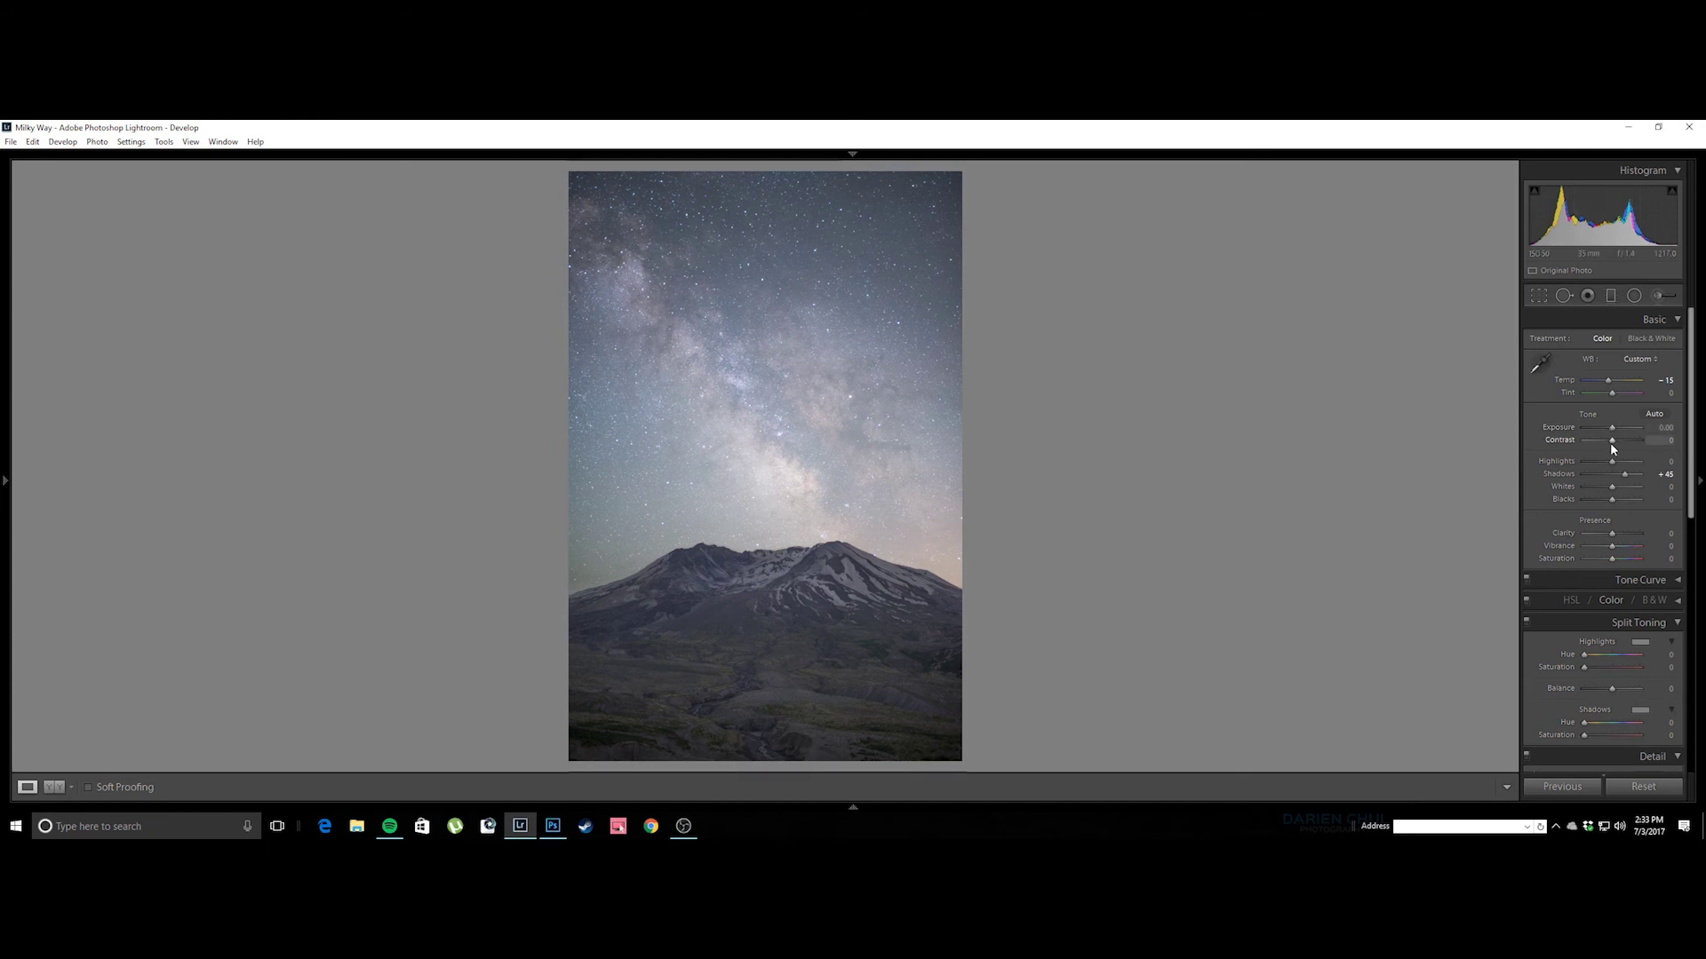
pyautogui.press('Up')
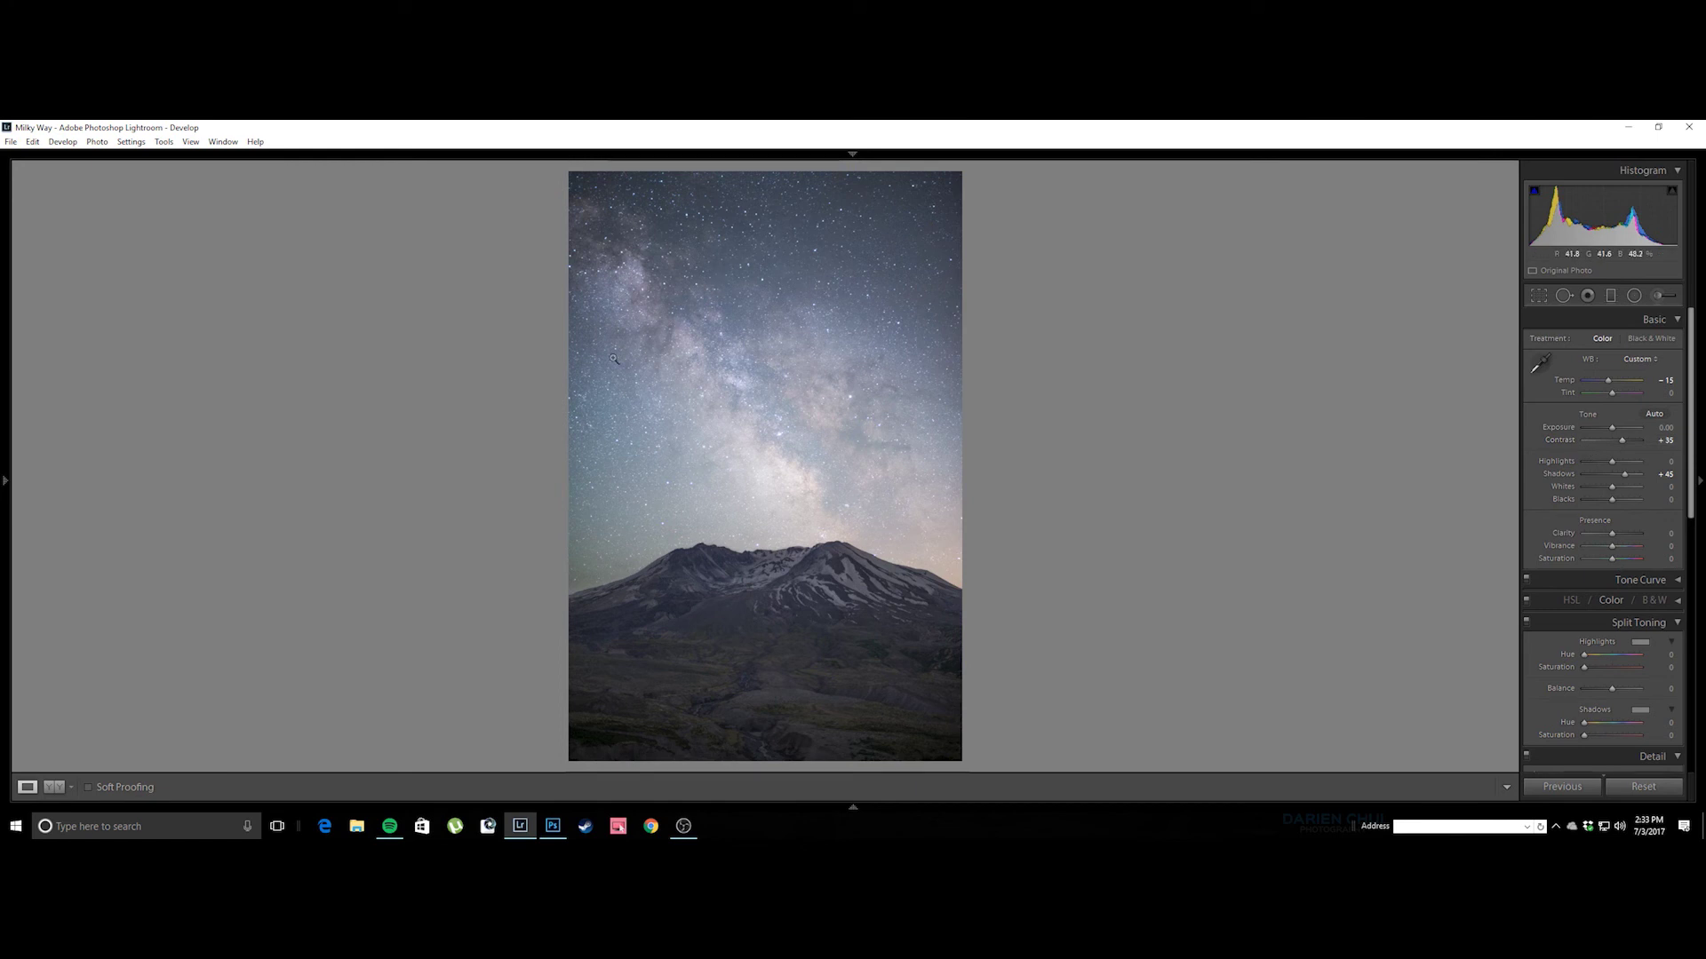
pyautogui.click(746, 261)
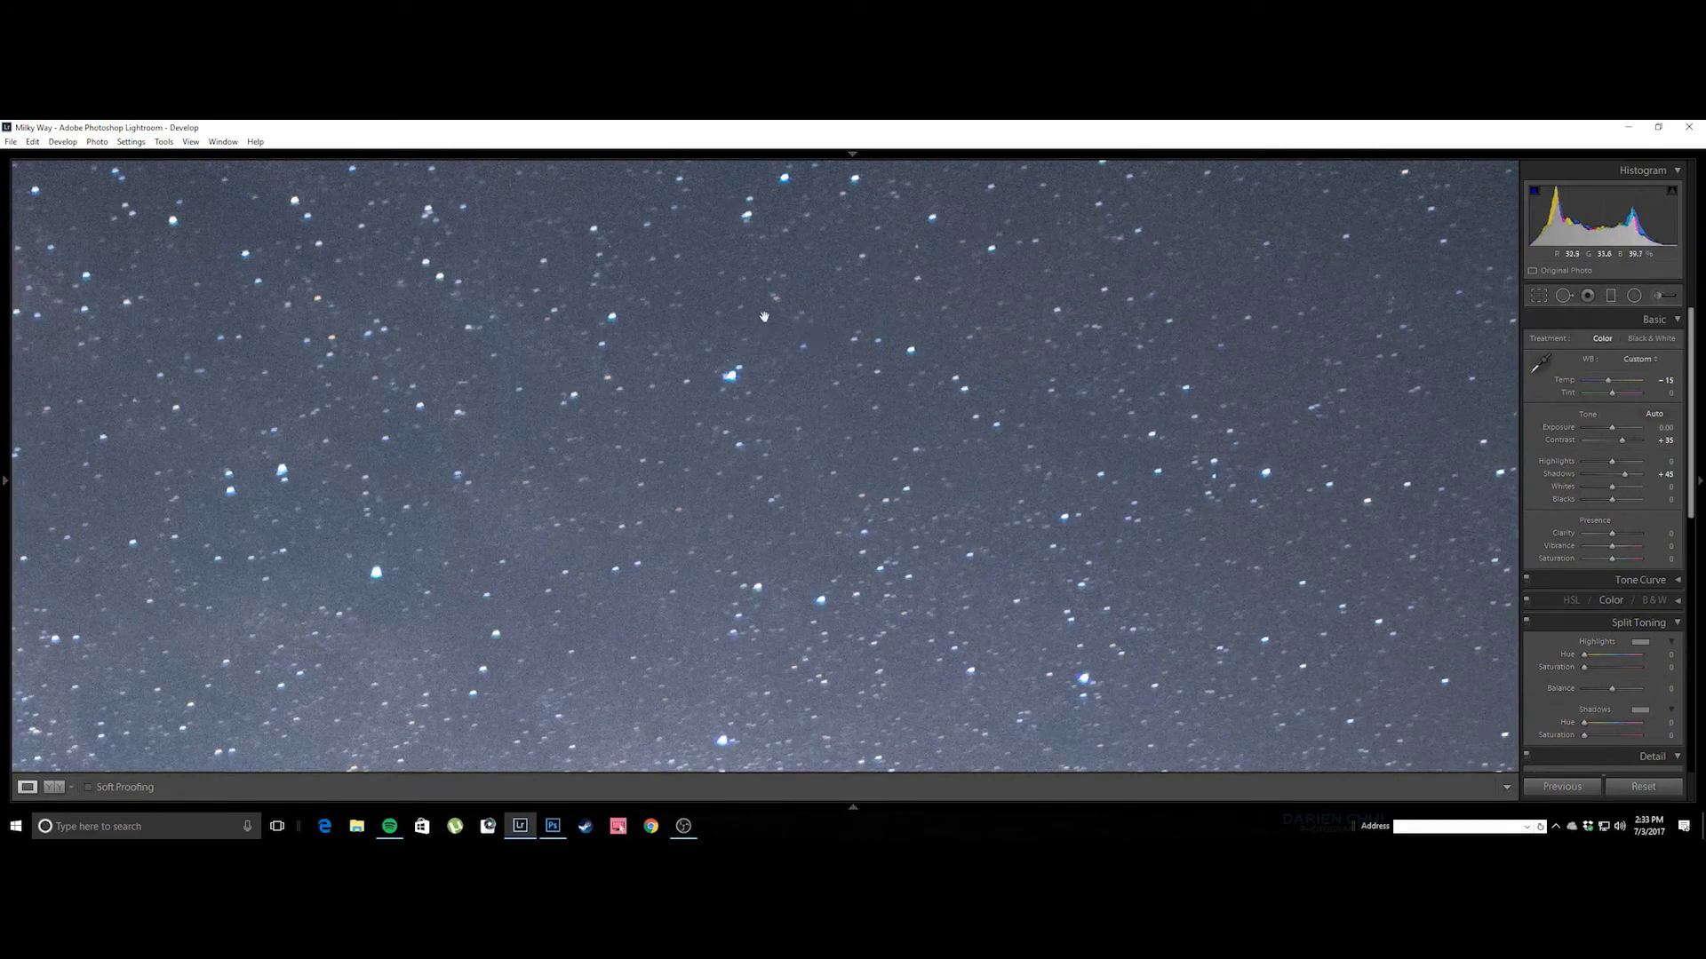
pyautogui.click(699, 327)
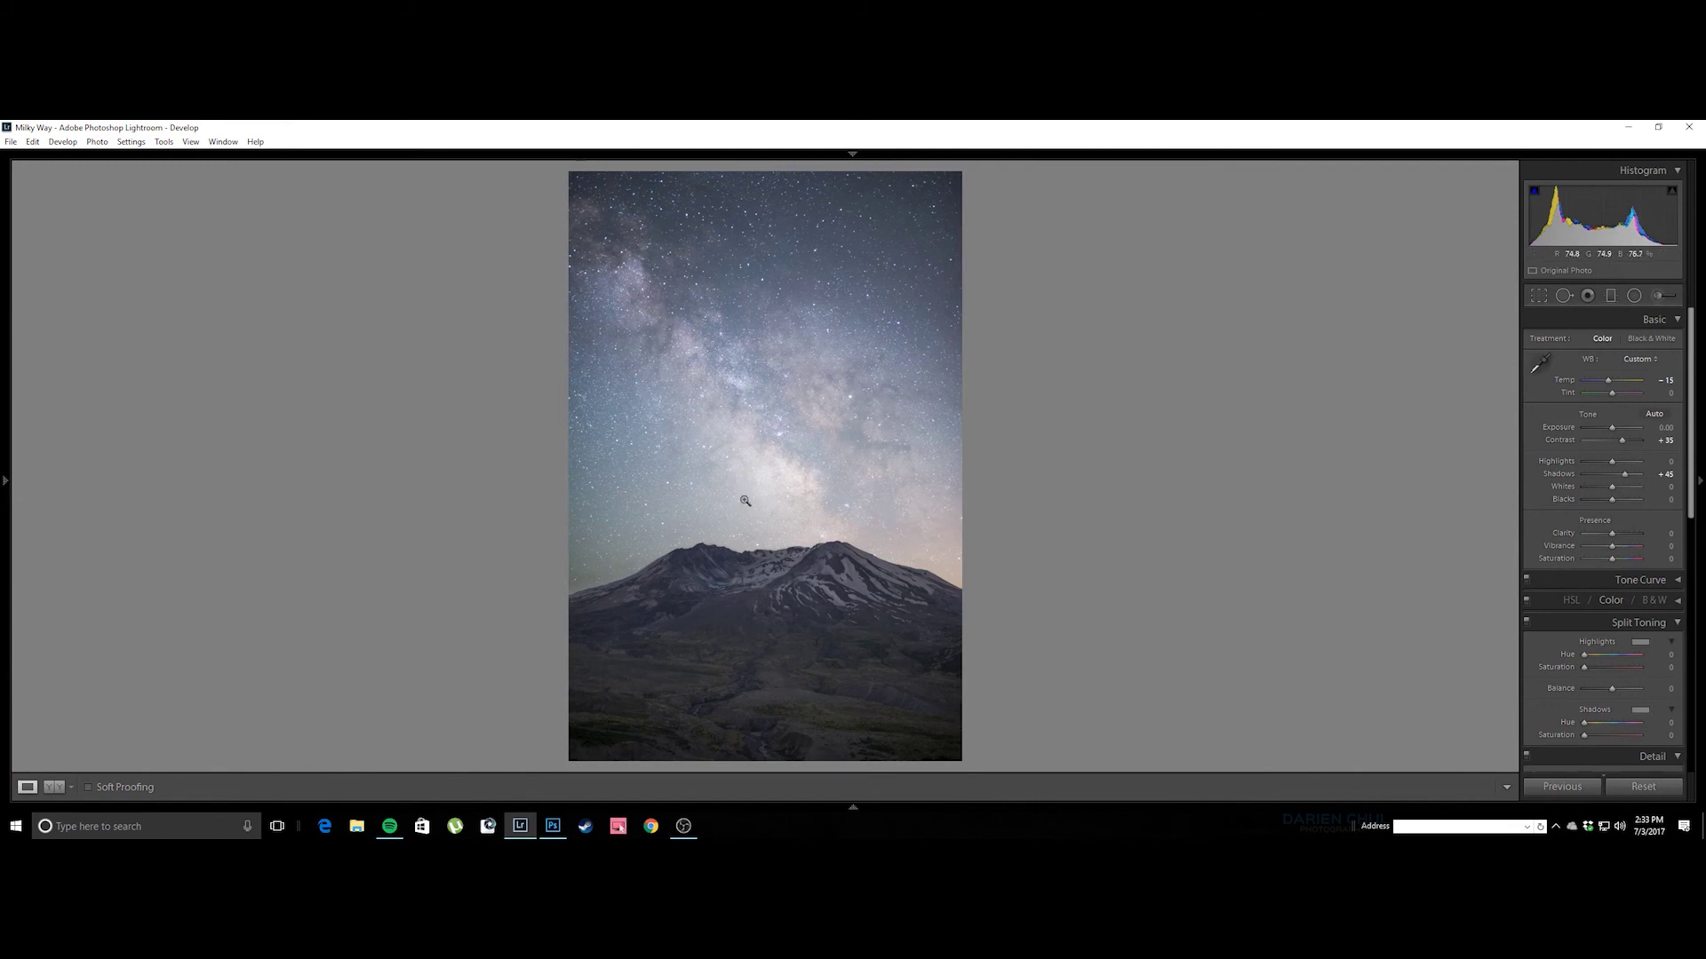
# Set Whites to +2, Blacks to -43, Clarity to +25, Vibrance to +25 and Saturation to +15.
pyautogui.keyDown('alt'); pyautogui.click(1611, 488); pyautogui.keyUp('alt')
pyautogui.keyDown('alt'); pyautogui.click(1614, 499); pyautogui.keyUp('alt')
pyautogui.moveTo(1613, 498); pyautogui.dragTo(1620, 535)
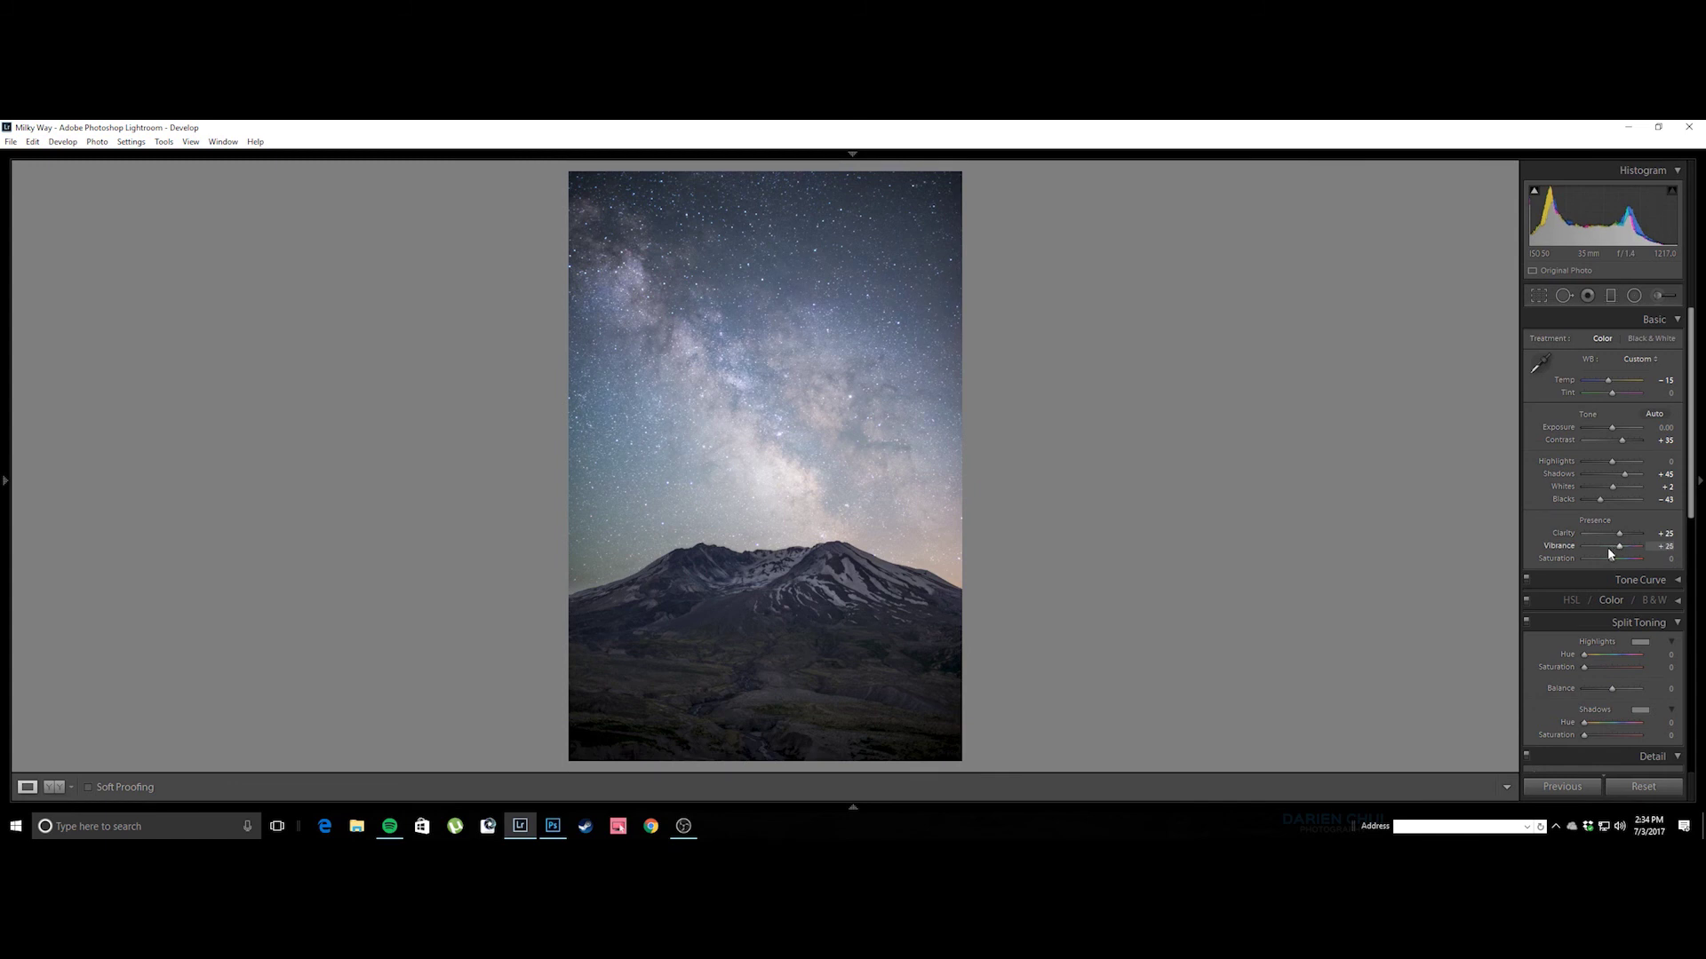
pyautogui.moveTo(1608, 548); pyautogui.dragTo(1612, 560)
# Examine the bright stars in the sky left of the Milky Way core for purple fringing.
pyautogui.scroll(-8, 1547, 600)
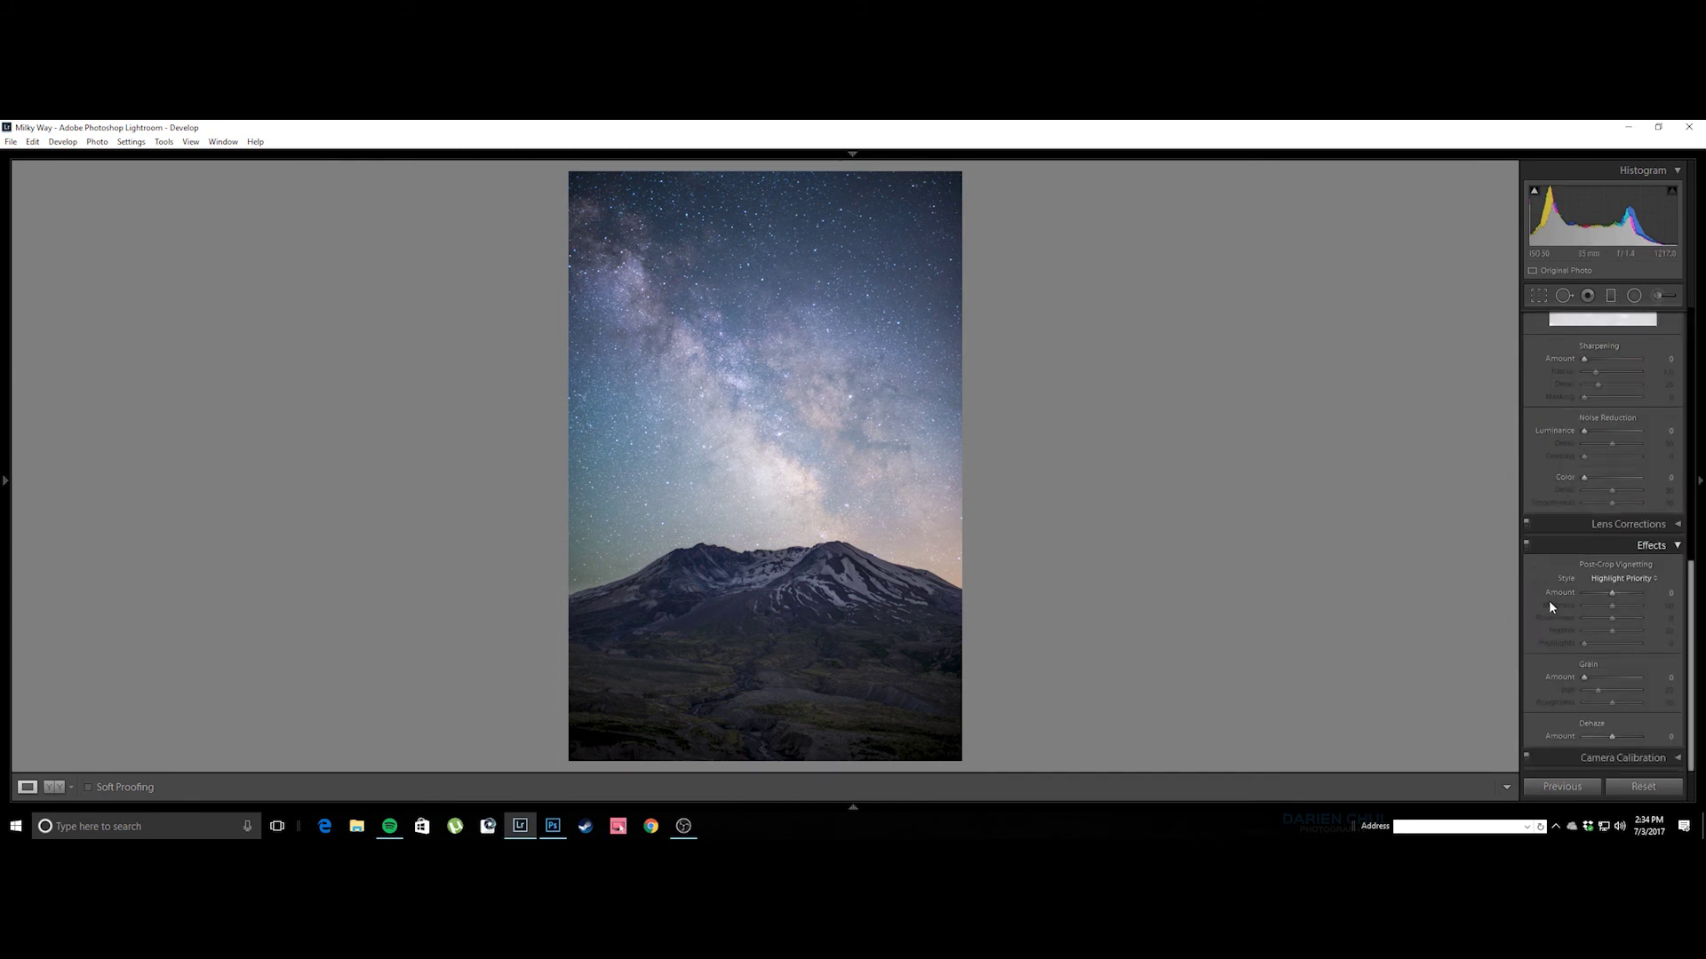
pyautogui.click(775, 514)
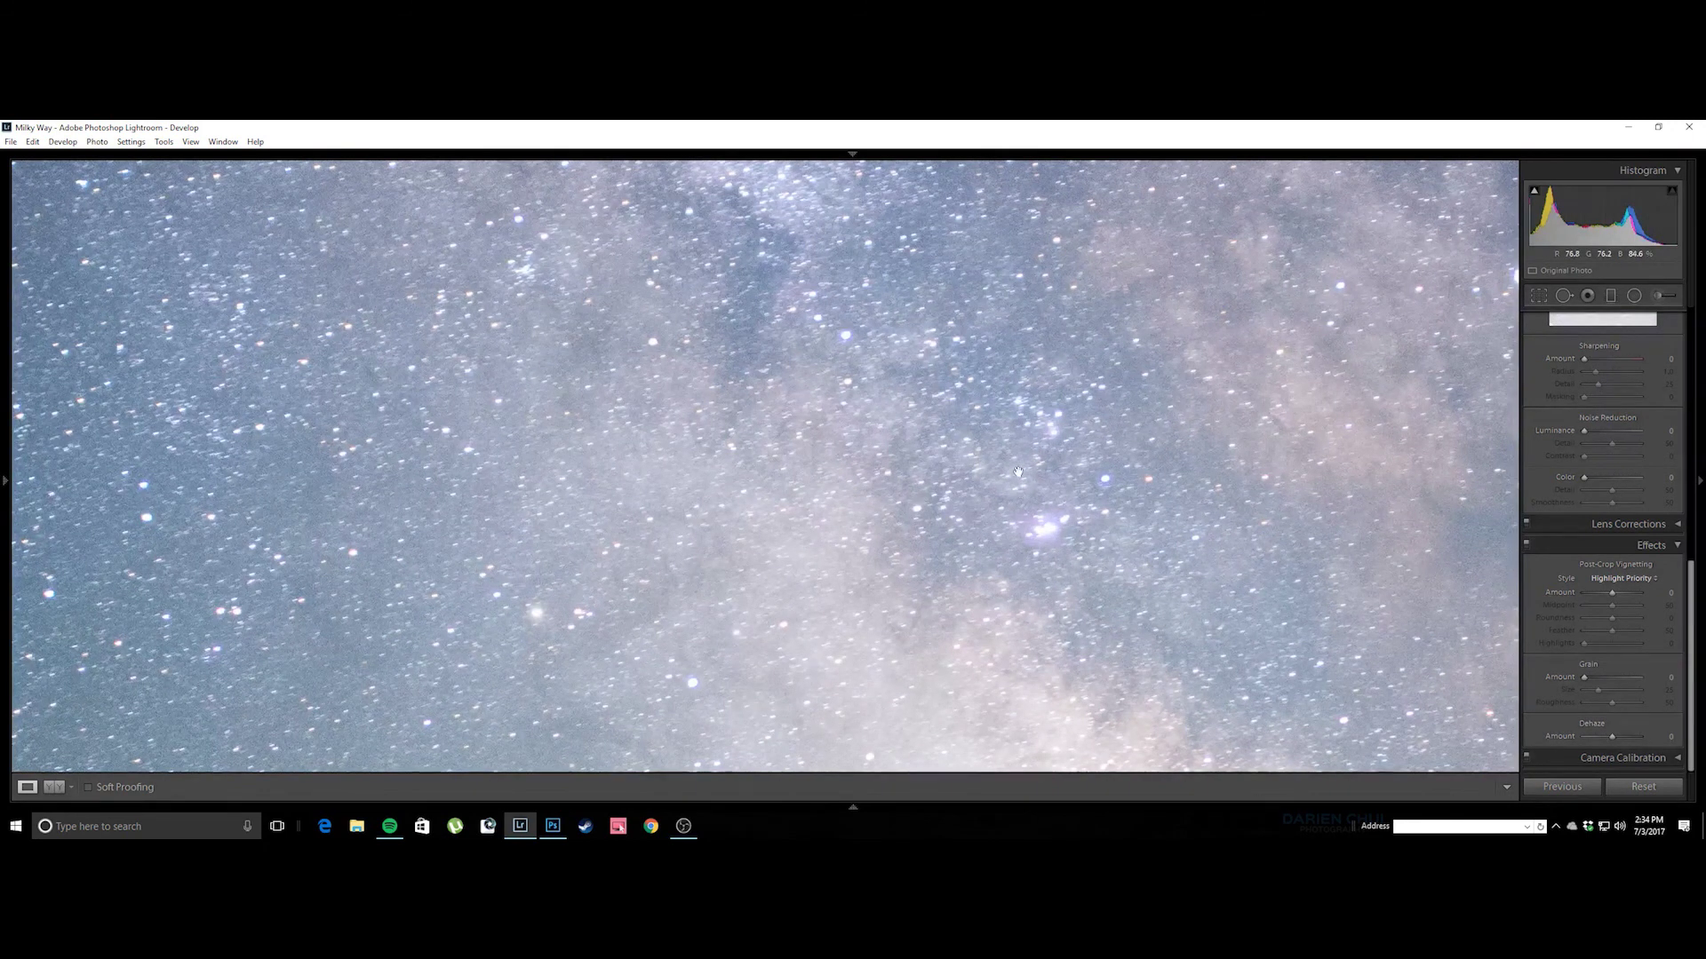
pyautogui.moveTo(489, 471); pyautogui.dragTo(741, 224)
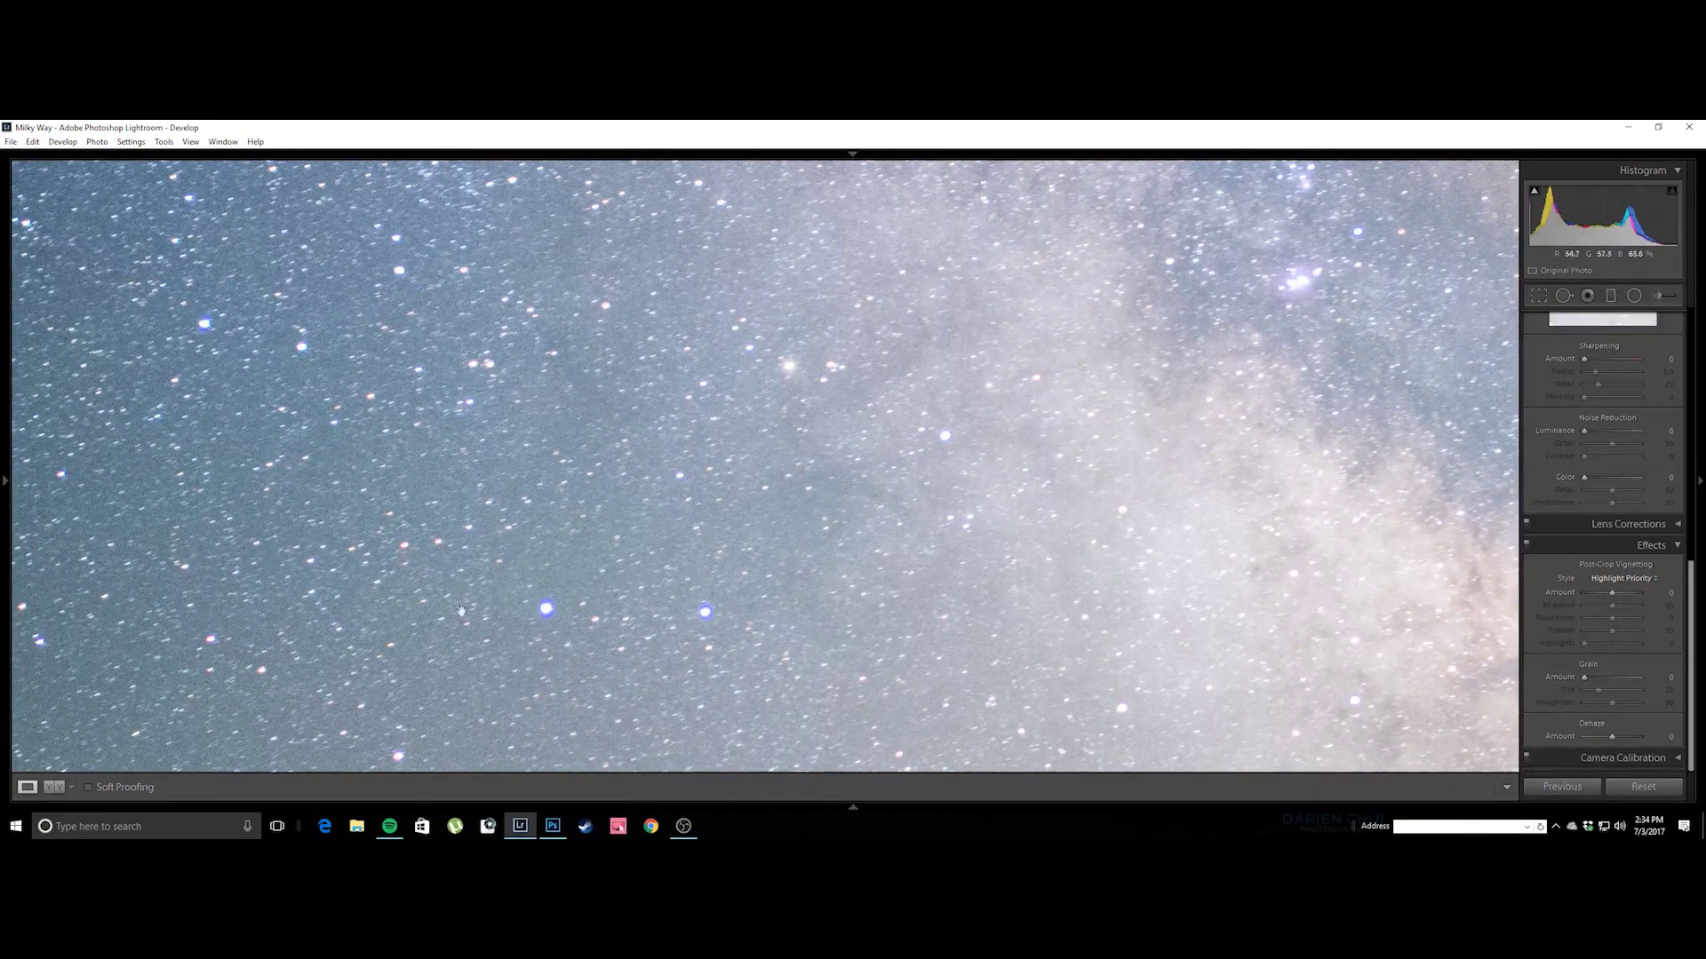
pyautogui.moveTo(570, 702); pyautogui.dragTo(563, 615)
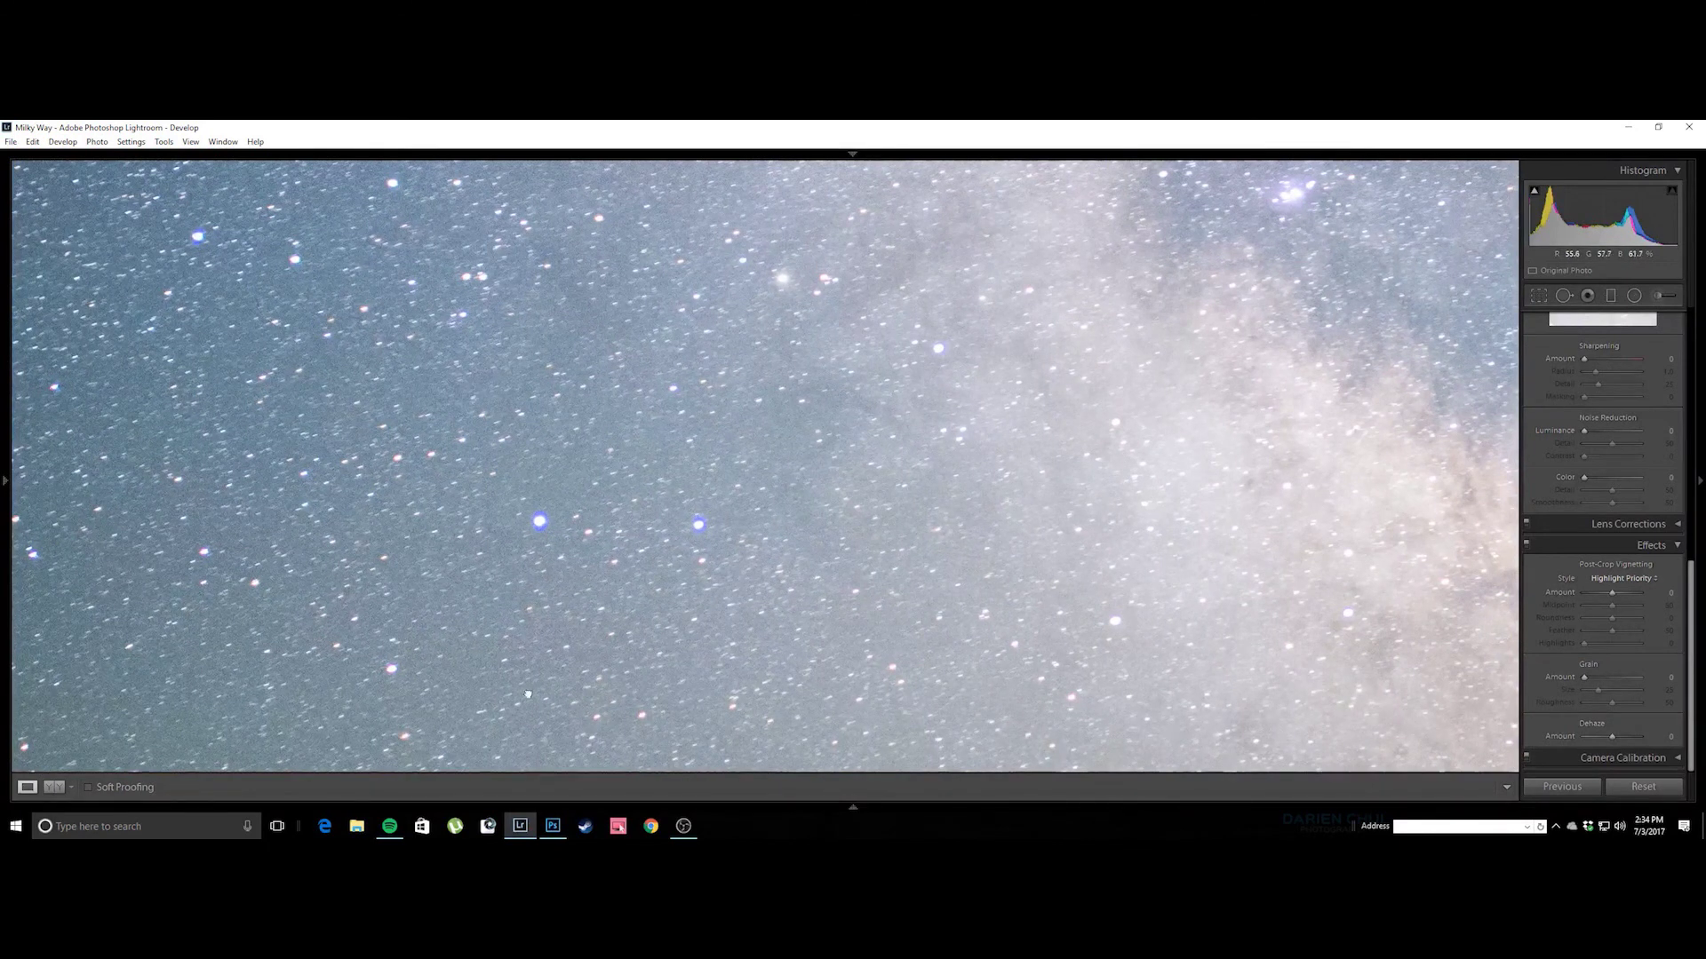
pyautogui.moveTo(536, 538); pyautogui.dragTo(580, 467)
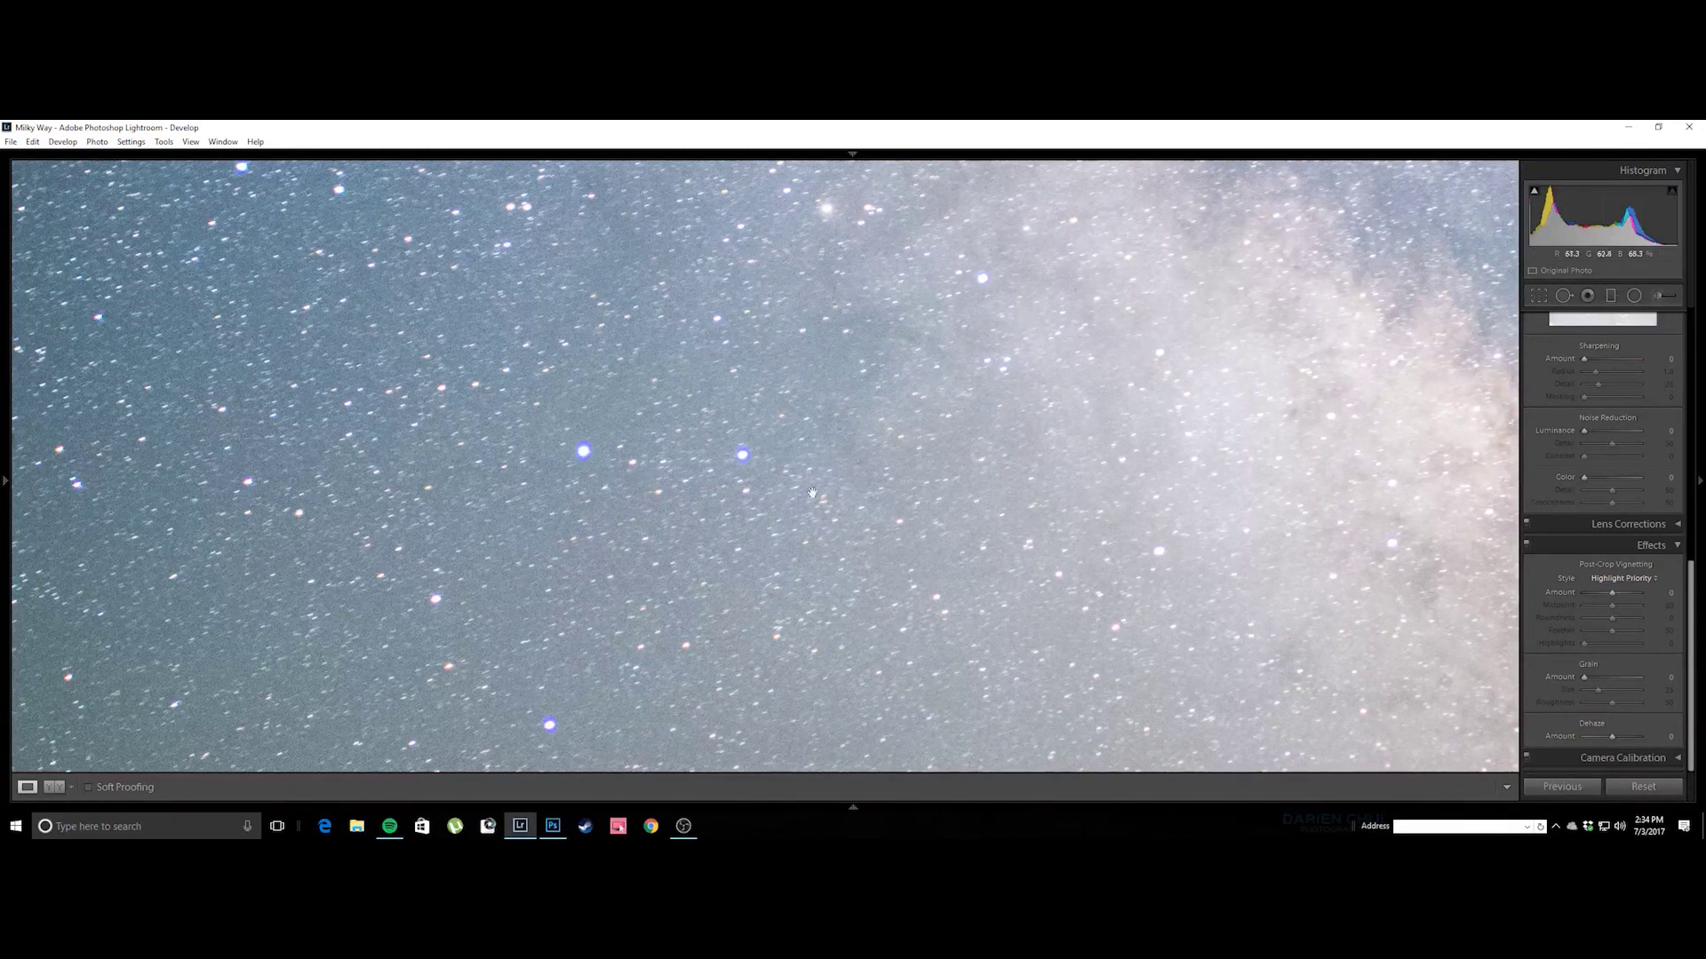
pyautogui.moveTo(873, 292); pyautogui.dragTo(1011, 285)
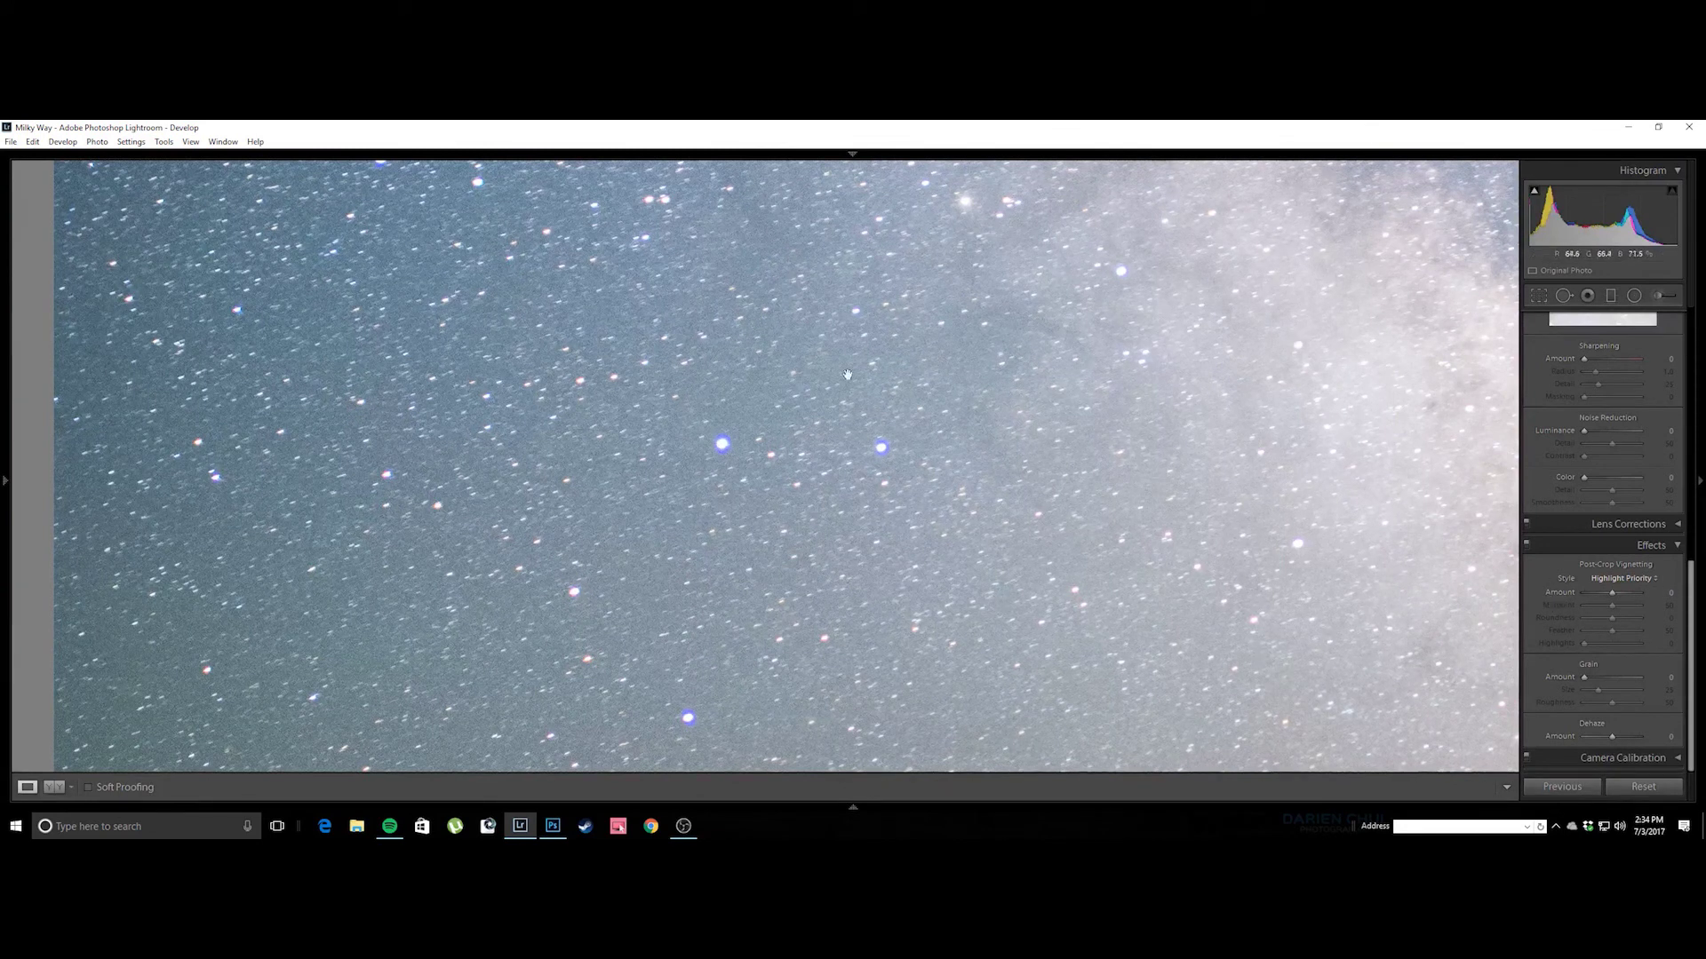
pyautogui.scroll(5, 1565, 555)
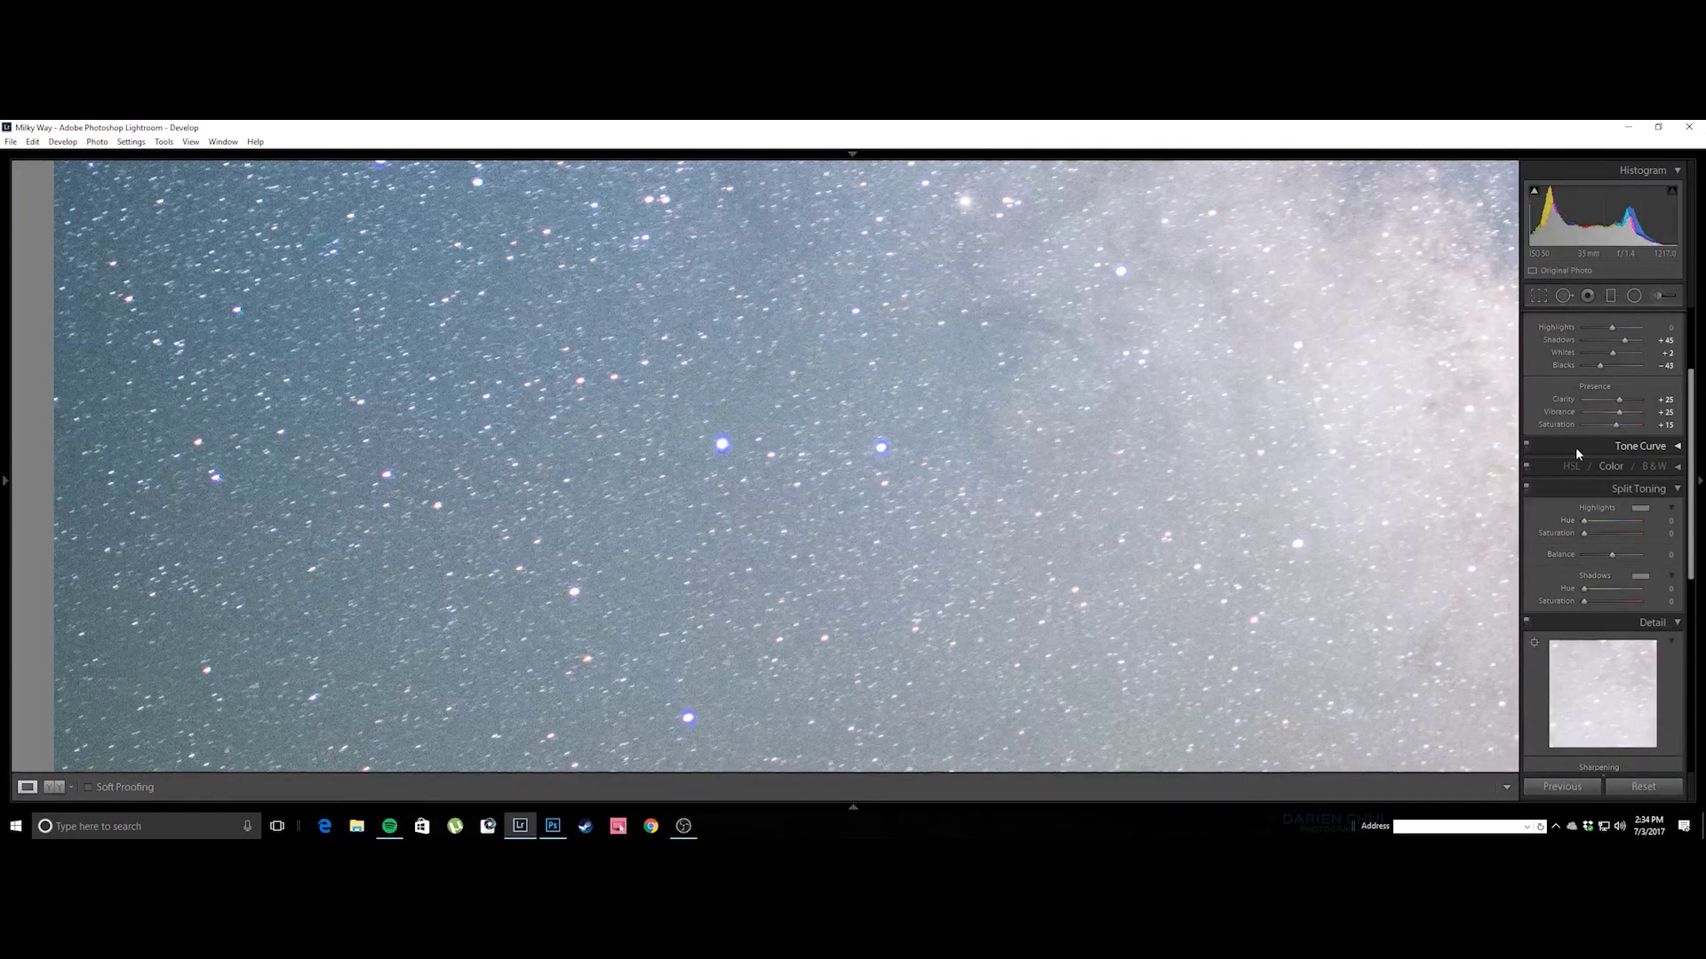
pyautogui.scroll(-5, 1575, 446)
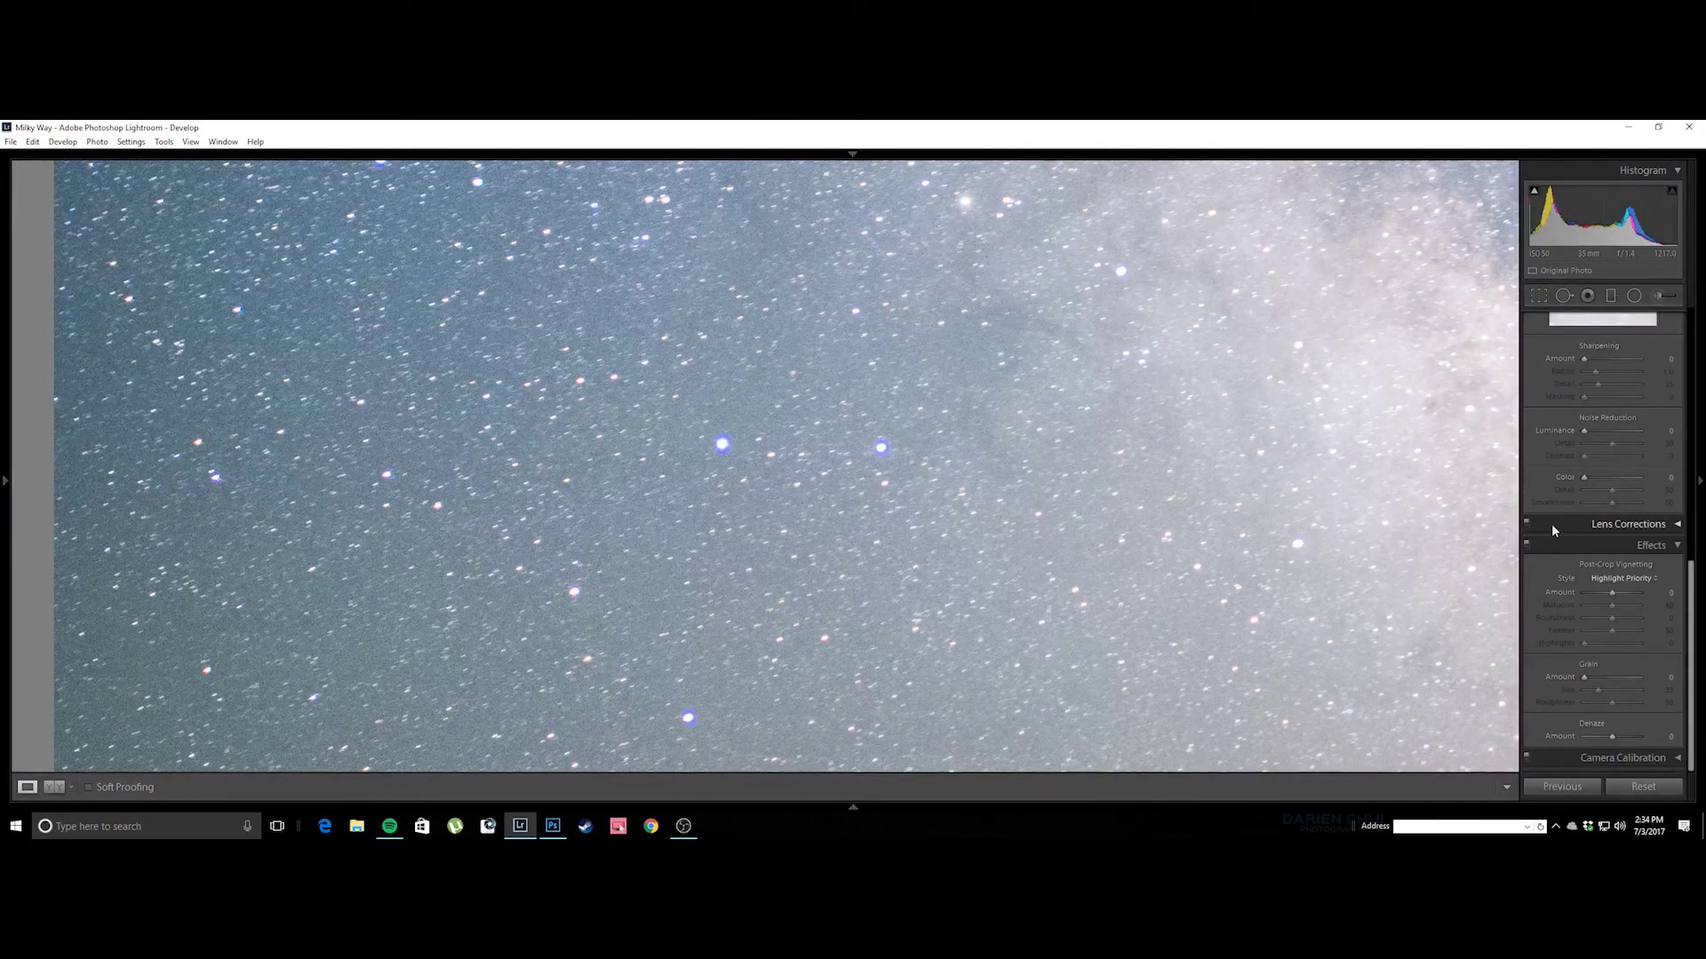
# Enable Remove Chromatic Aberration and set the purple defringe amount to 3.
pyautogui.click(1551, 524)
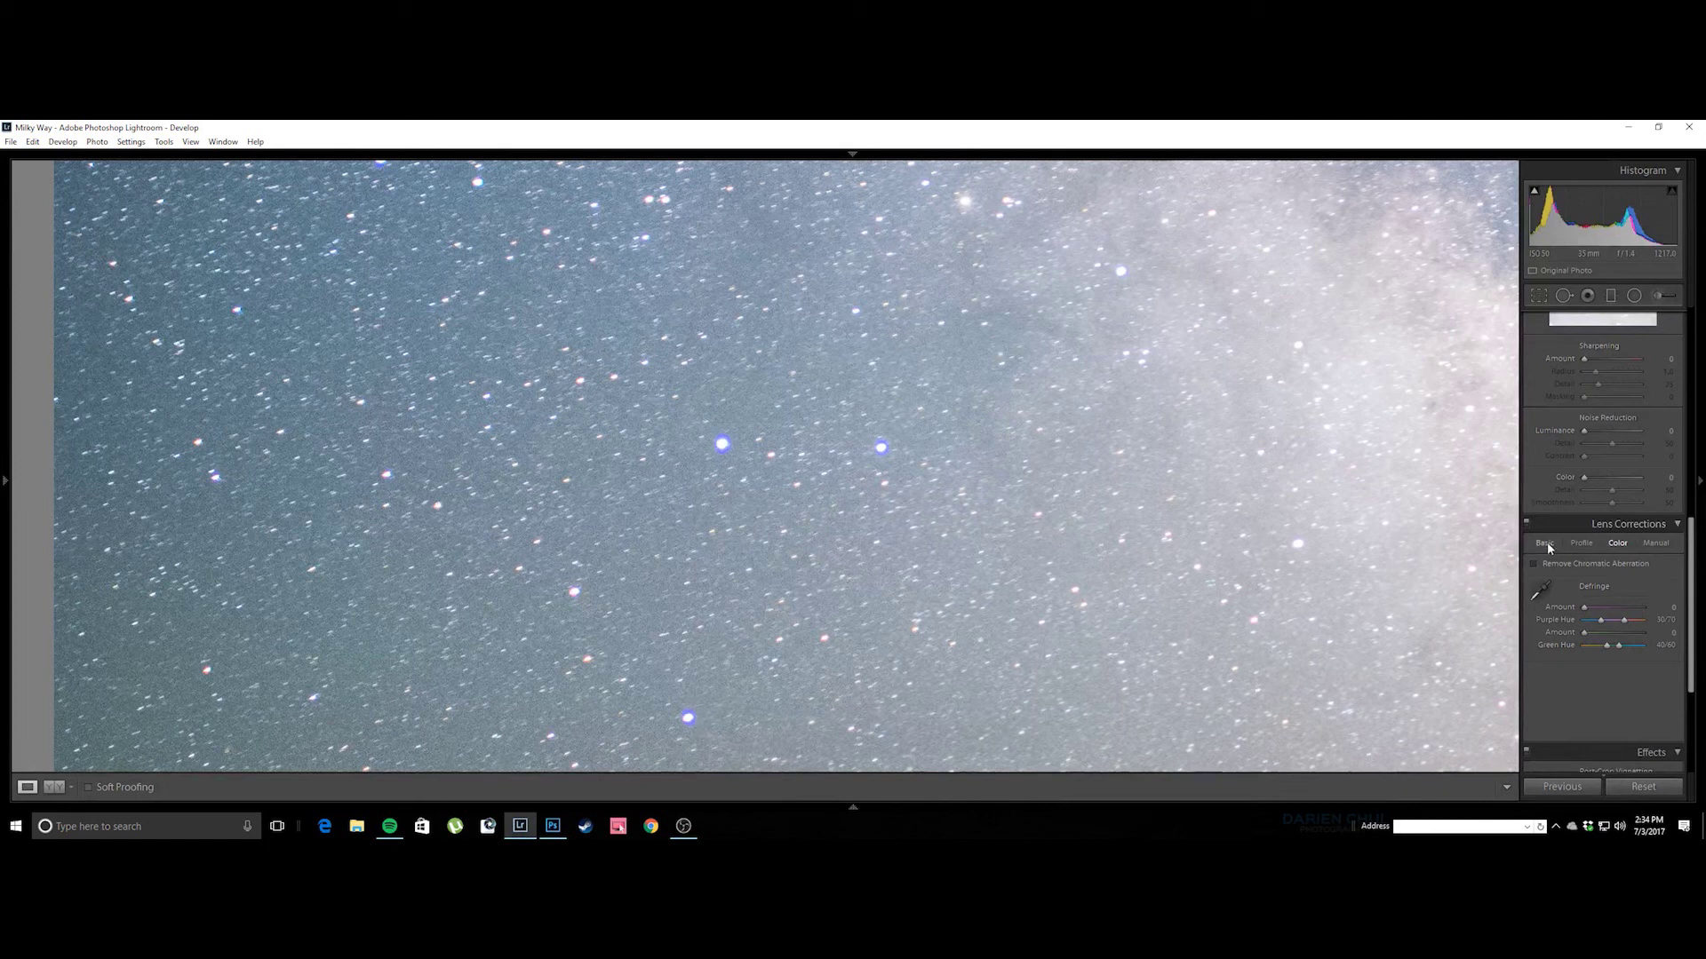
pyautogui.click(1533, 564)
pyautogui.click(1669, 609)
pyautogui.write('3')
pyautogui.press('Return')
pyautogui.click(851, 586)
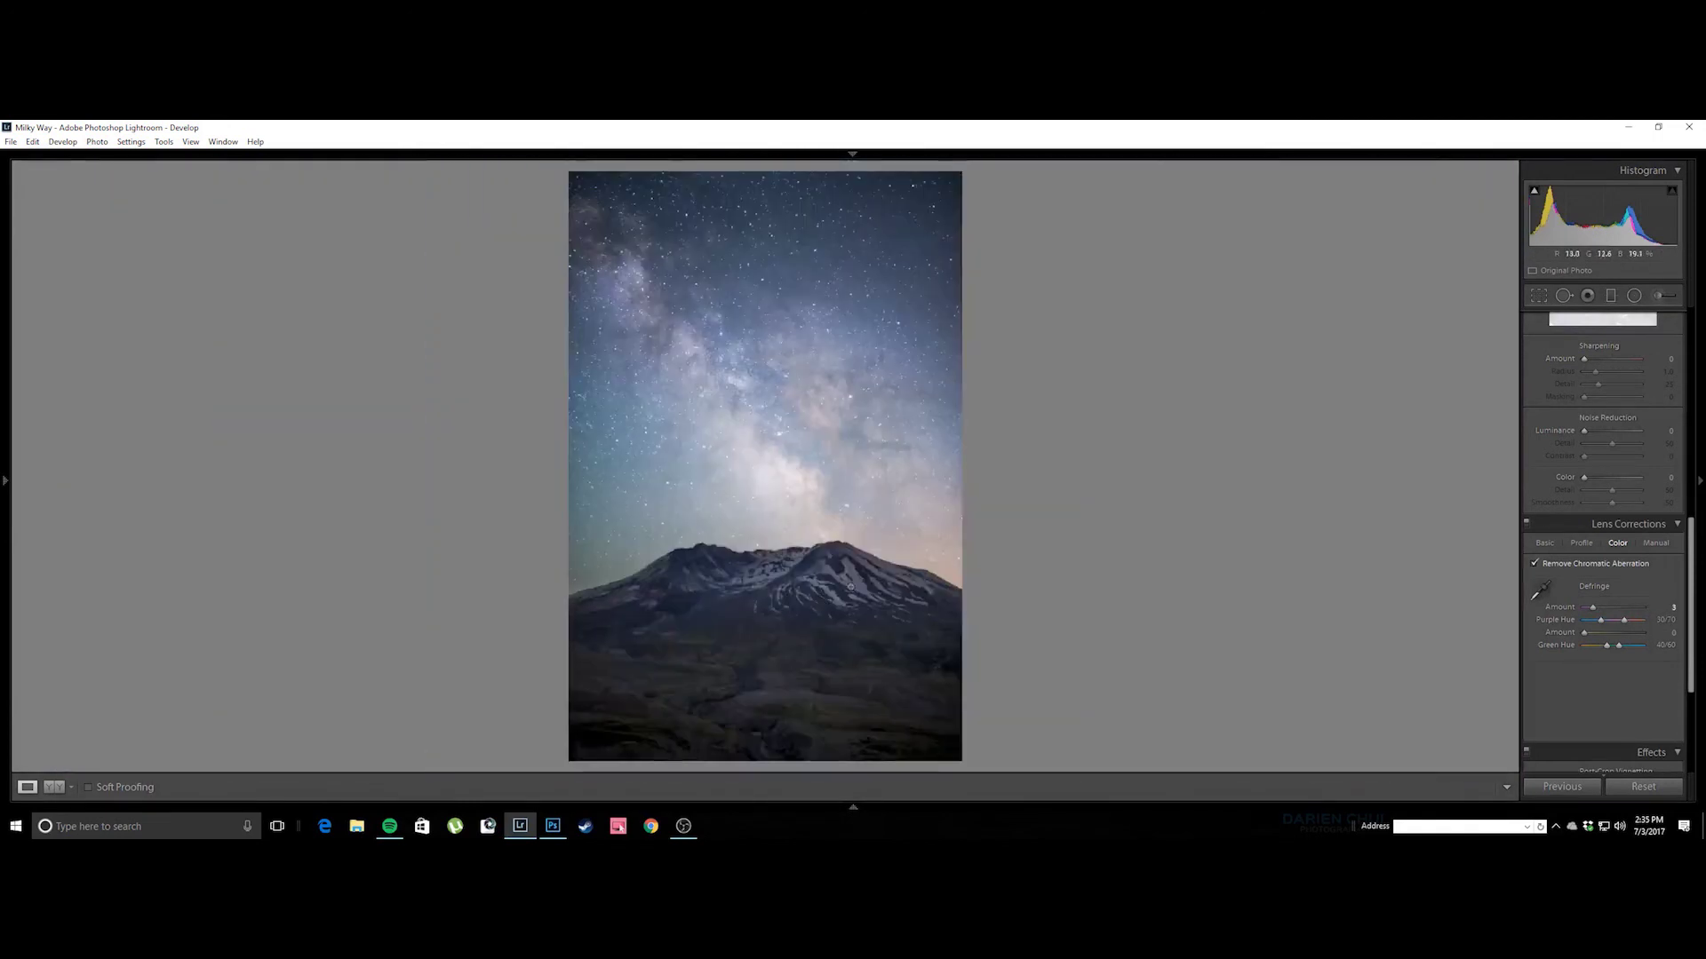
# Raise the saturation of the photo's orange tones to +22 in the colour adjustments.
pyautogui.scroll(5, 1554, 456)
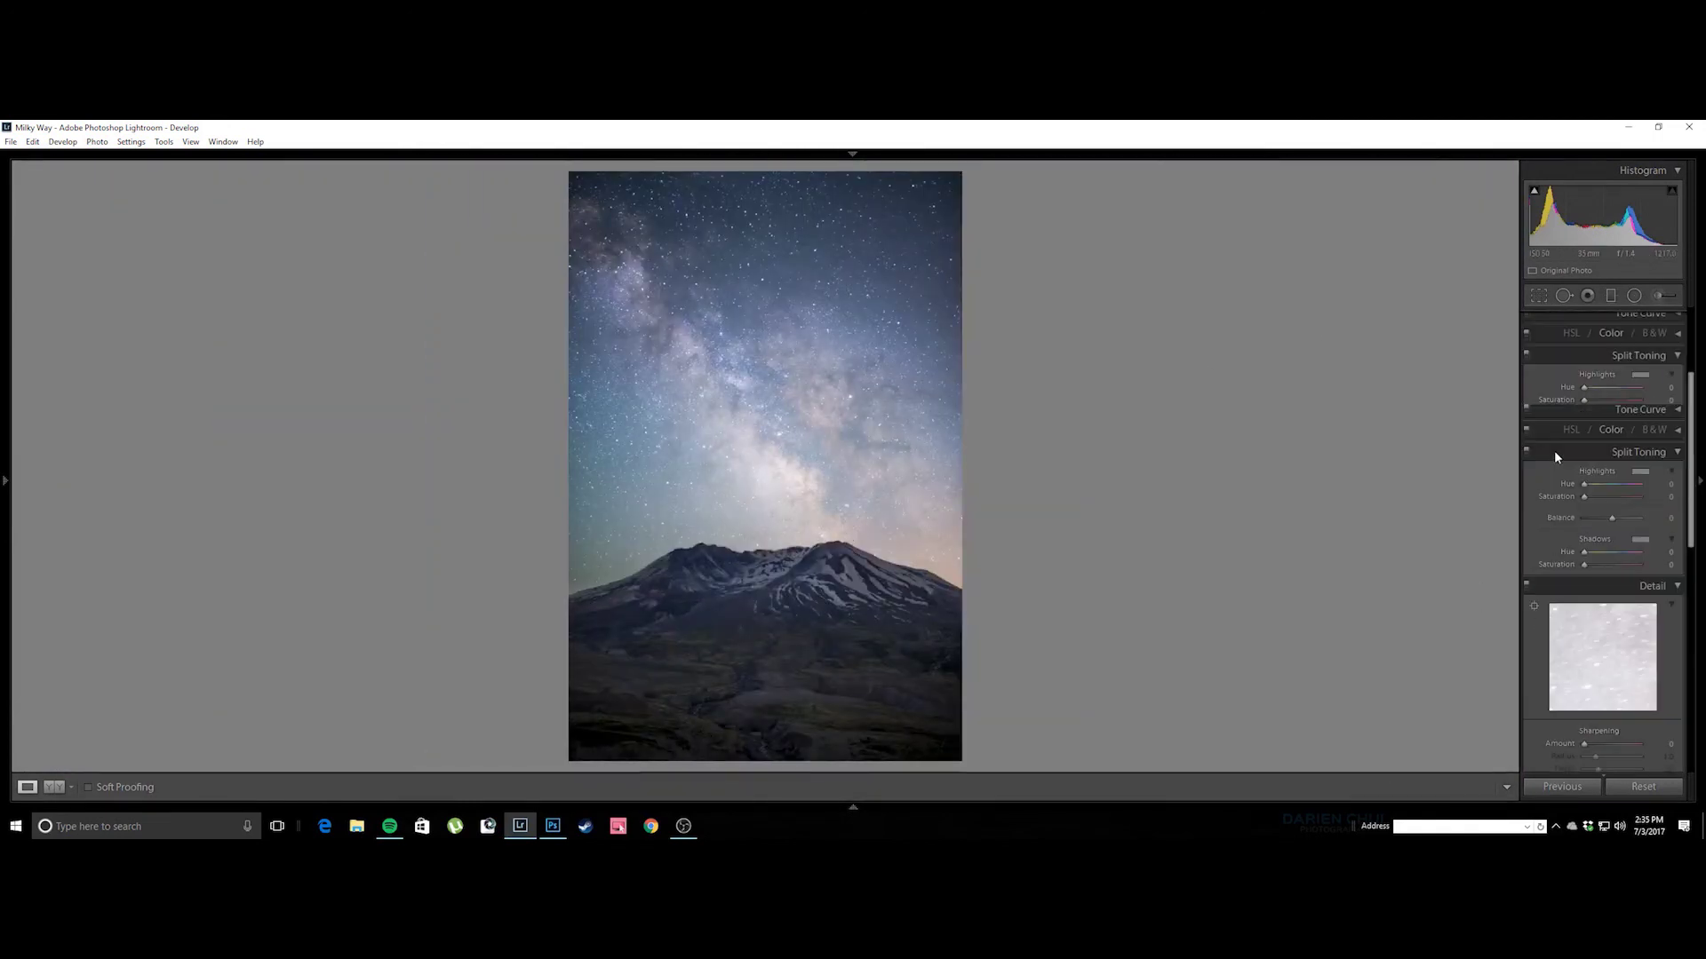
pyautogui.scroll(3, 1554, 450)
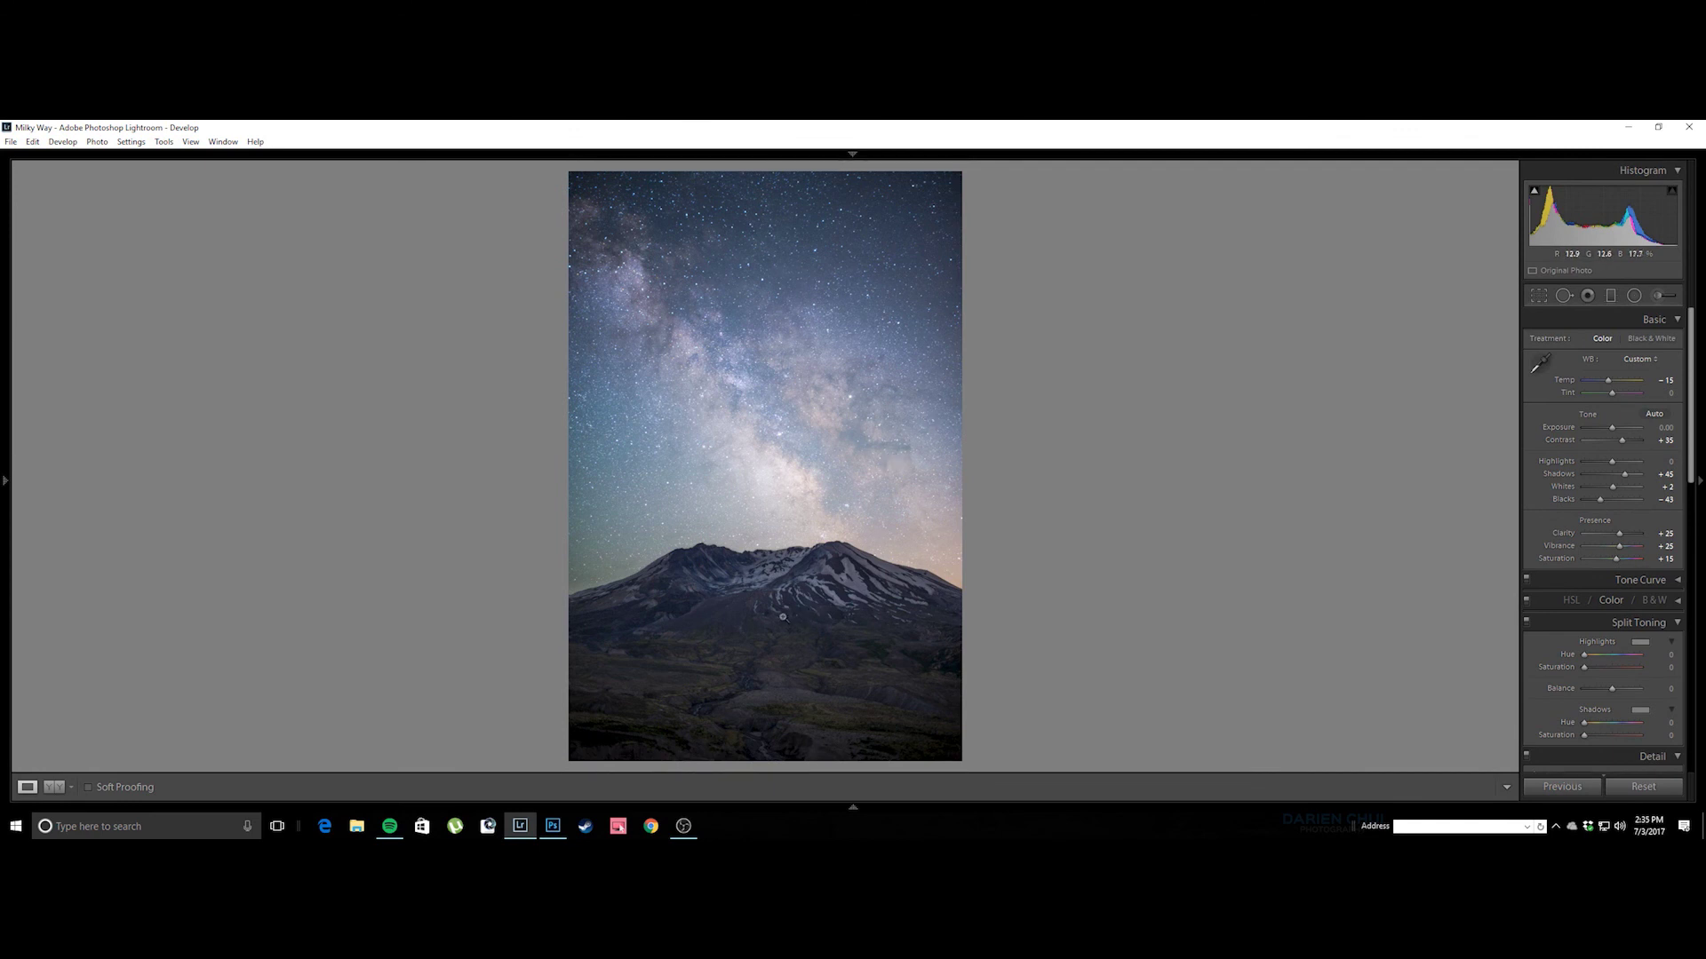
pyautogui.scroll(-5, 1550, 613)
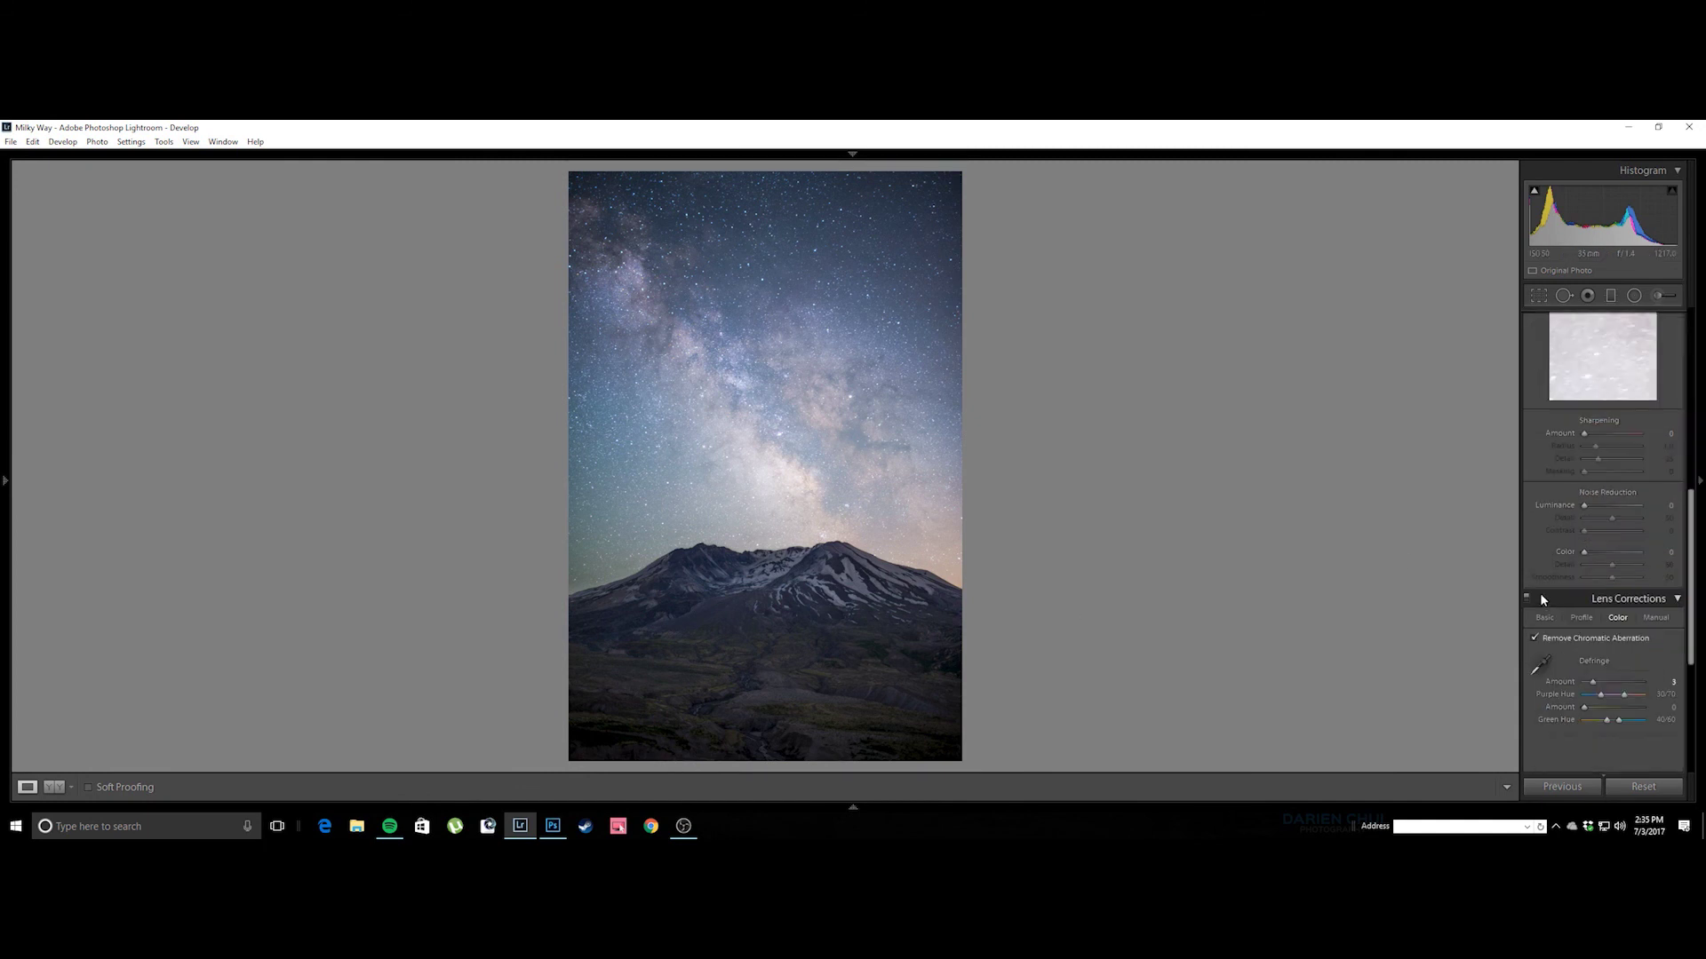
pyautogui.scroll(5, 1541, 601)
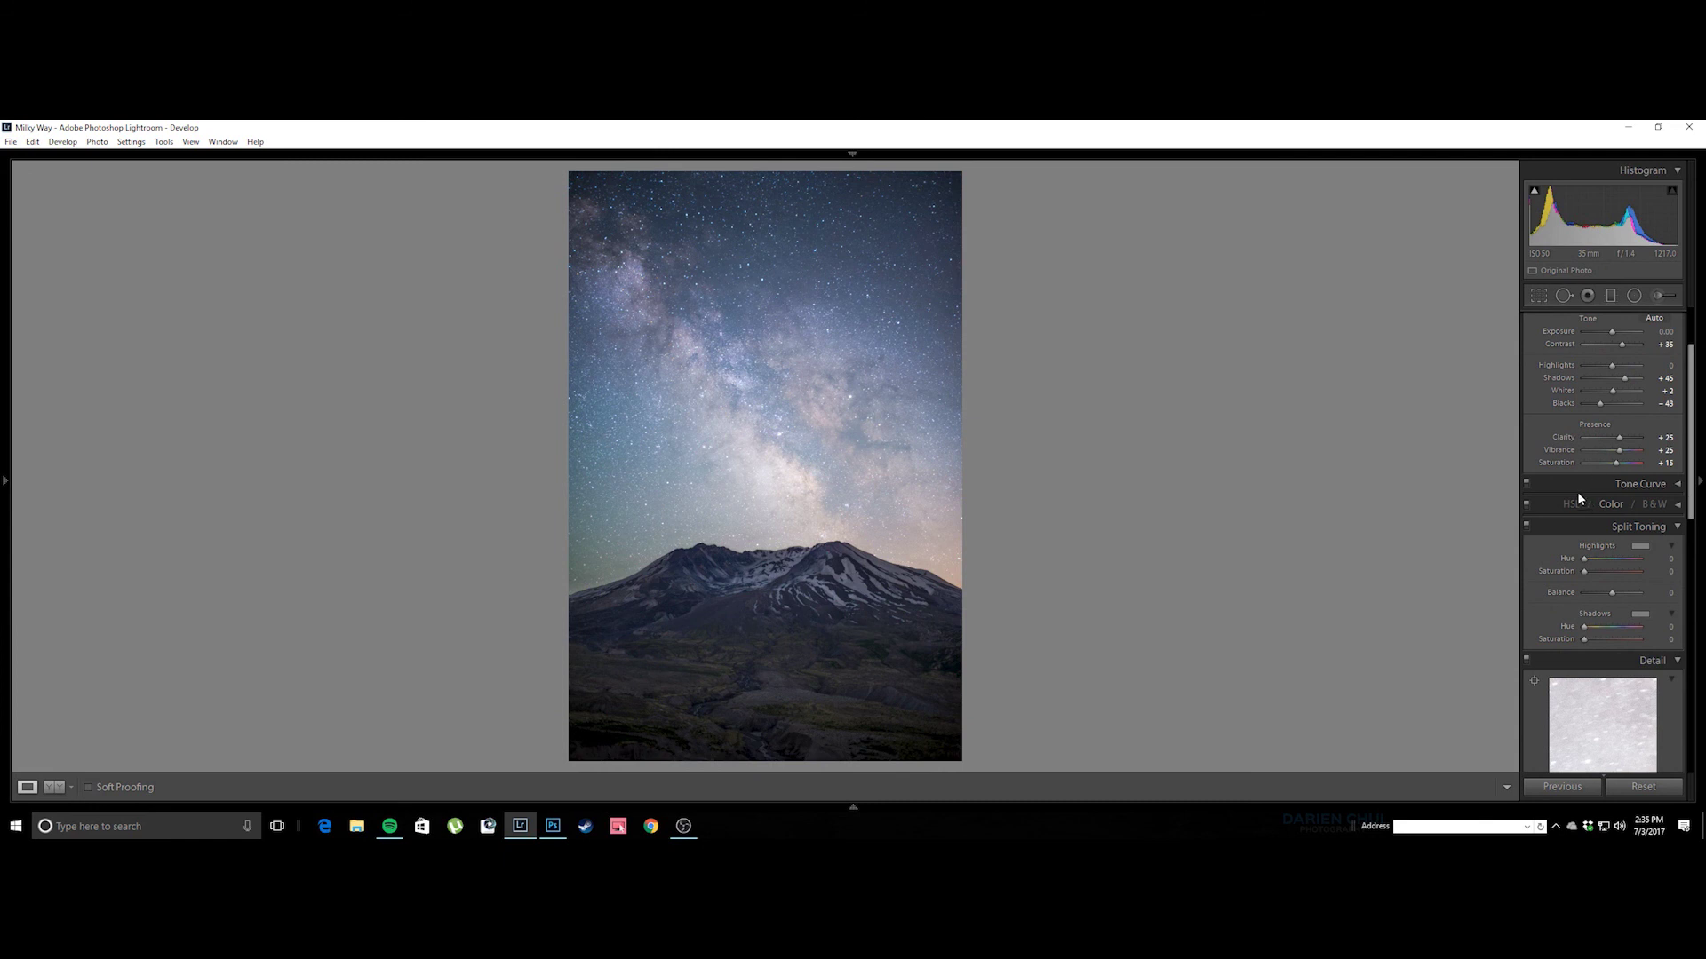
pyautogui.click(1547, 503)
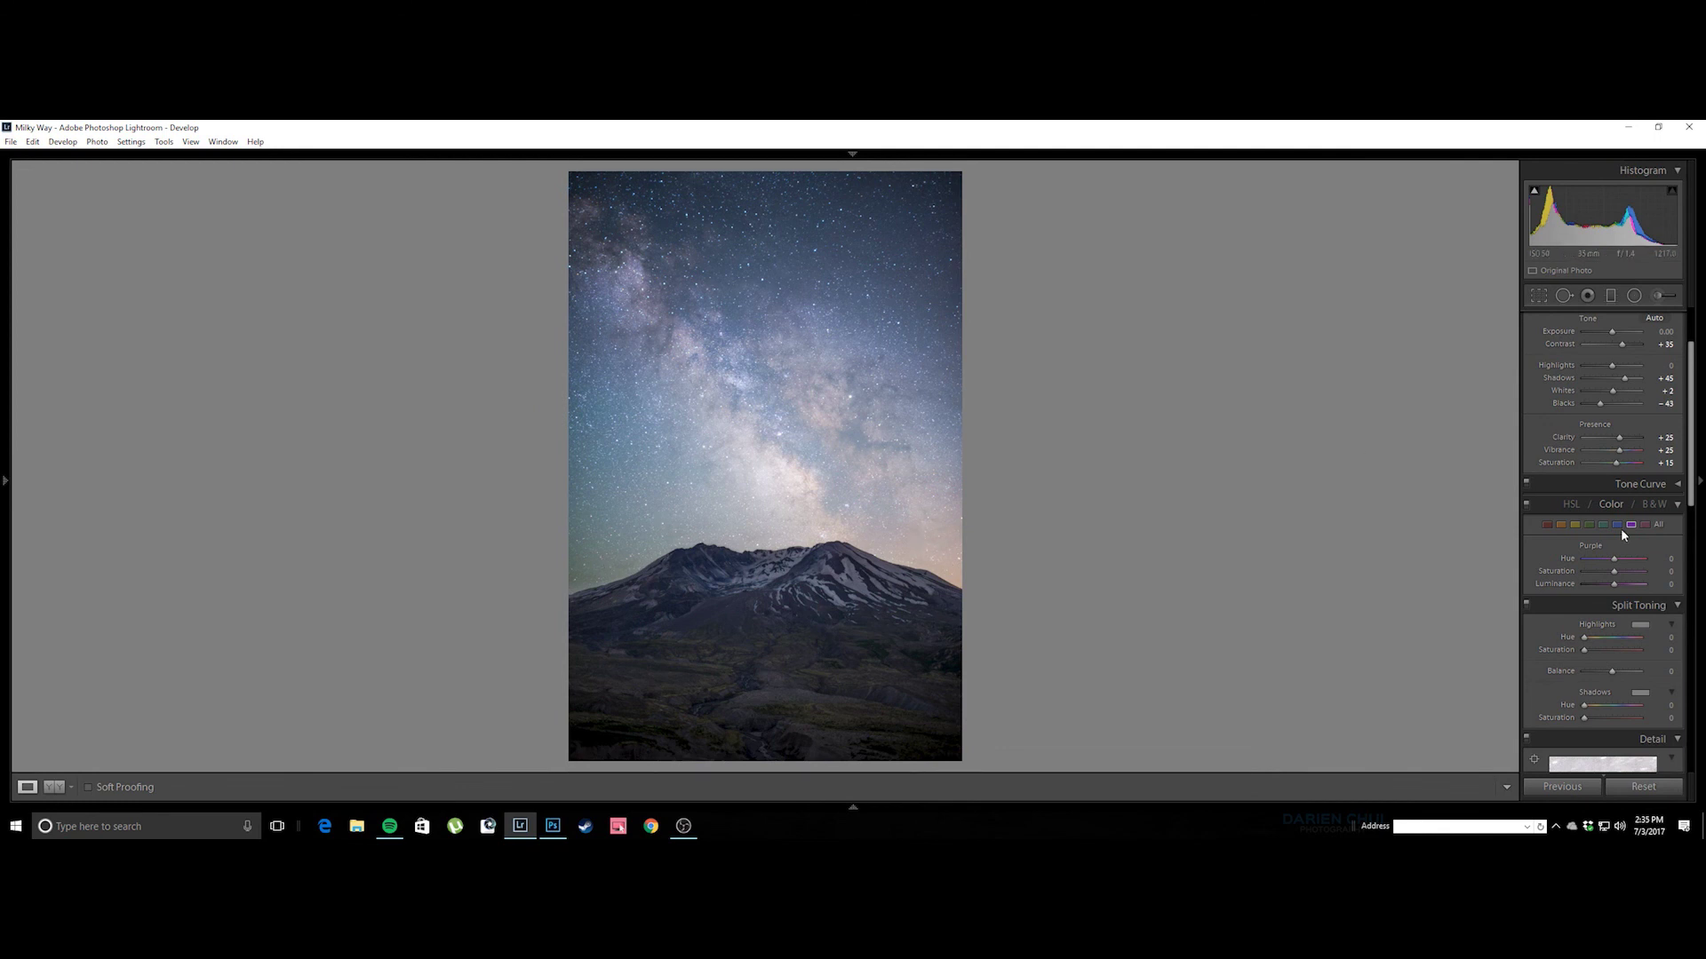
pyautogui.click(1562, 525)
pyautogui.moveTo(1618, 571); pyautogui.dragTo(1621, 571)
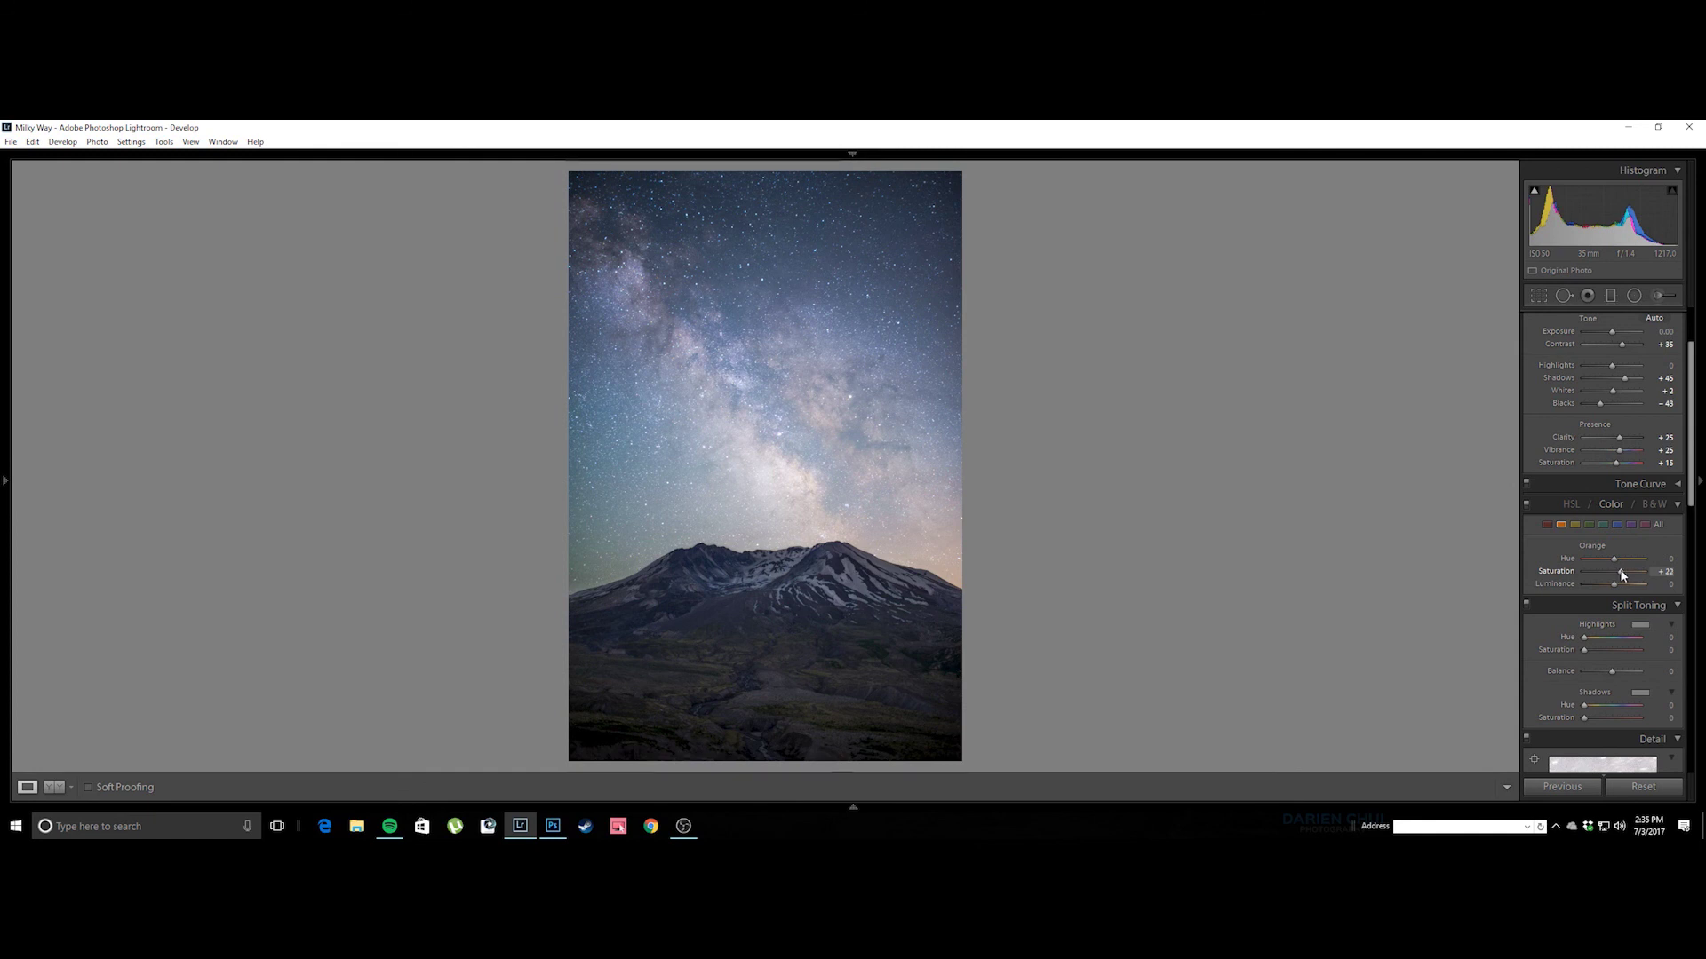